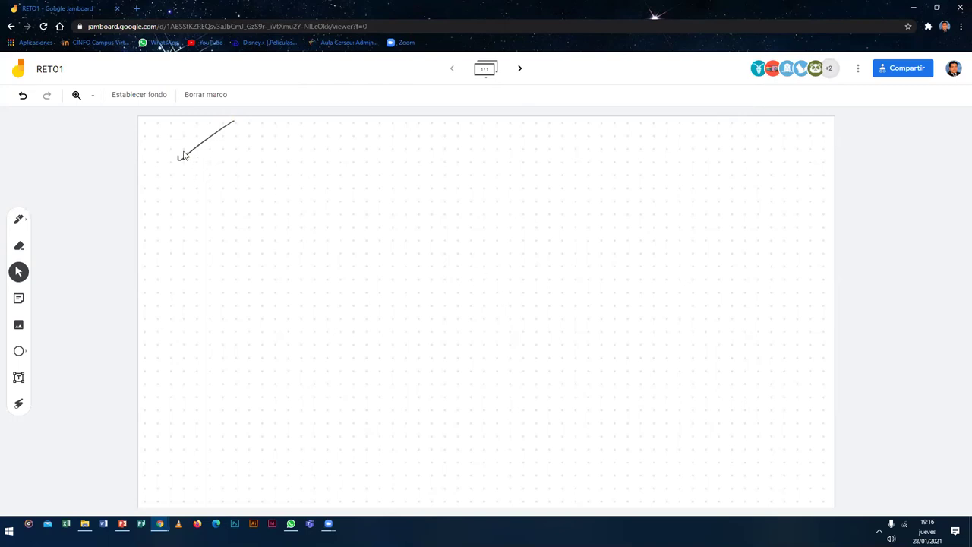
Erase the pen stroke from the RETO1 frame and bring the PowerPoint RETO1 slide forward.
{"action": "left_click", "coordinate": [20, 247]}
{"action": "left_click_drag", "start_coordinate": [239, 117], "coordinate": [181, 160]}
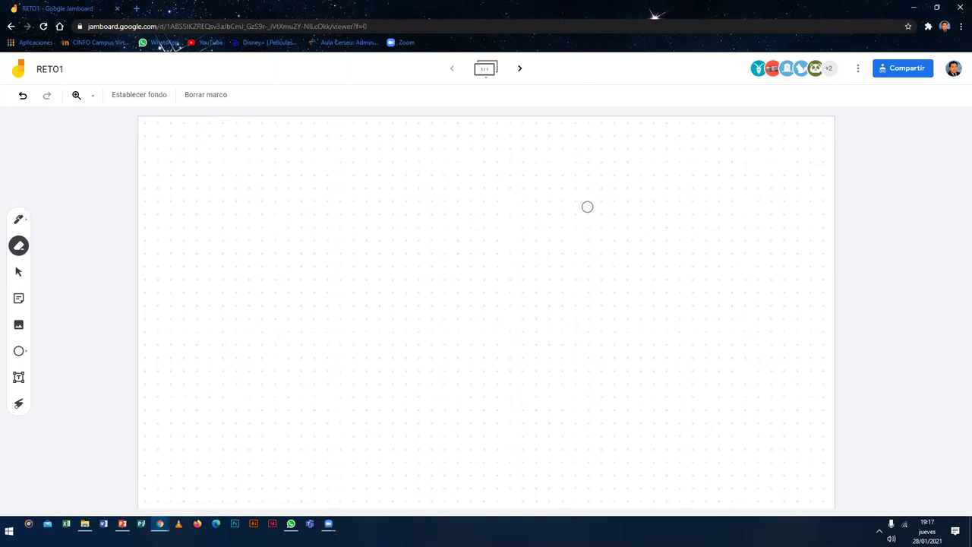
{"action": "key", "text": "alt+Tab"}
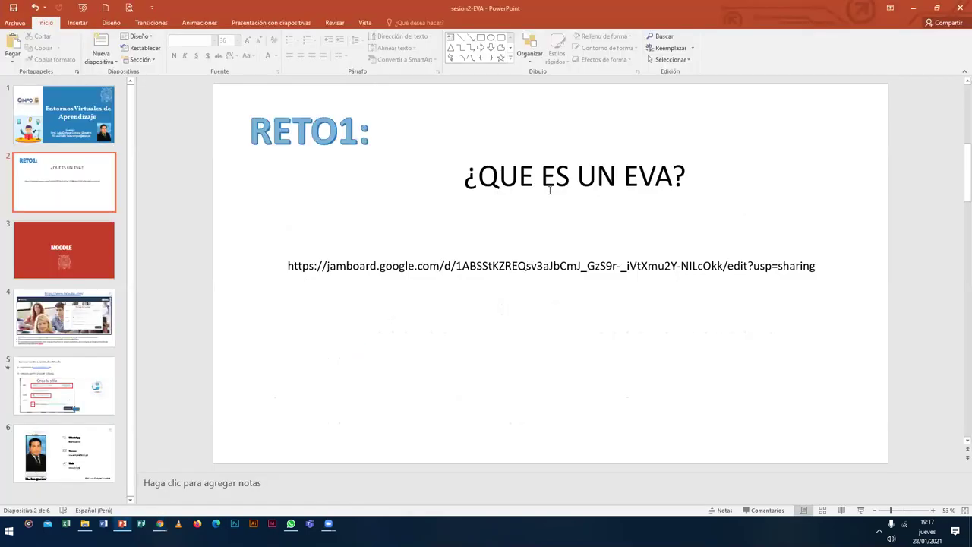
Move the '¿QUE ES UN EVA?' title box lower on the slide and return to Jamboard.
{"action": "left_click", "coordinate": [550, 190]}
{"action": "left_click_drag", "start_coordinate": [543, 201], "coordinate": [529, 217]}
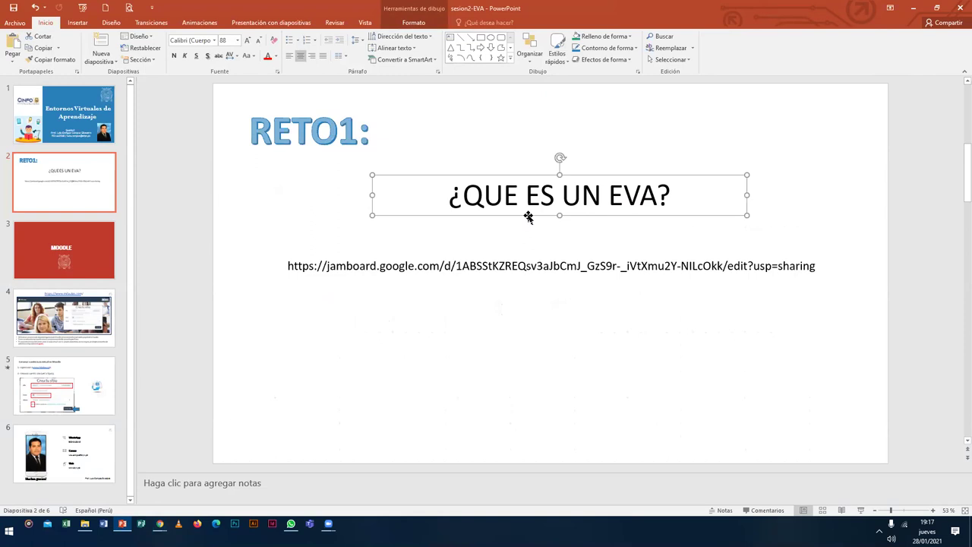
{"action": "key", "text": "alt+Tab"}
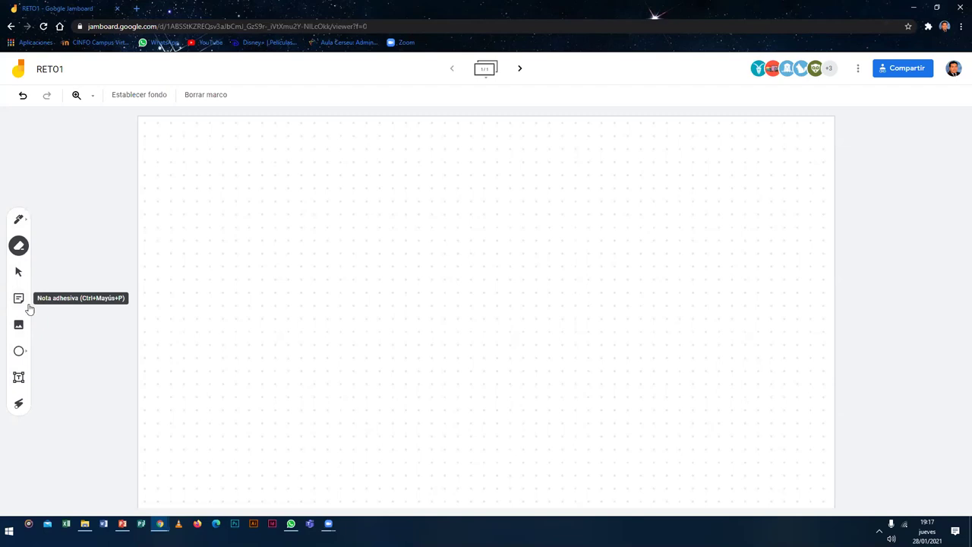
Zoom the Jamboard page in and start a new blank yellow sticky note.
{"action": "key", "text": "ctrl+plus"}
{"action": "key", "text": "ctrl+plus"}
{"action": "key", "text": "ctrl+plus"}
{"action": "key", "text": "ctrl+plus"}
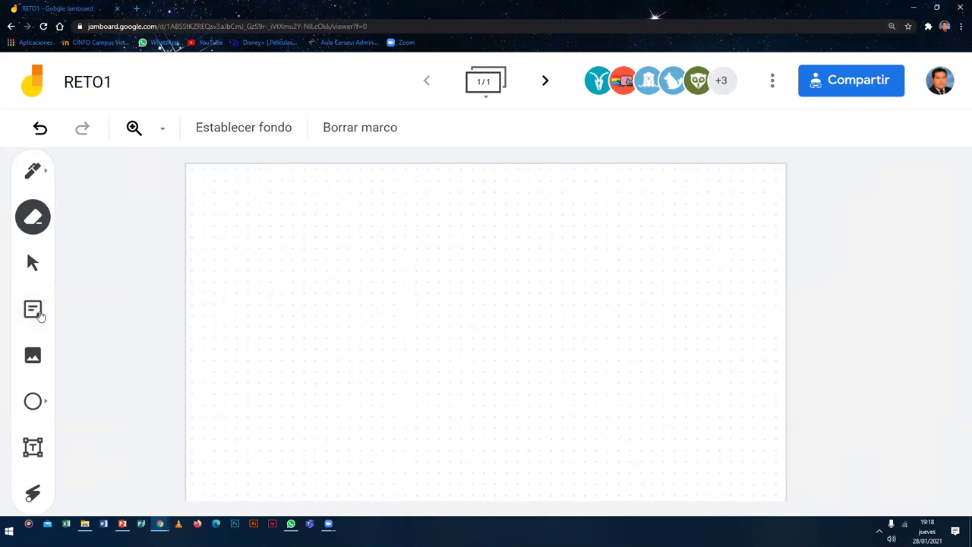
{"action": "left_click", "coordinate": [38, 313]}
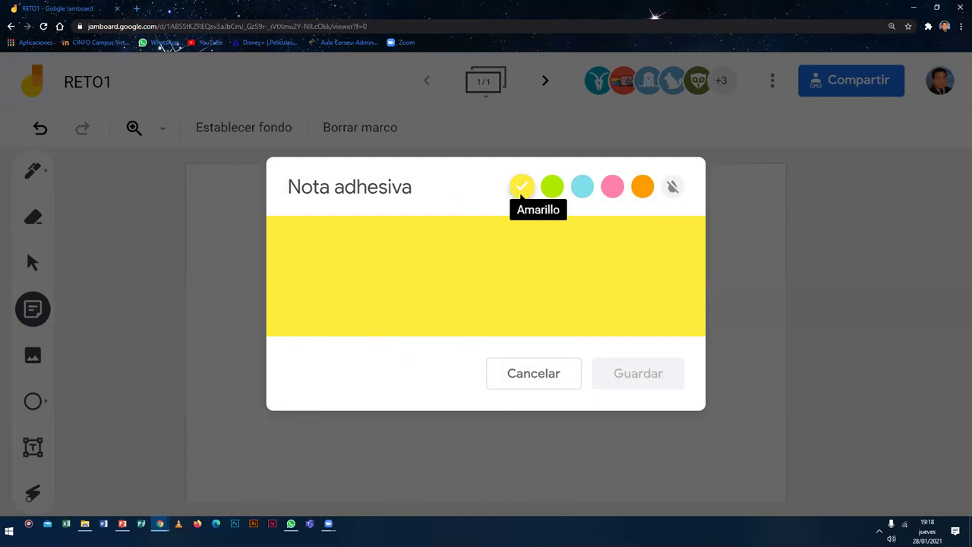
Preview the note in green, blue, pink and orange, then keep it yellow.
{"action": "left_click", "coordinate": [552, 186]}
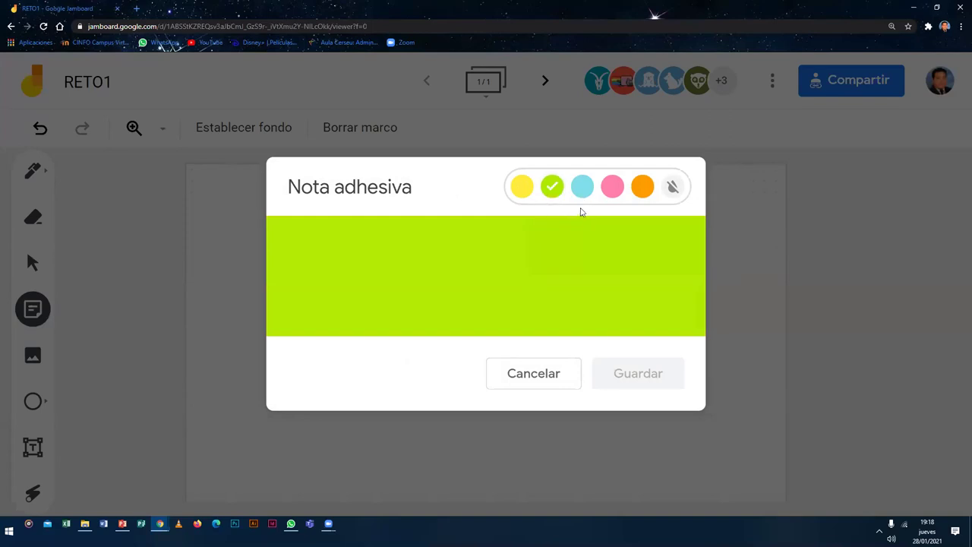
{"action": "left_click", "coordinate": [583, 189]}
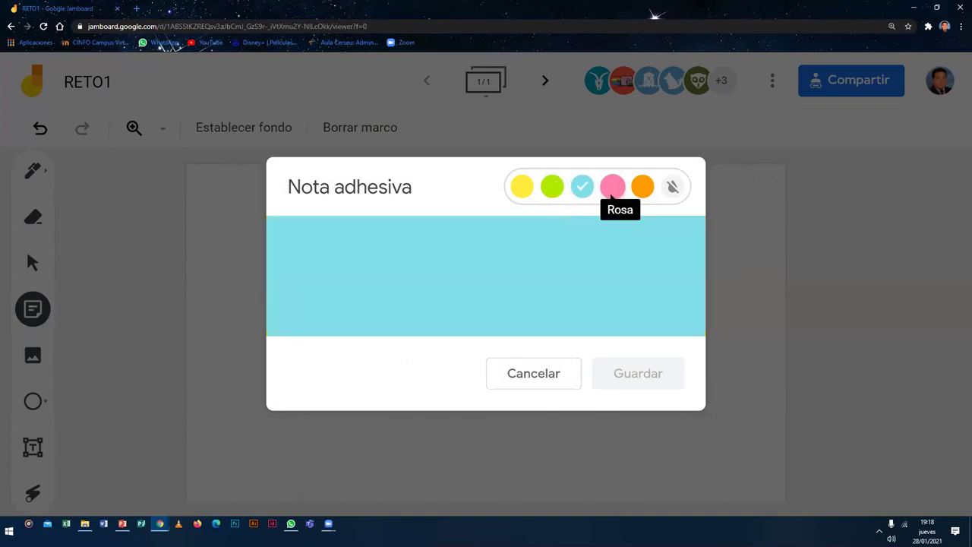
{"action": "left_click", "coordinate": [614, 193]}
{"action": "left_click", "coordinate": [645, 193]}
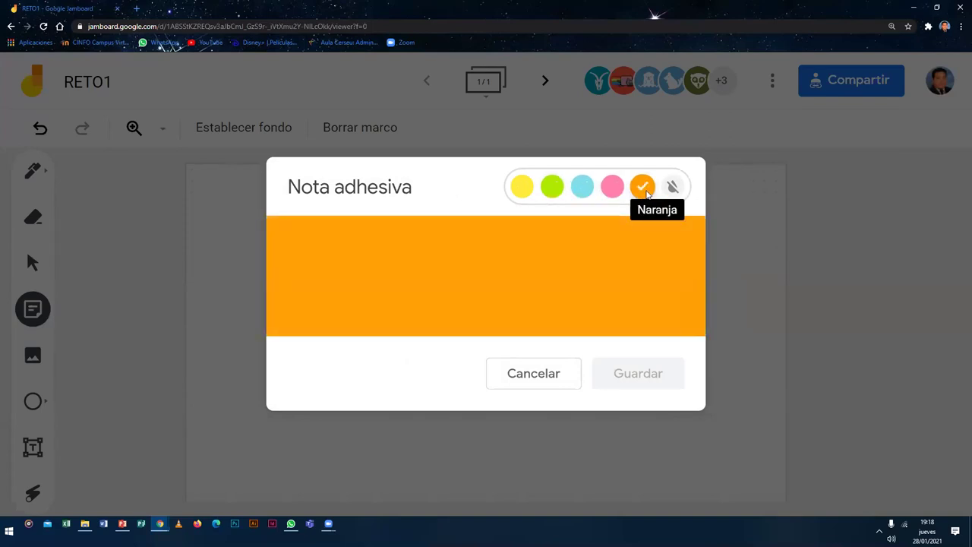
{"action": "left_click", "coordinate": [584, 190]}
{"action": "left_click", "coordinate": [523, 190]}
Draft note text, trying 'UN EVA ES ....', 'NO SE' and 'FUE LA PRIMERA M' in turn.
{"action": "left_click", "coordinate": [411, 257]}
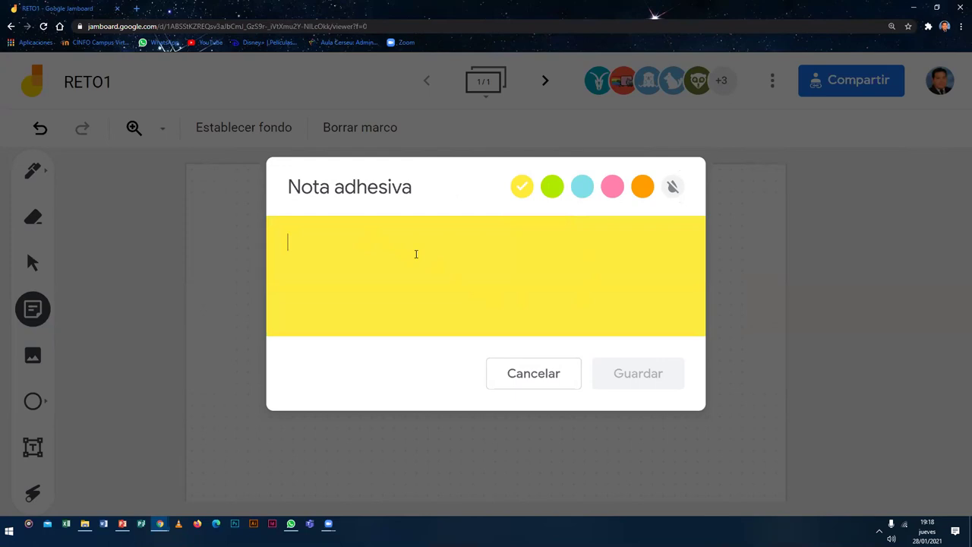
{"action": "type", "text": "UN "}
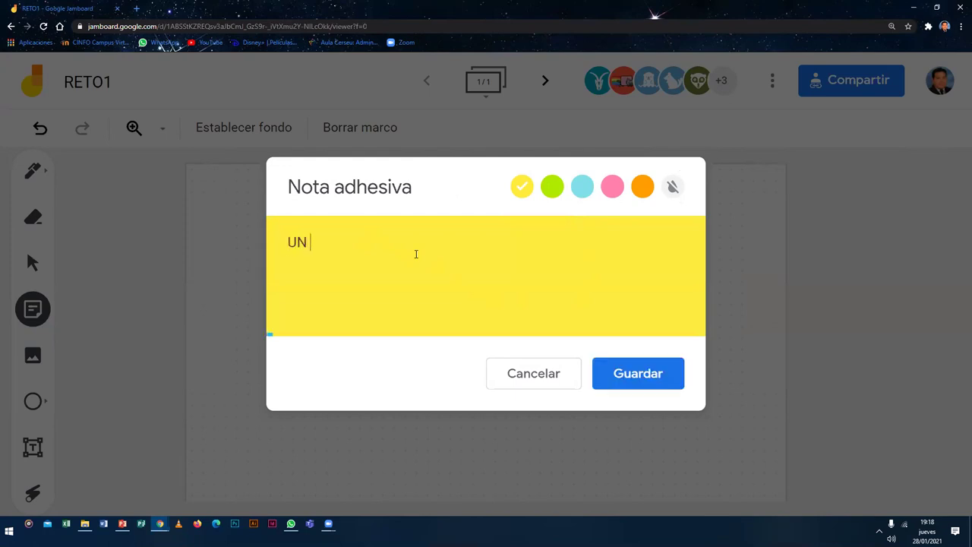
{"action": "type", "text": "EVA ES .........................."}
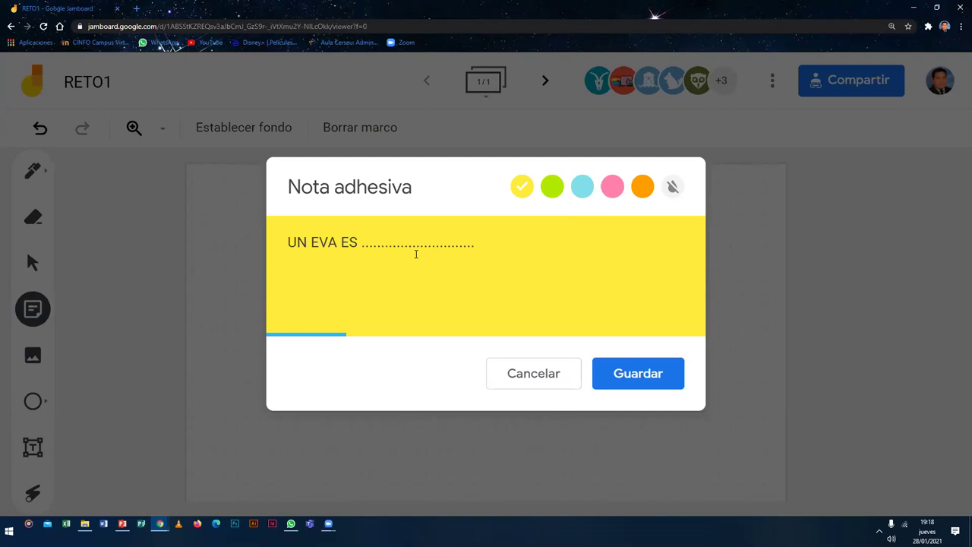
{"action": "key", "text": "ctrl+a"}
{"action": "type", "text": "NO SE"}
{"action": "key", "text": "Home"}
{"action": "key", "text": "shift+End"}
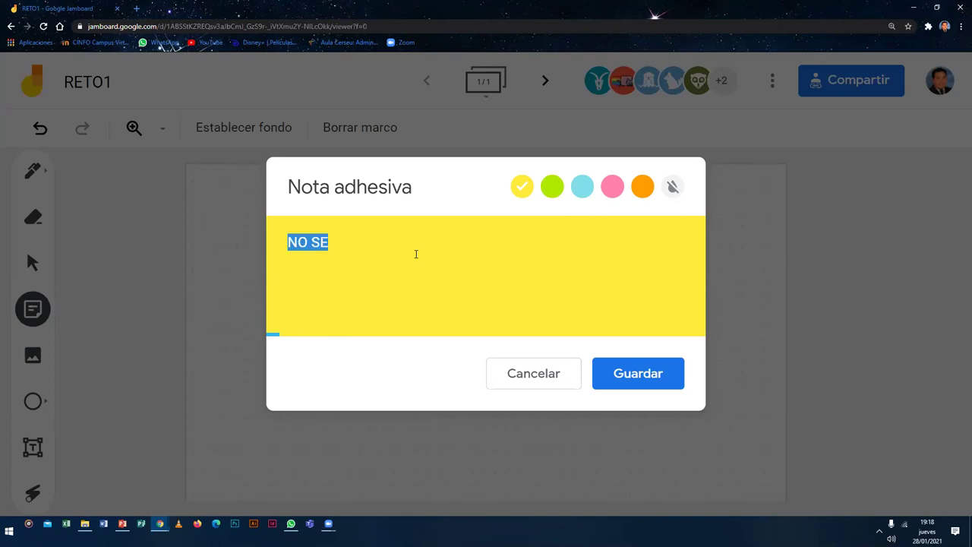
{"action": "type", "text": "FUE "}
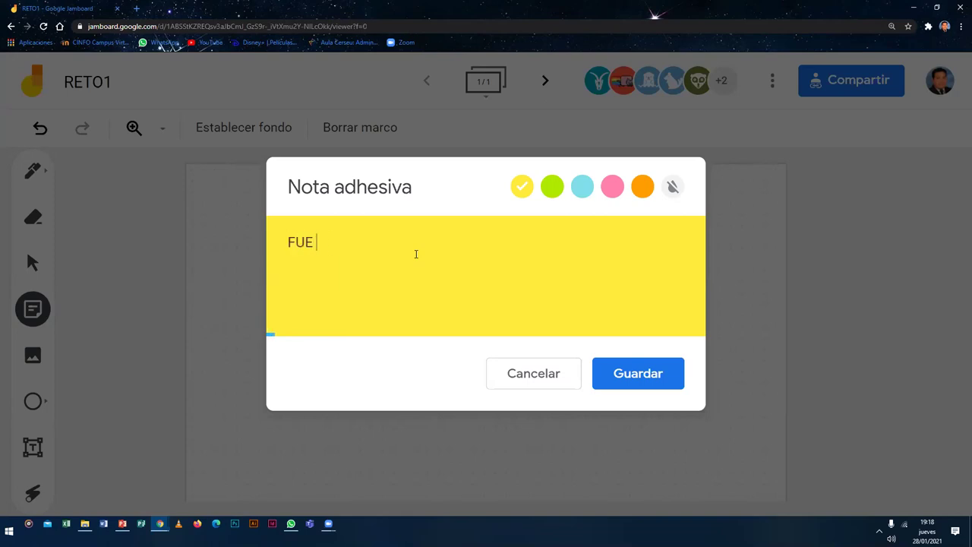
{"action": "type", "text": "LA PRIMERA M"}
Replace the text with 'QUE UN EVA ....' plus a participant's name, save the note, dismiss the empty editor.
{"action": "key", "text": "Home"}
{"action": "key", "text": "shift+End"}
{"action": "key", "text": "BackSpace"}
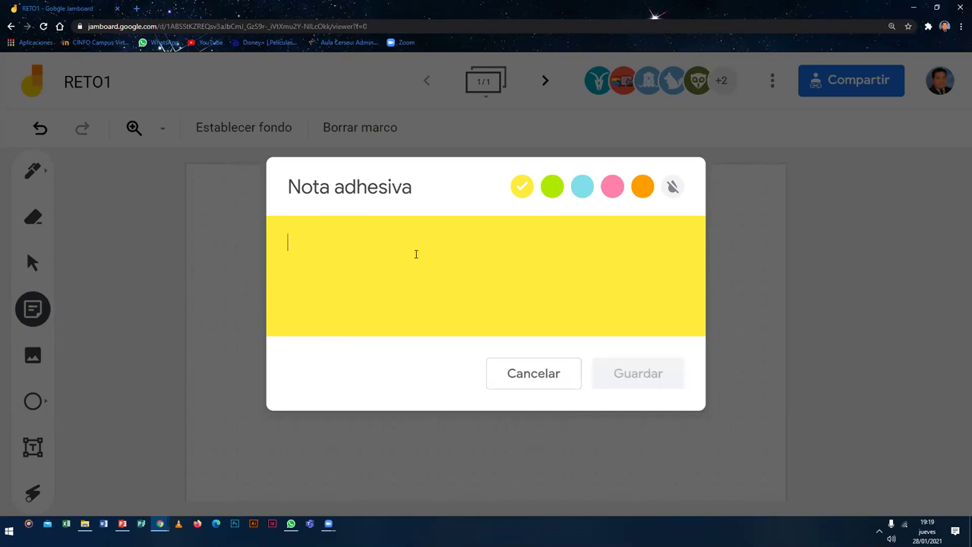
{"action": "type", "text": "QUE UN EVA"}
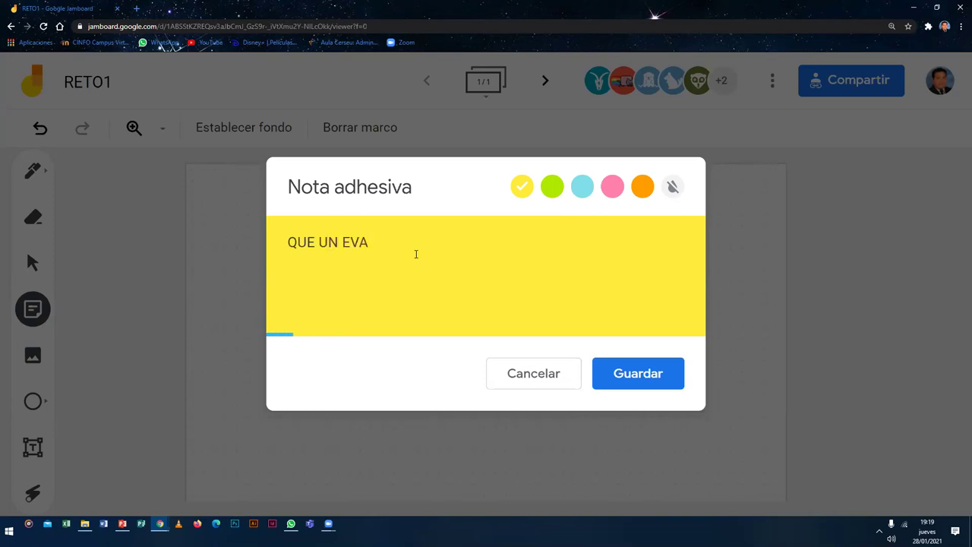
{"action": "type", "text": " ..................."}
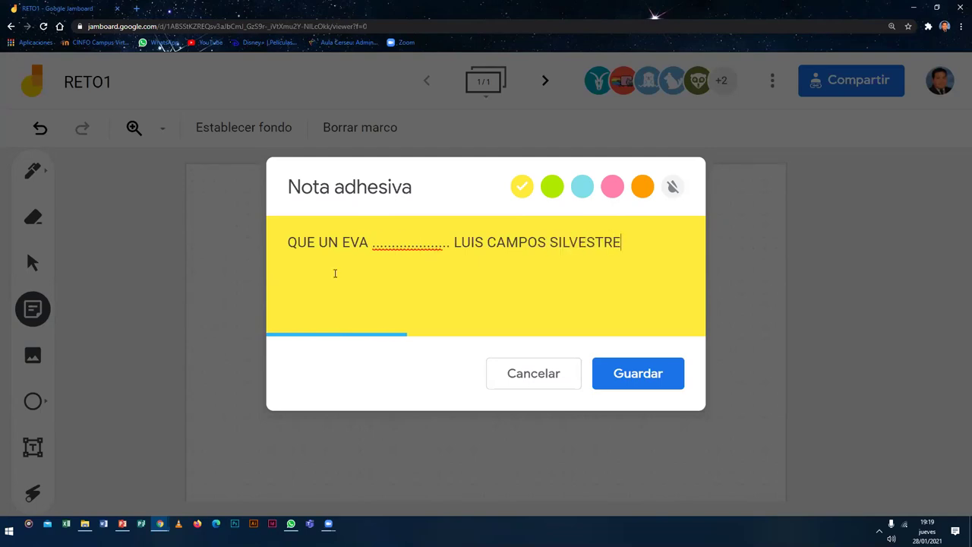
{"action": "left_click", "coordinate": [643, 377]}
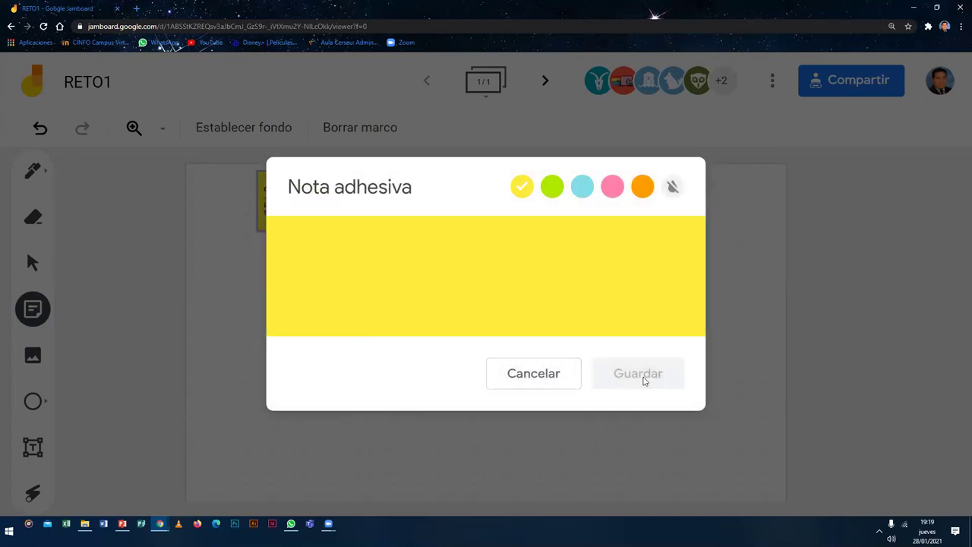
{"action": "left_click", "coordinate": [514, 372]}
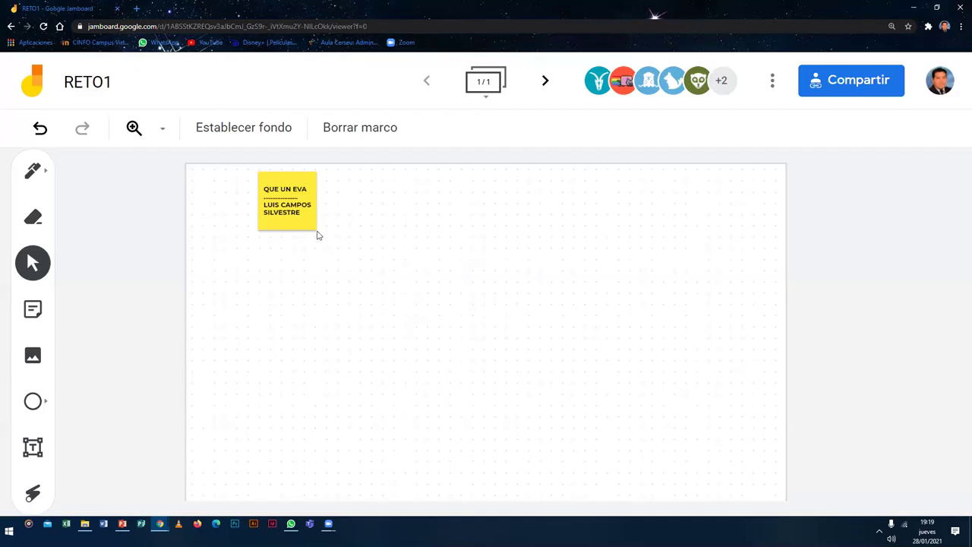
Enlarge the yellow note, place it top-right, and zoom the page back to 125%.
{"action": "left_click", "coordinate": [311, 227]}
{"action": "left_click_drag", "start_coordinate": [316, 229], "coordinate": [751, 263]}
{"action": "left_click", "coordinate": [713, 327]}
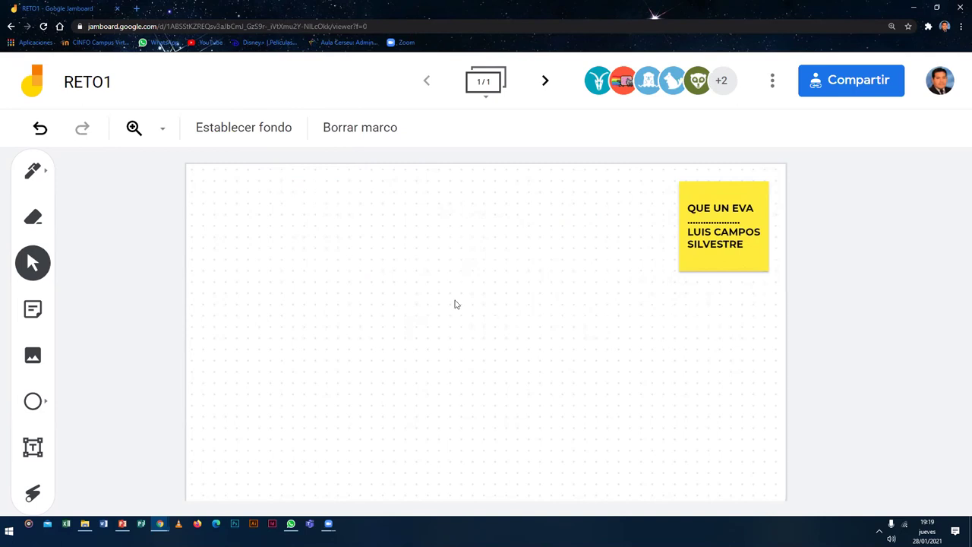
{"action": "key", "text": "ctrl+minus"}
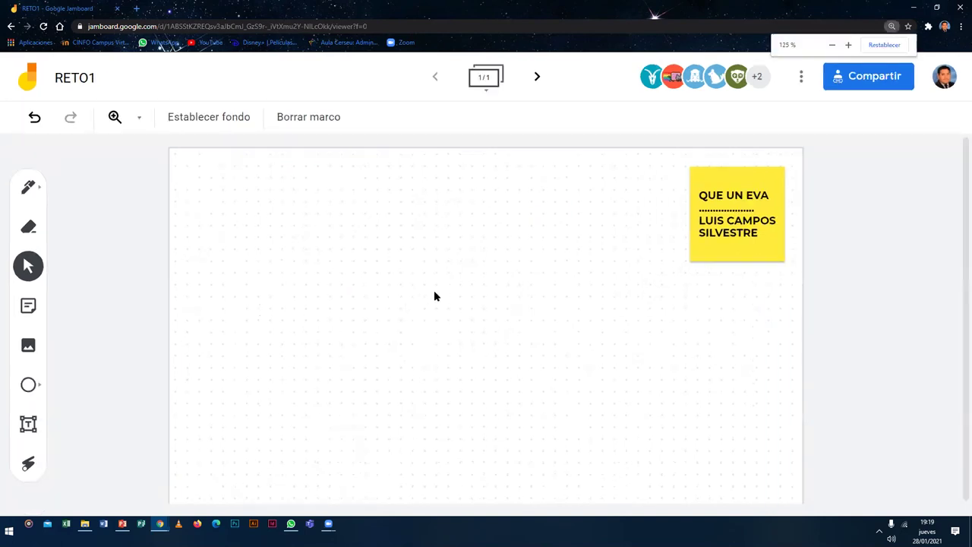
{"action": "key", "text": "ctrl+minus"}
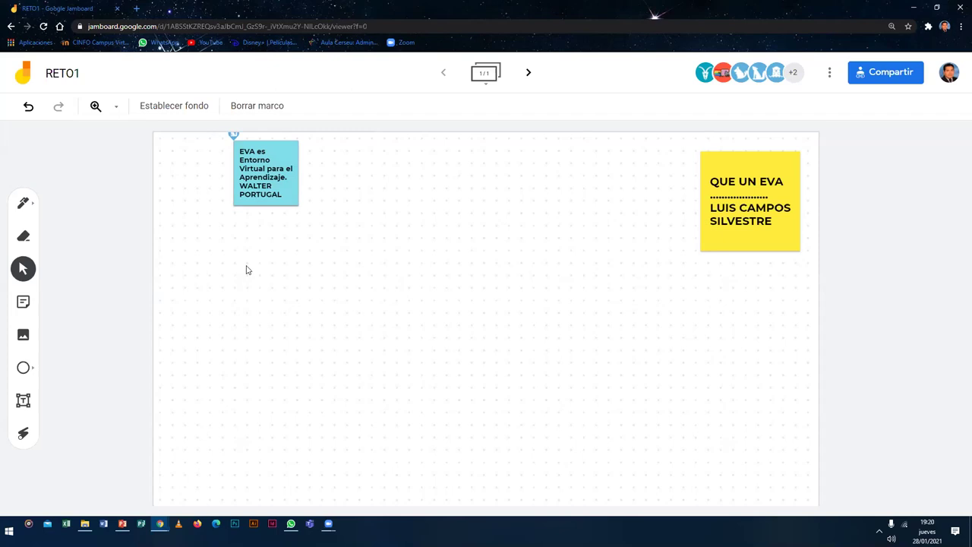
Move the blue note toward the centre, the green note down, and the pink note right.
{"action": "left_click", "coordinate": [265, 205]}
{"action": "left_click_drag", "start_coordinate": [264, 205], "coordinate": [457, 239]}
{"action": "left_click", "coordinate": [417, 260]}
{"action": "left_click_drag", "start_coordinate": [284, 208], "coordinate": [226, 308]}
{"action": "left_click", "coordinate": [279, 208]}
{"action": "left_click_drag", "start_coordinate": [293, 217], "coordinate": [642, 227]}
Resize the pink note and fine-tune the blue and green notes' positions across the frame.
{"action": "left_click_drag", "start_coordinate": [566, 265], "coordinate": [612, 248]}
{"action": "left_click_drag", "start_coordinate": [473, 230], "coordinate": [523, 259]}
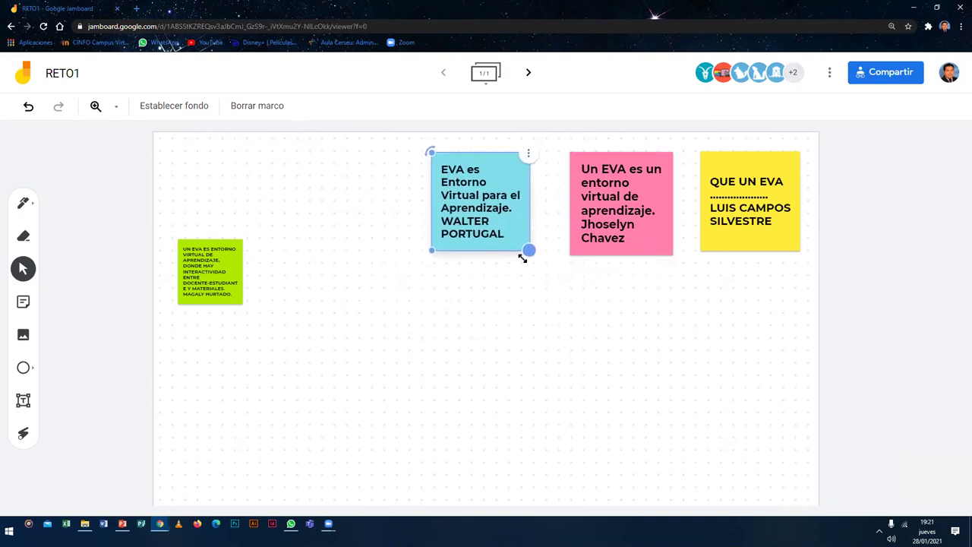
{"action": "left_click_drag", "start_coordinate": [479, 201], "coordinate": [489, 215]}
{"action": "left_click_drag", "start_coordinate": [238, 289], "coordinate": [400, 362]}
{"action": "left_click_drag", "start_coordinate": [539, 396], "coordinate": [733, 333]}
{"action": "left_click", "coordinate": [551, 360]}
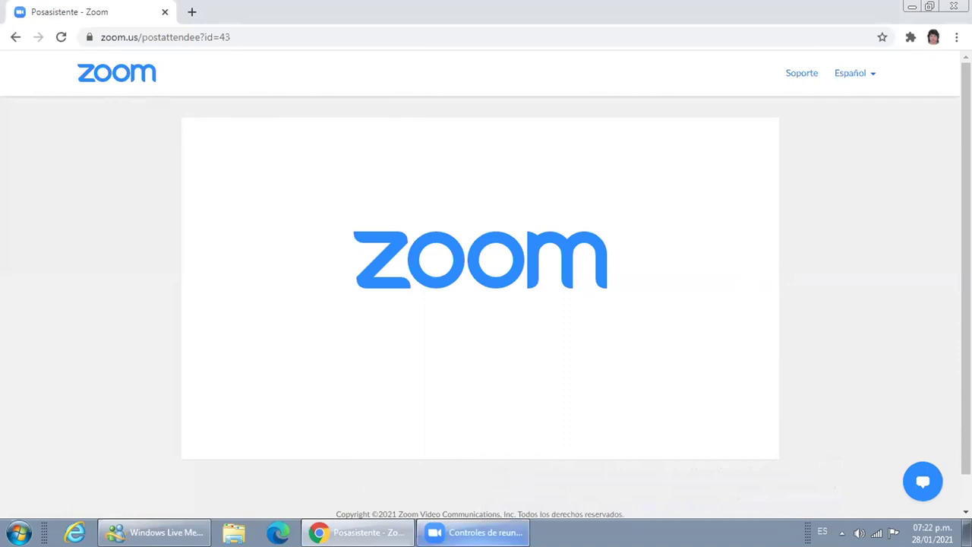
Minimize the Chrome window showing Zoom's post-meeting page.
{"action": "mouse_move", "coordinate": [472, 531]}
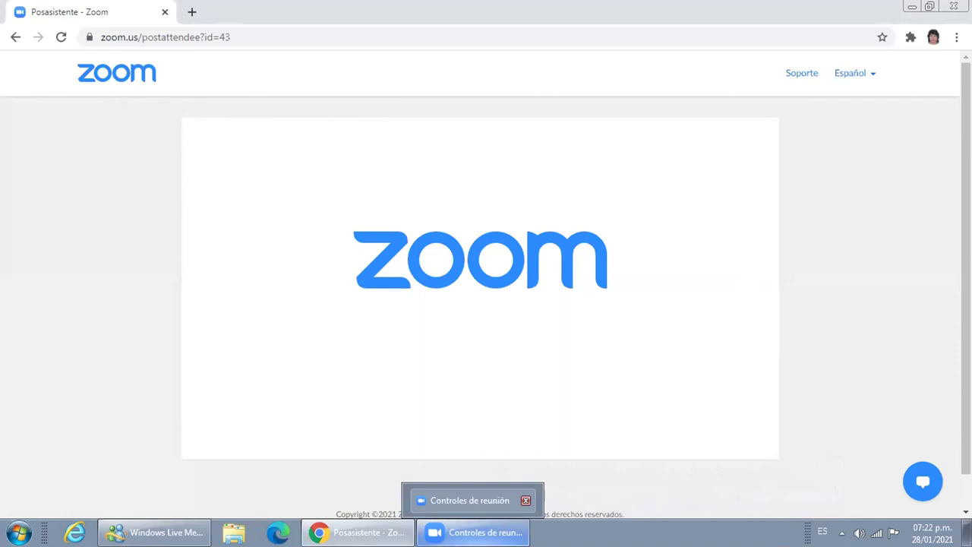
{"action": "mouse_move", "coordinate": [356, 532]}
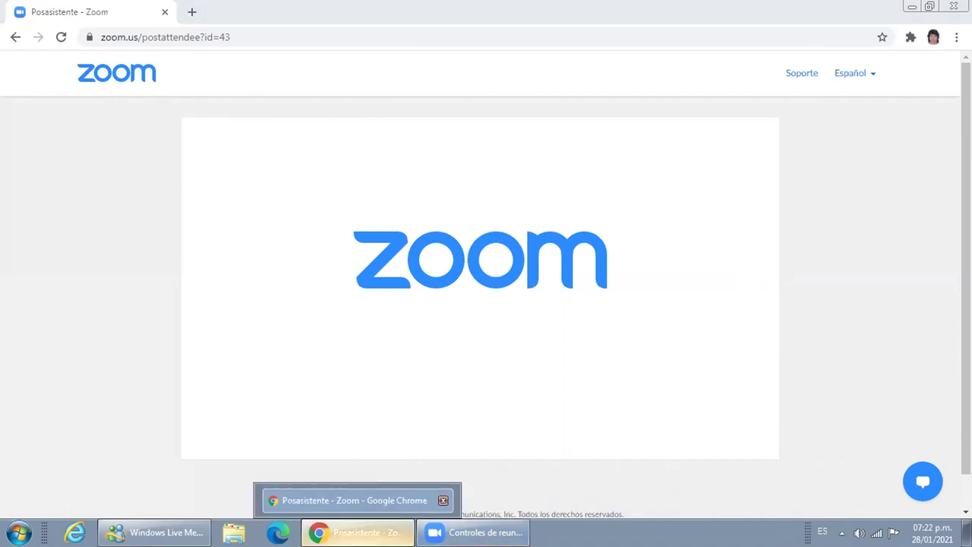
{"action": "left_click", "coordinate": [357, 531]}
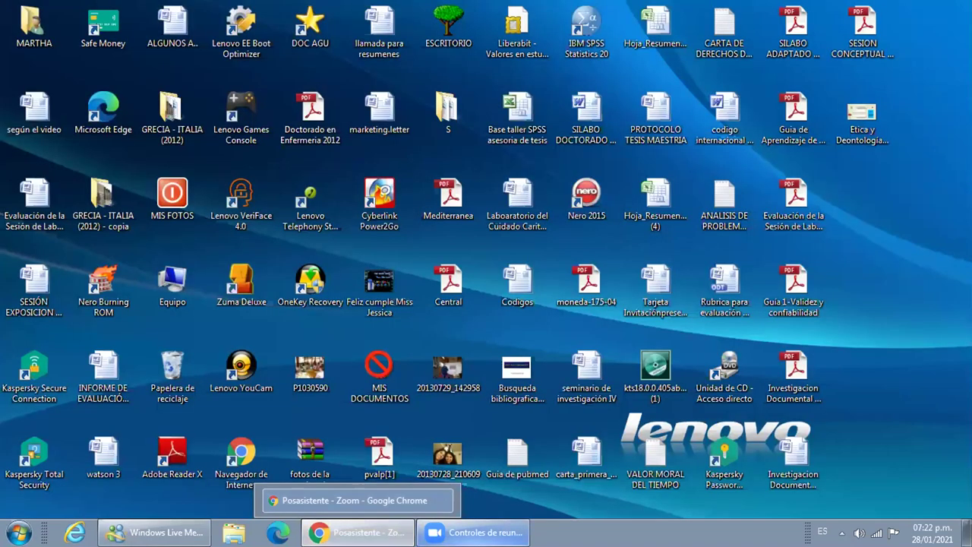
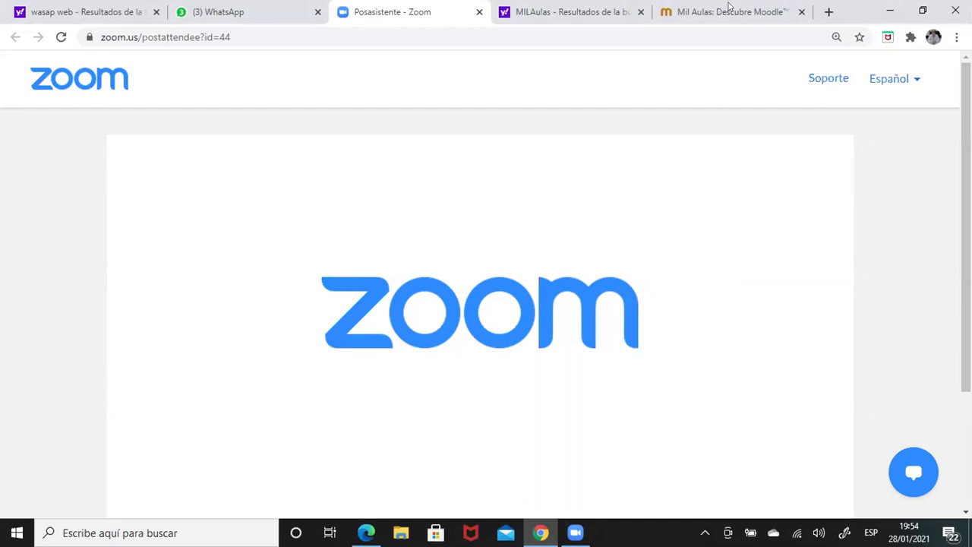
On the Mil Aulas tab, erase the previous site name from the URL subdomain field.
{"action": "left_click", "coordinate": [734, 12]}
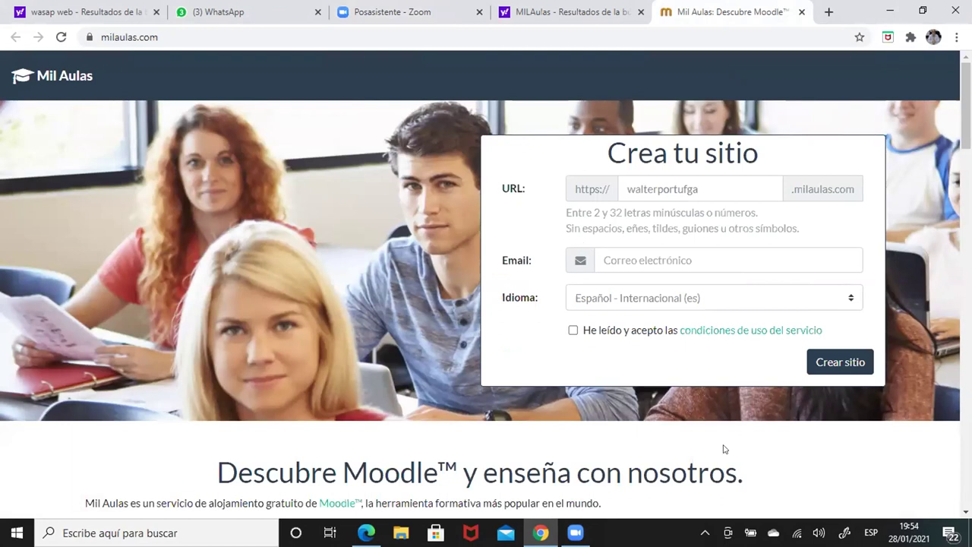
{"action": "left_click", "coordinate": [693, 189]}
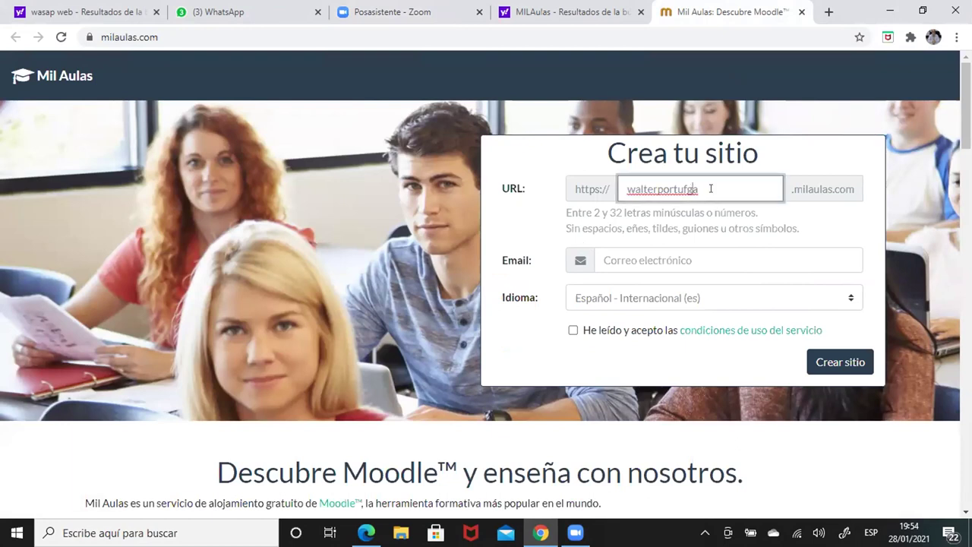
{"action": "key", "text": "BackSpace"}
{"action": "key", "text": "BackSpace"}
{"action": "key", "text": "BackSpace"}
{"action": "key", "text": "BackSpace"}
{"action": "key", "text": "BackSpace"}
{"action": "key", "text": "BackSpace"}
{"action": "key", "text": "BackSpace"}
{"action": "key", "text": "BackSpace"}
{"action": "key", "text": "BackSpace"}
{"action": "key", "text": "BackSpace"}
{"action": "key", "text": "BackSpace"}
{"action": "key", "text": "BackSpace"}
{"action": "key", "text": "BackSpace"}
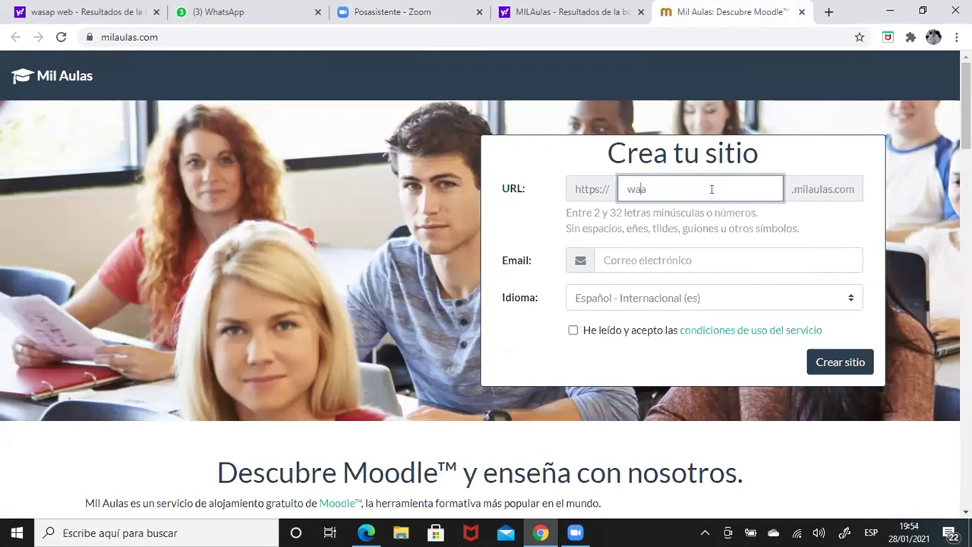
{"action": "key", "text": "Delete"}
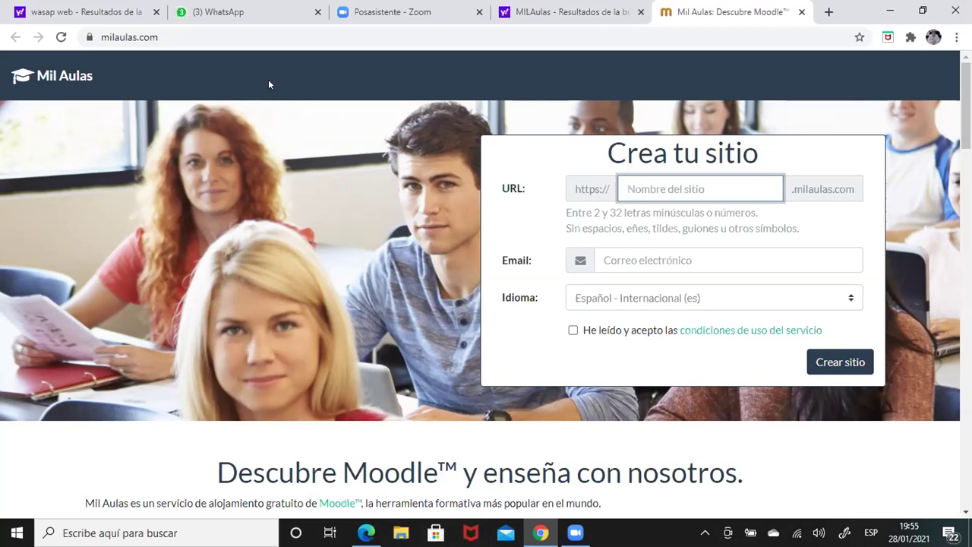
Search Yahoo for 'gmail' and open Gmail from the results.
{"action": "left_click", "coordinate": [119, 14]}
{"action": "left_click_drag", "start_coordinate": [162, 75], "coordinate": [89, 79]}
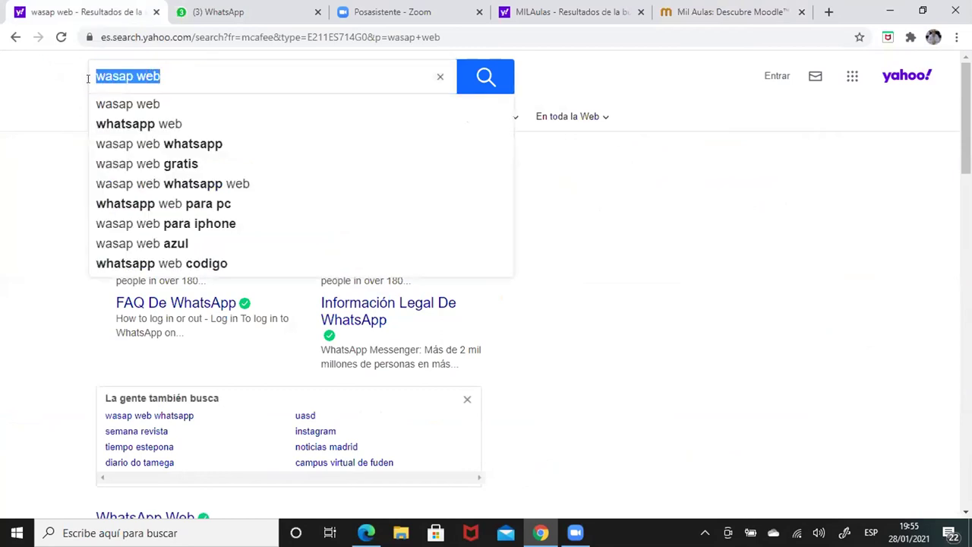
{"action": "type", "text": "gmail"}
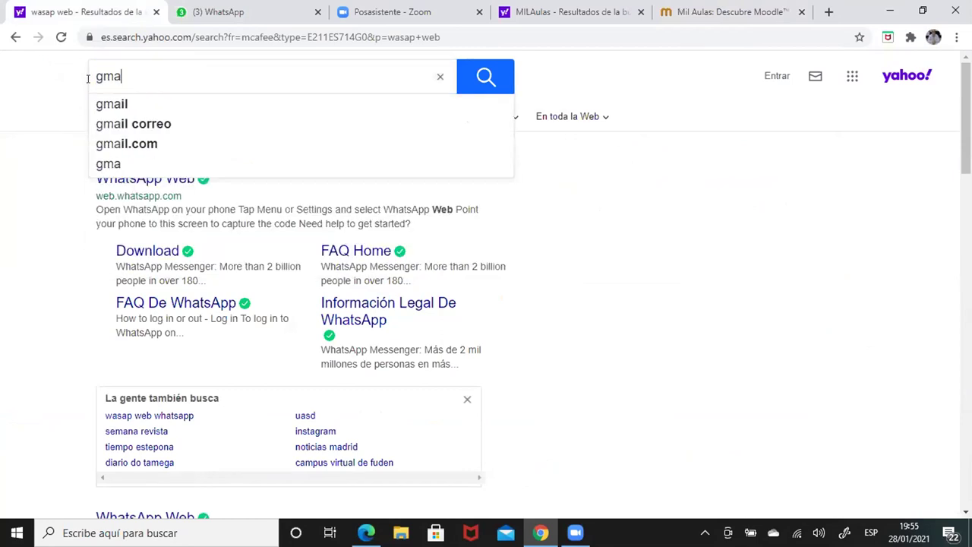
{"action": "left_click", "coordinate": [127, 105]}
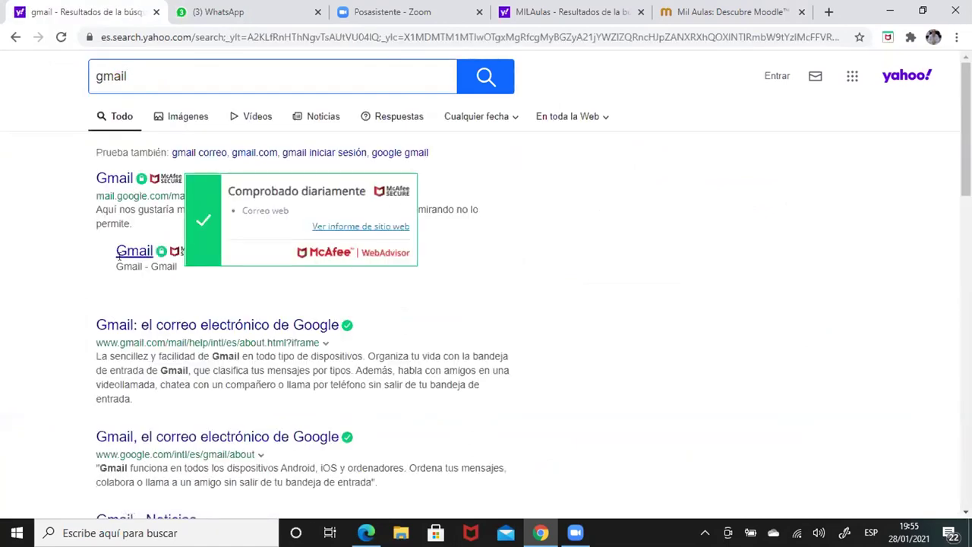
{"action": "left_click", "coordinate": [118, 181]}
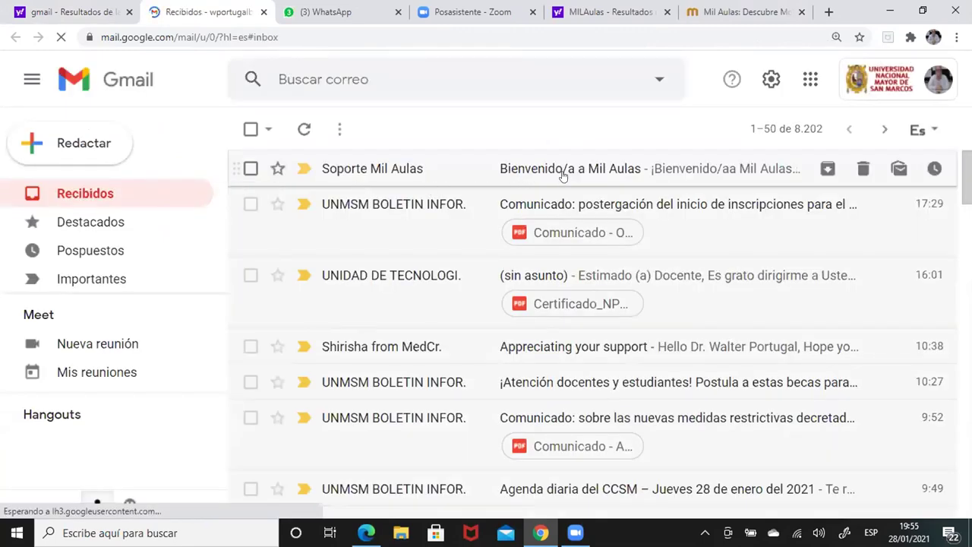
Open the 'Bienvenido/a a Mil Aulas' email and follow its milaulas.com site link.
{"action": "left_click", "coordinate": [562, 170]}
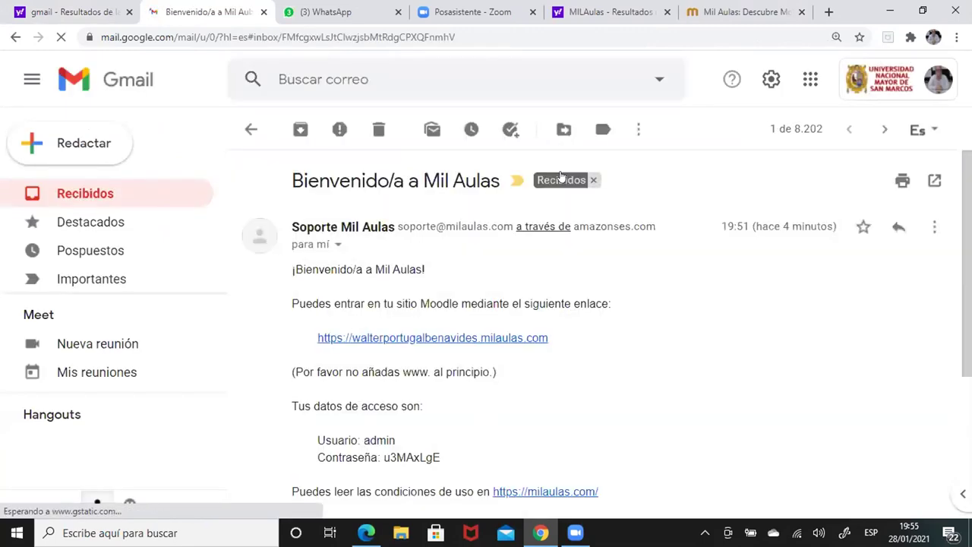
{"action": "left_click", "coordinate": [437, 339]}
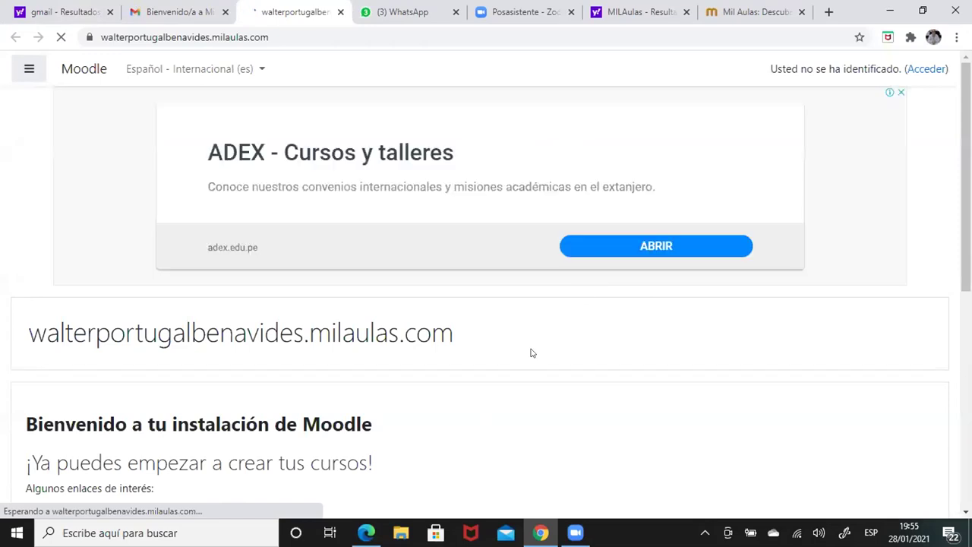
{"action": "scroll", "coordinate": [635, 307], "scroll_direction": "down", "scroll_amount": 3}
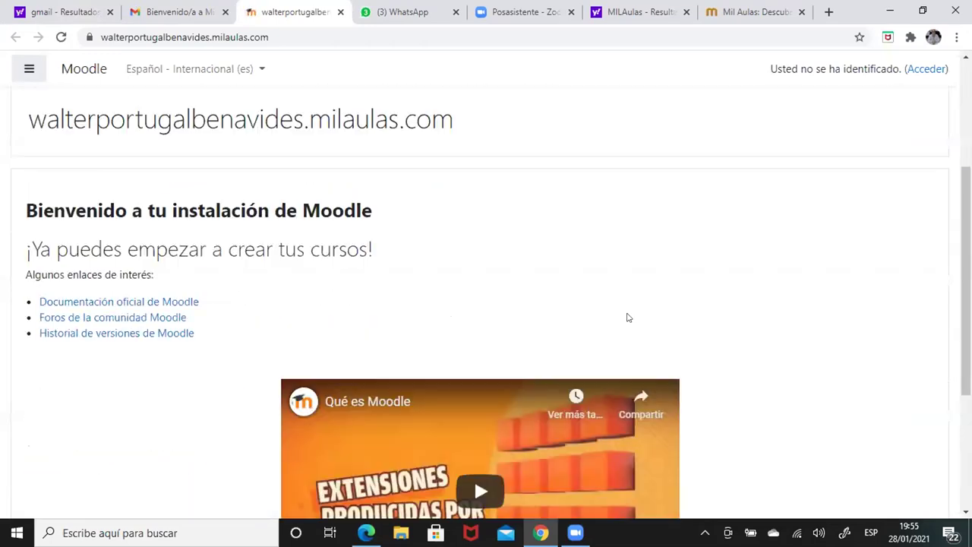
{"action": "scroll", "coordinate": [620, 314], "scroll_direction": "up", "scroll_amount": 3}
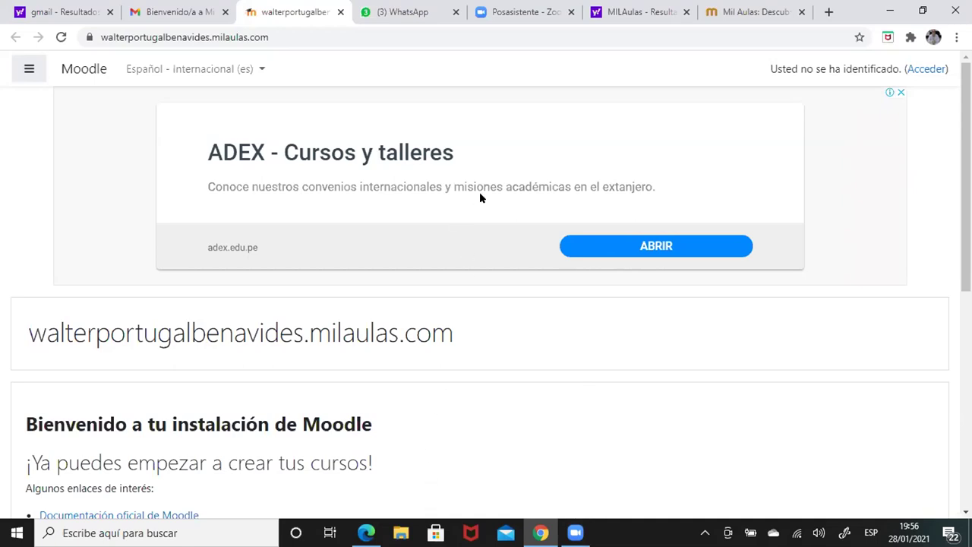
Review the site access details in the Gmail welcome email, then return to the Mil Aulas tab.
{"action": "left_click", "coordinate": [143, 18]}
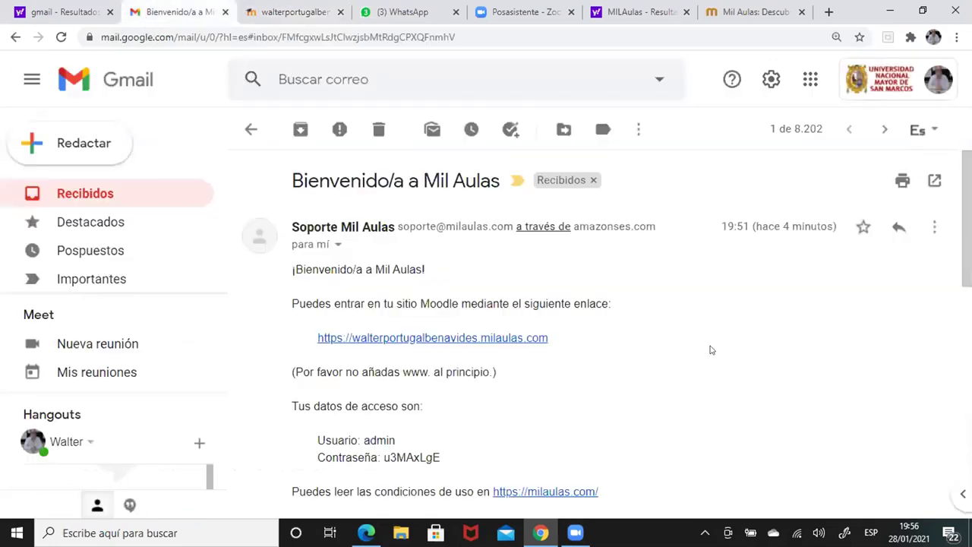
{"action": "scroll", "coordinate": [716, 358], "scroll_direction": "down", "scroll_amount": 3}
{"action": "scroll", "coordinate": [718, 358], "scroll_direction": "up", "scroll_amount": 2}
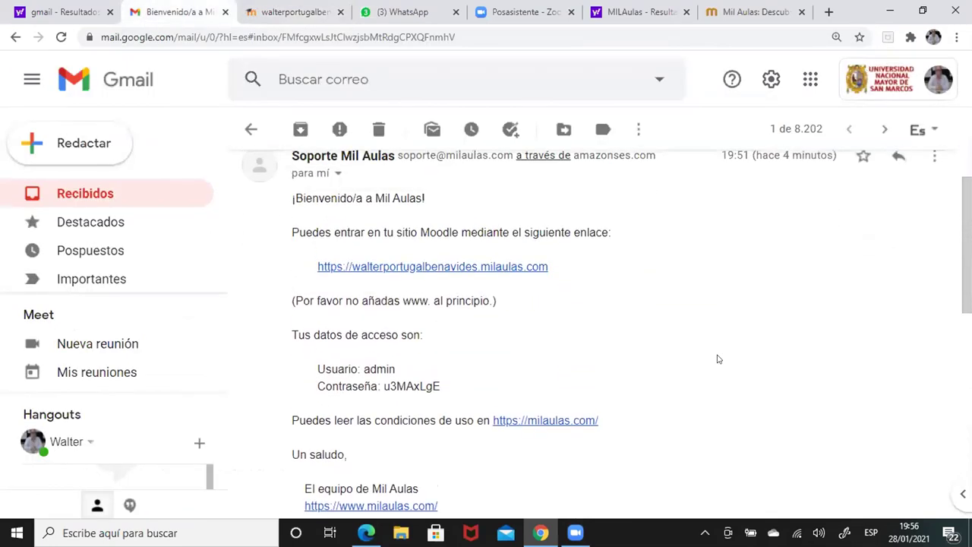
{"action": "scroll", "coordinate": [713, 361], "scroll_direction": "down", "scroll_amount": 2}
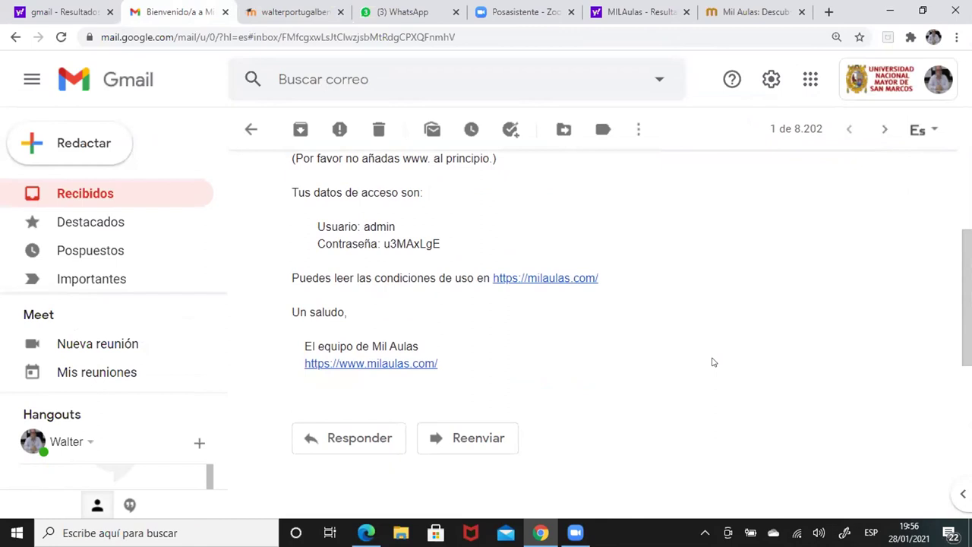
{"action": "left_click", "coordinate": [750, 12]}
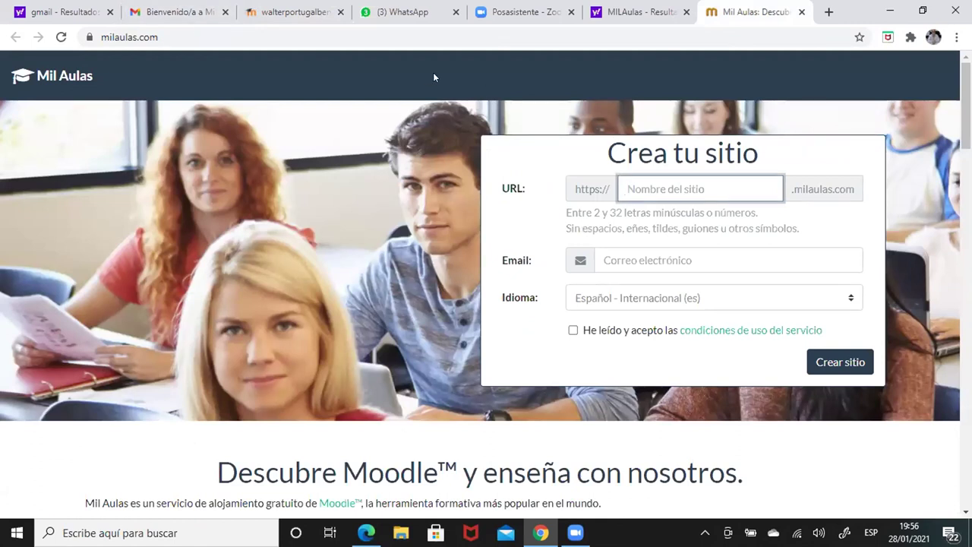
Switch back to the new Moodle site's welcome page tab.
{"action": "key", "text": "ctrl+3"}
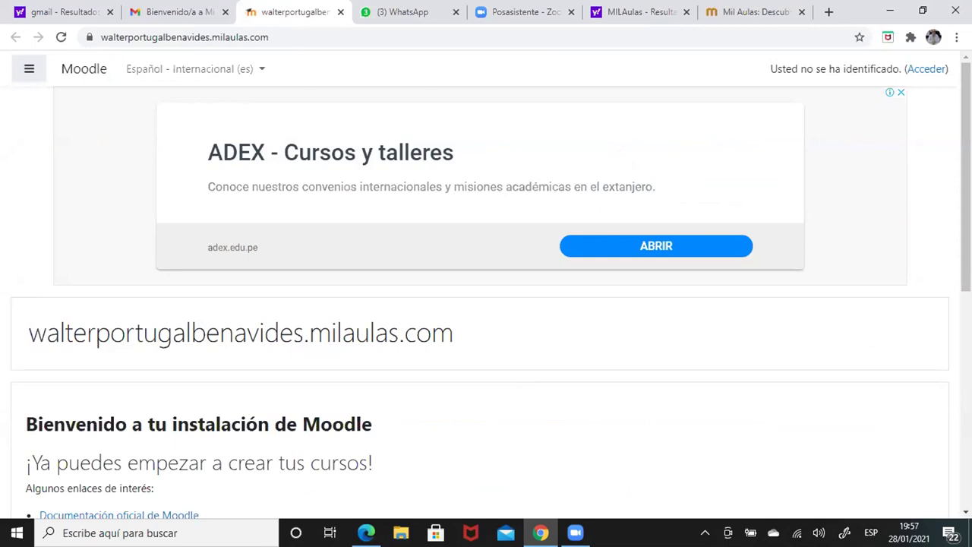
Go to the Acceder login page and close the covering Google ad.
{"action": "left_click", "coordinate": [928, 71]}
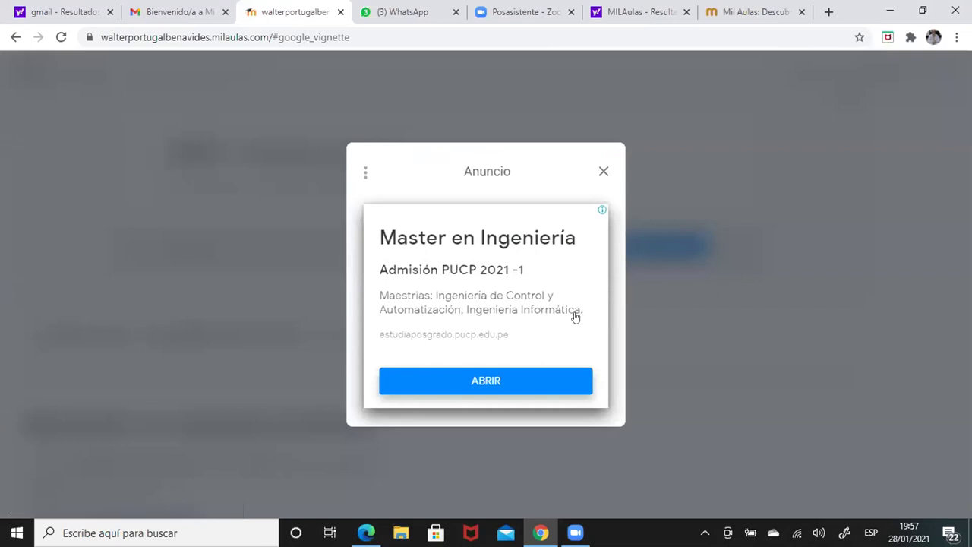
{"action": "mouse_move", "coordinate": [600, 211]}
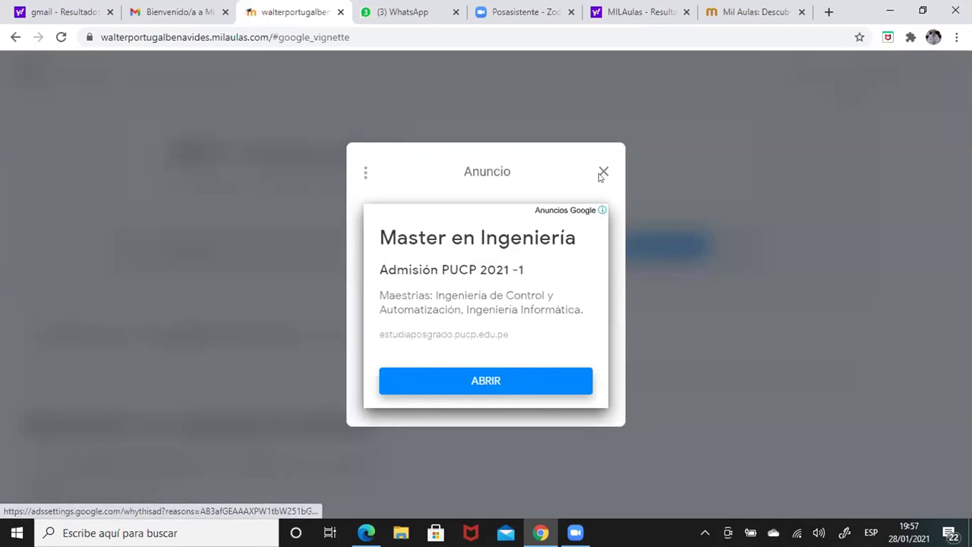
{"action": "left_click", "coordinate": [604, 171]}
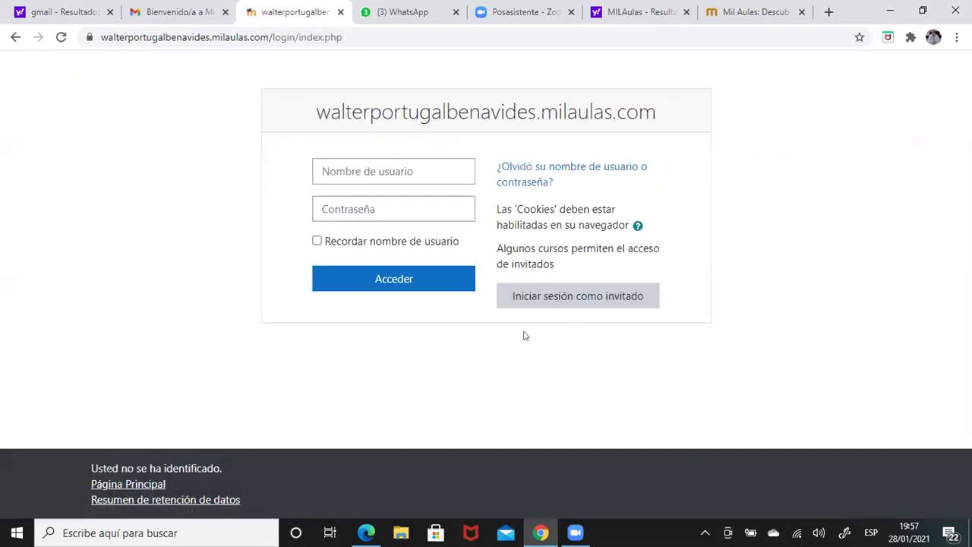
Enter 'admin' as the username, dismissing the saved-username suggestions.
{"action": "left_click", "coordinate": [349, 171]}
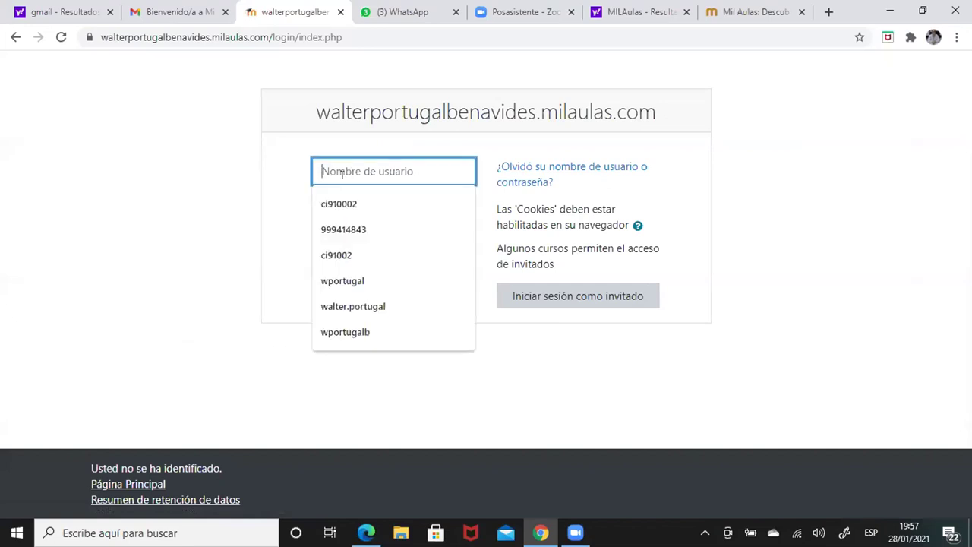
{"action": "left_click", "coordinate": [239, 300]}
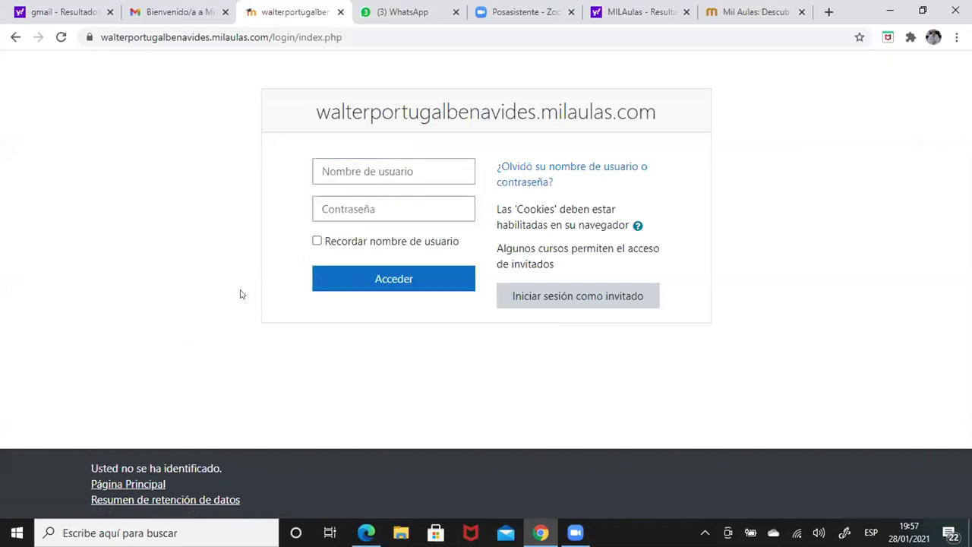
{"action": "left_click", "coordinate": [325, 167]}
{"action": "type", "text": "ad"}
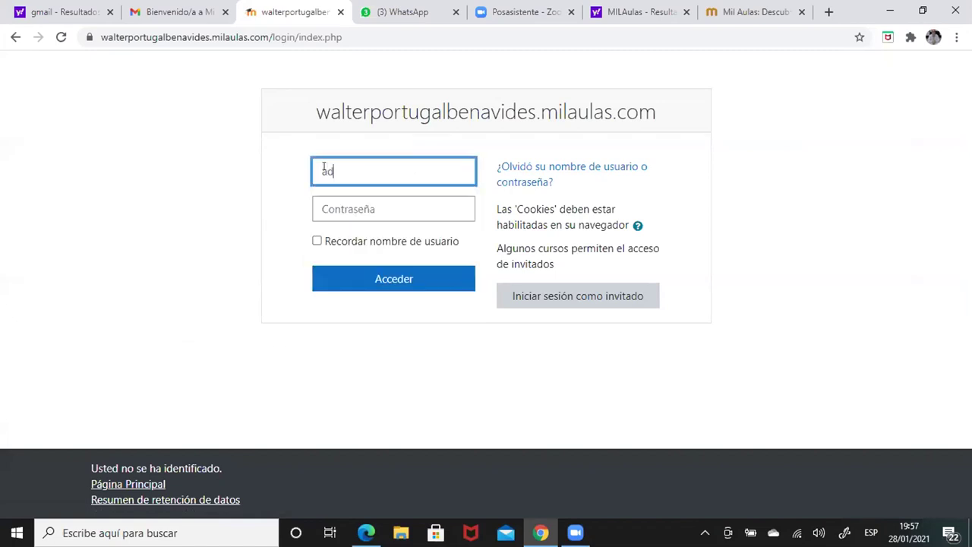
{"action": "type", "text": "min"}
{"action": "left_click", "coordinate": [339, 209]}
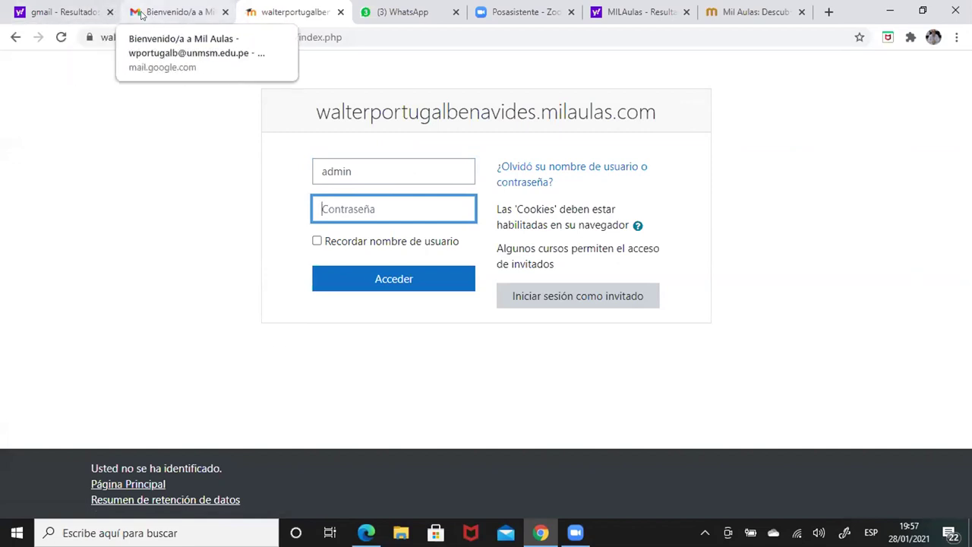
Copy the Contraseña value from the Mil Aulas welcome email and return to the login tab.
{"action": "left_click", "coordinate": [143, 16]}
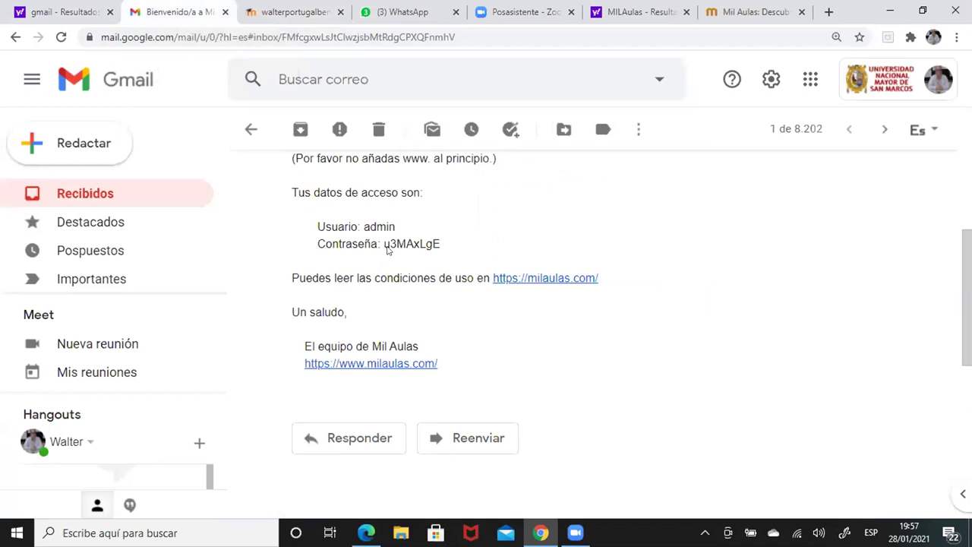
{"action": "left_click_drag", "start_coordinate": [381, 240], "coordinate": [441, 243]}
{"action": "right_click", "coordinate": [422, 247]}
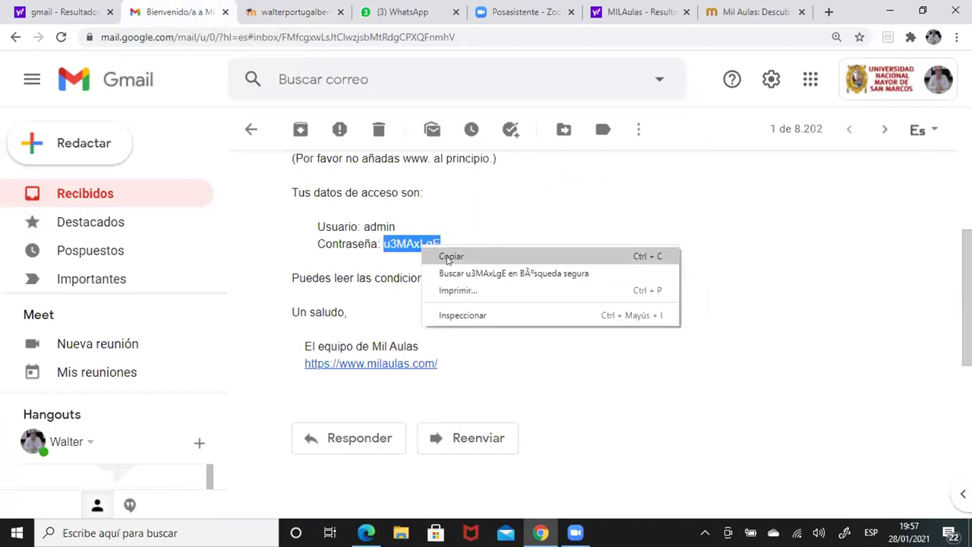
{"action": "left_click", "coordinate": [448, 257]}
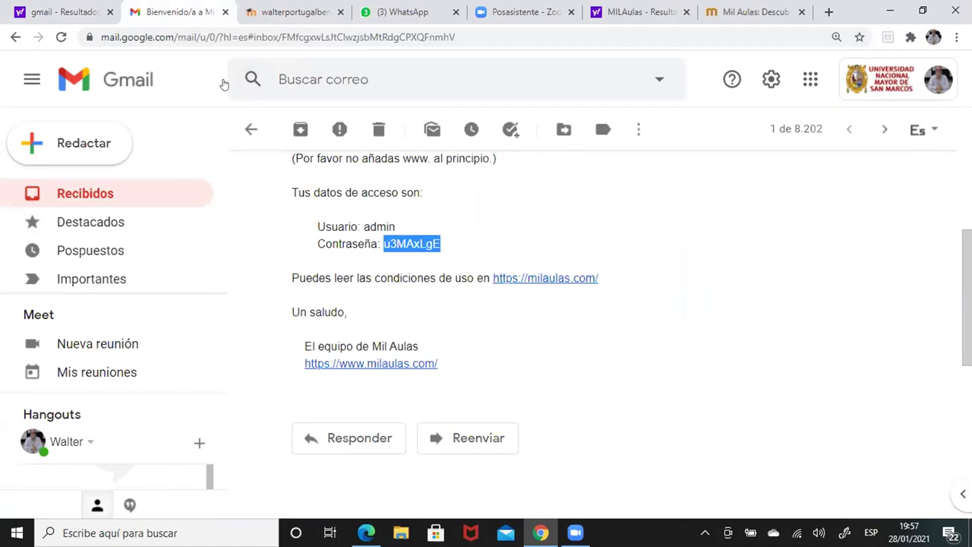
{"action": "key", "text": "ctrl+Tab"}
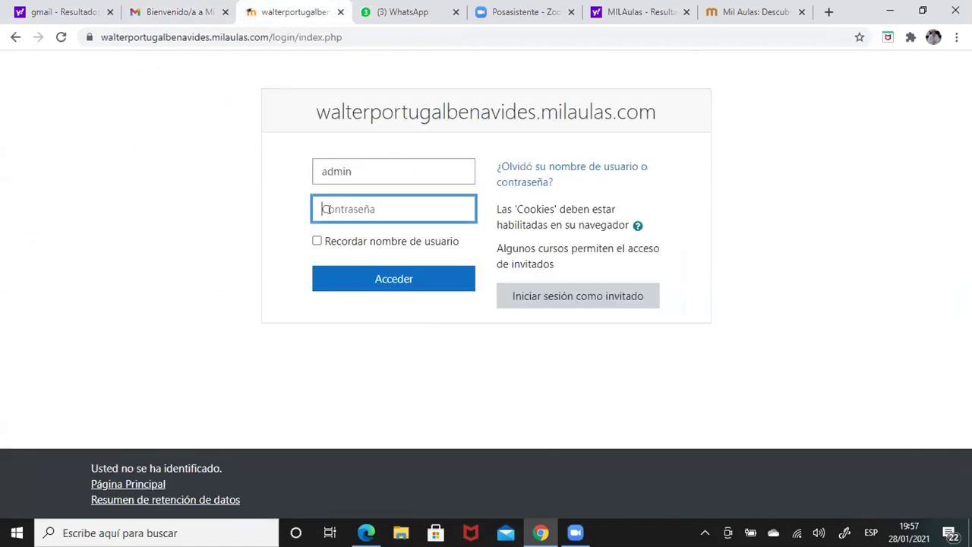
Paste the copied password, log in, and decline Chrome's save-password offer with Nunca.
{"action": "right_click", "coordinate": [328, 211]}
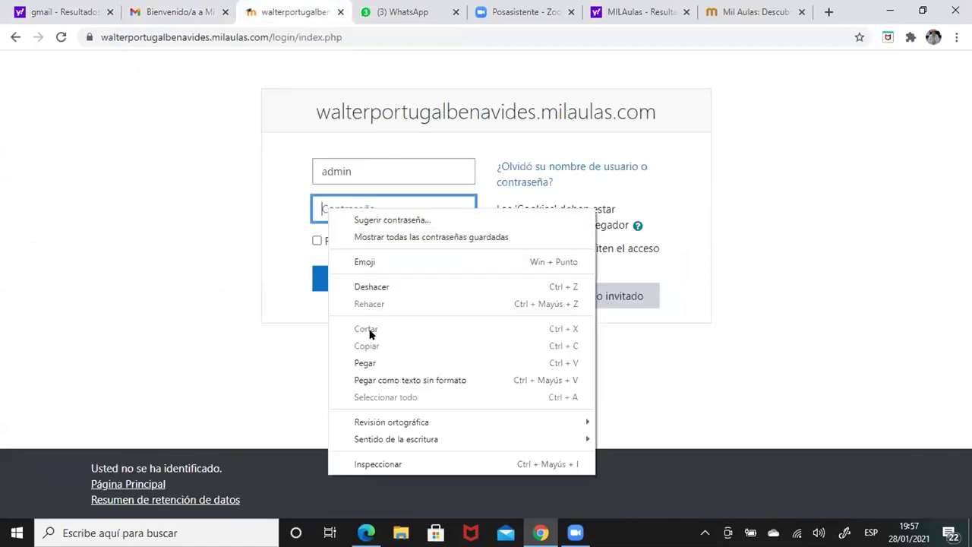
{"action": "left_click", "coordinate": [365, 362]}
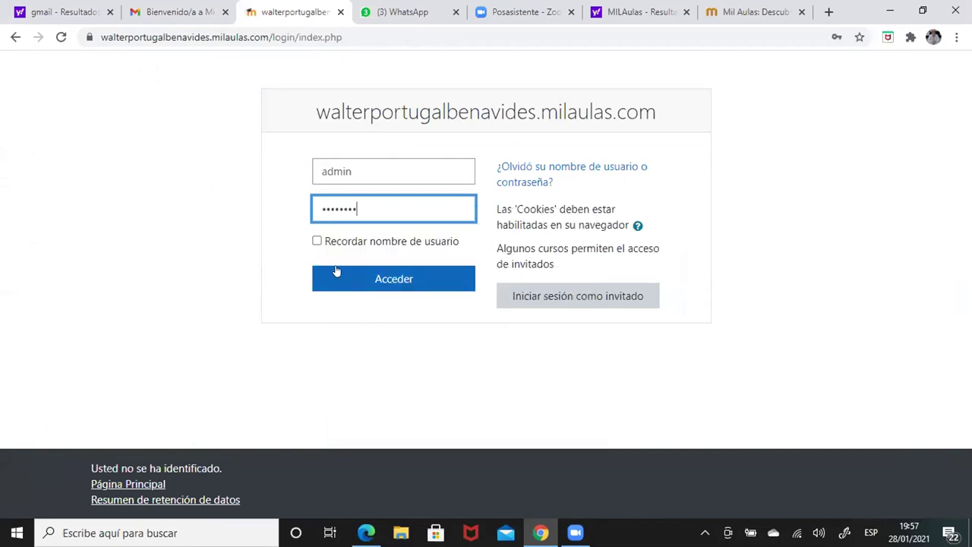
{"action": "left_click", "coordinate": [375, 281]}
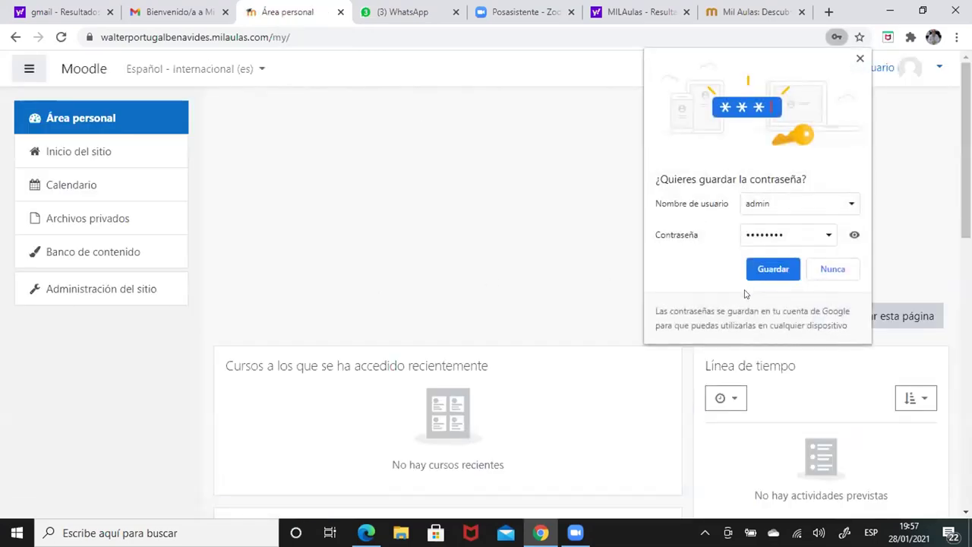
{"action": "left_click", "coordinate": [838, 272]}
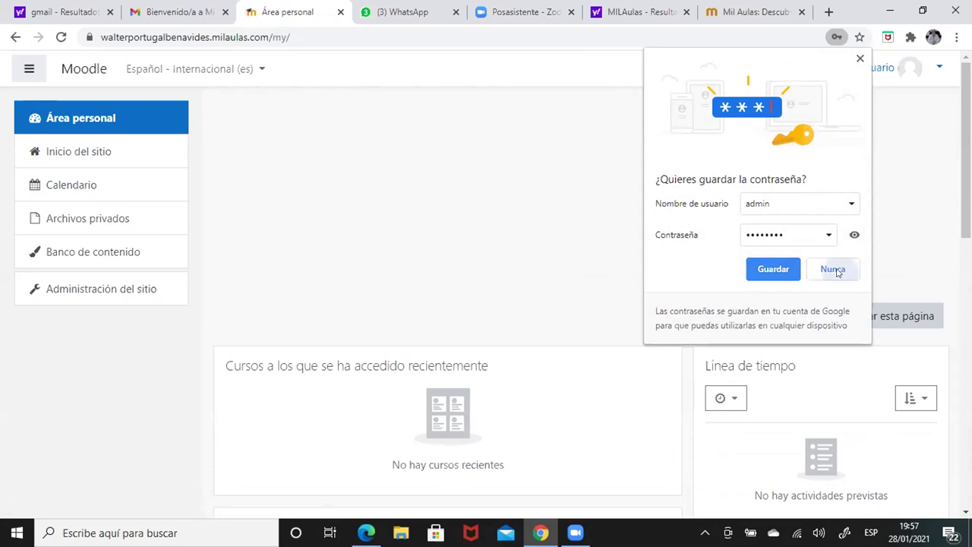
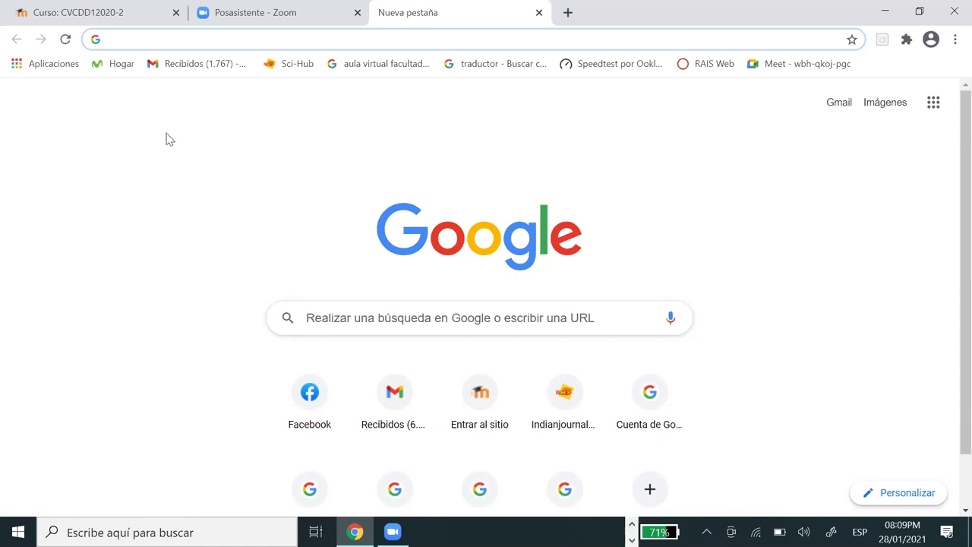
Go to milaulas.com in the new Chrome tab.
{"action": "left_click", "coordinate": [115, 35]}
{"action": "type", "text": "mil"}
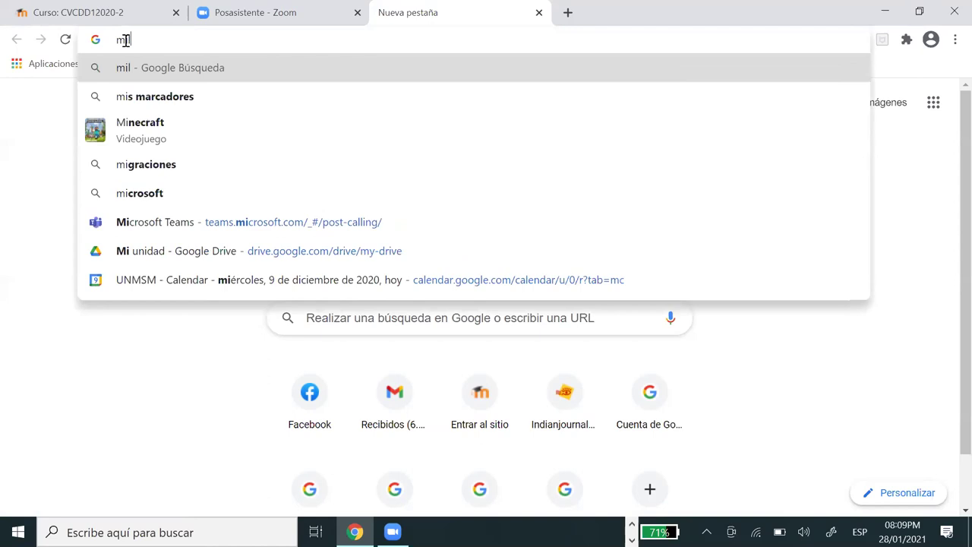
{"action": "type", "text": "aulas"}
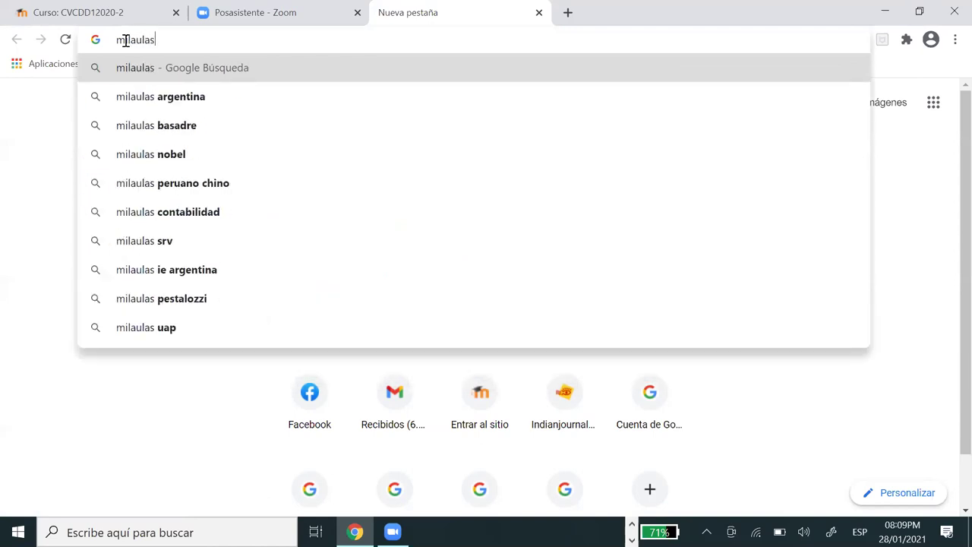
{"action": "type", "text": ".com"}
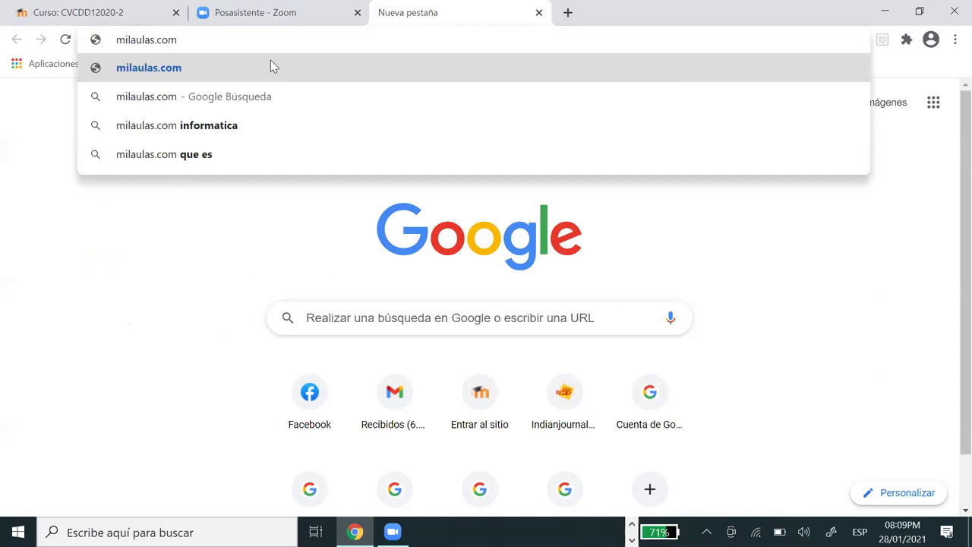
{"action": "left_click", "coordinate": [270, 61]}
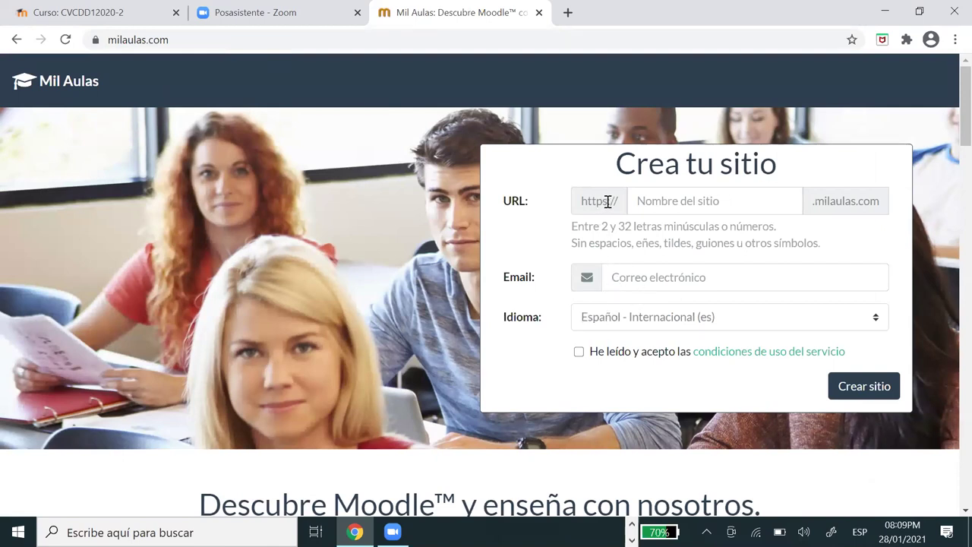
Request a Moodle site with the chosen site name and saved university e-mail, accepting the terms.
{"action": "left_click", "coordinate": [633, 198]}
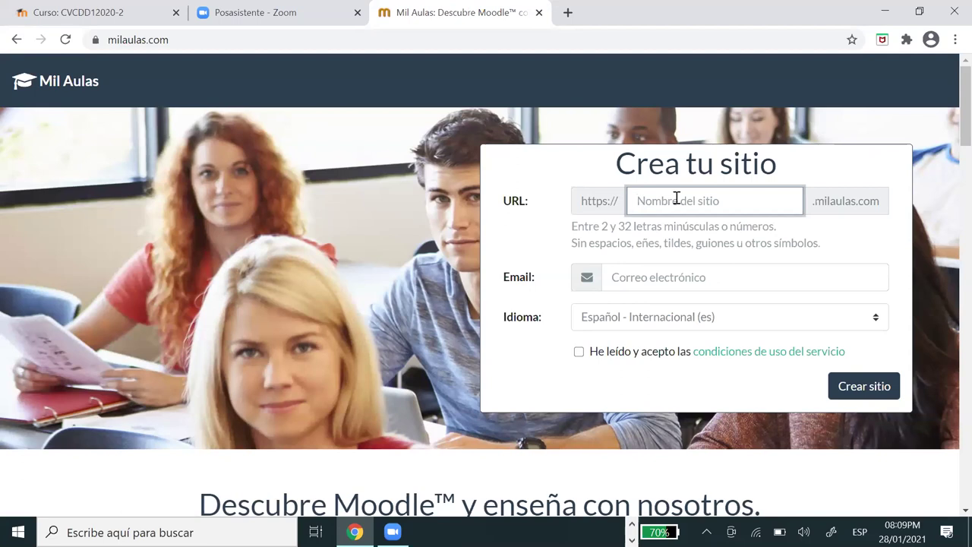
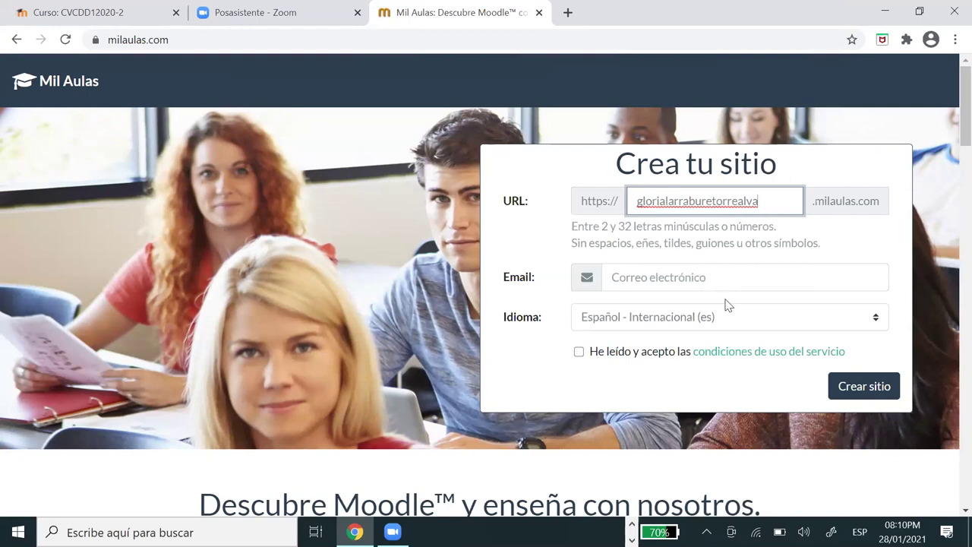
{"action": "left_click", "coordinate": [614, 278]}
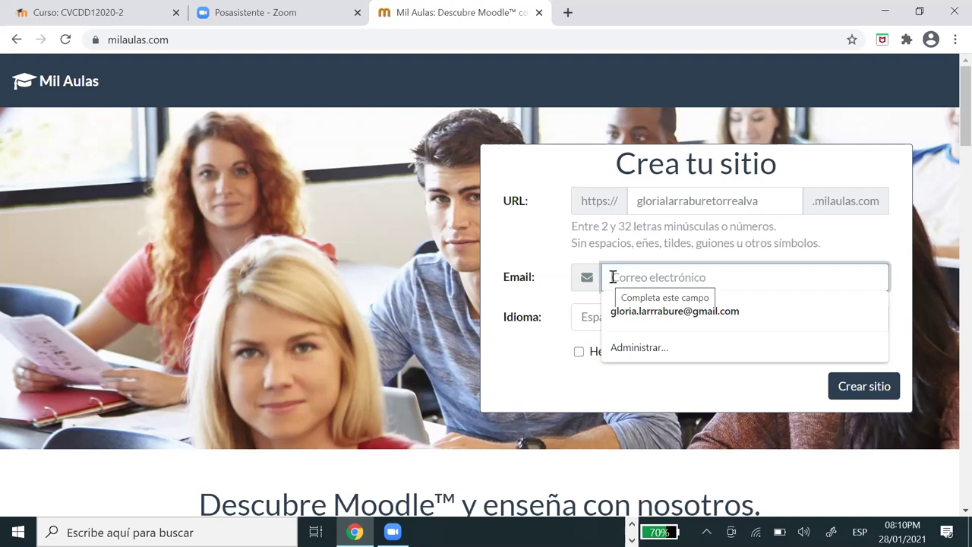
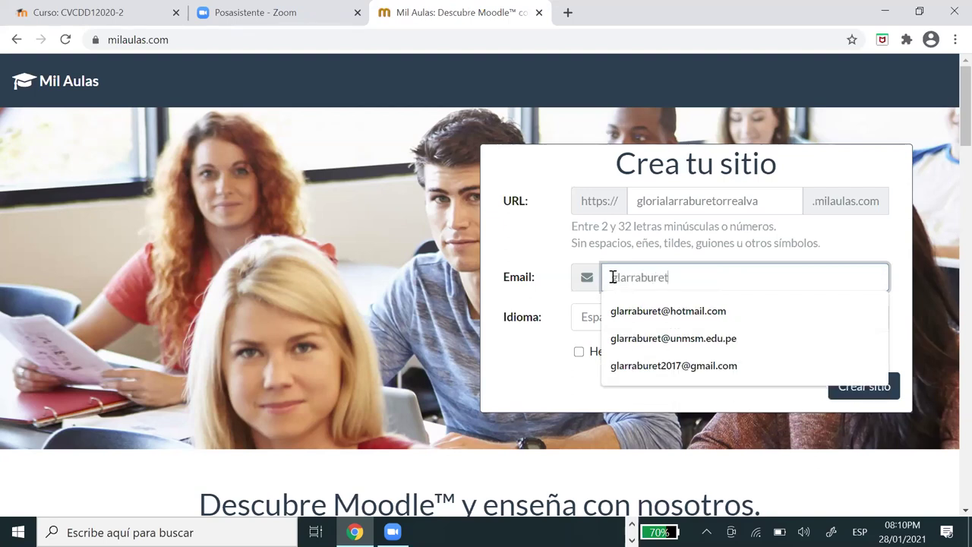
{"action": "left_click", "coordinate": [661, 340]}
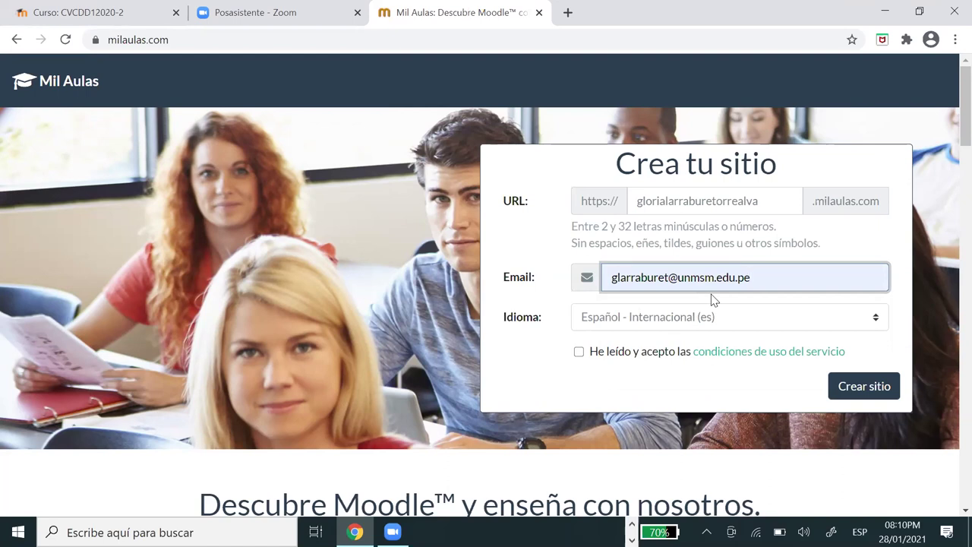
{"action": "left_click", "coordinate": [580, 353]}
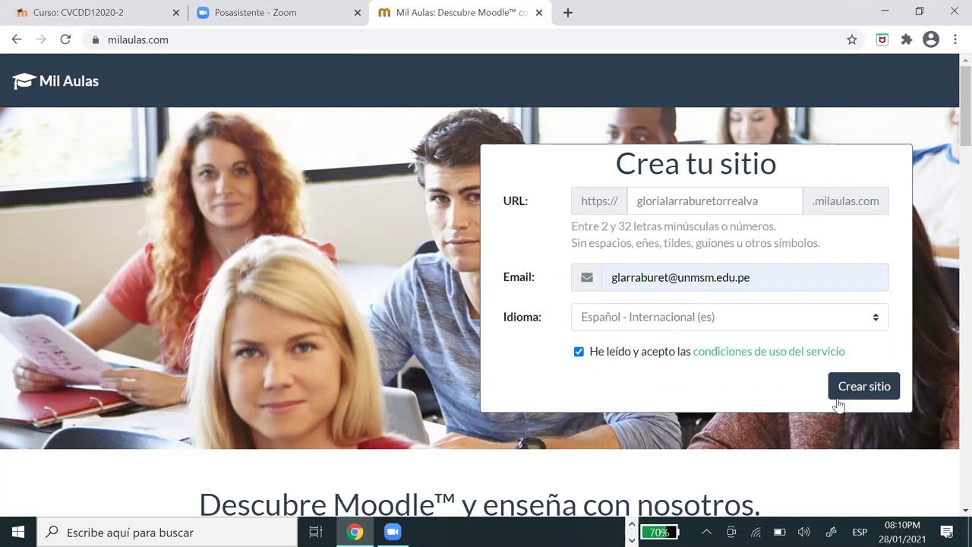
{"action": "left_click", "coordinate": [863, 389]}
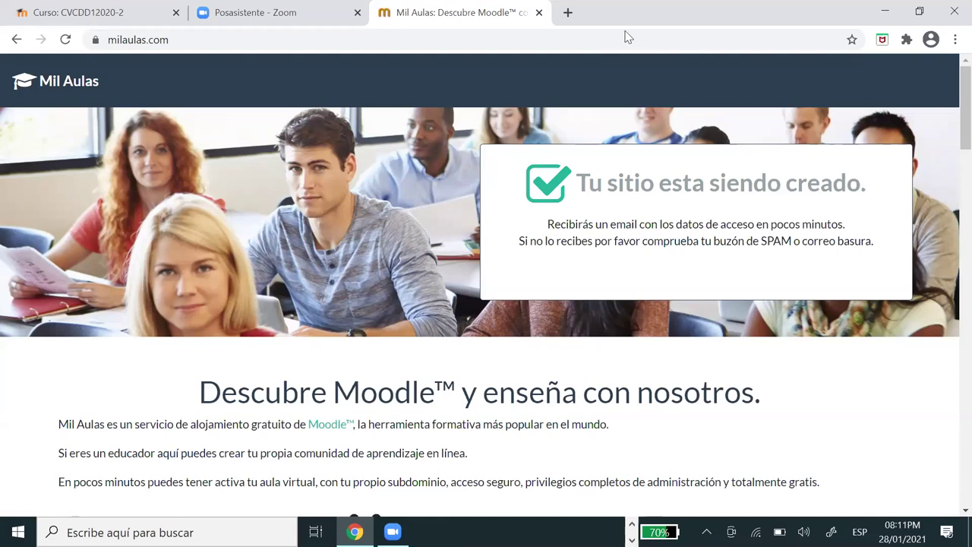
Open Gmail in a new tab and sign in to the university account with its password.
{"action": "left_click", "coordinate": [569, 13]}
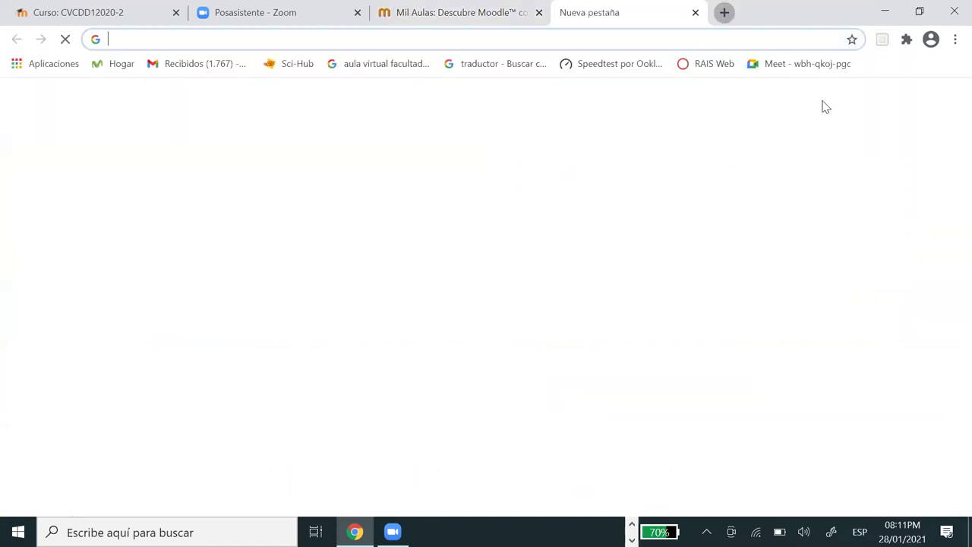
{"action": "left_click", "coordinate": [838, 107]}
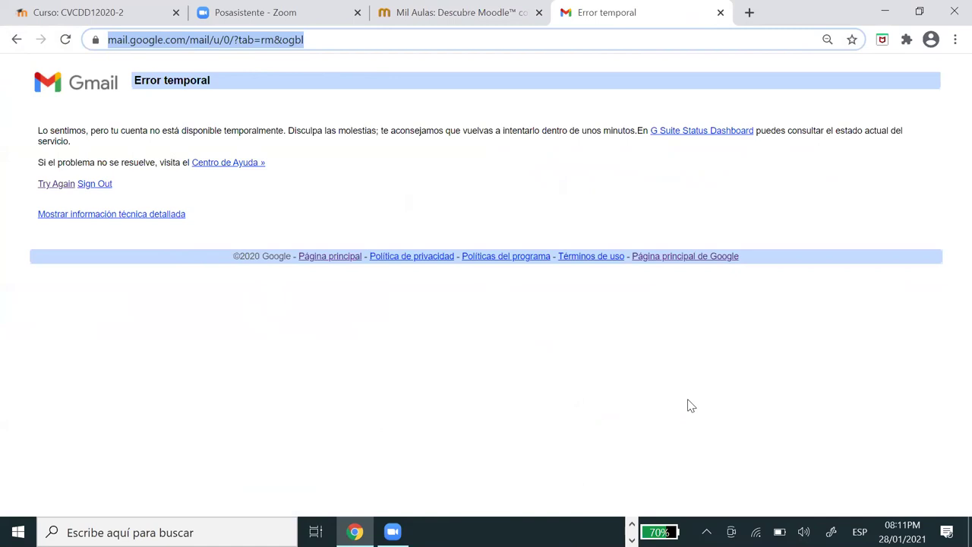
{"action": "left_click", "coordinate": [16, 40]}
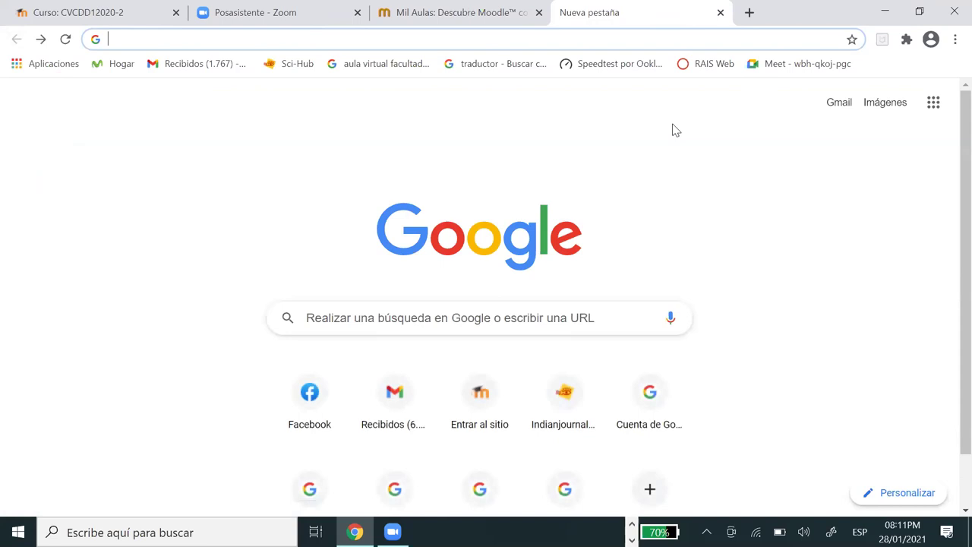
{"action": "left_click", "coordinate": [837, 110]}
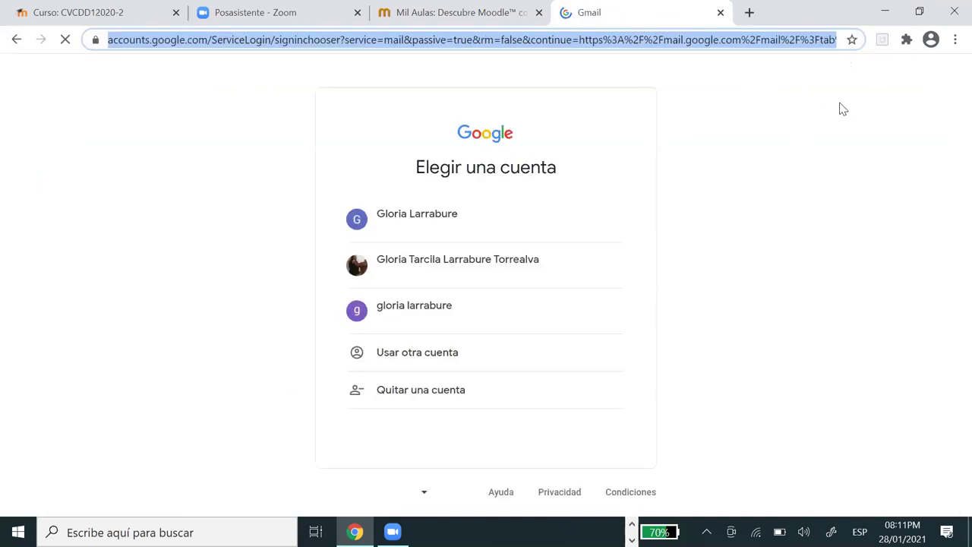
{"action": "left_click", "coordinate": [431, 263]}
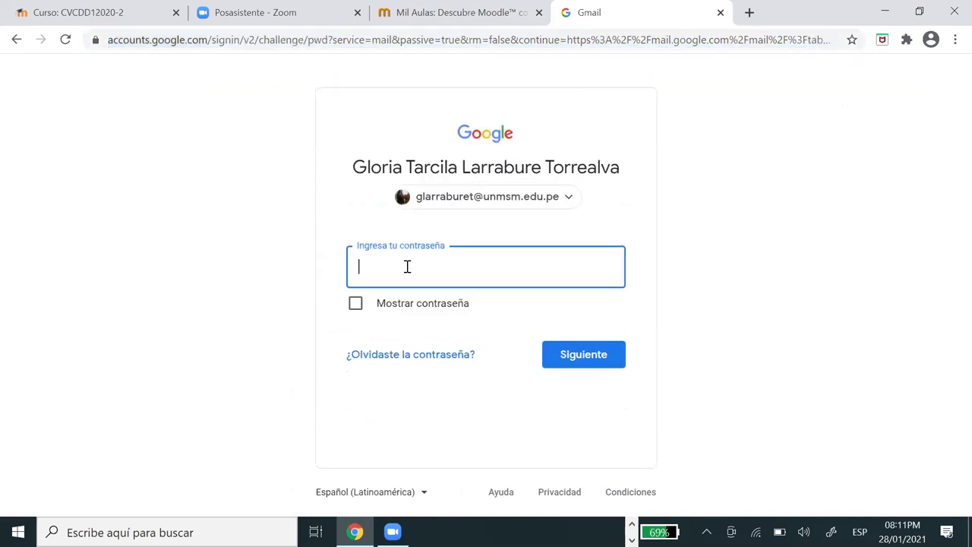
{"action": "type", "text": "********"}
{"action": "left_click", "coordinate": [577, 355]}
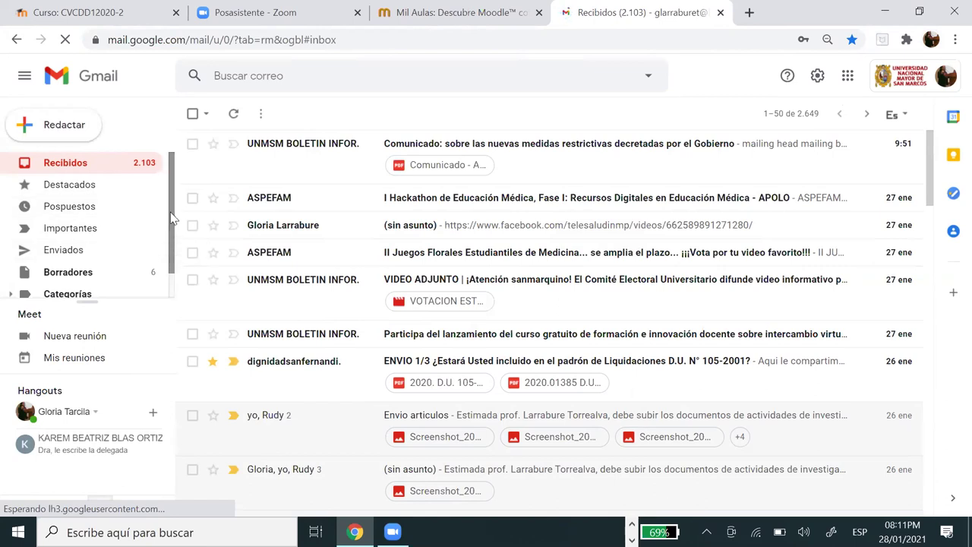
Search the mailbox for 'milaulas' messages, then return to the inbox.
{"action": "scroll", "coordinate": [124, 193], "scroll_direction": "down", "scroll_amount": 1}
{"action": "scroll", "coordinate": [146, 175], "scroll_direction": "up", "scroll_amount": 1}
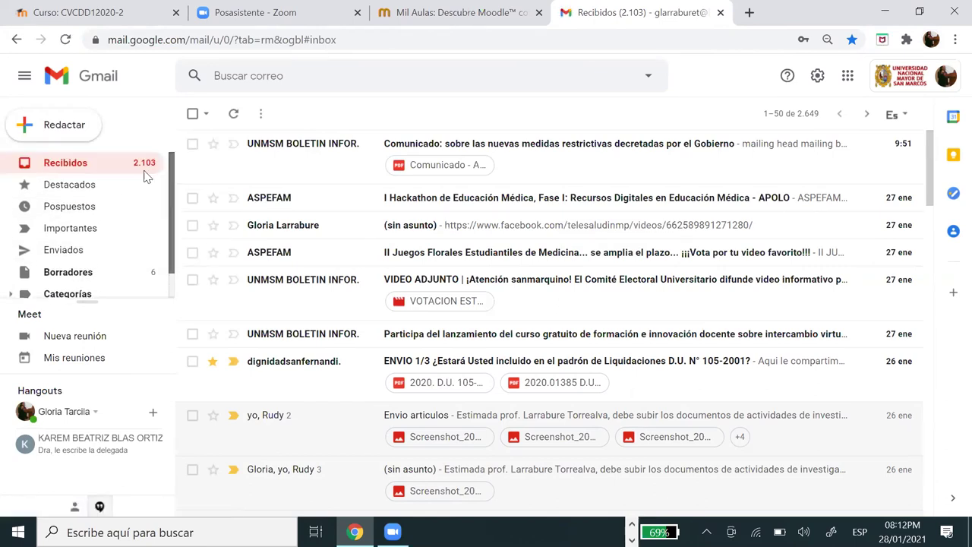
{"action": "left_click", "coordinate": [248, 70]}
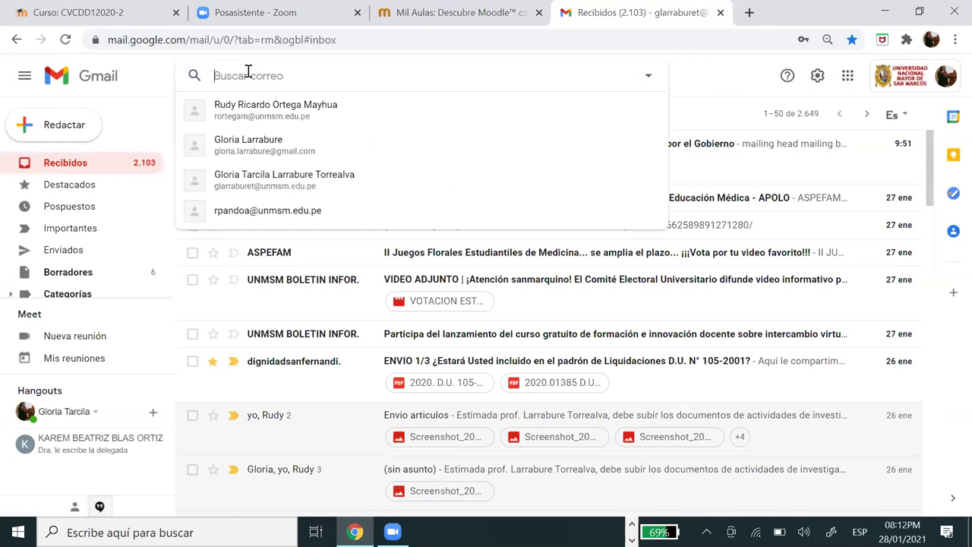
{"action": "type", "text": "m"}
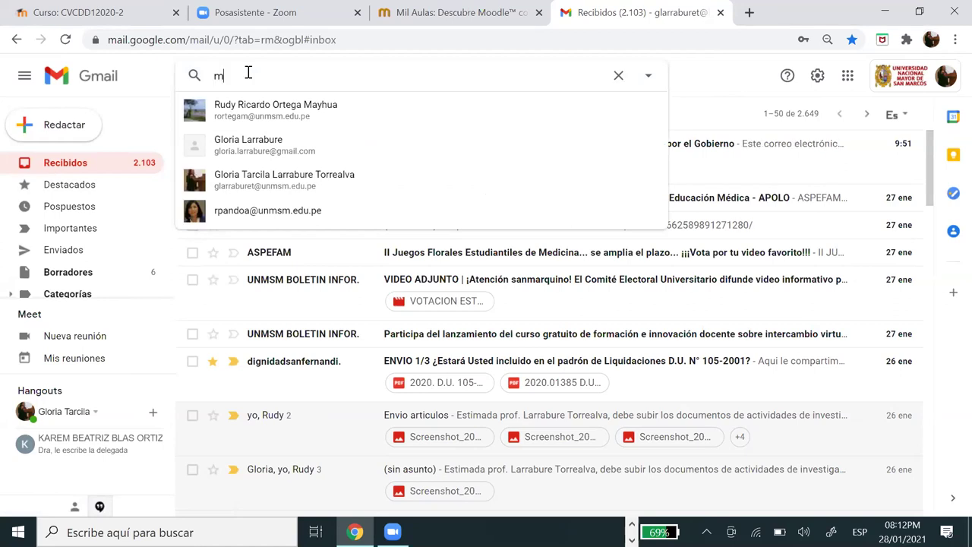
{"action": "type", "text": "il"}
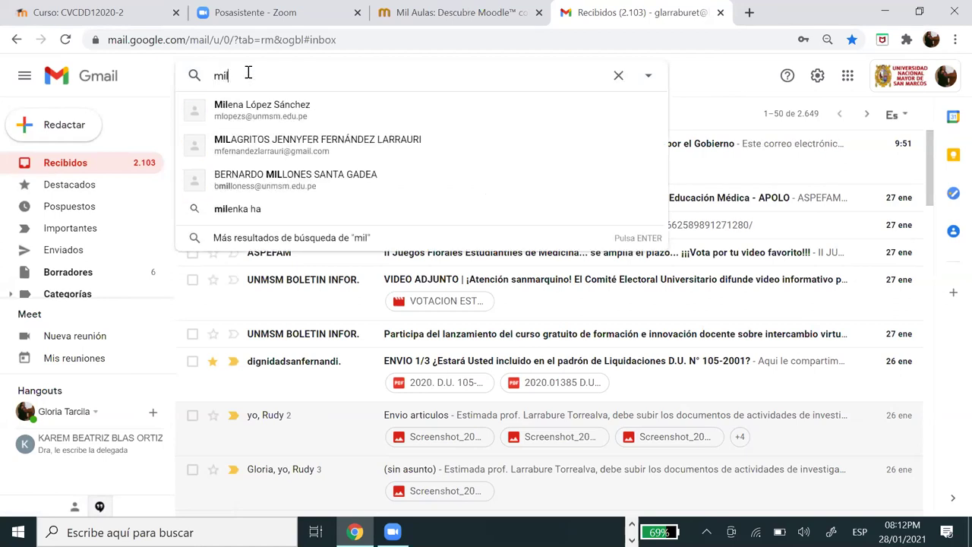
{"action": "type", "text": "aula"}
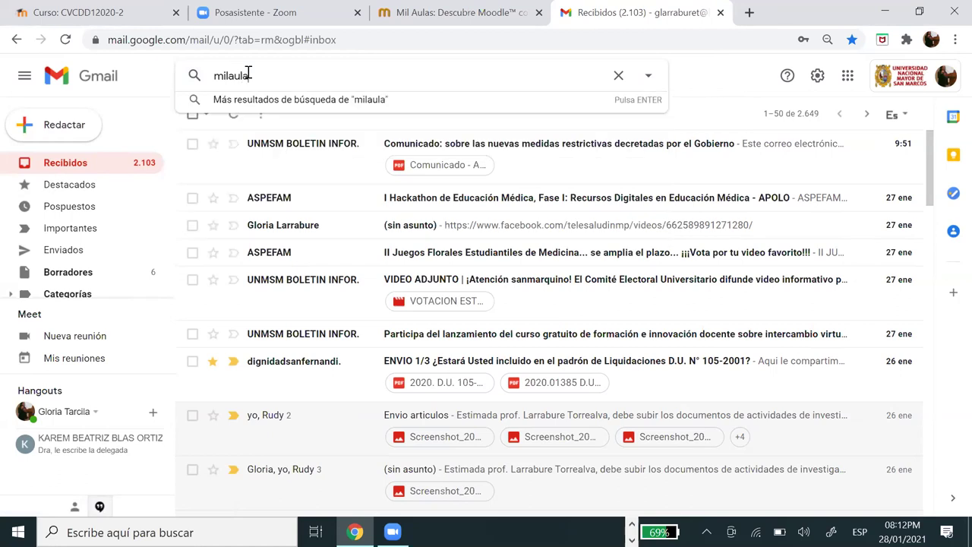
{"action": "type", "text": "s"}
{"action": "key", "text": "Return"}
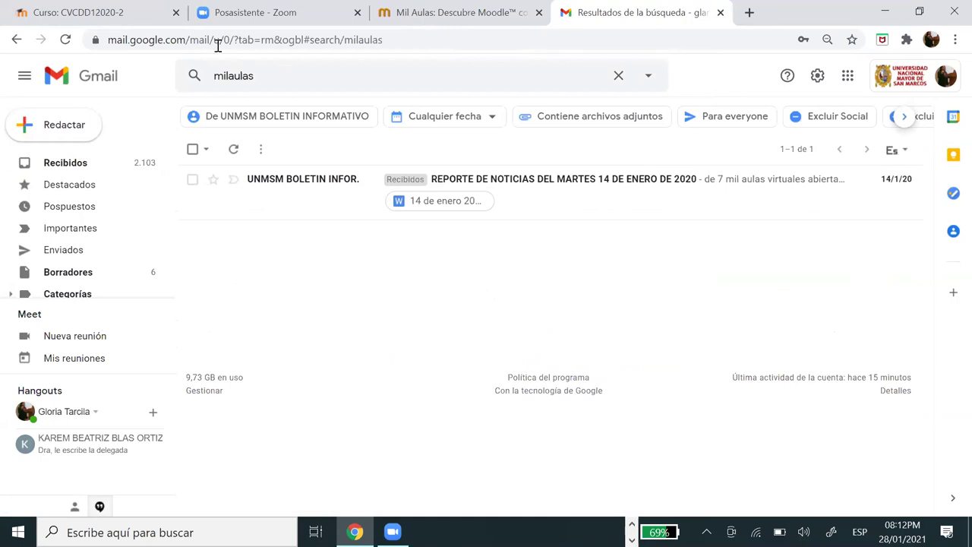
{"action": "left_click", "coordinate": [17, 40]}
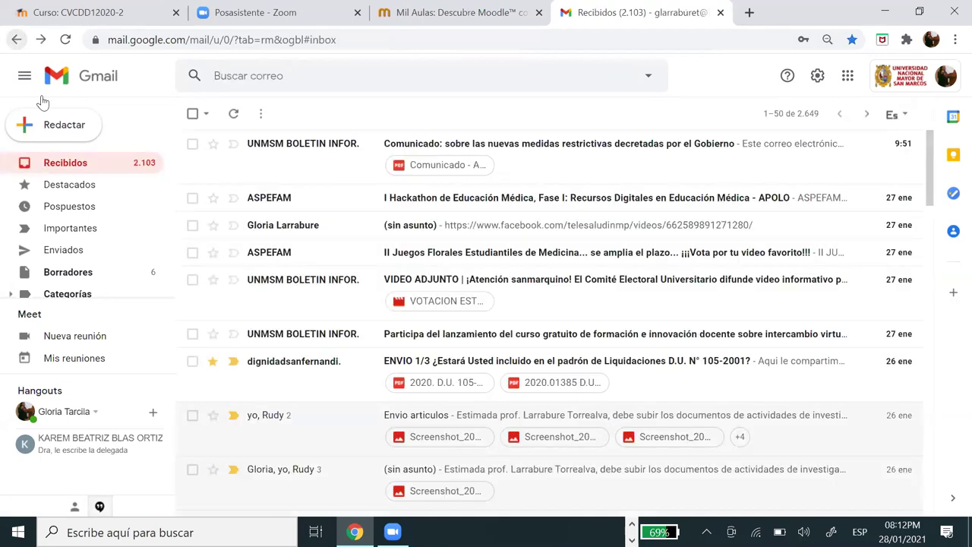
Open the Spam folder from the expanded folder list and review its messages.
{"action": "scroll", "coordinate": [170, 193], "scroll_direction": "down", "scroll_amount": 1}
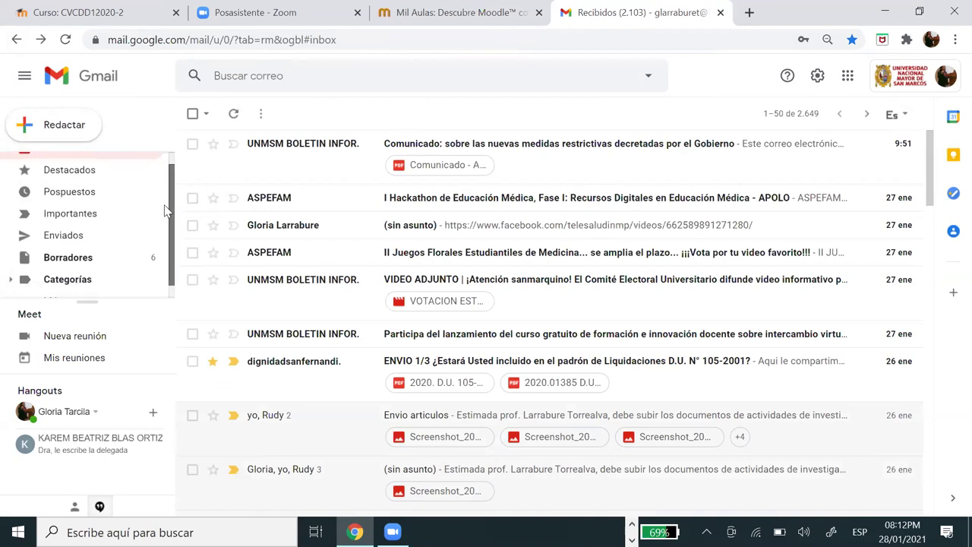
{"action": "left_click", "coordinate": [55, 289]}
{"action": "left_click_drag", "start_coordinate": [170, 219], "coordinate": [169, 265]}
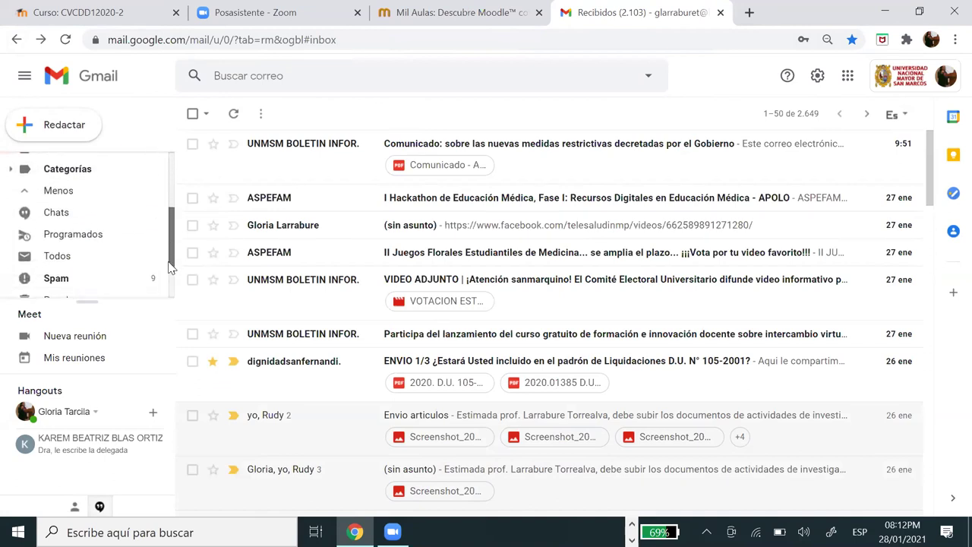
{"action": "left_click", "coordinate": [54, 269]}
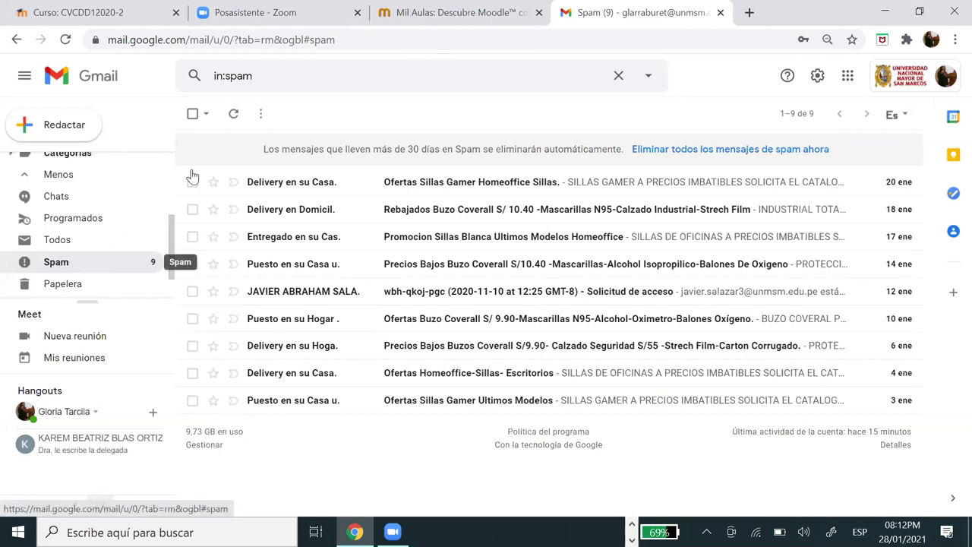
{"action": "scroll", "coordinate": [171, 162], "scroll_direction": "up", "scroll_amount": 1}
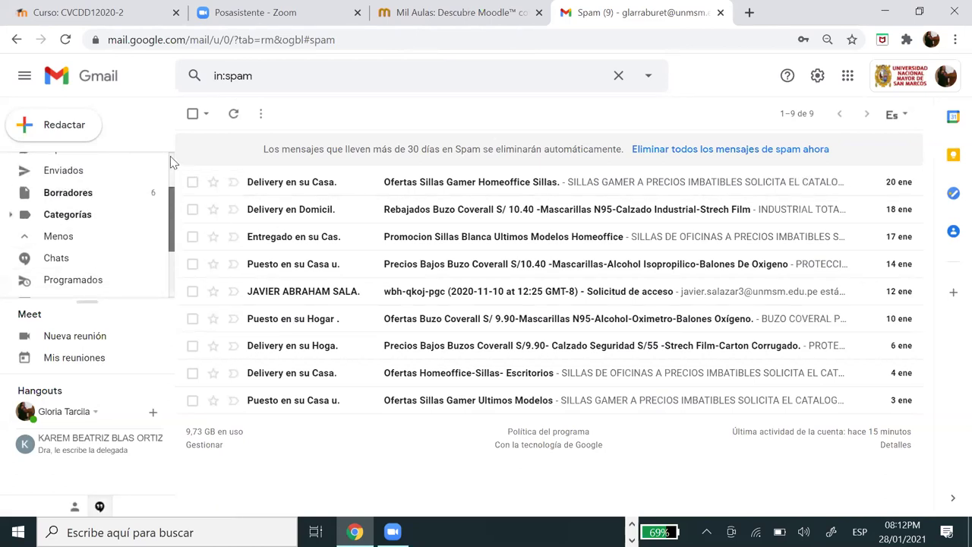
{"action": "scroll", "coordinate": [67, 164], "scroll_direction": "up", "scroll_amount": 2}
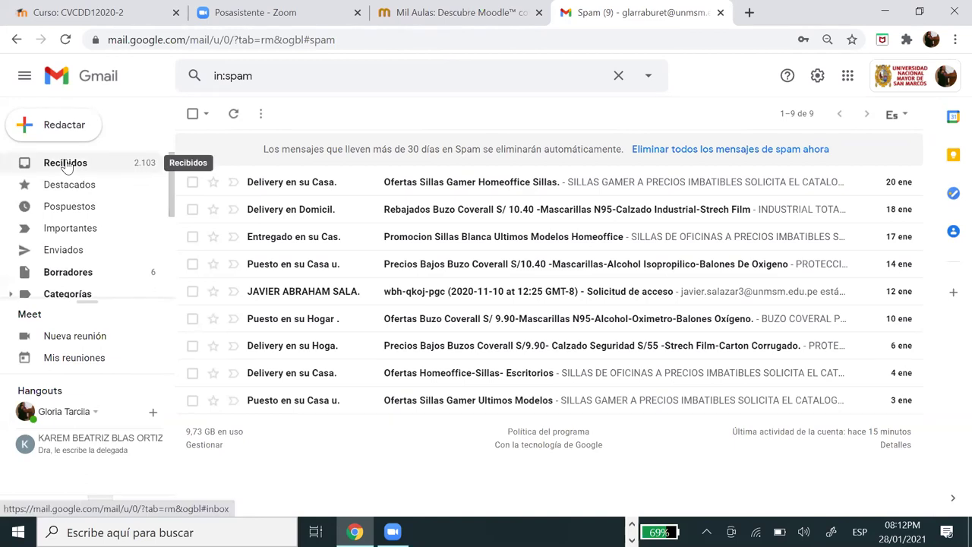
Reload the Gmail inbox to check for new mail, then go back to the Mil Aulas tab.
{"action": "left_click", "coordinate": [61, 166]}
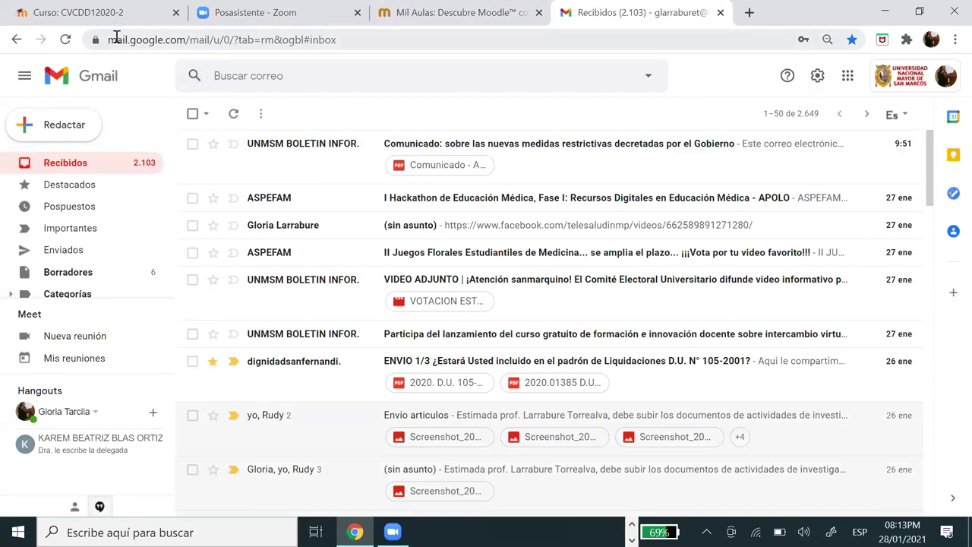
{"action": "left_click", "coordinate": [66, 40]}
{"action": "left_click", "coordinate": [439, 16]}
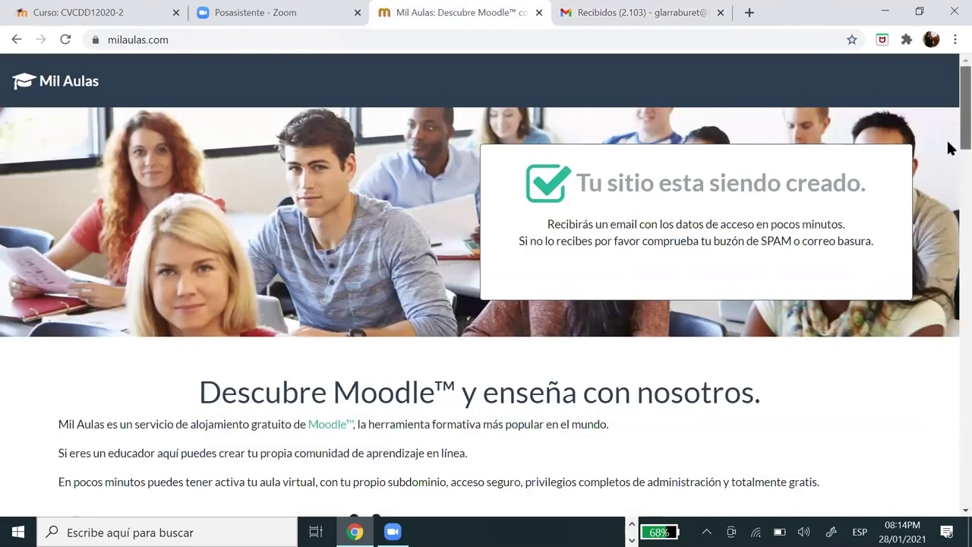
Go back from the Mil Aulas confirmation to Google's new-tab page and focus its search box.
{"action": "scroll", "coordinate": [950, 148], "scroll_direction": "down", "scroll_amount": 1}
{"action": "scroll", "coordinate": [951, 152], "scroll_direction": "down", "scroll_amount": 2}
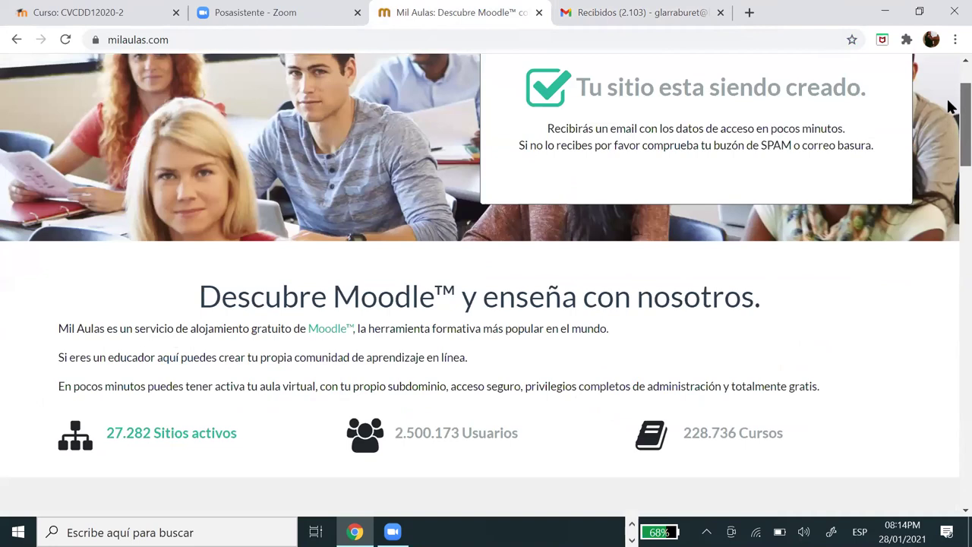
{"action": "scroll", "coordinate": [952, 106], "scroll_direction": "up", "scroll_amount": 1}
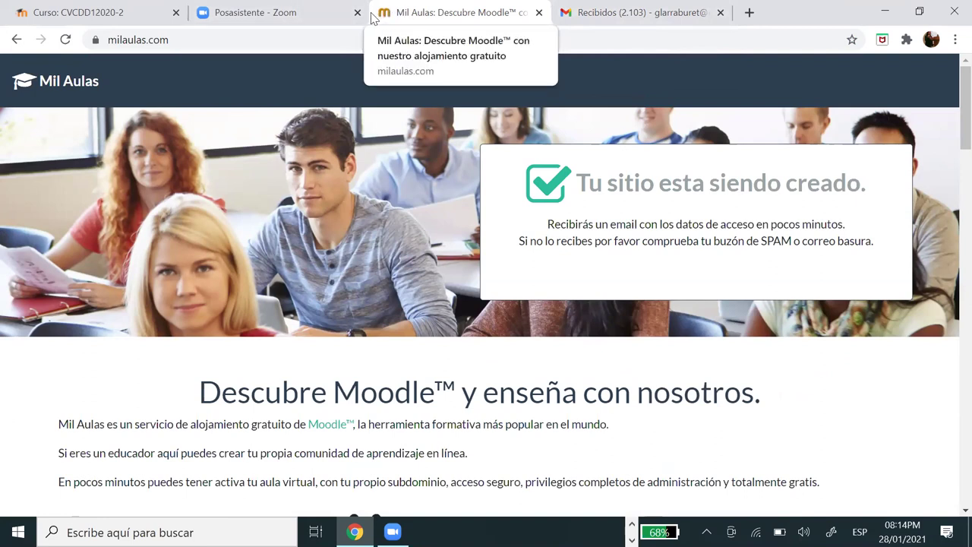
{"action": "left_click", "coordinate": [16, 41]}
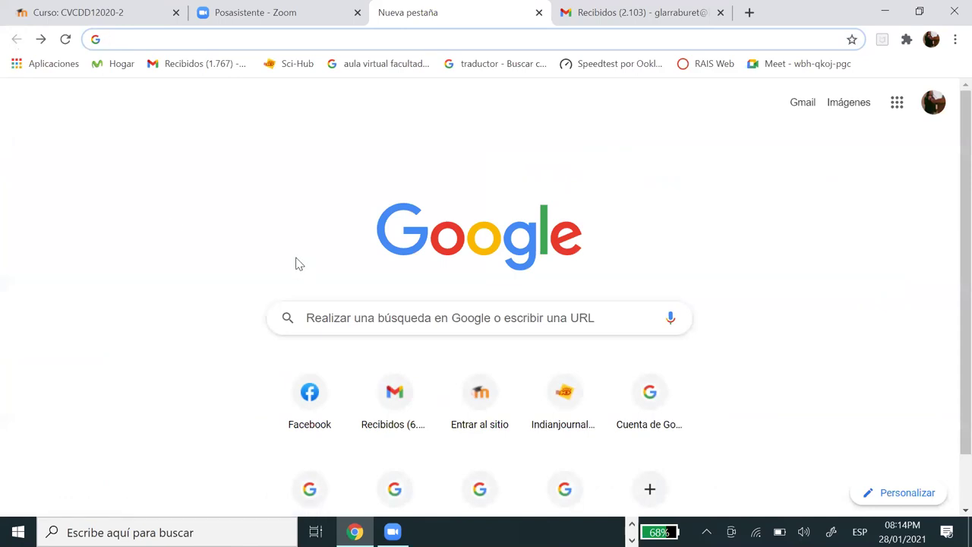
{"action": "left_click", "coordinate": [313, 317]}
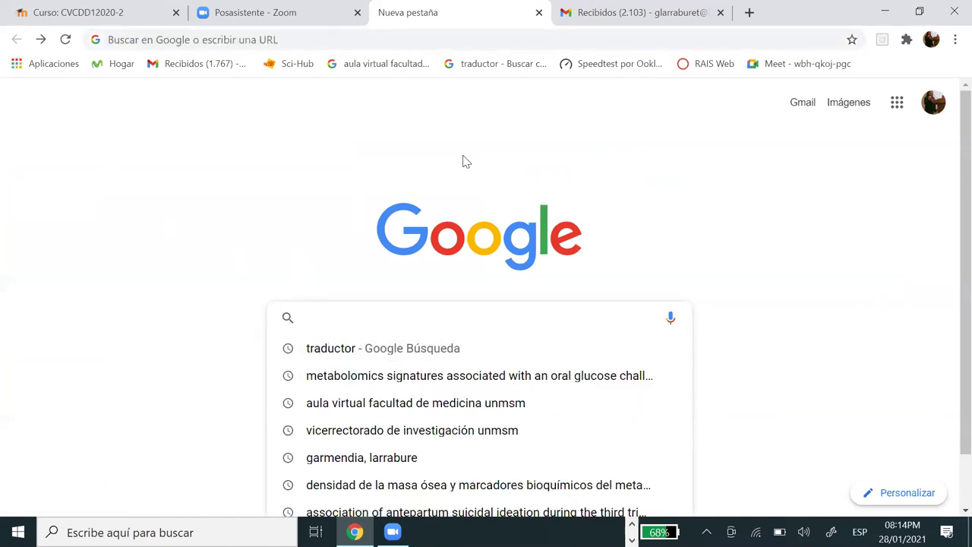
Reload Gmail so the 'Bienvenido/a a Mil Aulas' welcome email appears.
{"action": "left_click", "coordinate": [611, 14]}
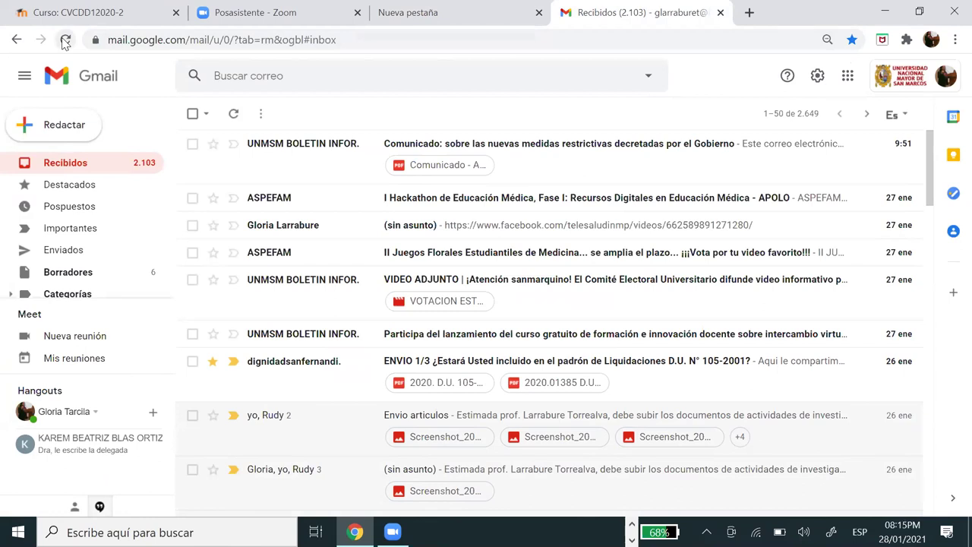
{"action": "left_click", "coordinate": [66, 40]}
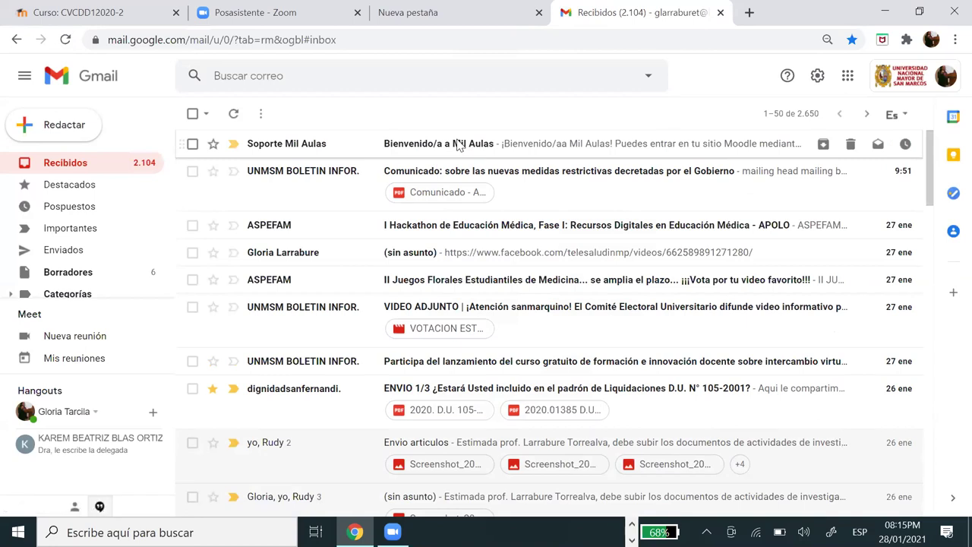
Open the 'Bienvenido/a a Mil Aulas' email and follow its Moodle site link.
{"action": "left_click", "coordinate": [458, 145]}
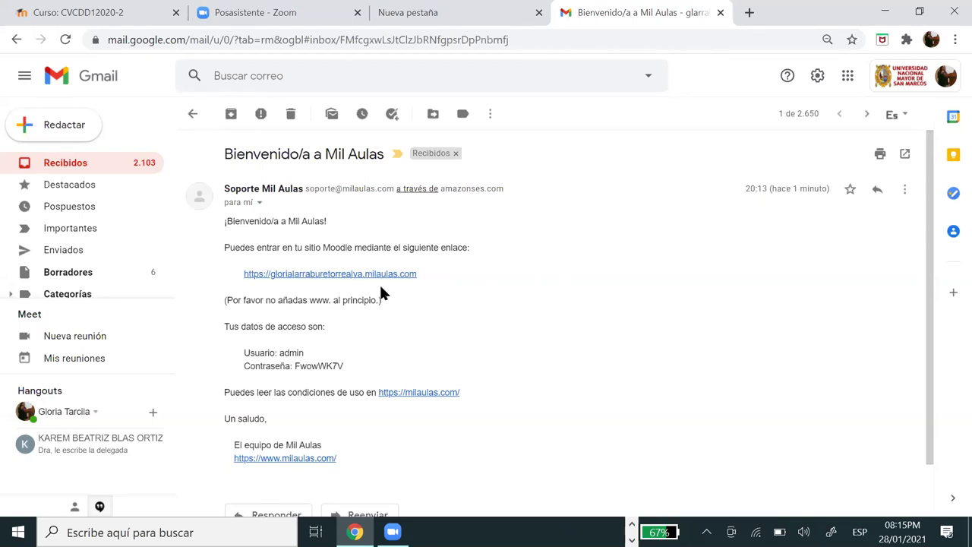
{"action": "left_click", "coordinate": [325, 275]}
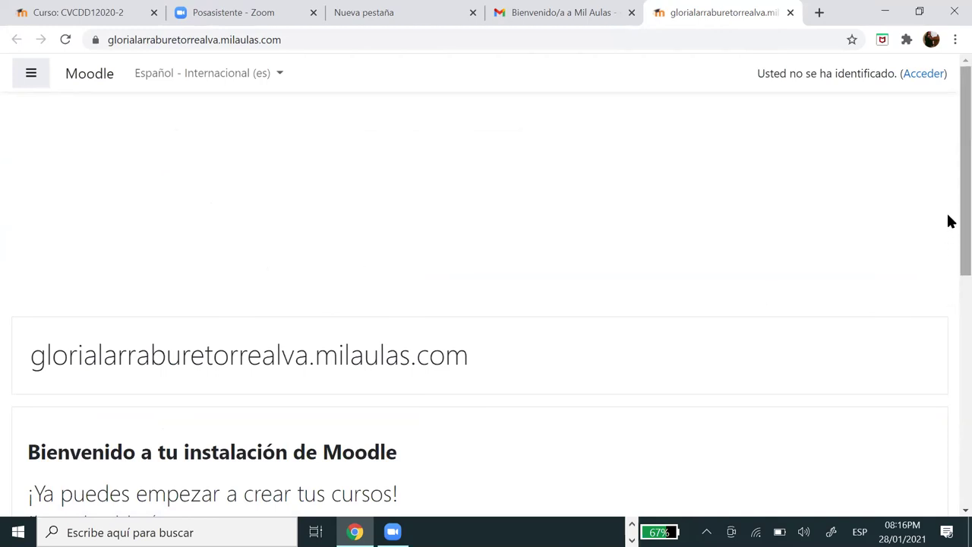
Go to the new Moodle site's login page via 'Acceder'.
{"action": "scroll", "coordinate": [949, 249], "scroll_direction": "down", "scroll_amount": 2}
{"action": "scroll", "coordinate": [949, 251], "scroll_direction": "down", "scroll_amount": 1}
{"action": "scroll", "coordinate": [948, 174], "scroll_direction": "up", "scroll_amount": 3}
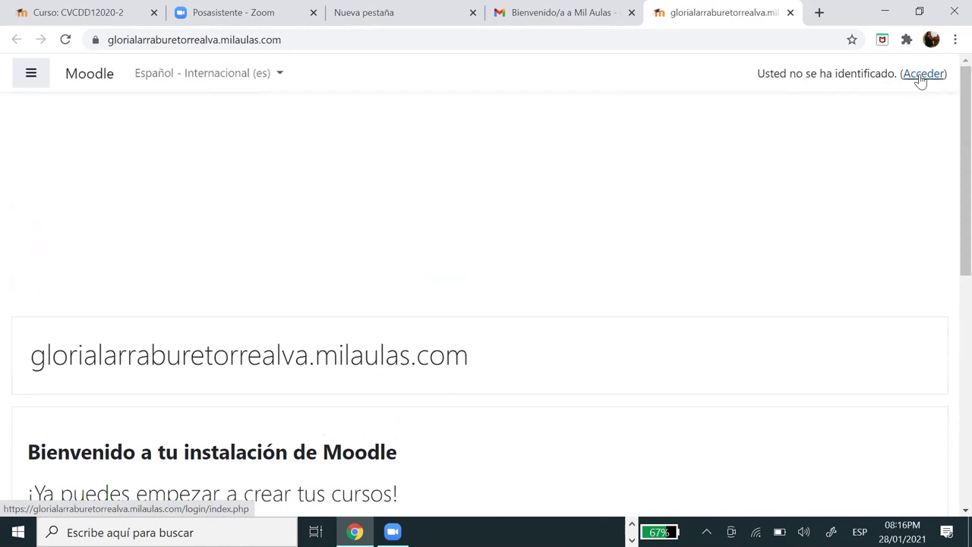
{"action": "left_click", "coordinate": [920, 76]}
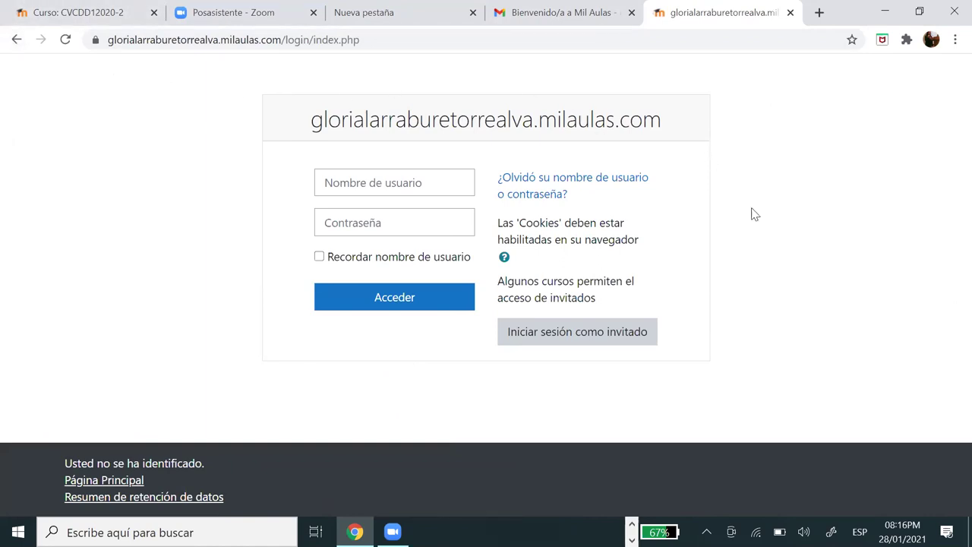
Enter 'admin' as the username and copy the password from the welcome email.
{"action": "left_click", "coordinate": [321, 182]}
{"action": "type", "text": "a"}
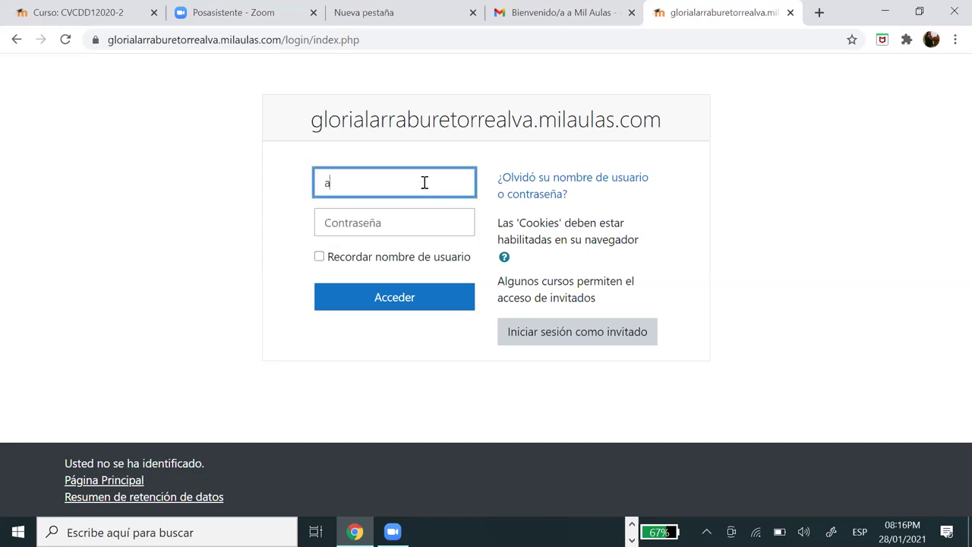
{"action": "type", "text": "dmin"}
{"action": "left_click", "coordinate": [550, 17]}
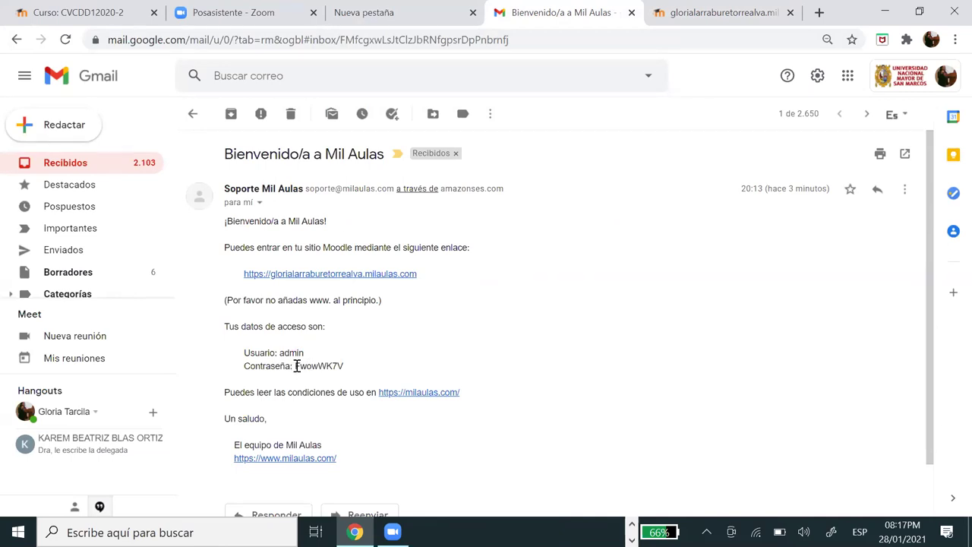
{"action": "left_click_drag", "start_coordinate": [296, 366], "coordinate": [351, 372]}
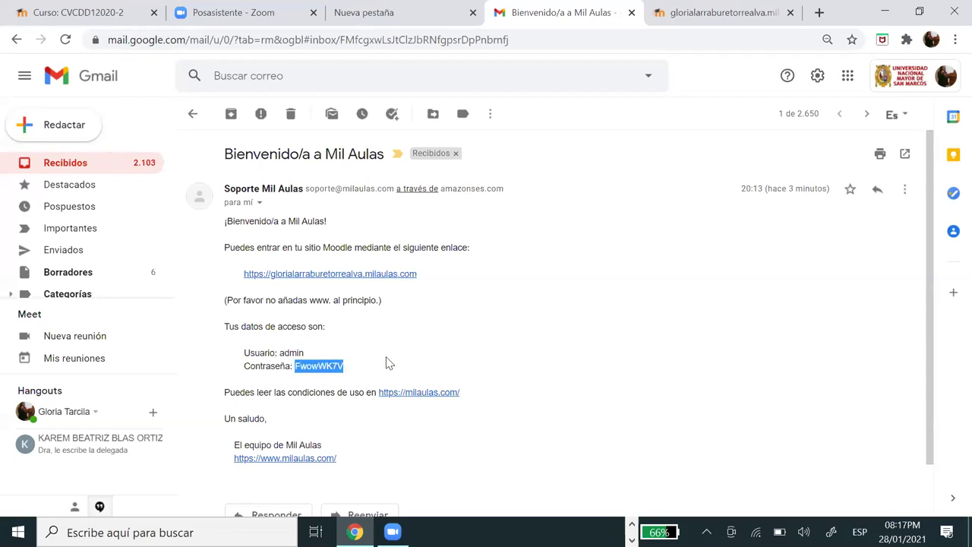
{"action": "right_click", "coordinate": [337, 365]}
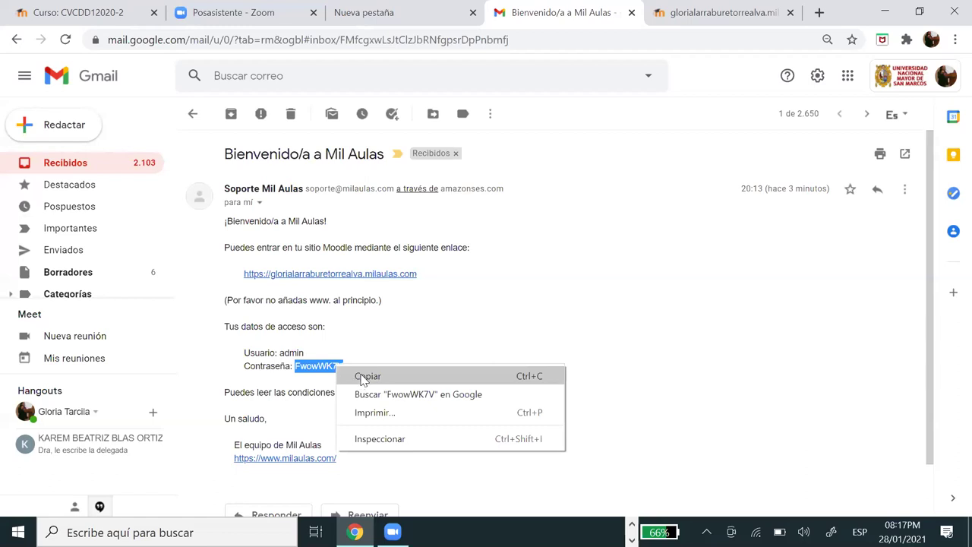
{"action": "left_click", "coordinate": [363, 376]}
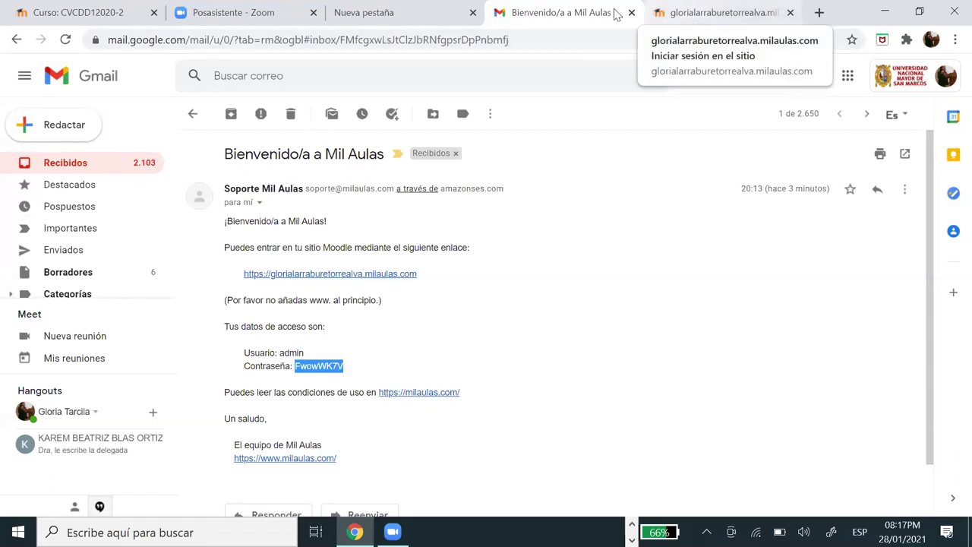
Paste the copied password into the Moodle login form and sign in.
{"action": "left_click", "coordinate": [678, 15]}
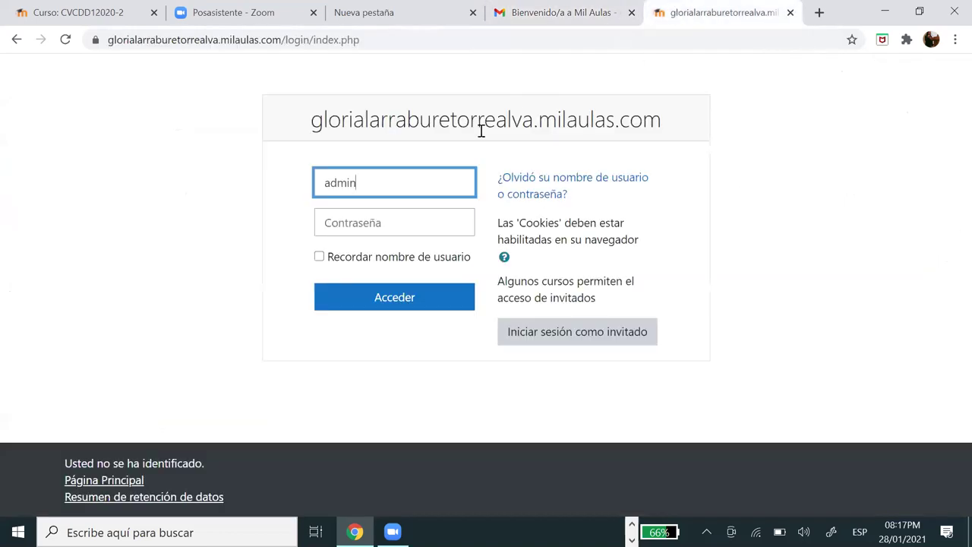
{"action": "left_click", "coordinate": [323, 223]}
{"action": "right_click", "coordinate": [327, 224]}
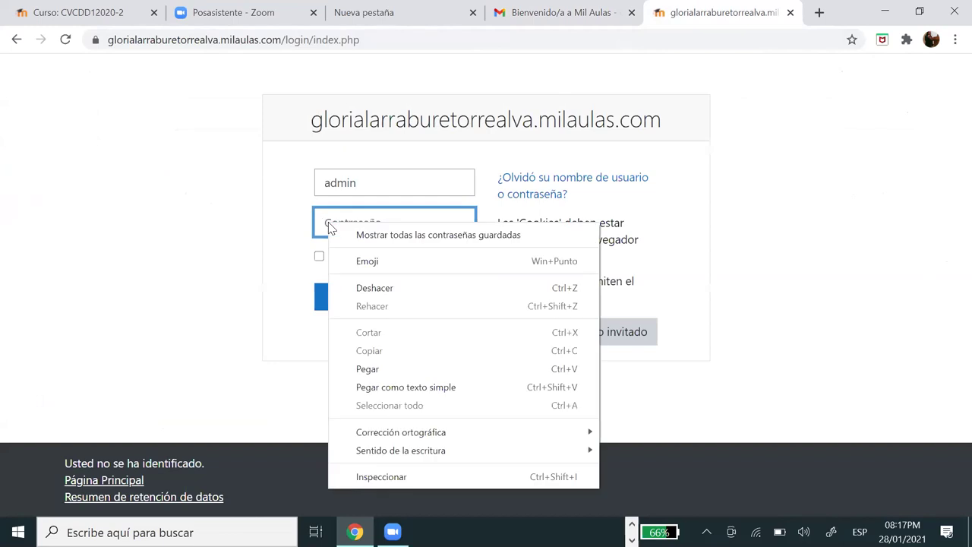
{"action": "left_click", "coordinate": [371, 370]}
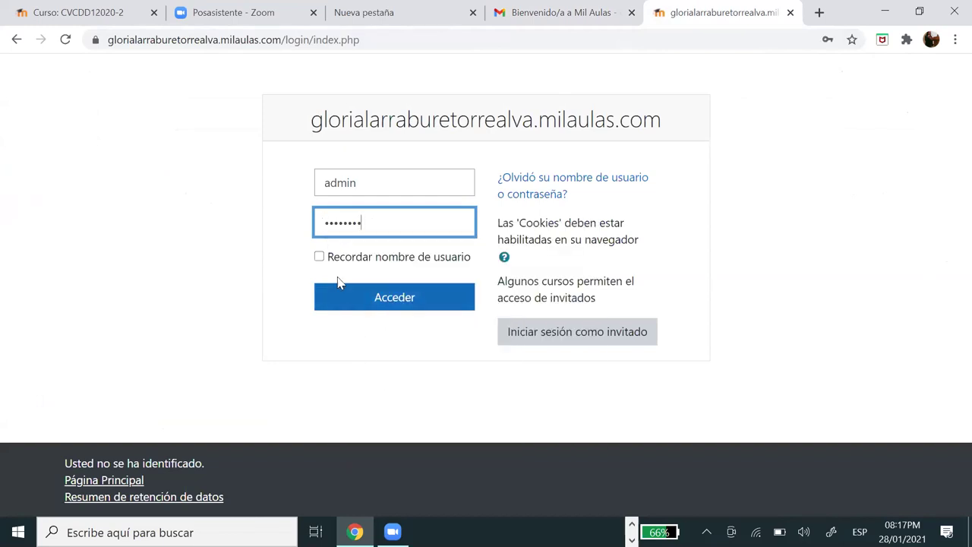
{"action": "left_click", "coordinate": [394, 303]}
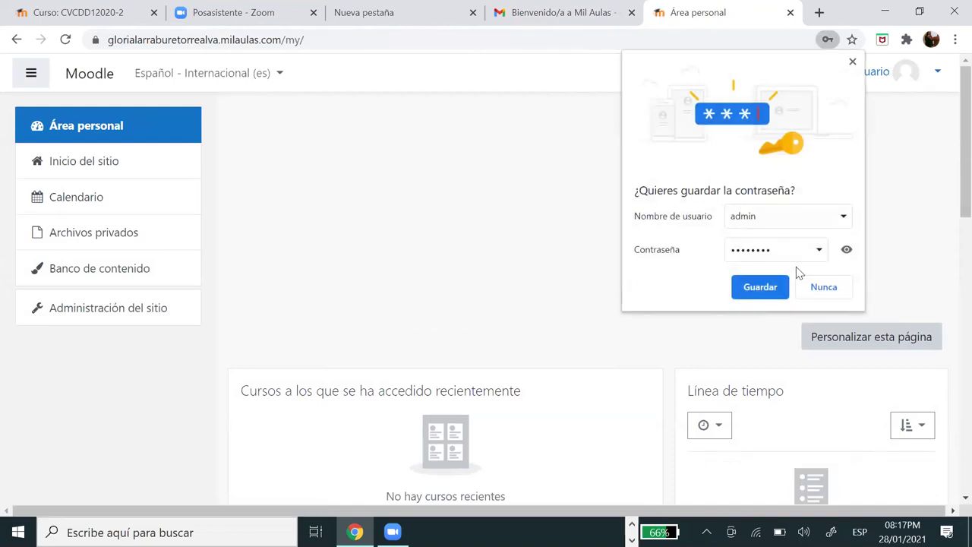
Dismiss the browser's save-password offer and bring up the CVCDD12020-2 workbook's MOODLE column.
{"action": "left_click", "coordinate": [617, 203]}
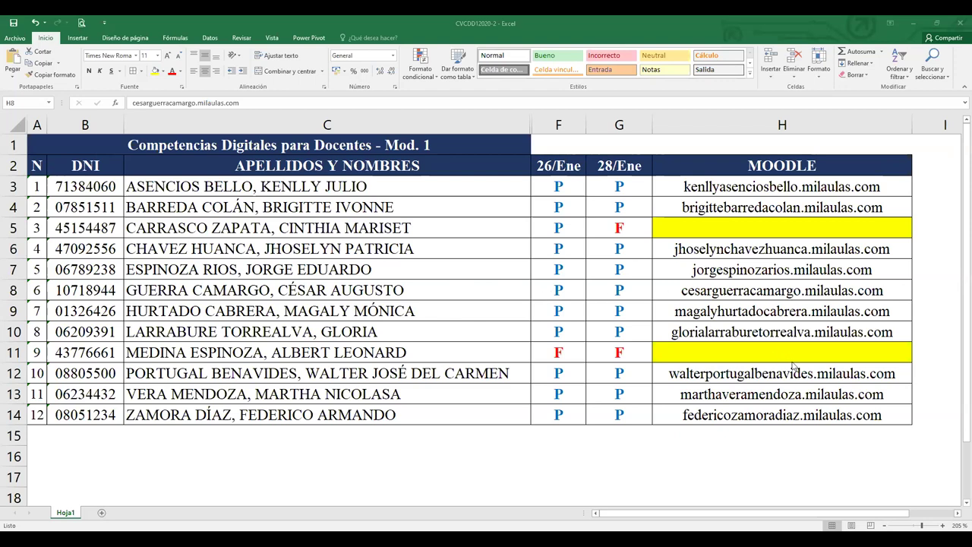
Fill cell H6's milaulas.com site address with light orange.
{"action": "scroll", "coordinate": [741, 404], "scroll_direction": "up", "scroll_amount": 6, "text": "ctrl"}
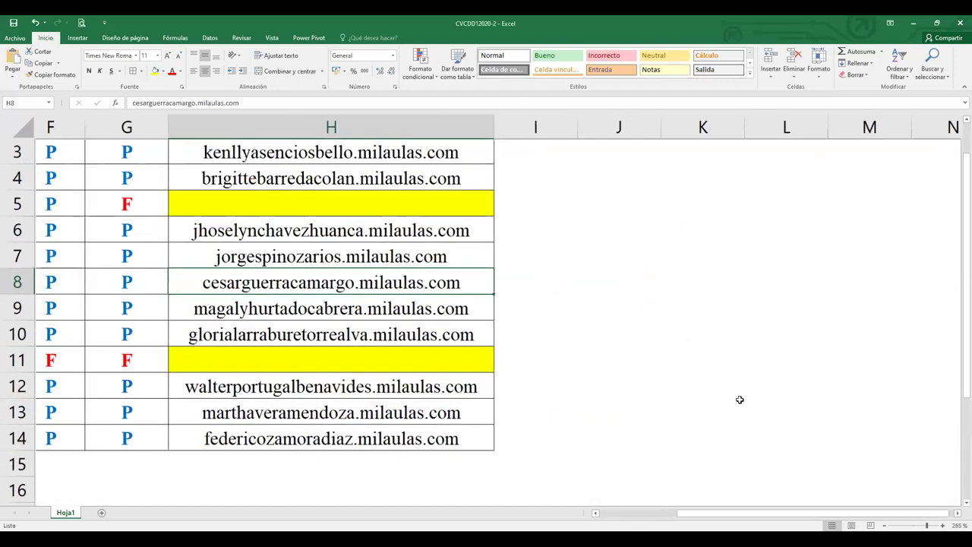
{"action": "scroll", "coordinate": [716, 373], "scroll_direction": "up", "scroll_amount": 1, "text": "ctrl"}
{"action": "scroll", "coordinate": [717, 373], "scroll_direction": "up", "scroll_amount": 1}
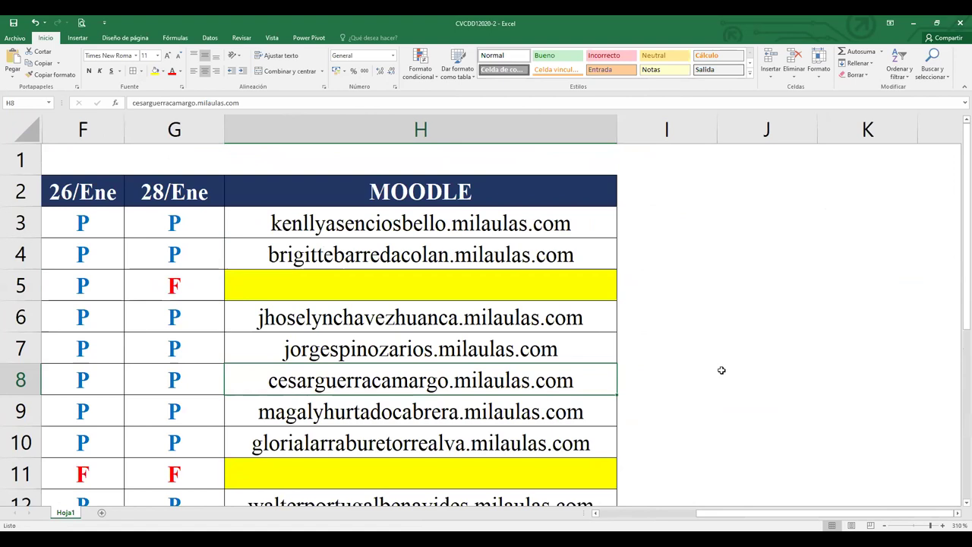
{"action": "scroll", "coordinate": [720, 369], "scroll_direction": "down", "scroll_amount": 1}
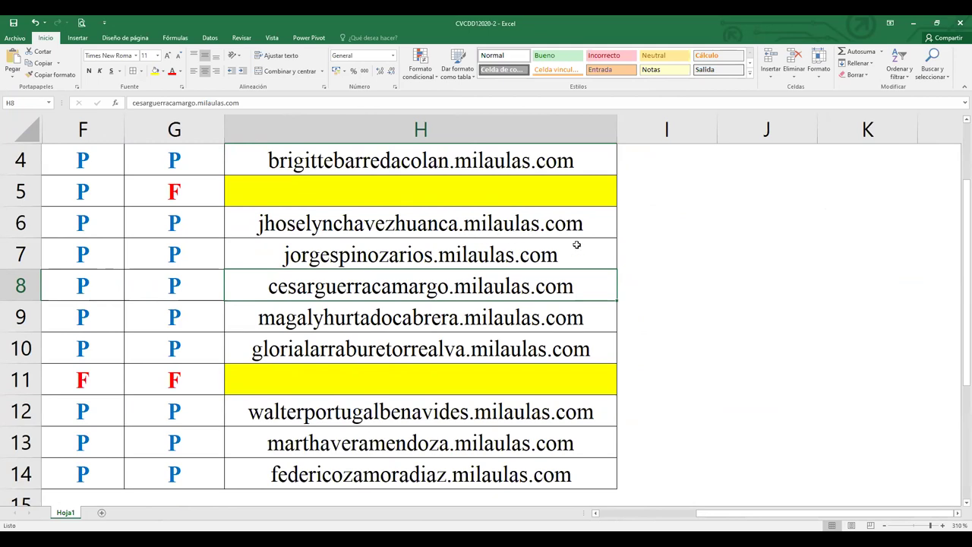
{"action": "left_click", "coordinate": [609, 231]}
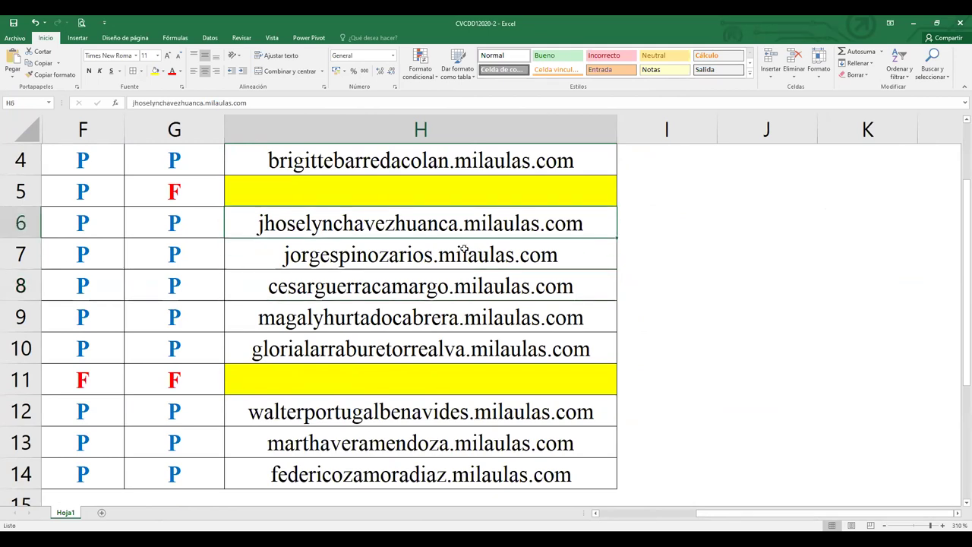
{"action": "left_click", "coordinate": [163, 71]}
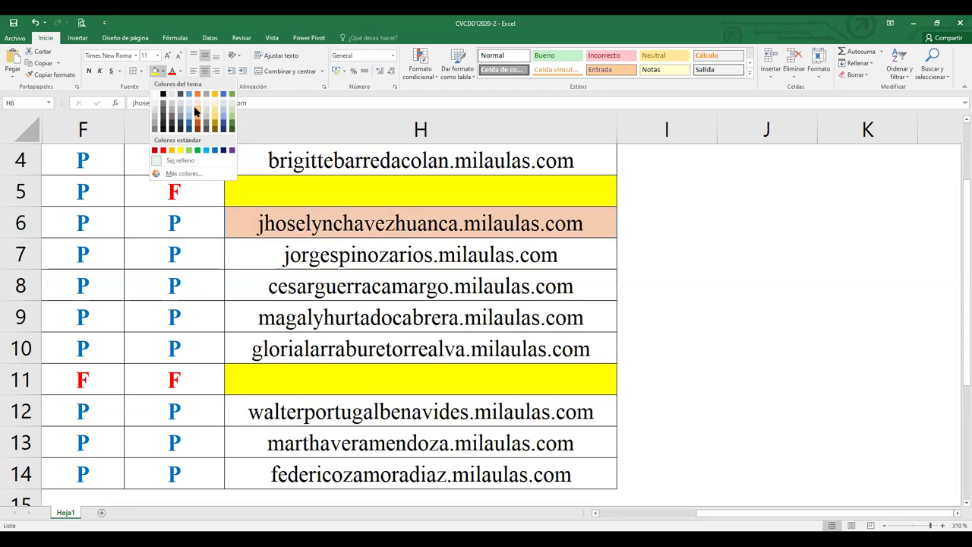
{"action": "left_click", "coordinate": [194, 106]}
Enter a '(dominio)' note in I6, then delete it again.
{"action": "left_click", "coordinate": [653, 226]}
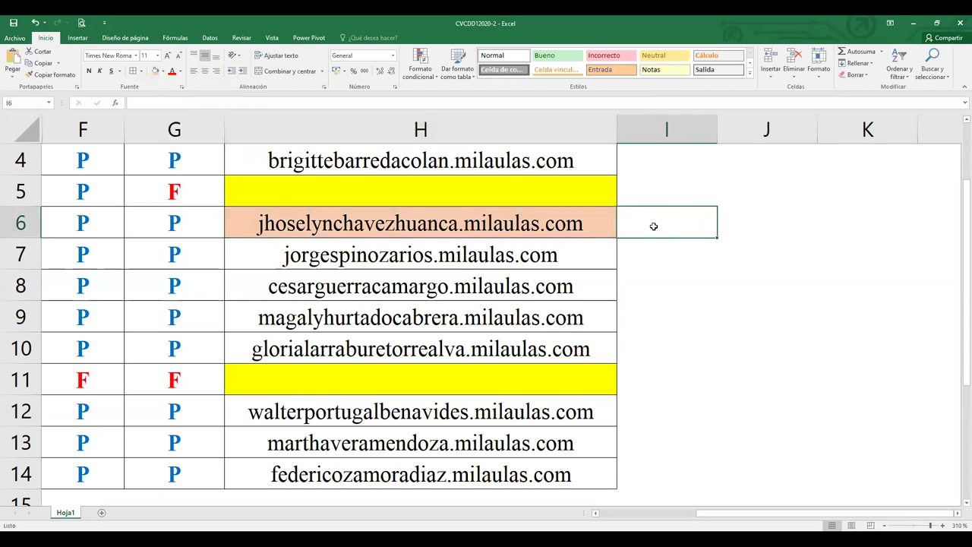
{"action": "type", "text": "(dominio)"}
{"action": "key", "text": "Return"}
{"action": "left_click", "coordinate": [653, 226]}
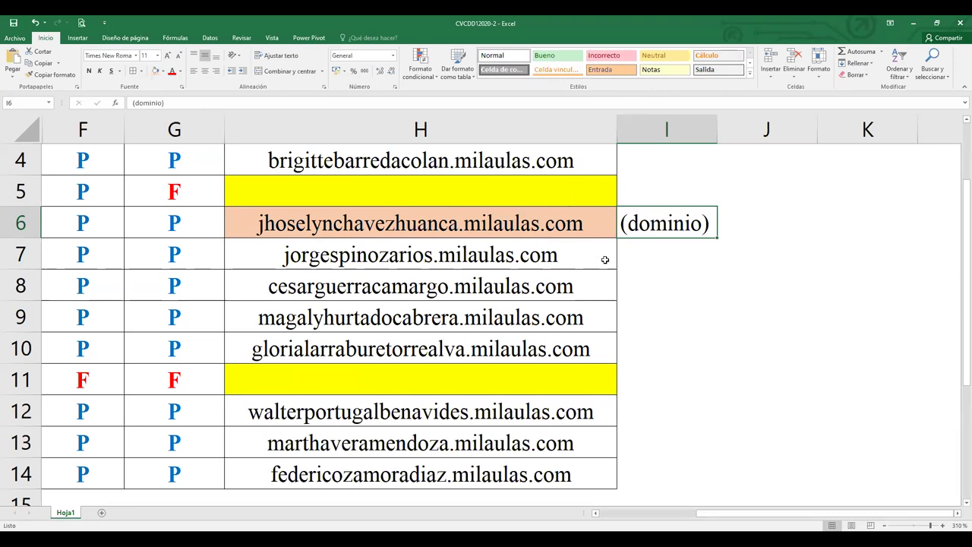
{"action": "left_click", "coordinate": [593, 230]}
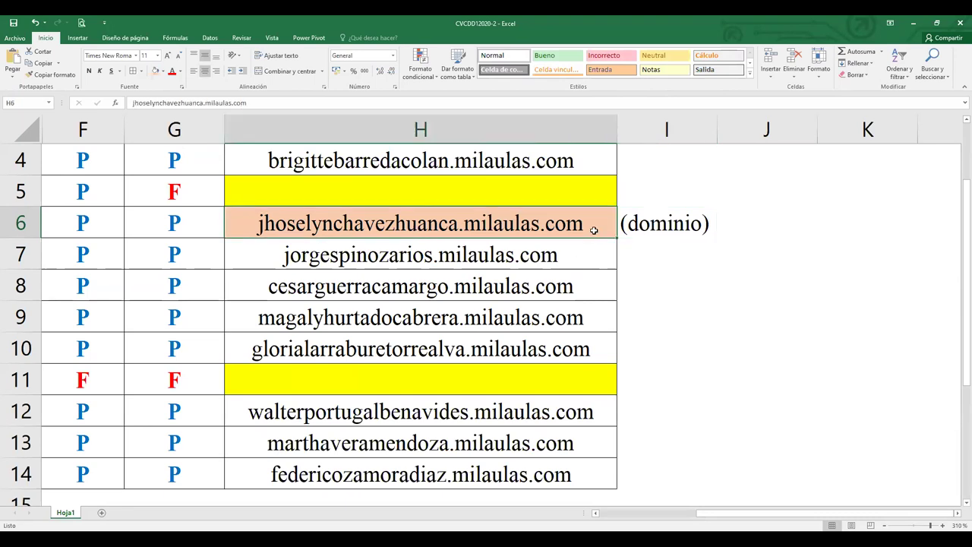
{"action": "left_click", "coordinate": [644, 222]}
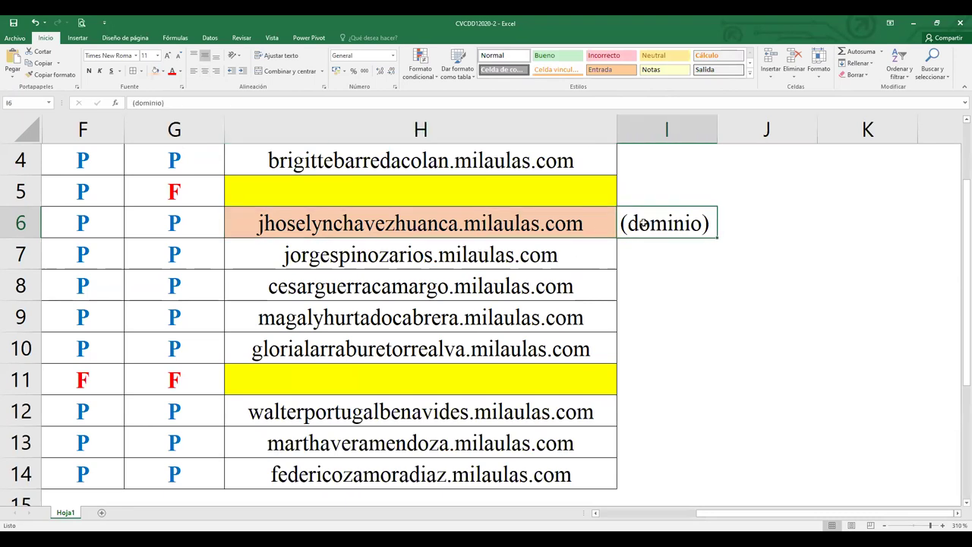
{"action": "key", "text": "Delete"}
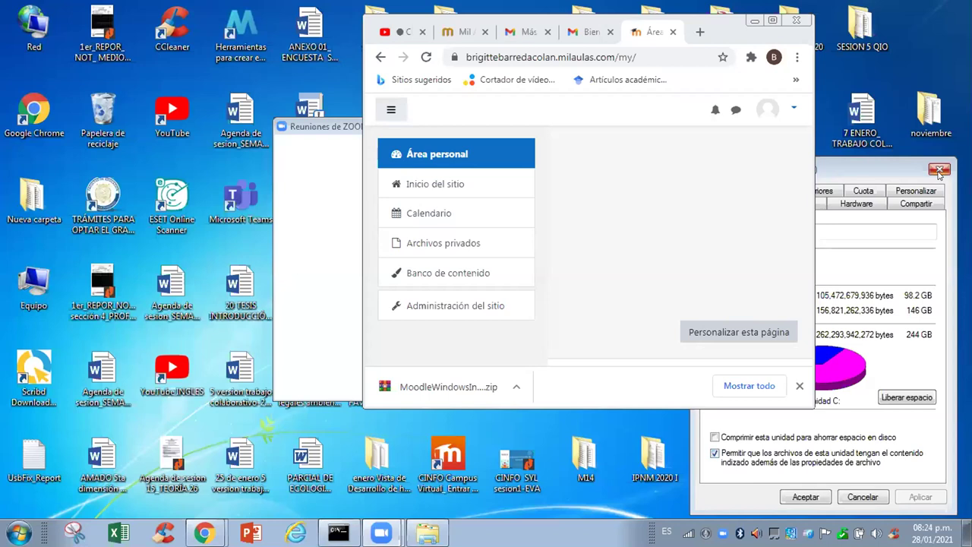
Close the Local Disk (C:) Properties window, leaving Chrome's Moodle dashboard.
{"action": "left_click", "coordinate": [937, 170]}
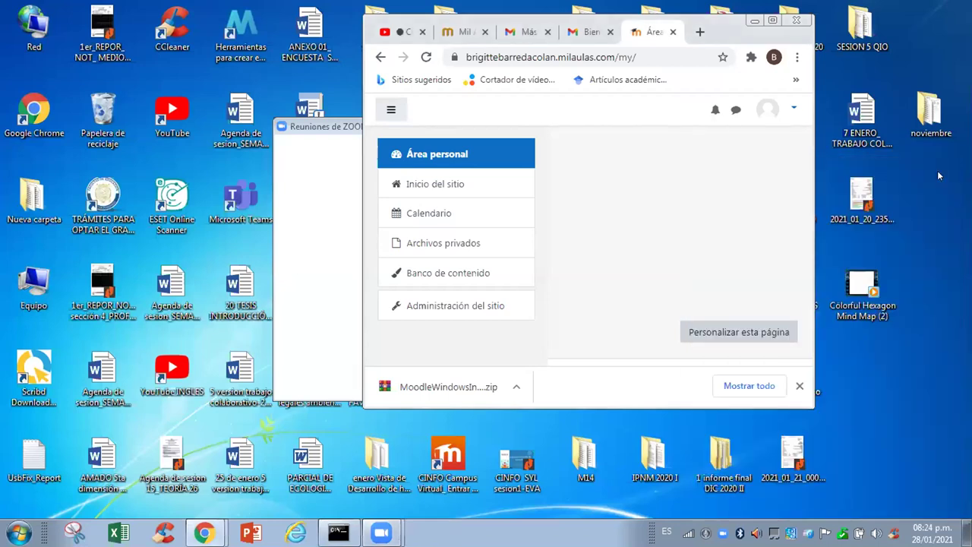
{"action": "left_click", "coordinate": [880, 201]}
Maximize Chrome on the Área personal page, check its URL and dismiss the download bar.
{"action": "left_click", "coordinate": [772, 21]}
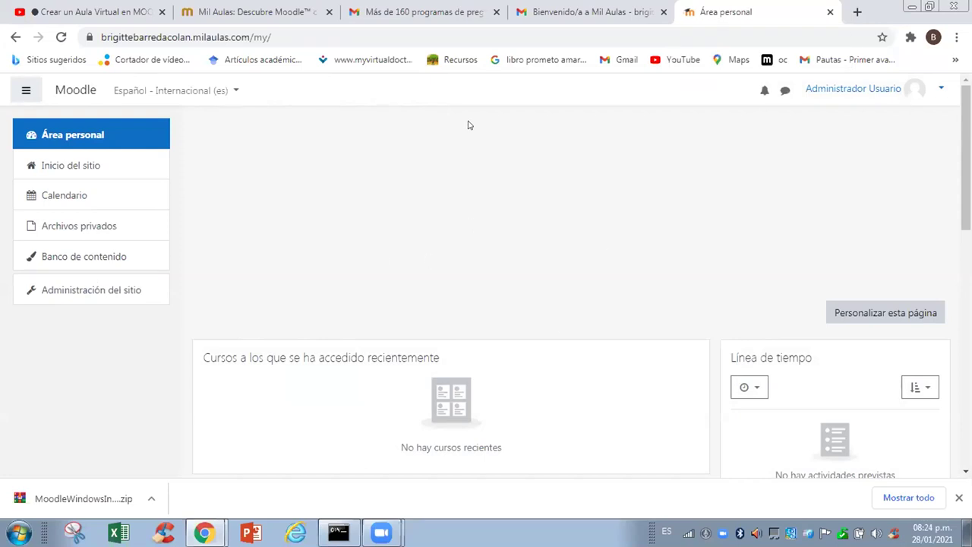
{"action": "left_click", "coordinate": [307, 35]}
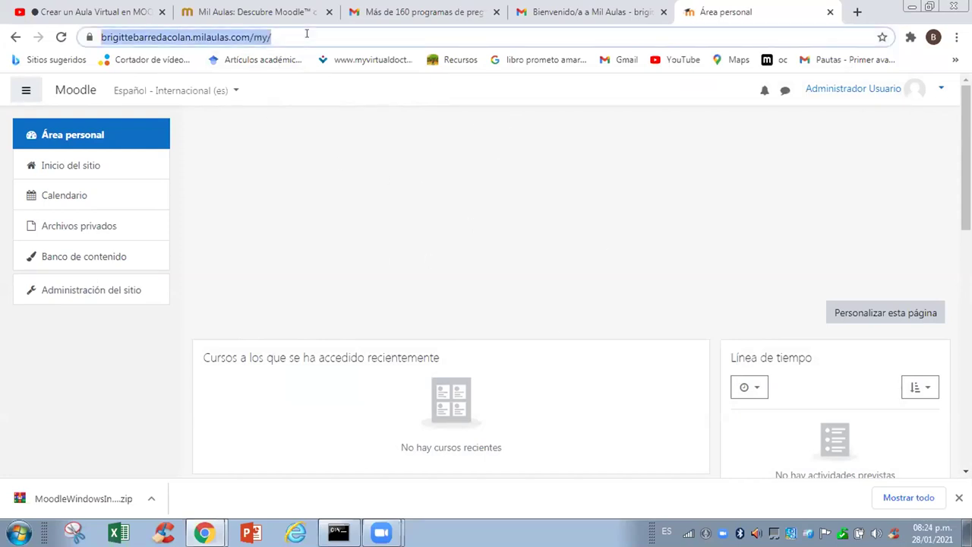
{"action": "left_click", "coordinate": [334, 141]}
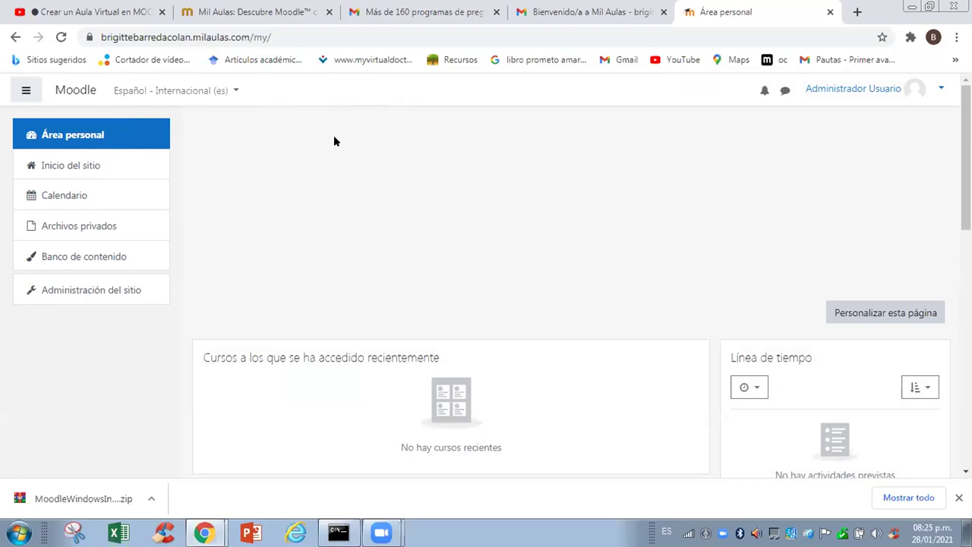
{"action": "left_click", "coordinate": [296, 38]}
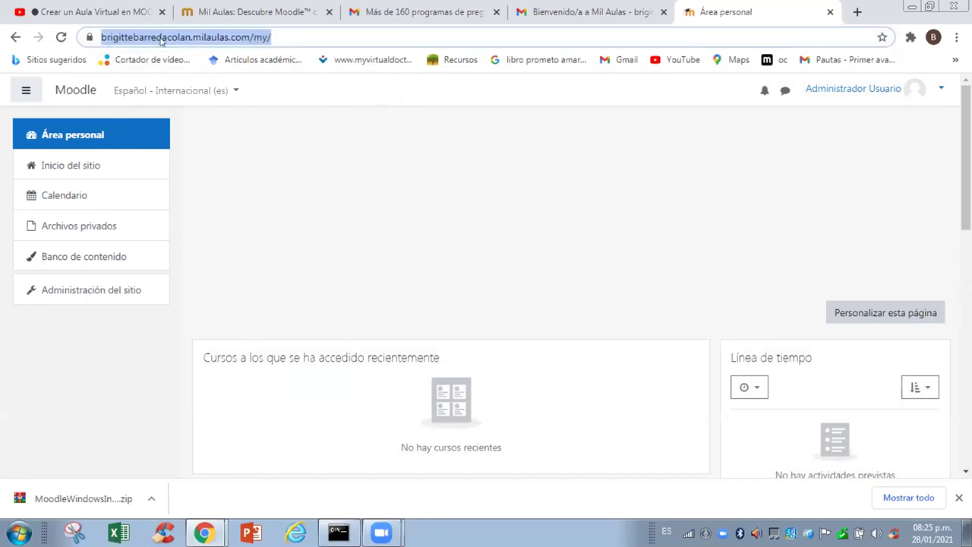
{"action": "left_click", "coordinate": [345, 152]}
{"action": "mouse_move", "coordinate": [966, 152]}
{"action": "left_mouse_down"}
{"action": "mouse_move", "coordinate": [966, 389]}
{"action": "mouse_move", "coordinate": [966, 164]}
{"action": "left_mouse_up"}
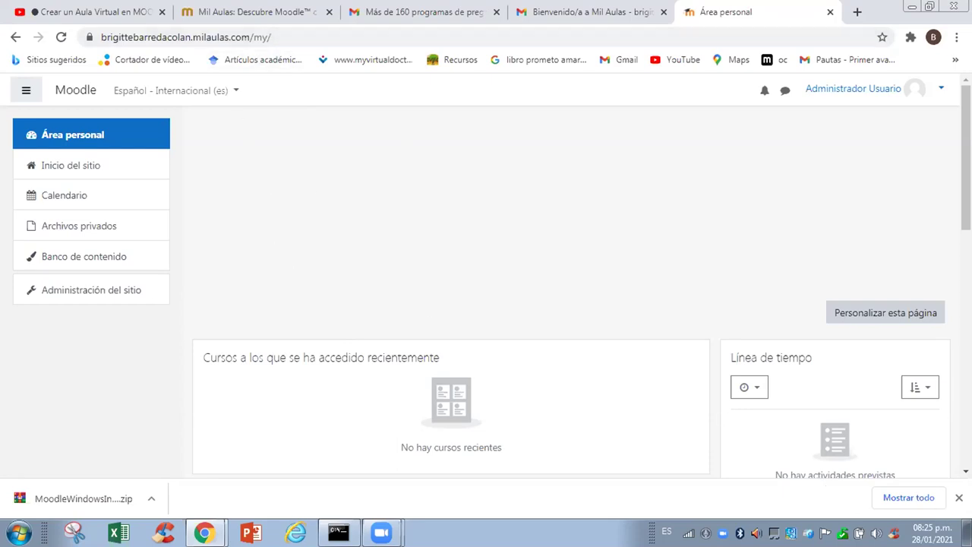
{"action": "left_click", "coordinate": [958, 497]}
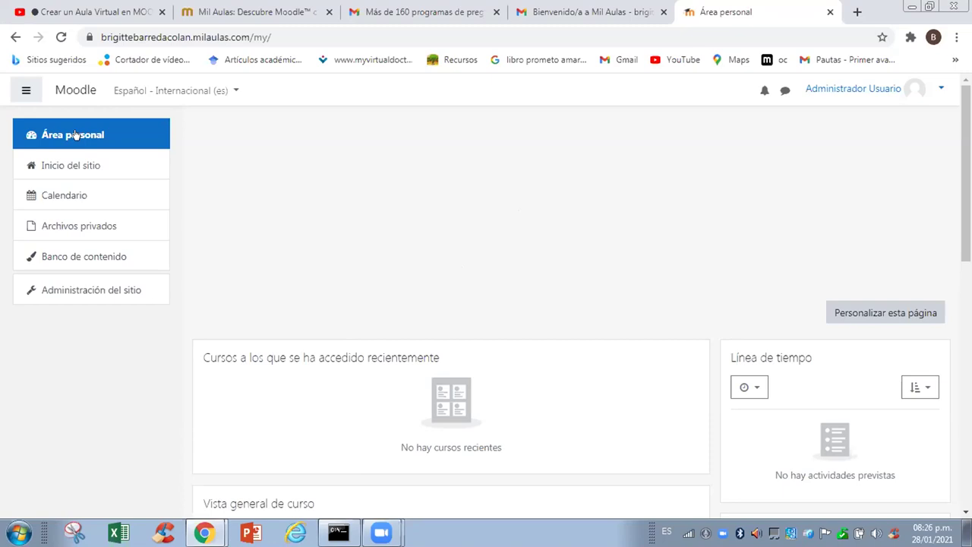
Set Chrome's page zoom to 125% on the Moodle dashboard.
{"action": "left_click", "coordinate": [954, 37]}
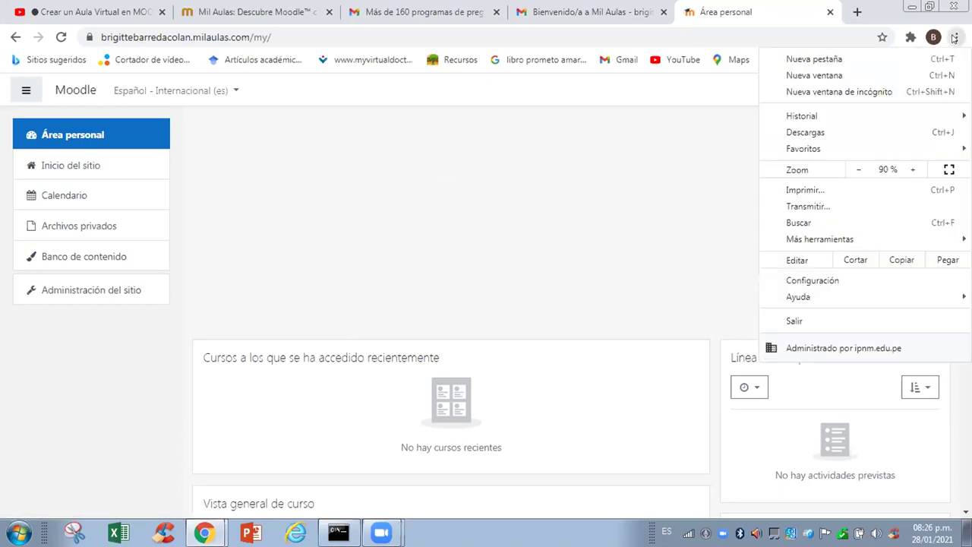
{"action": "left_click", "coordinate": [912, 169]}
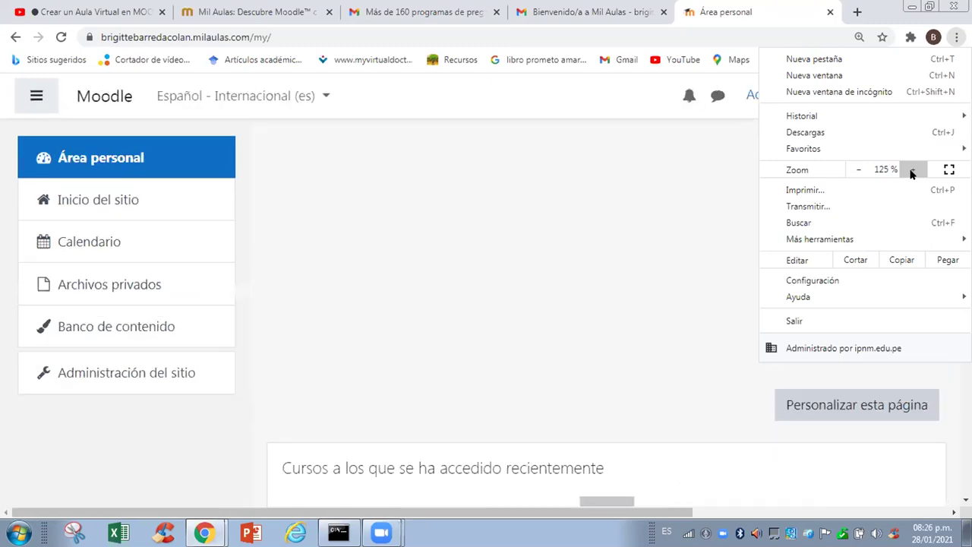
{"action": "left_click", "coordinate": [483, 181]}
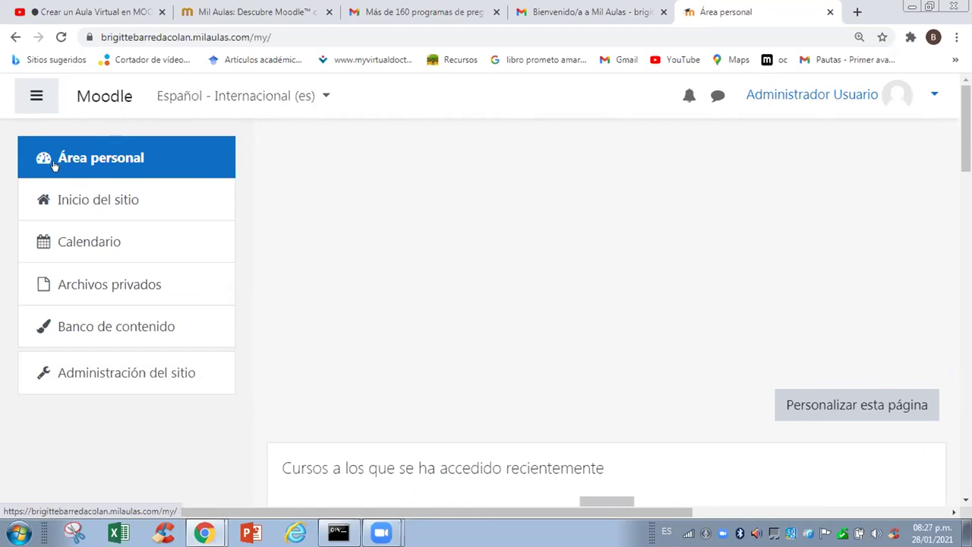
Visit Inicio del sitio, Calendario and Archivos privados, ending on Administración del sitio.
{"action": "left_click", "coordinate": [75, 203]}
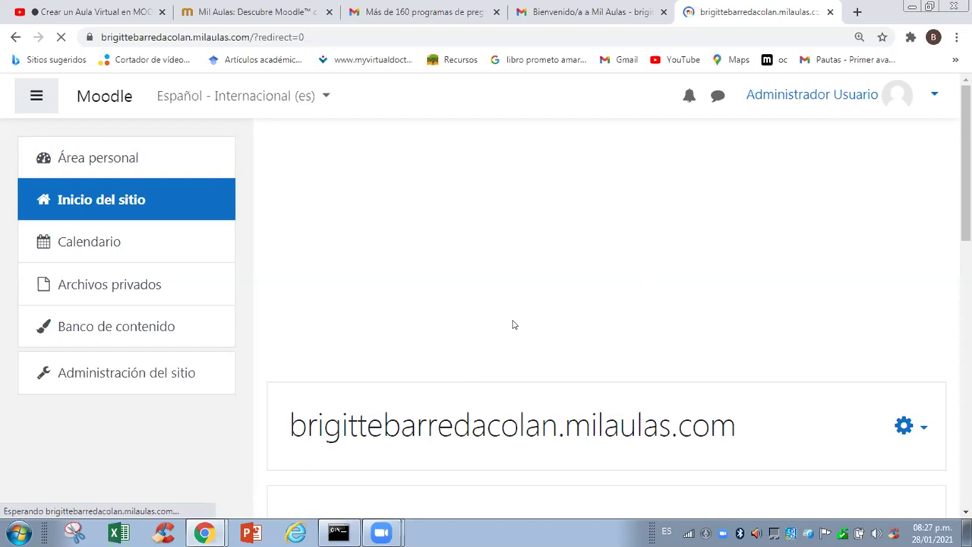
{"action": "left_click", "coordinate": [133, 244]}
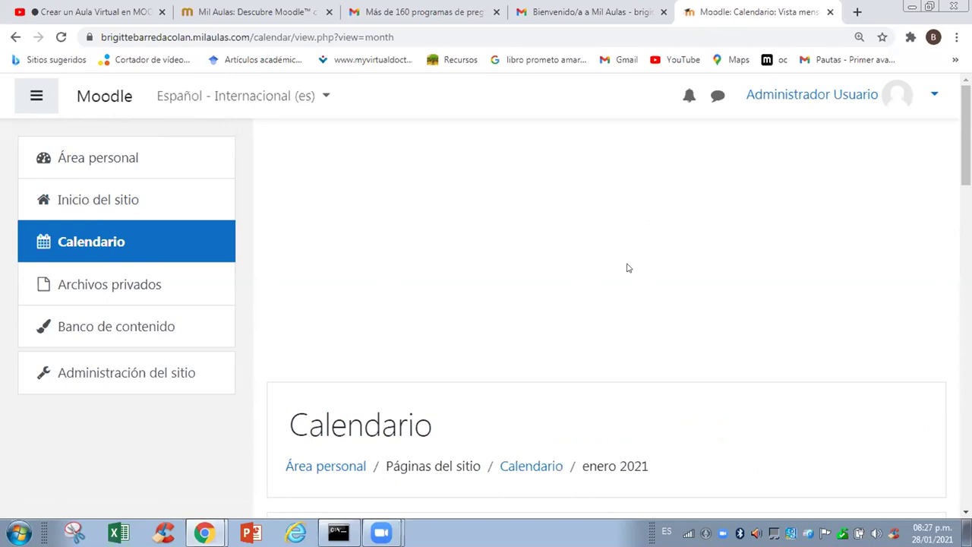
{"action": "left_click", "coordinate": [178, 288]}
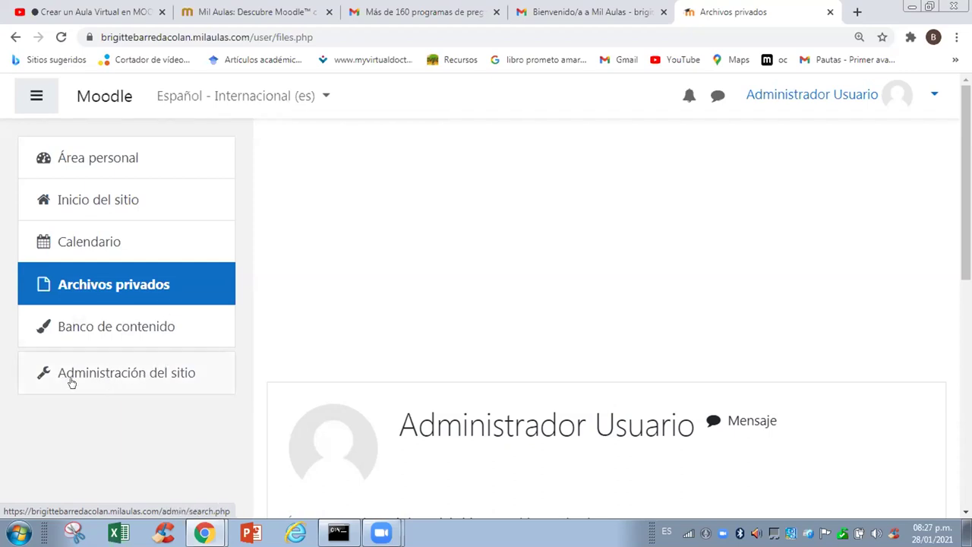
{"action": "left_click", "coordinate": [200, 380]}
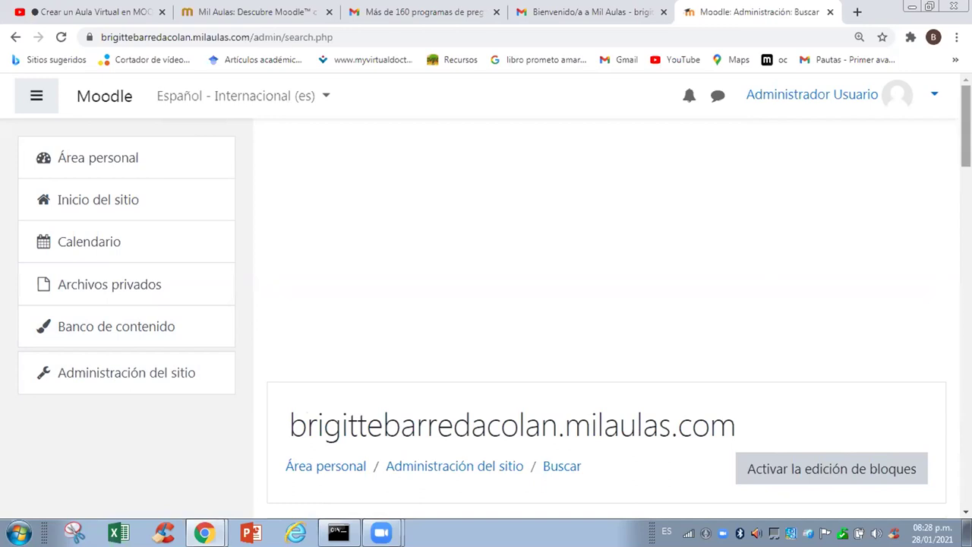
Reload and browse the Administración del sitio overview, then bring up Chrome's three-dot menu.
{"action": "scroll", "coordinate": [947, 158], "scroll_direction": "down", "scroll_amount": 2}
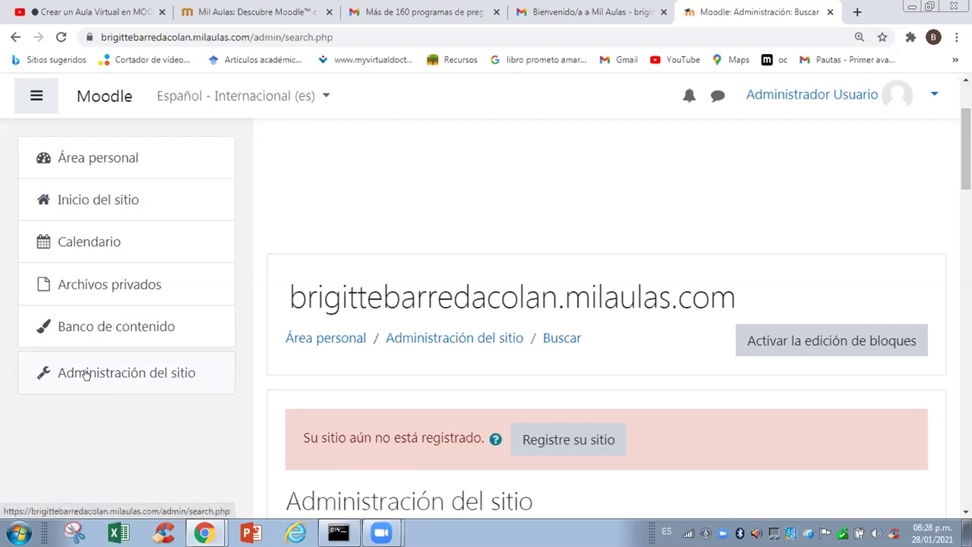
{"action": "left_click", "coordinate": [110, 373]}
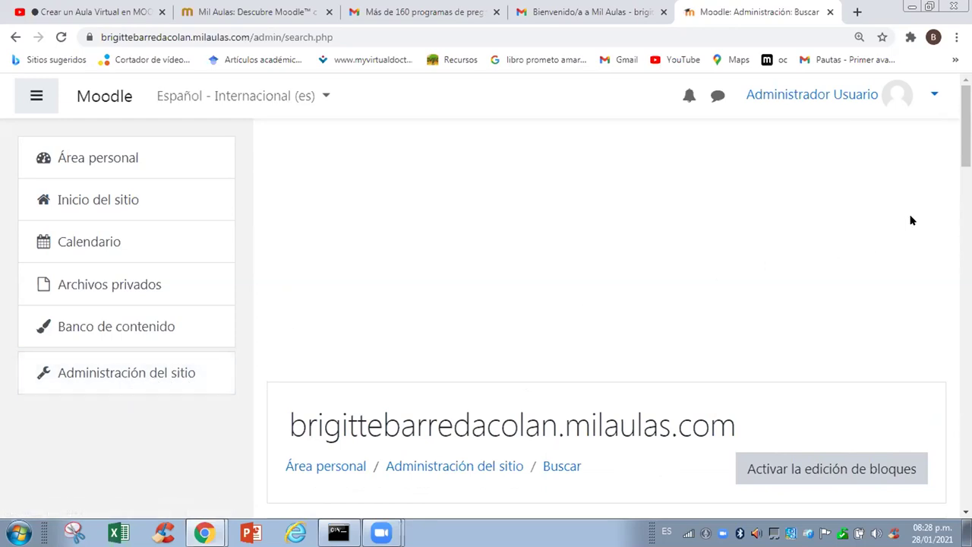
{"action": "scroll", "coordinate": [965, 137], "scroll_direction": "down", "scroll_amount": 1}
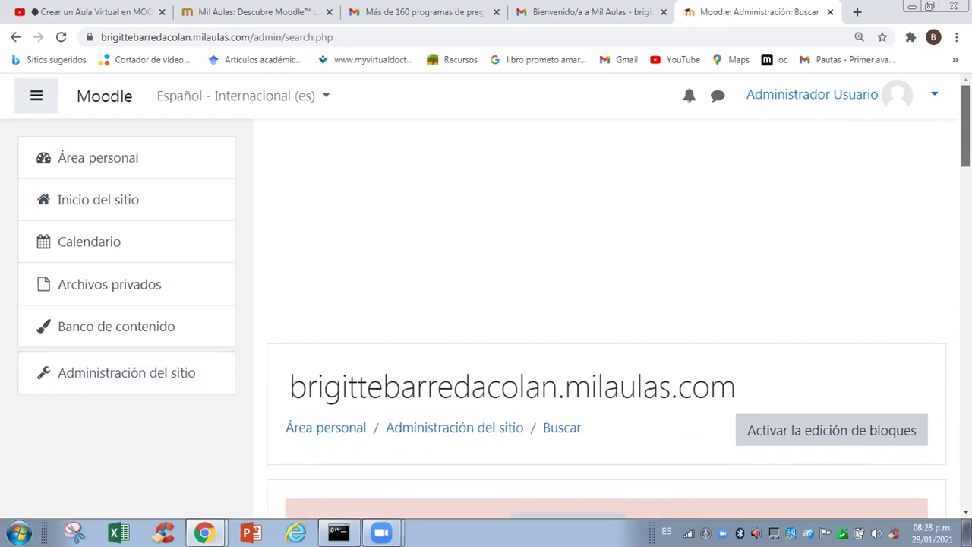
{"action": "scroll", "coordinate": [965, 136], "scroll_direction": "down", "scroll_amount": 4}
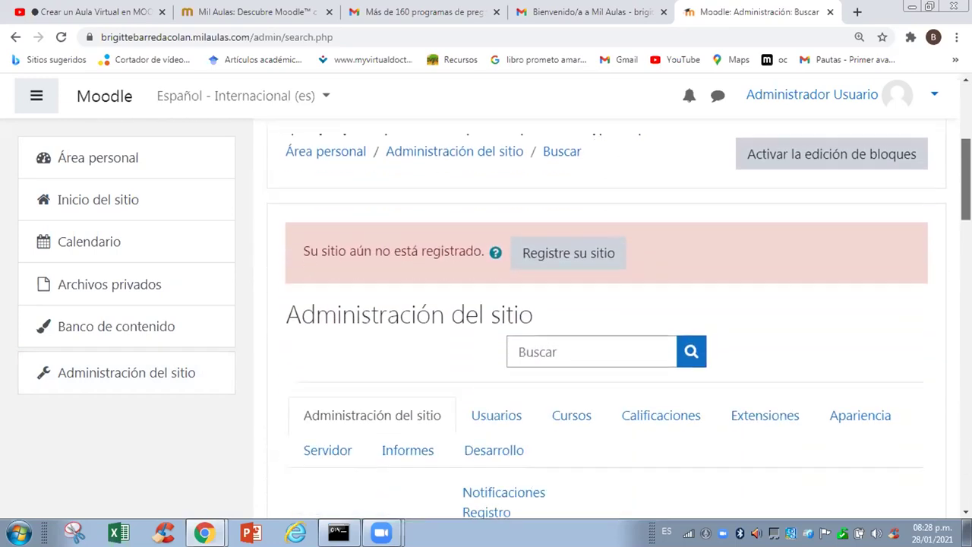
{"action": "scroll", "coordinate": [965, 137], "scroll_direction": "down", "scroll_amount": 4}
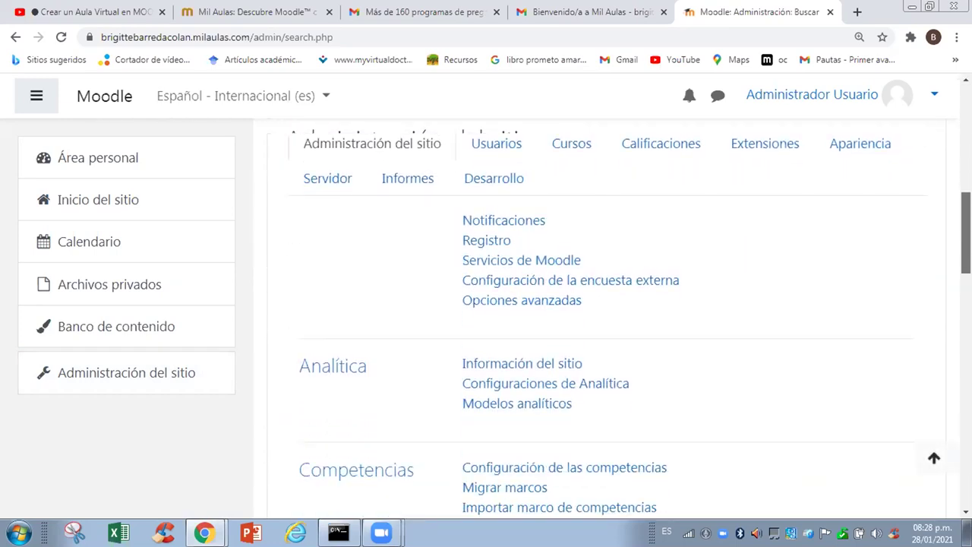
{"action": "scroll", "coordinate": [965, 136], "scroll_direction": "up", "scroll_amount": 1}
{"action": "scroll", "coordinate": [965, 136], "scroll_direction": "up", "scroll_amount": 1}
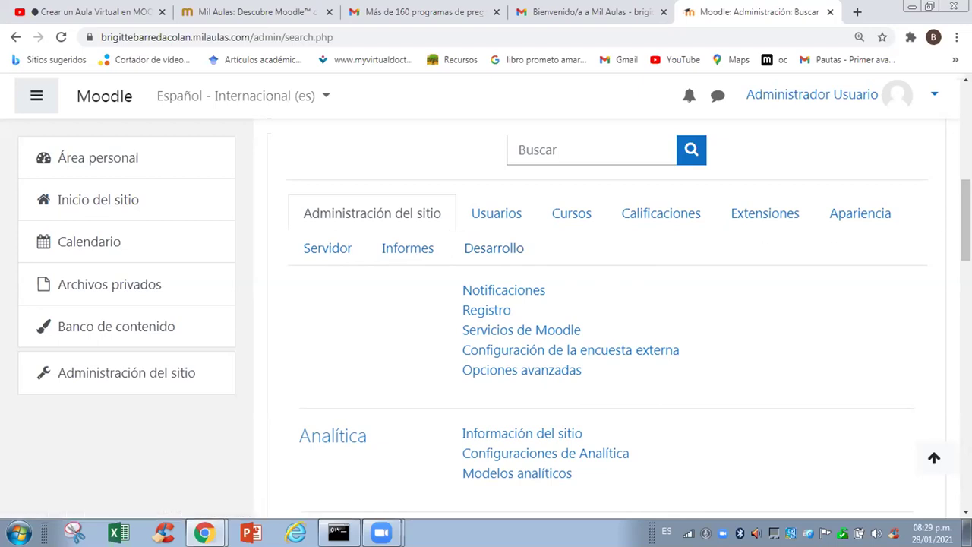
{"action": "left_click", "coordinate": [953, 39]}
Reduce Chrome's page zoom back to 100% and close the menu.
{"action": "left_click", "coordinate": [858, 169]}
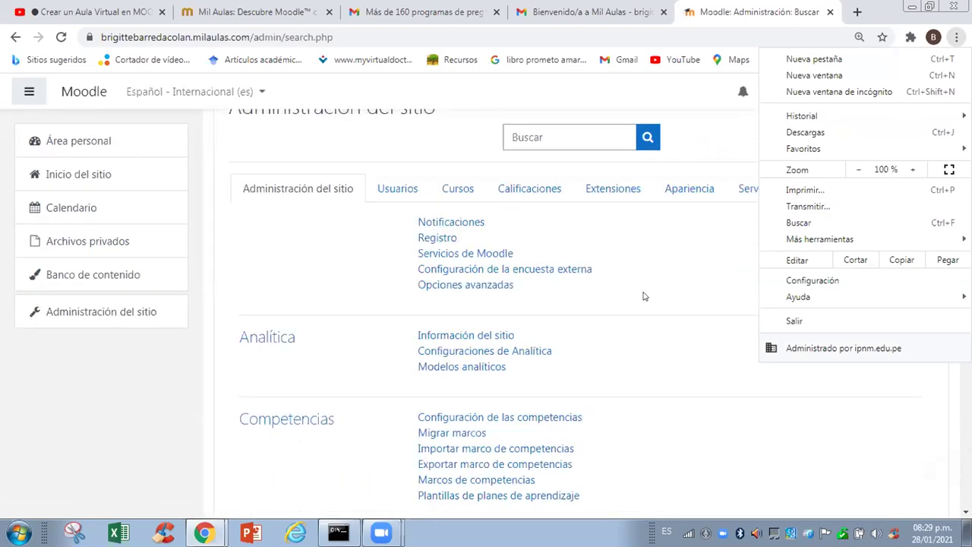
{"action": "left_click", "coordinate": [717, 269]}
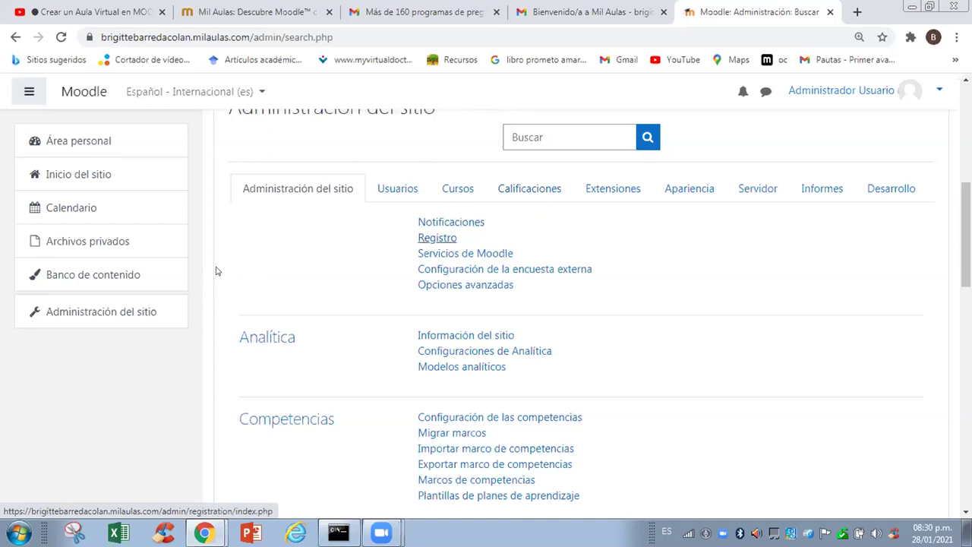
Reload Administración del sitio and scroll down to its Seguridad section.
{"action": "left_click", "coordinate": [45, 315]}
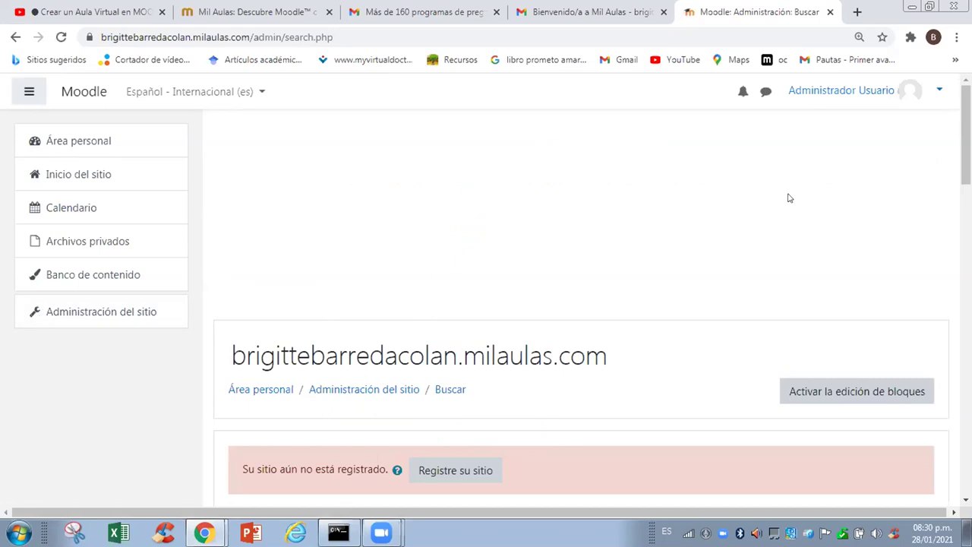
{"action": "left_click_drag", "start_coordinate": [966, 137], "coordinate": [966, 213]}
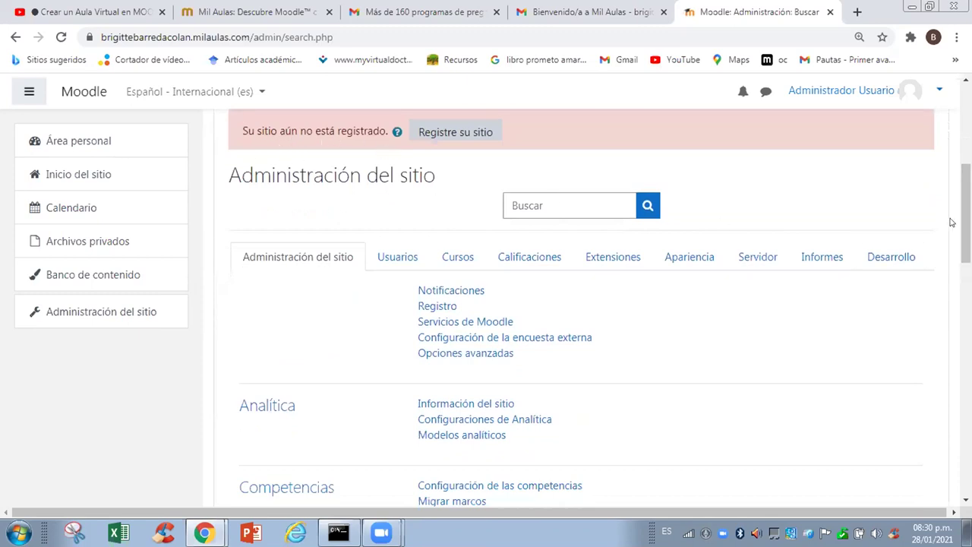
{"action": "left_click_drag", "start_coordinate": [966, 213], "coordinate": [966, 230]}
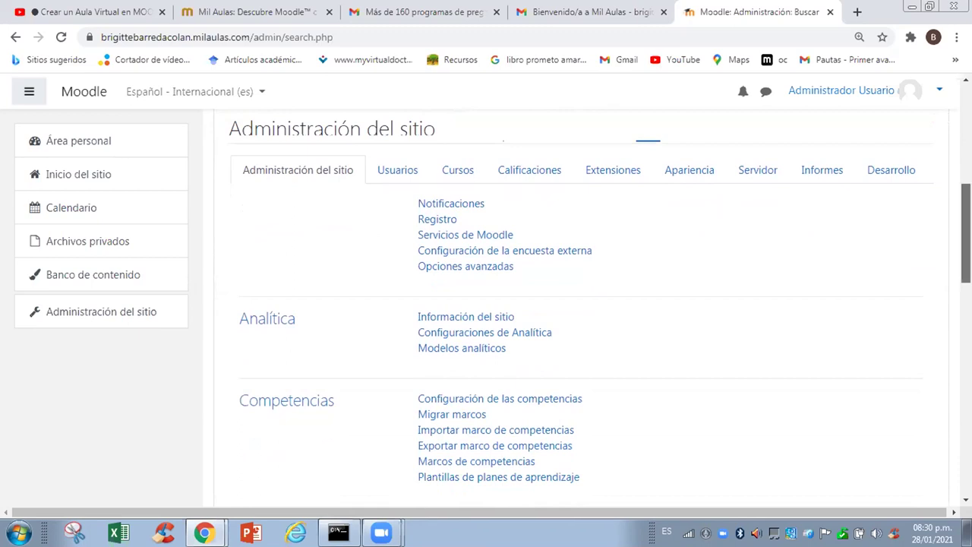
{"action": "scroll", "coordinate": [582, 322], "scroll_direction": "up", "scroll_amount": 2}
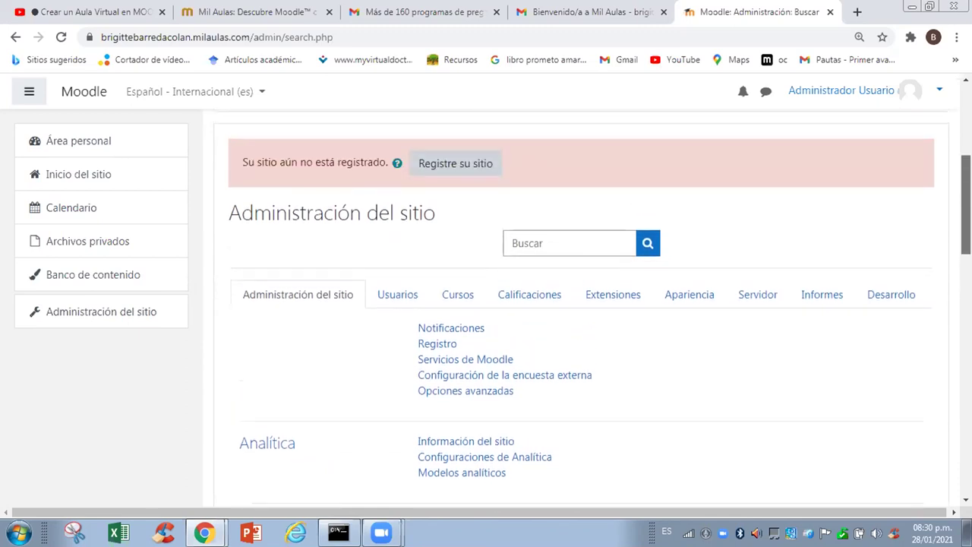
{"action": "scroll", "coordinate": [582, 323], "scroll_direction": "down", "scroll_amount": 2}
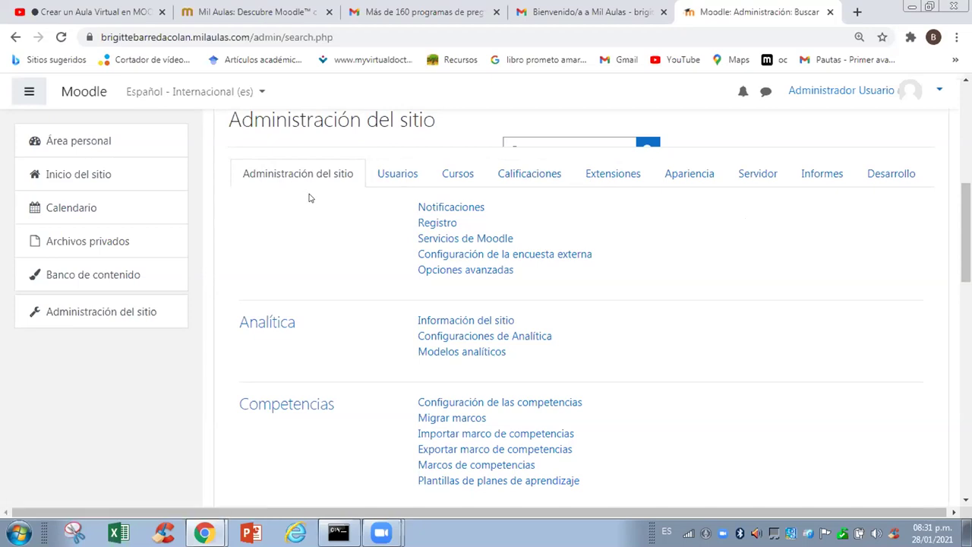
{"action": "scroll", "coordinate": [308, 198], "scroll_direction": "down", "scroll_amount": 2}
{"action": "scroll", "coordinate": [334, 214], "scroll_direction": "down", "scroll_amount": 2}
{"action": "scroll", "coordinate": [335, 215], "scroll_direction": "down", "scroll_amount": 3}
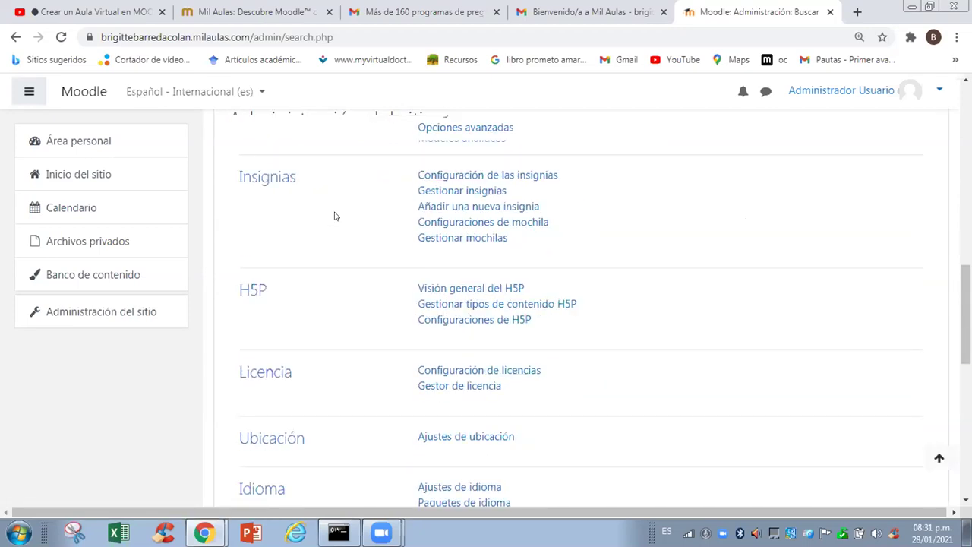
{"action": "scroll", "coordinate": [334, 217], "scroll_direction": "down", "scroll_amount": 2}
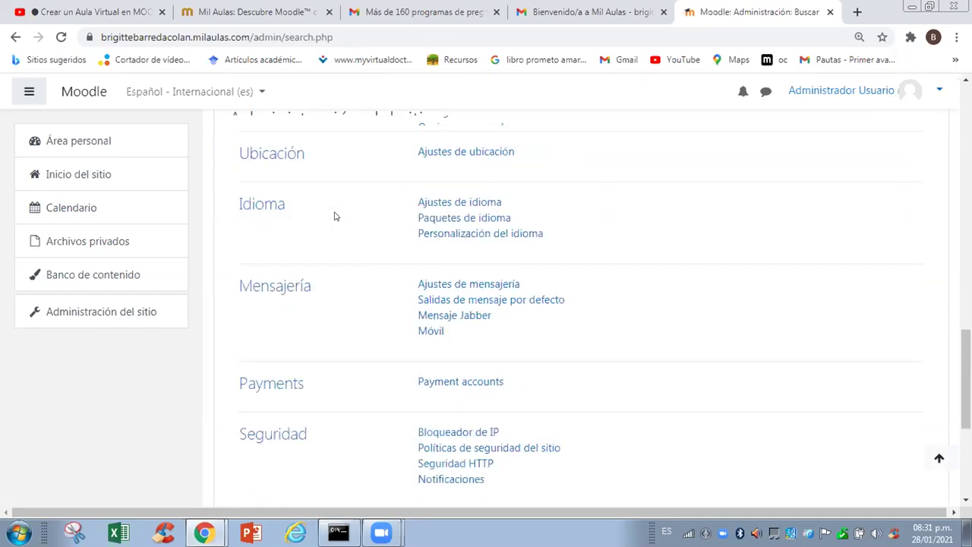
{"action": "scroll", "coordinate": [334, 216], "scroll_direction": "down", "scroll_amount": 2}
{"action": "scroll", "coordinate": [334, 217], "scroll_direction": "down", "scroll_amount": 1}
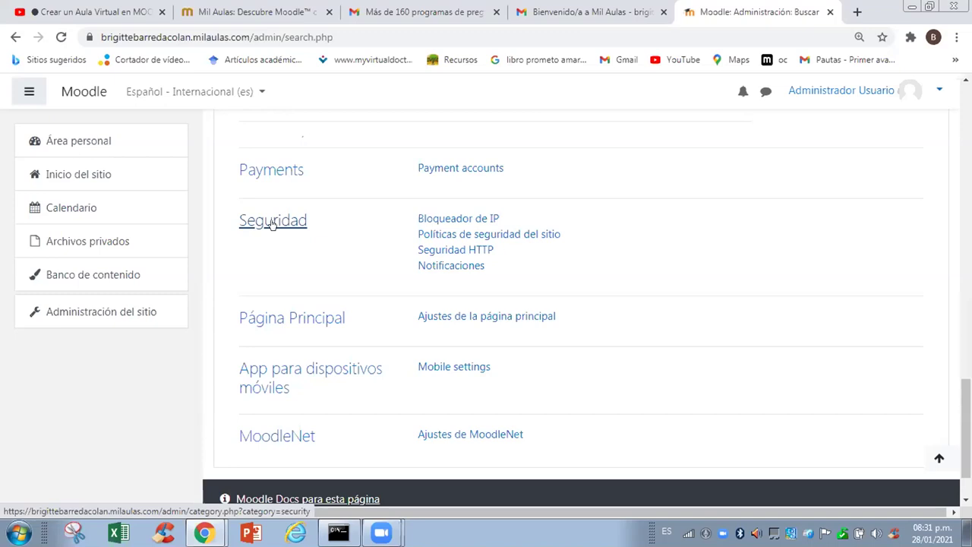
Open the Seguridad settings and scroll past Bloqueador de IP to Políticas de seguridad del sitio.
{"action": "left_click", "coordinate": [274, 222]}
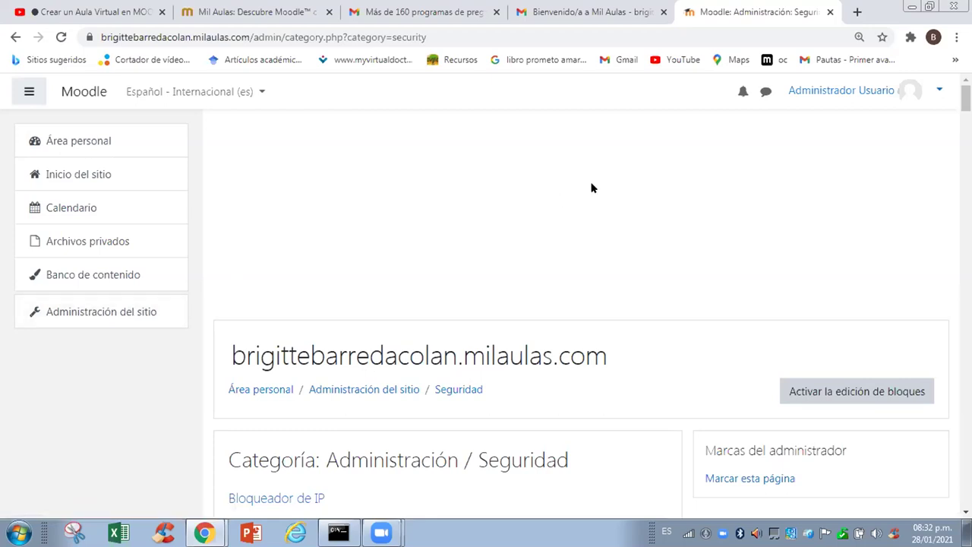
{"action": "scroll", "coordinate": [577, 180], "scroll_direction": "down", "scroll_amount": 3}
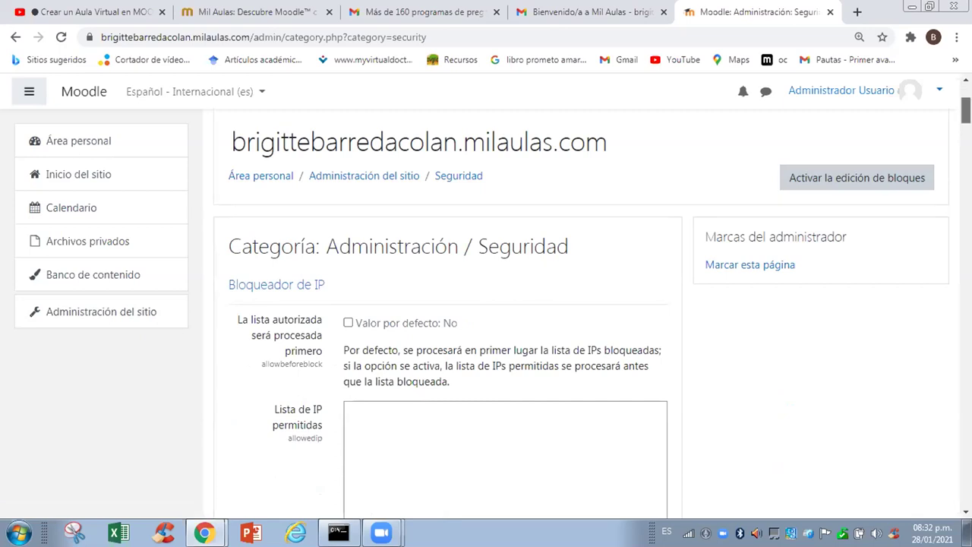
{"action": "scroll", "coordinate": [889, 200], "scroll_direction": "down", "scroll_amount": 3}
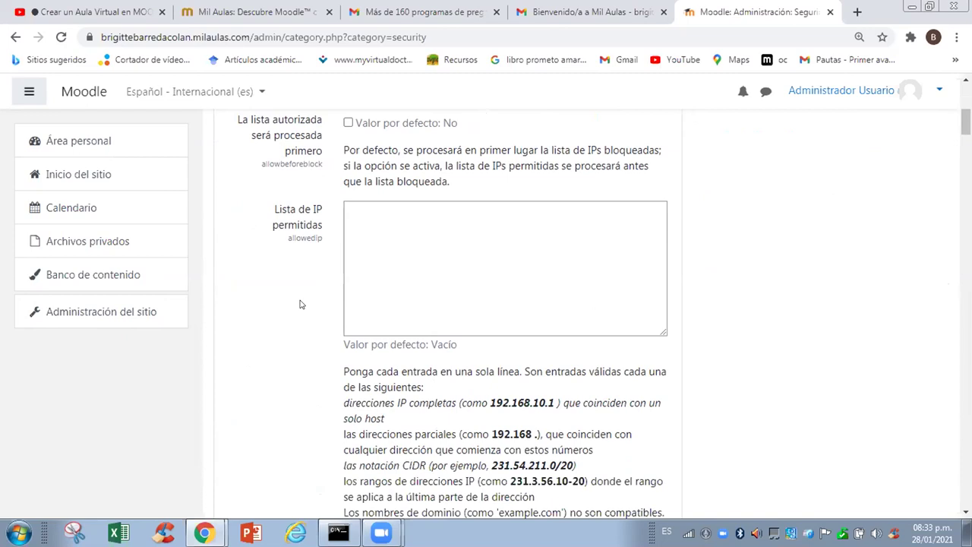
{"action": "scroll", "coordinate": [300, 304], "scroll_direction": "down", "scroll_amount": 1}
{"action": "scroll", "coordinate": [304, 305], "scroll_direction": "down", "scroll_amount": 2}
{"action": "scroll", "coordinate": [308, 307], "scroll_direction": "down", "scroll_amount": 1}
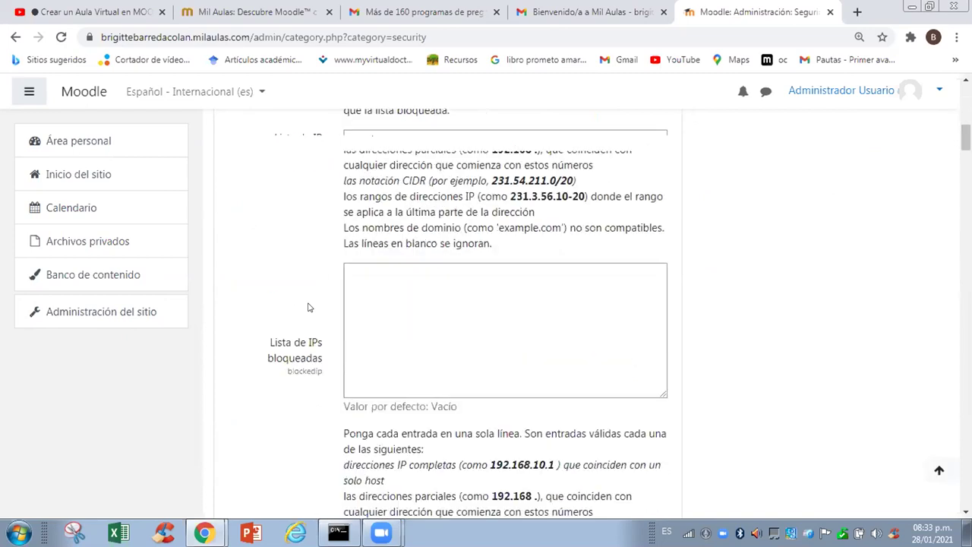
{"action": "scroll", "coordinate": [308, 306], "scroll_direction": "down", "scroll_amount": 1}
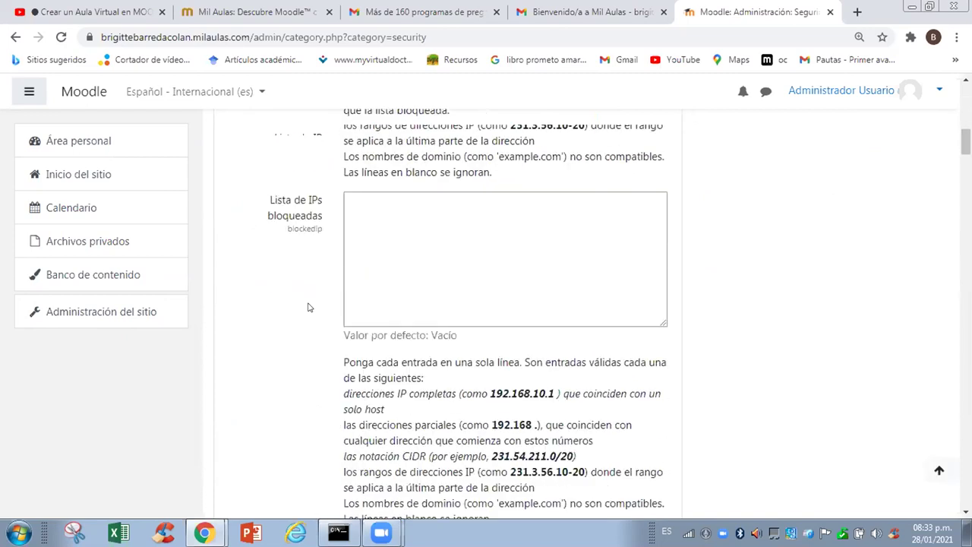
{"action": "scroll", "coordinate": [308, 307], "scroll_direction": "down", "scroll_amount": 1}
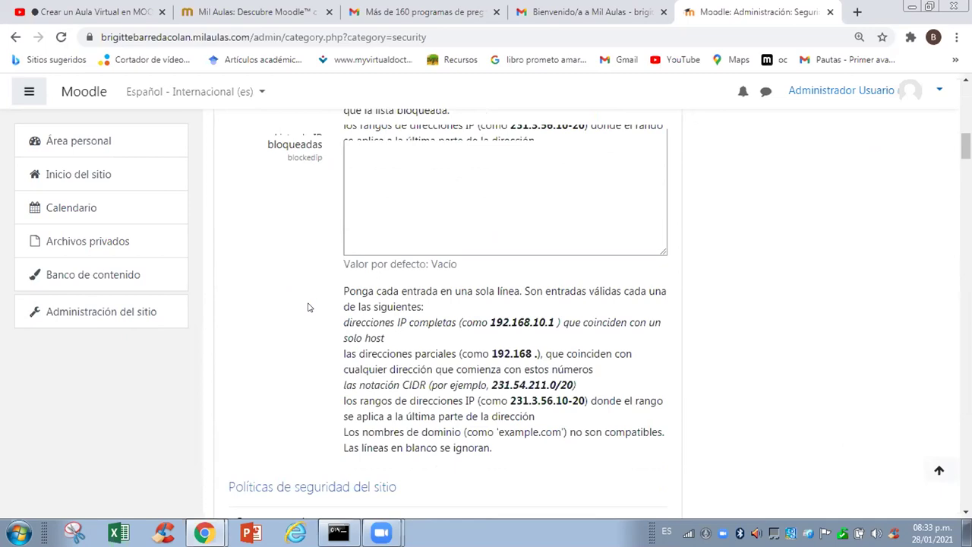
{"action": "scroll", "coordinate": [275, 269], "scroll_direction": "down", "scroll_amount": 2}
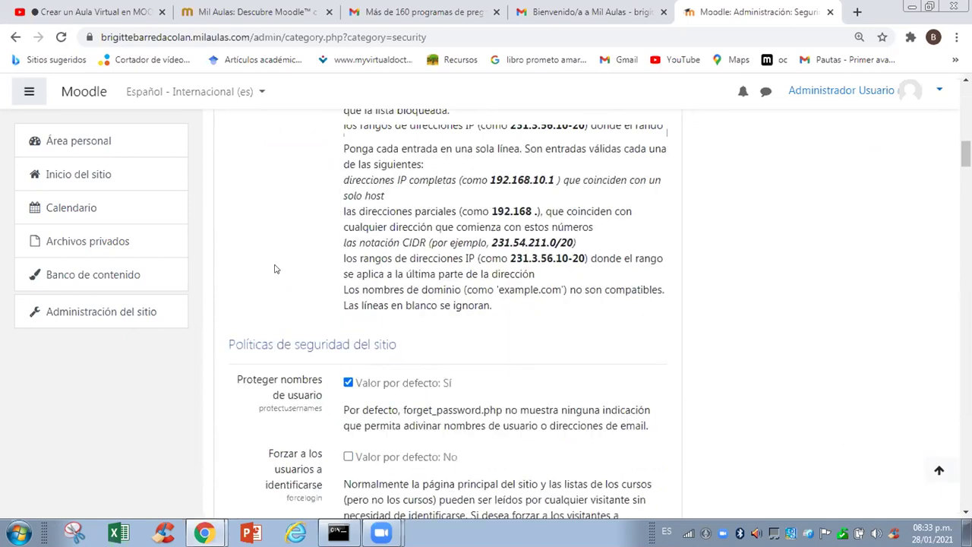
{"action": "scroll", "coordinate": [275, 269], "scroll_direction": "down", "scroll_amount": 1}
{"action": "scroll", "coordinate": [273, 266], "scroll_direction": "down", "scroll_amount": 1}
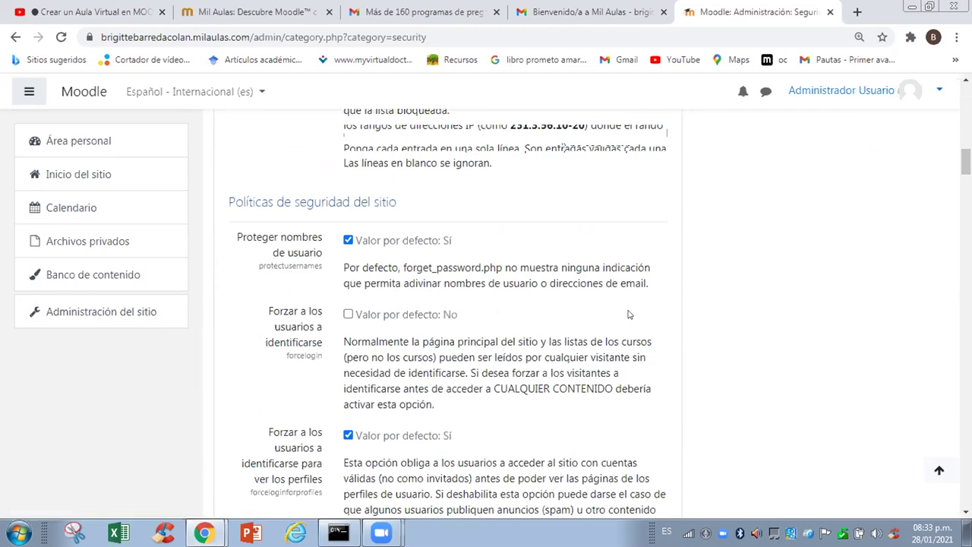
{"action": "scroll", "coordinate": [733, 291], "scroll_direction": "down", "scroll_amount": 1}
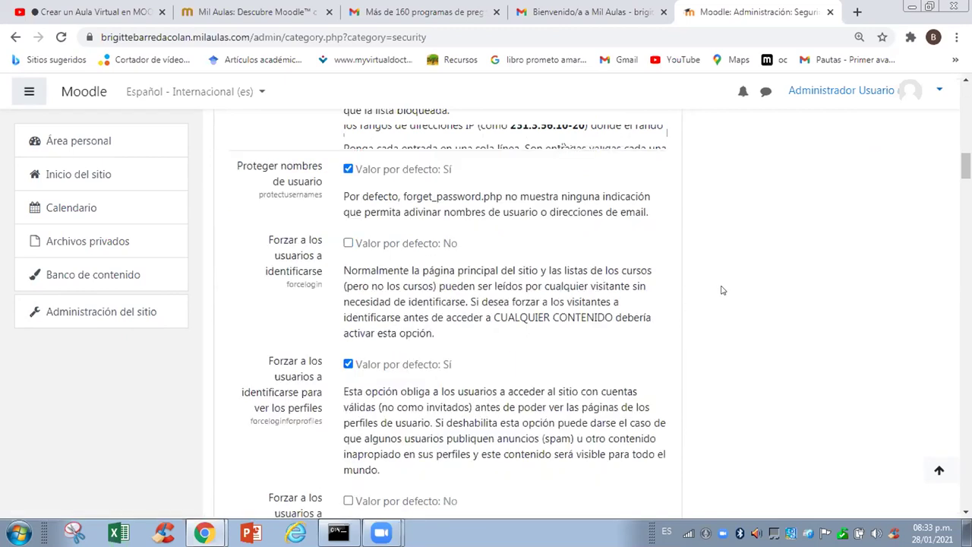
{"action": "scroll", "coordinate": [722, 291], "scroll_direction": "down", "scroll_amount": 1}
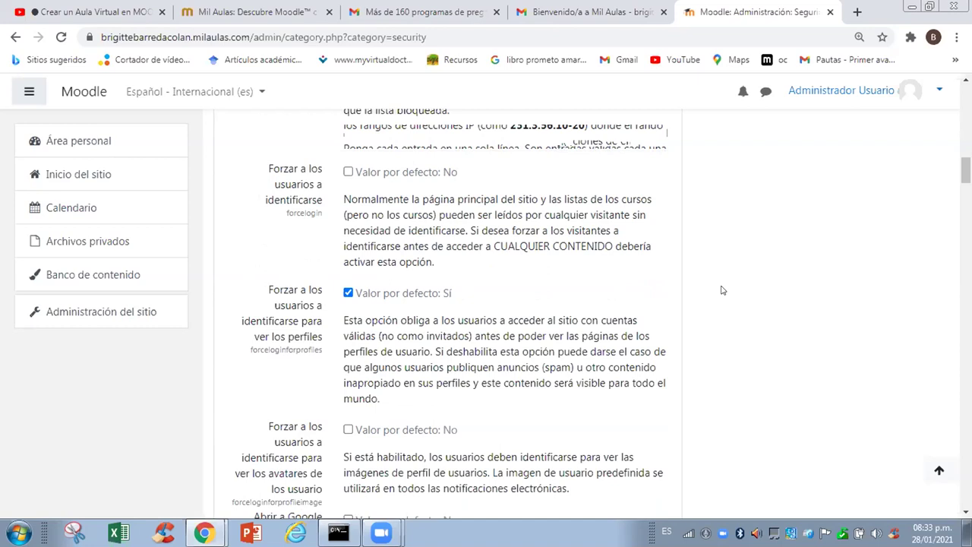
{"action": "scroll", "coordinate": [711, 290], "scroll_direction": "down", "scroll_amount": 1}
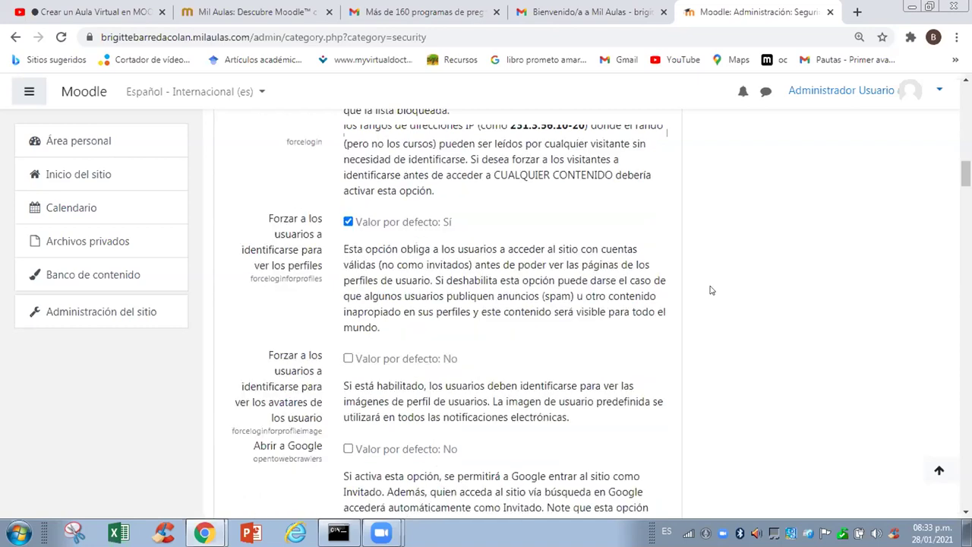
{"action": "scroll", "coordinate": [700, 294], "scroll_direction": "down", "scroll_amount": 1}
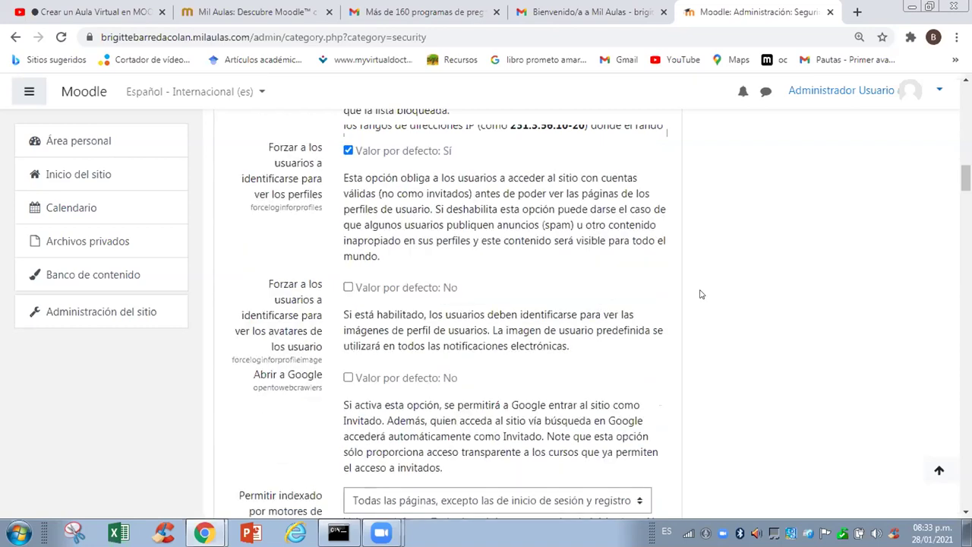
{"action": "scroll", "coordinate": [700, 294], "scroll_direction": "down", "scroll_amount": 1}
{"action": "scroll", "coordinate": [689, 299], "scroll_direction": "down", "scroll_amount": 2}
{"action": "scroll", "coordinate": [688, 300], "scroll_direction": "down", "scroll_amount": 3}
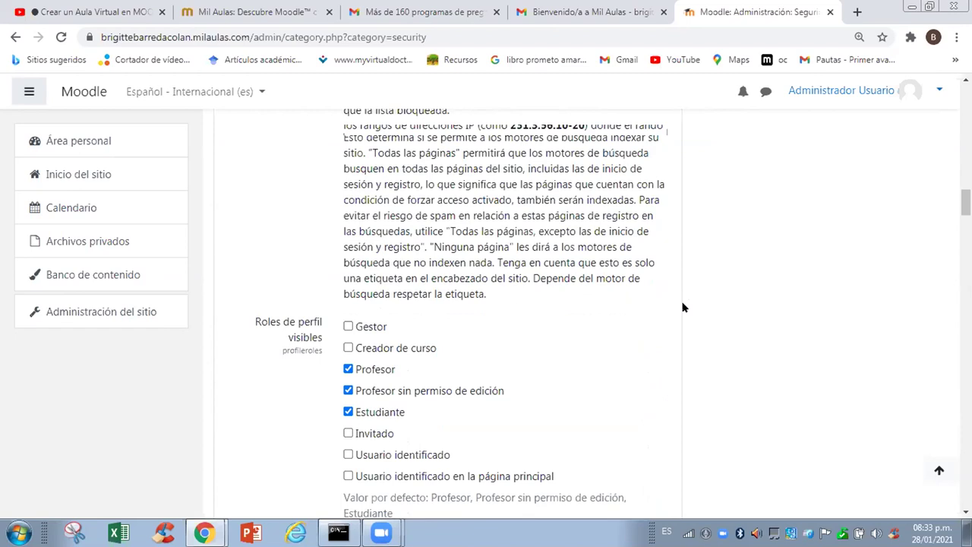
Scroll the Site security settings past the cron options to 'Umbral de bloqueo de la cuenta'.
{"action": "scroll", "coordinate": [680, 313], "scroll_direction": "down", "scroll_amount": 1}
{"action": "scroll", "coordinate": [679, 315], "scroll_direction": "down", "scroll_amount": 1}
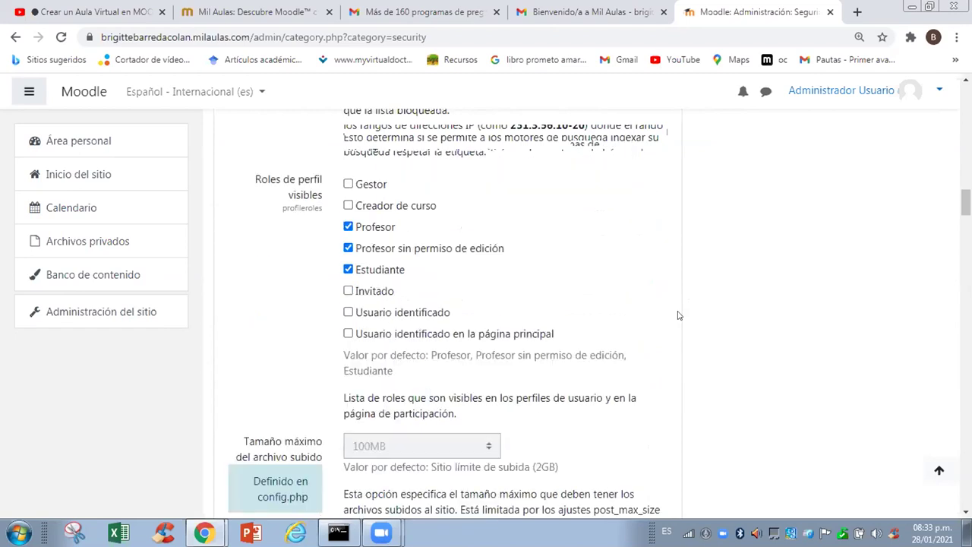
{"action": "scroll", "coordinate": [678, 315], "scroll_direction": "down", "scroll_amount": 1}
{"action": "scroll", "coordinate": [679, 315], "scroll_direction": "down", "scroll_amount": 2}
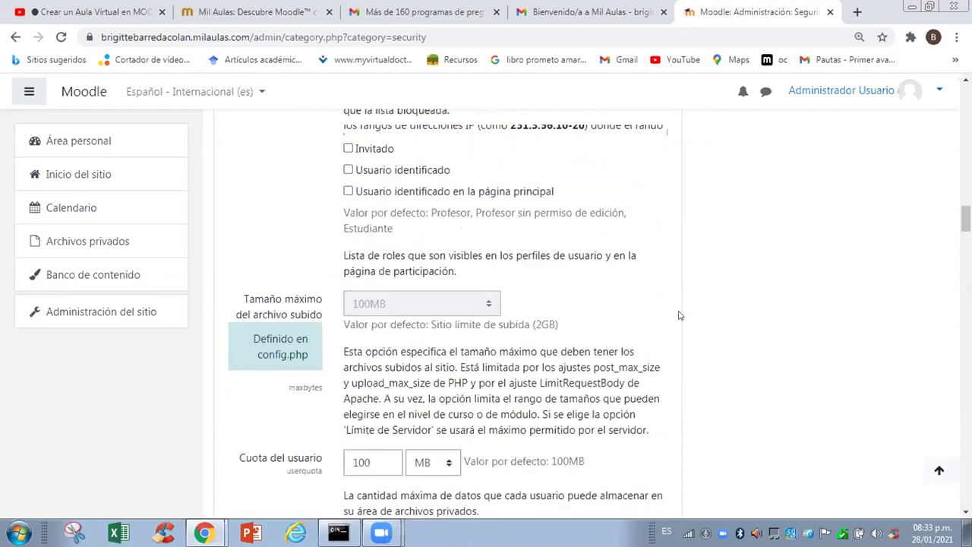
{"action": "scroll", "coordinate": [679, 315], "scroll_direction": "down", "scroll_amount": 1}
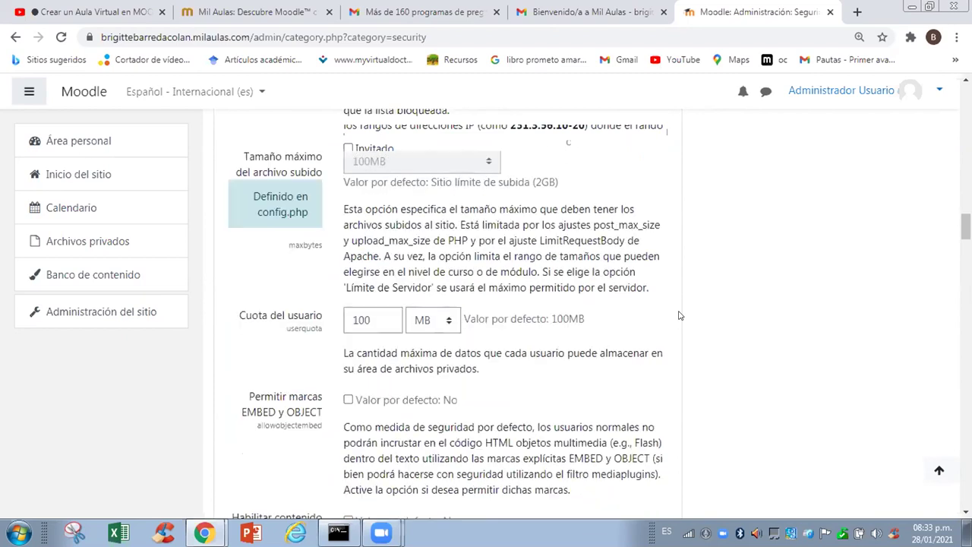
{"action": "scroll", "coordinate": [680, 315], "scroll_direction": "down", "scroll_amount": 1}
{"action": "scroll", "coordinate": [680, 315], "scroll_direction": "down", "scroll_amount": 1}
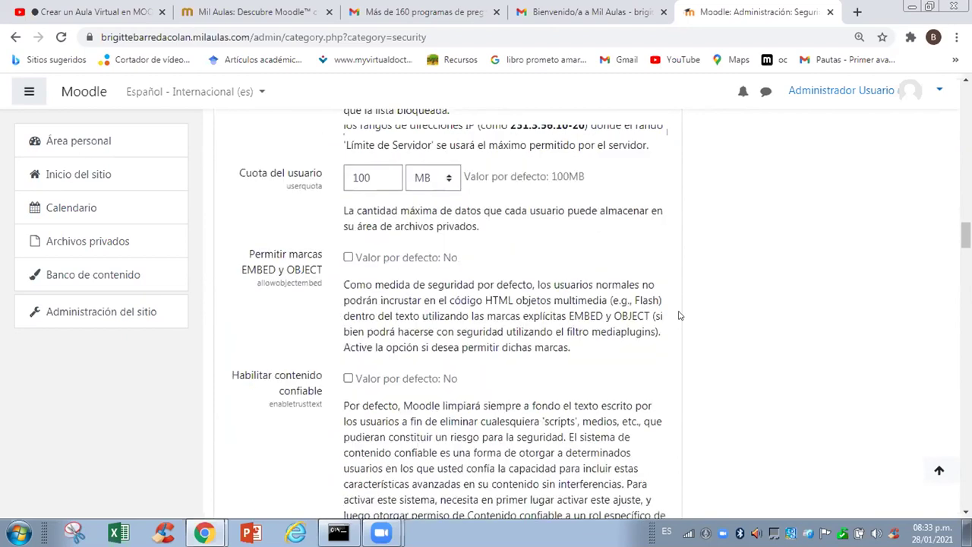
{"action": "scroll", "coordinate": [680, 315], "scroll_direction": "down", "scroll_amount": 1}
{"action": "scroll", "coordinate": [679, 315], "scroll_direction": "down", "scroll_amount": 1}
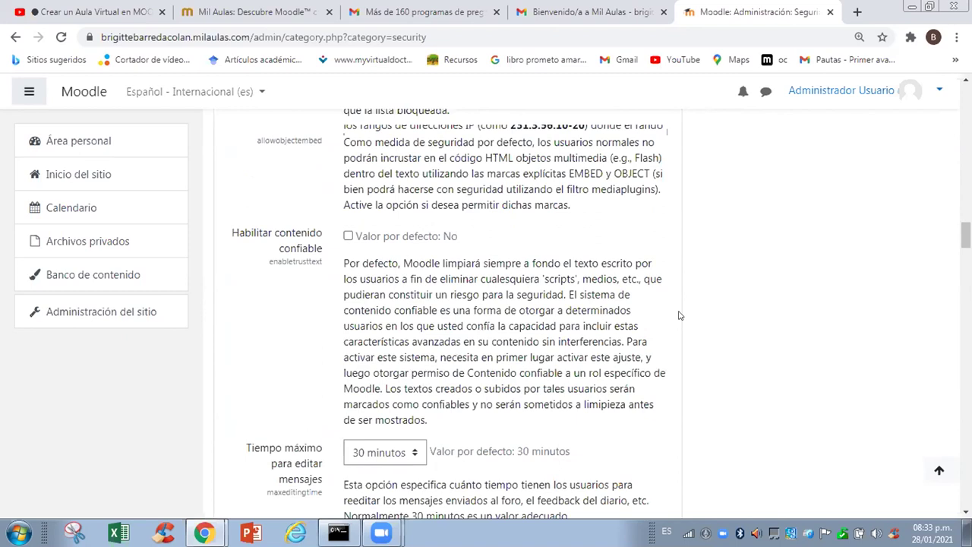
{"action": "scroll", "coordinate": [680, 315], "scroll_direction": "down", "scroll_amount": 1}
{"action": "scroll", "coordinate": [680, 315], "scroll_direction": "down", "scroll_amount": 1}
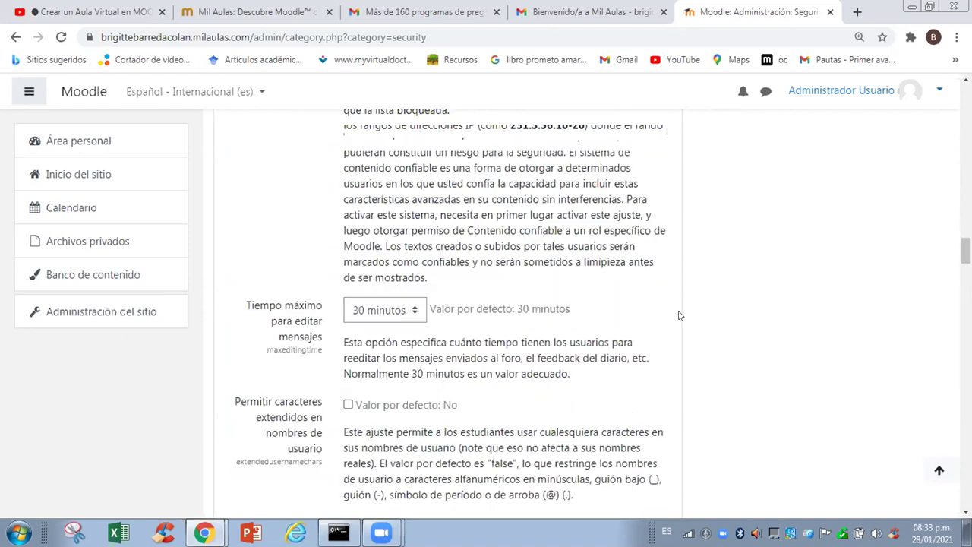
{"action": "scroll", "coordinate": [680, 315], "scroll_direction": "down", "scroll_amount": 1}
{"action": "scroll", "coordinate": [679, 315], "scroll_direction": "down", "scroll_amount": 1}
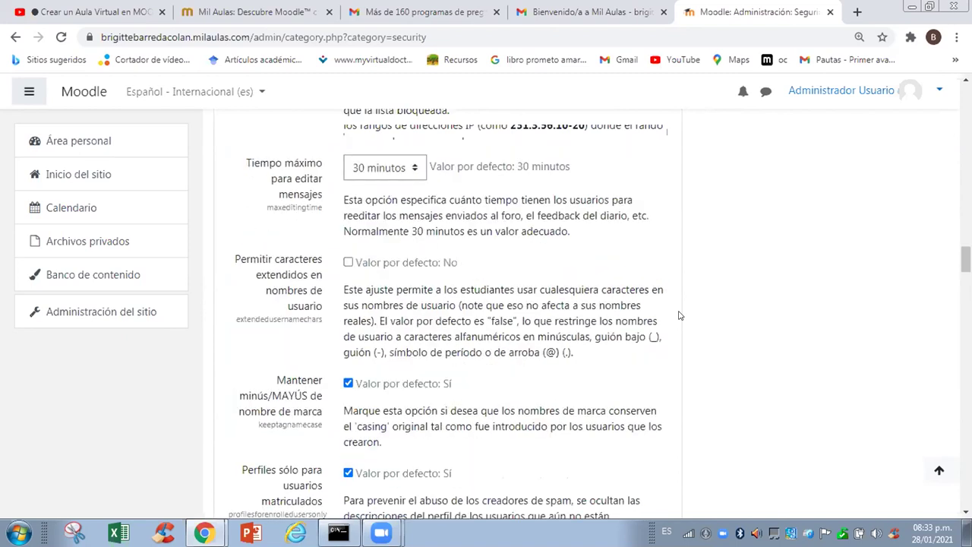
{"action": "scroll", "coordinate": [680, 316], "scroll_direction": "down", "scroll_amount": 1}
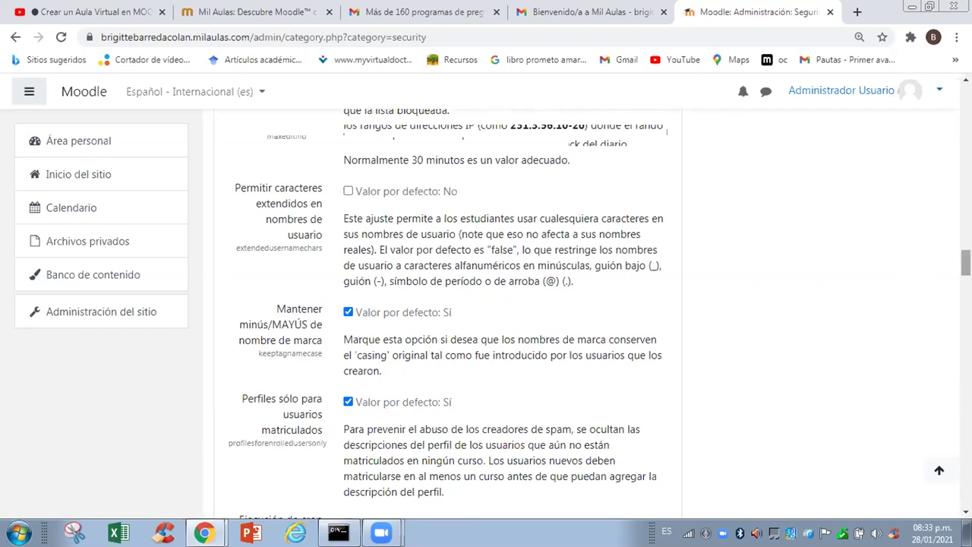
{"action": "left_click_drag", "start_coordinate": [965, 263], "coordinate": [965, 260]}
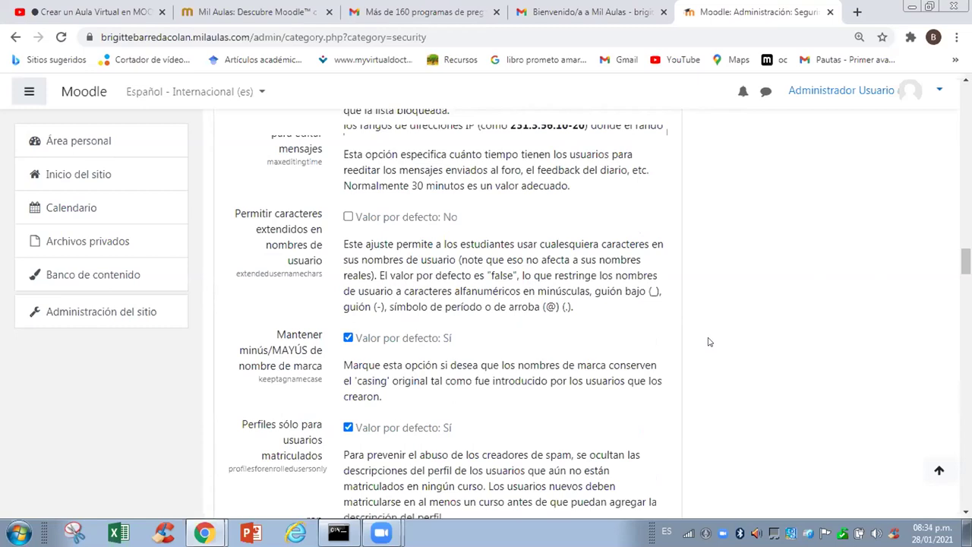
{"action": "scroll", "coordinate": [501, 318], "scroll_direction": "down", "scroll_amount": 2}
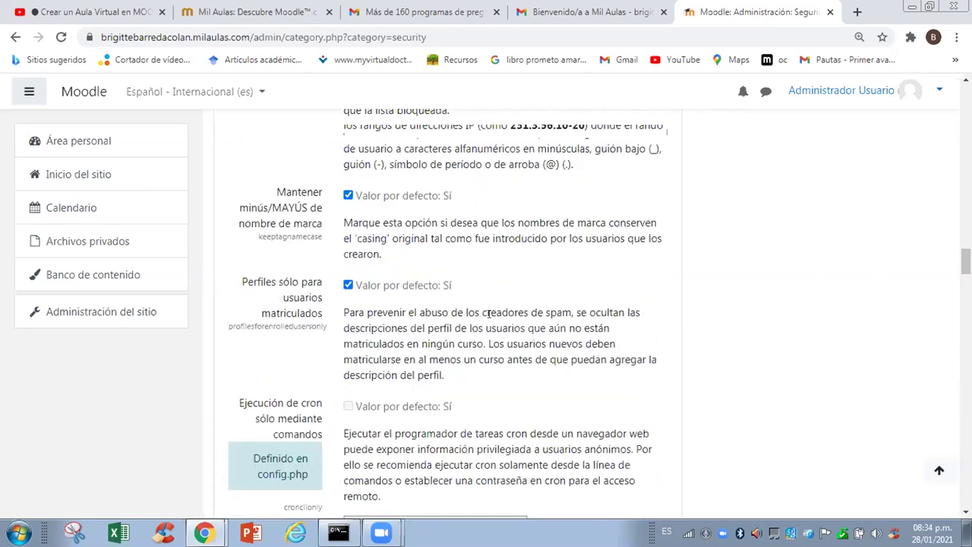
{"action": "scroll", "coordinate": [490, 314], "scroll_direction": "down", "scroll_amount": 2}
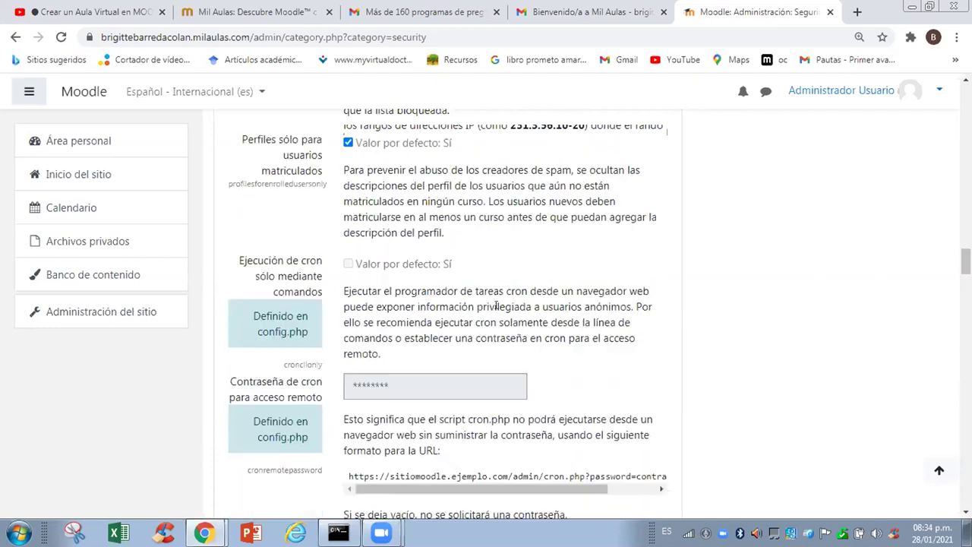
{"action": "scroll", "coordinate": [496, 305], "scroll_direction": "down", "scroll_amount": 5}
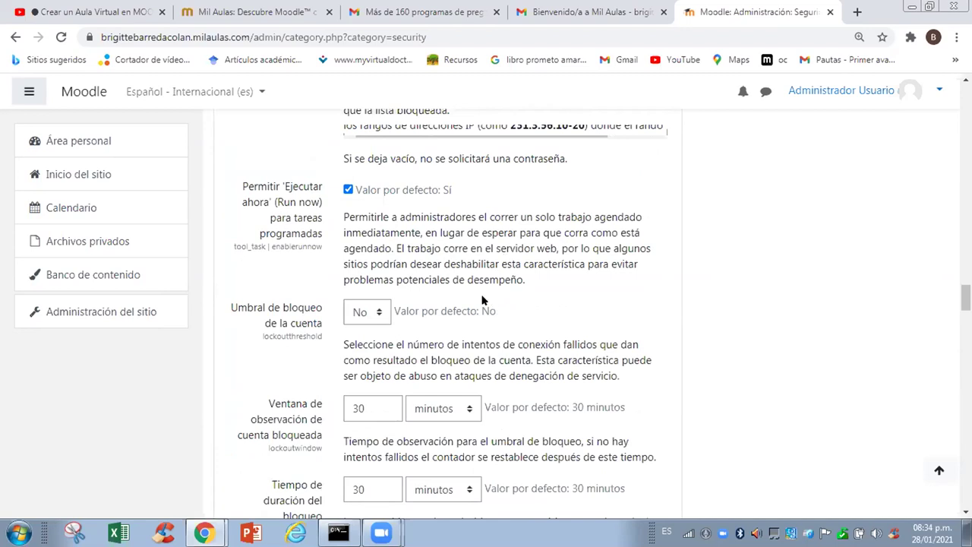
Scroll to the Política de contraseñas section and focus the 'Longitud de la contraseña' field.
{"action": "scroll", "coordinate": [481, 300], "scroll_direction": "down", "scroll_amount": 1}
{"action": "scroll", "coordinate": [513, 273], "scroll_direction": "down", "scroll_amount": 1}
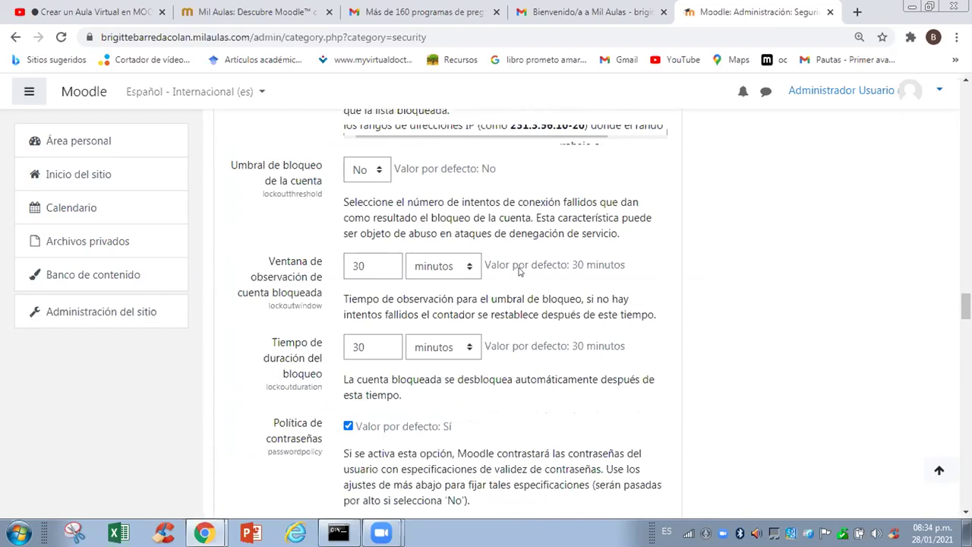
{"action": "scroll", "coordinate": [517, 262], "scroll_direction": "down", "scroll_amount": 1}
{"action": "scroll", "coordinate": [523, 267], "scroll_direction": "down", "scroll_amount": 2}
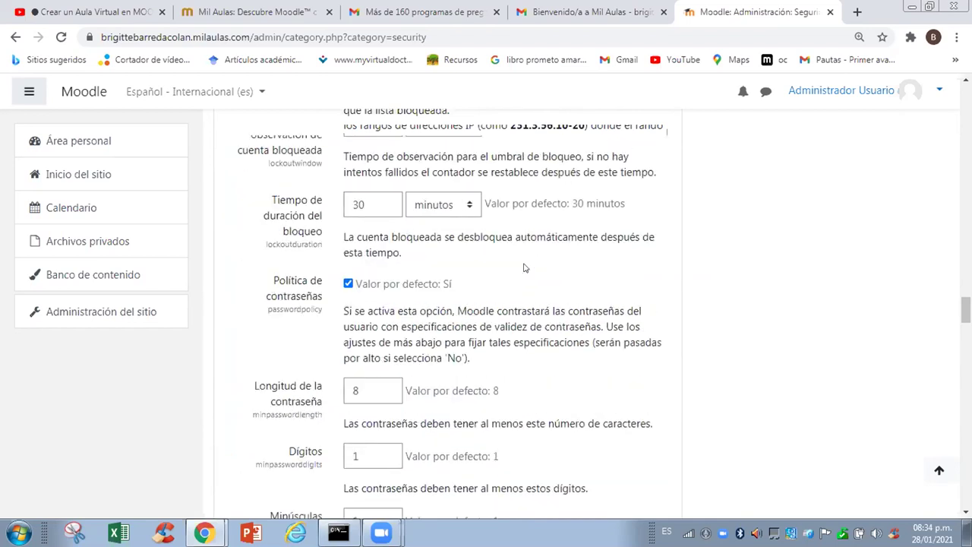
{"action": "scroll", "coordinate": [526, 268], "scroll_direction": "down", "scroll_amount": 2}
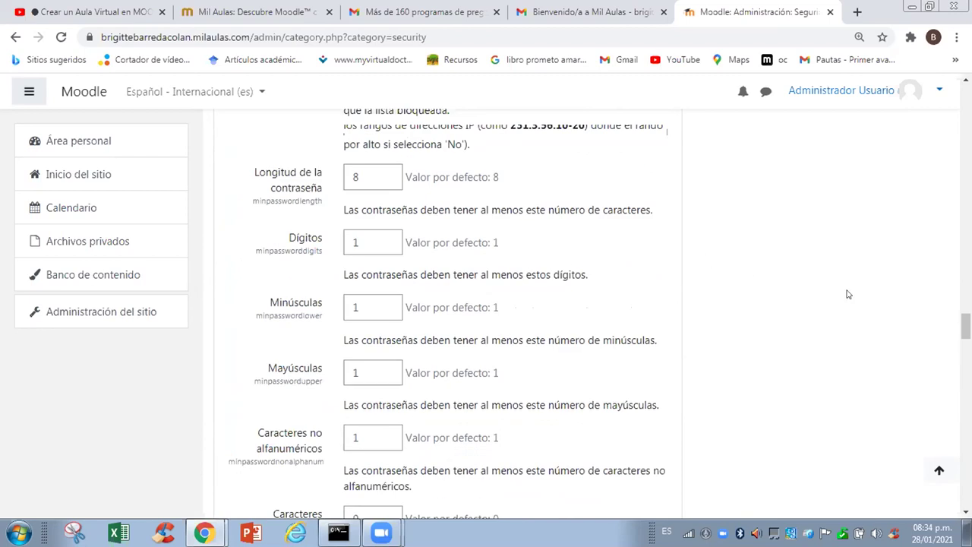
{"action": "left_click", "coordinate": [372, 177]}
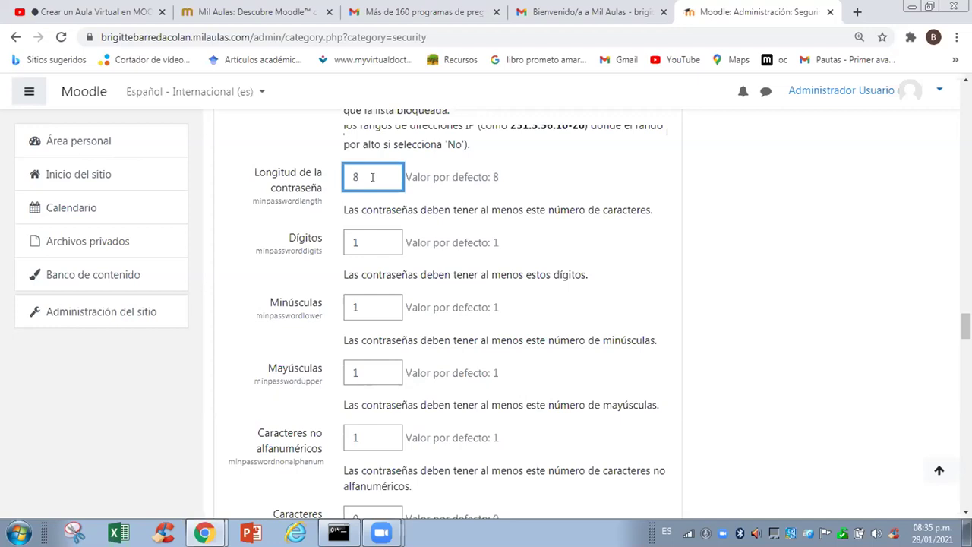
{"action": "left_click", "coordinate": [372, 234]}
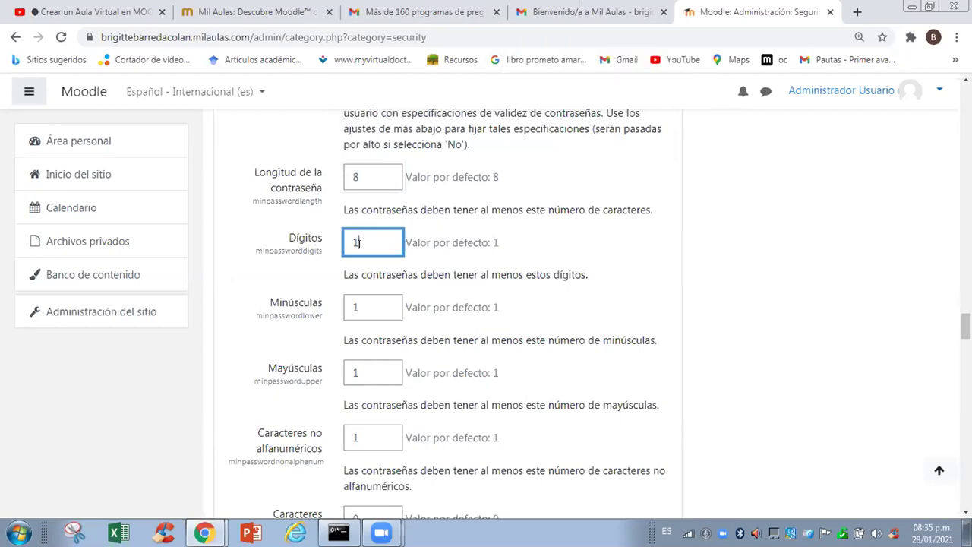
{"action": "left_click", "coordinate": [363, 303]}
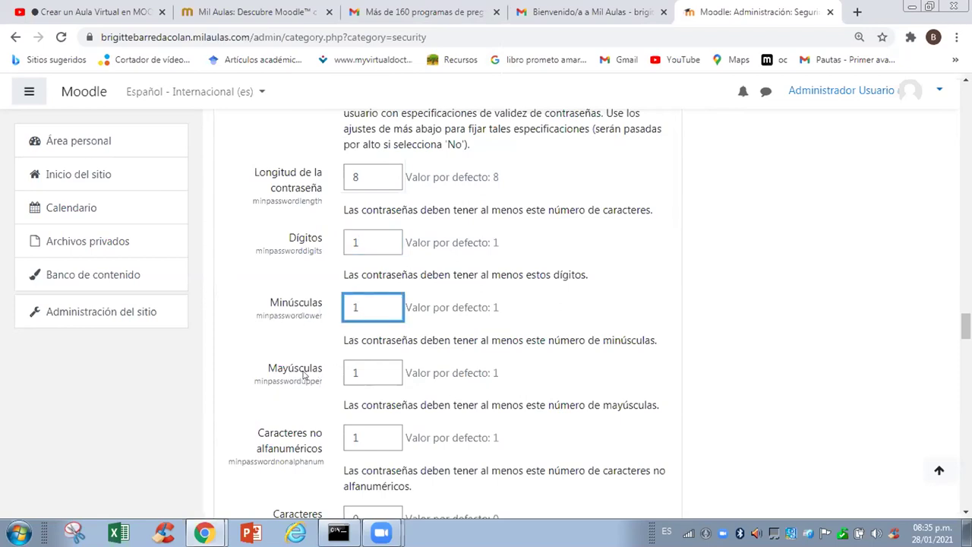
{"action": "left_click", "coordinate": [361, 366]}
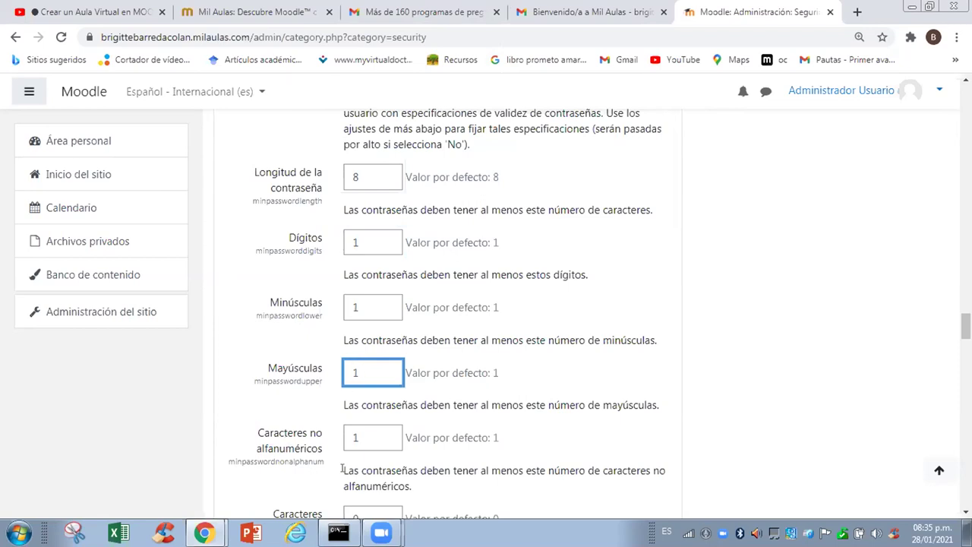
{"action": "left_click", "coordinate": [368, 433]}
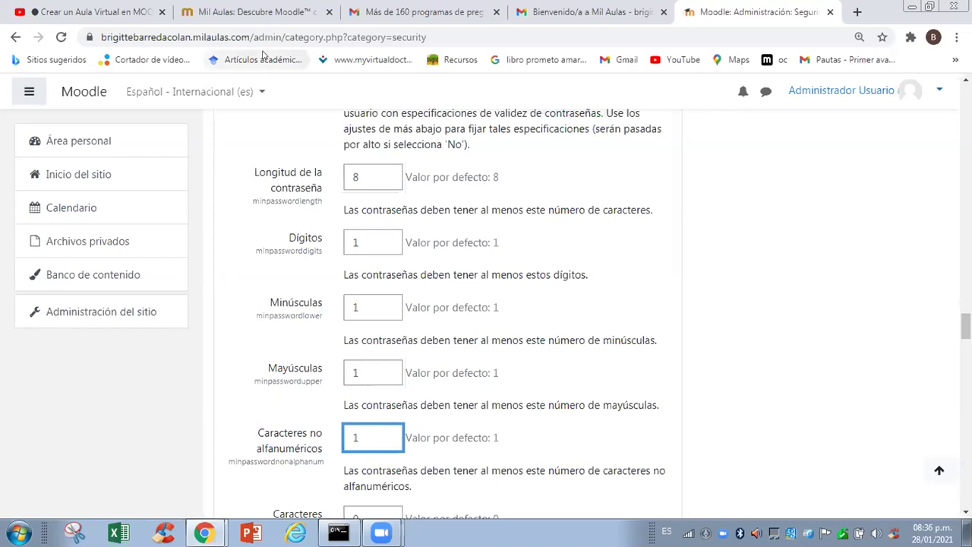
Review the password length (8), Dígitos, Minúsculas and non-alphanumeric minimum fields.
{"action": "left_click", "coordinate": [359, 172]}
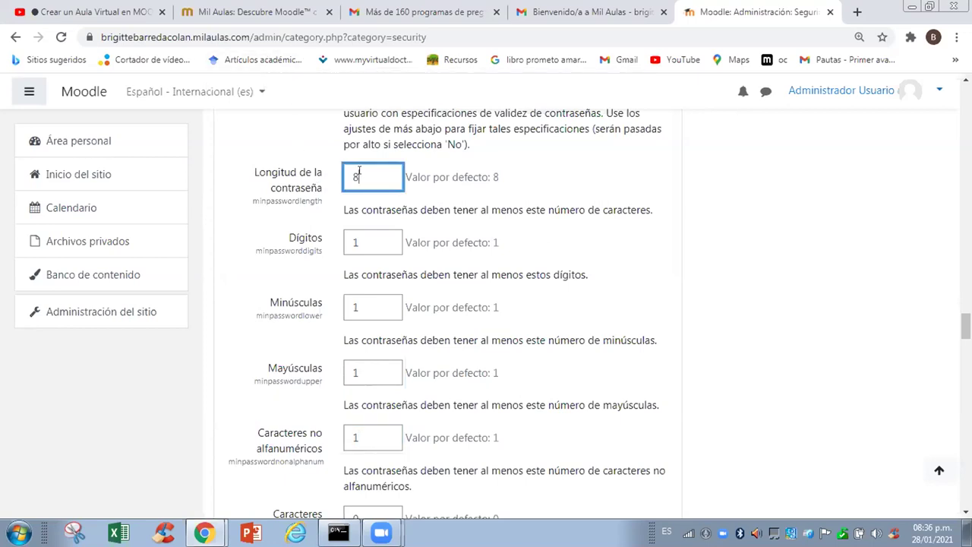
{"action": "double_click", "coordinate": [349, 174]}
{"action": "left_click", "coordinate": [370, 238]}
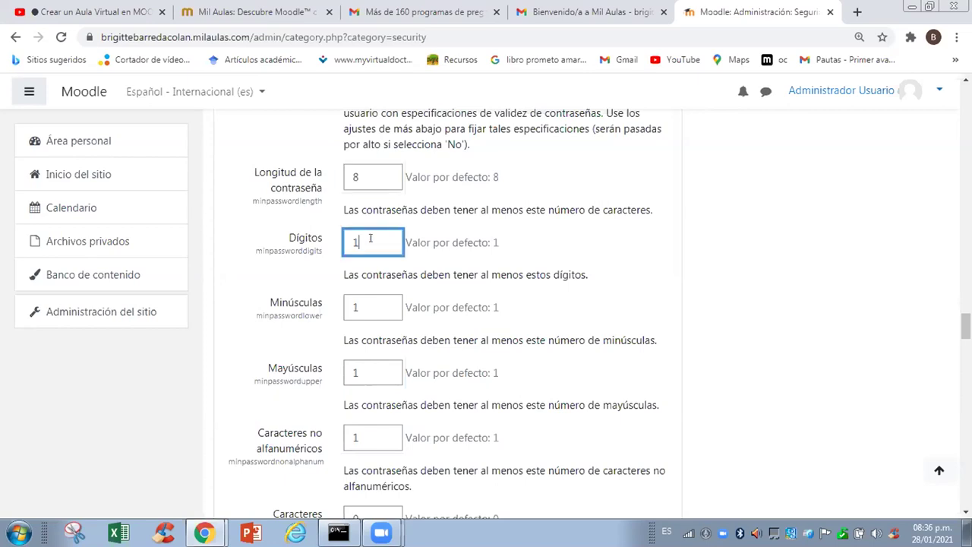
{"action": "left_click", "coordinate": [363, 304]}
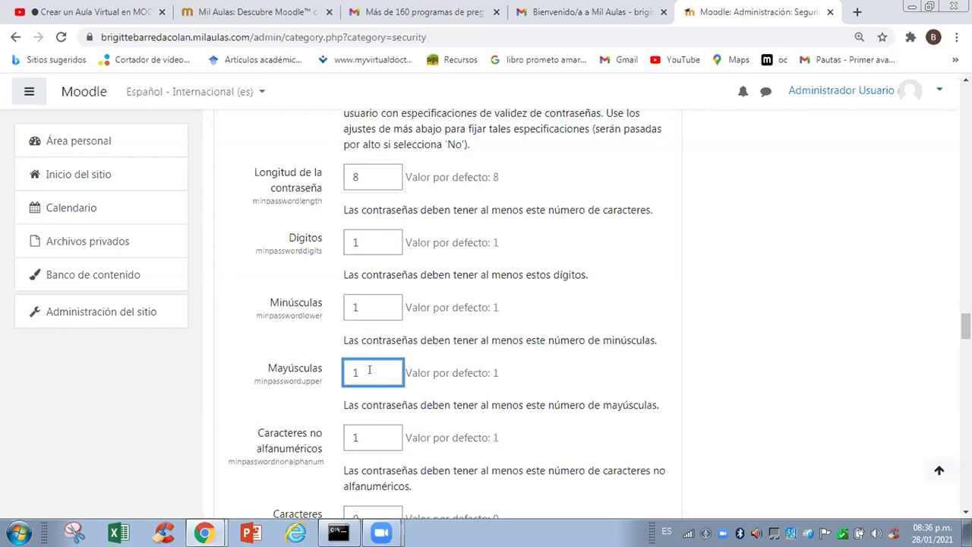
{"action": "left_click", "coordinate": [363, 437]}
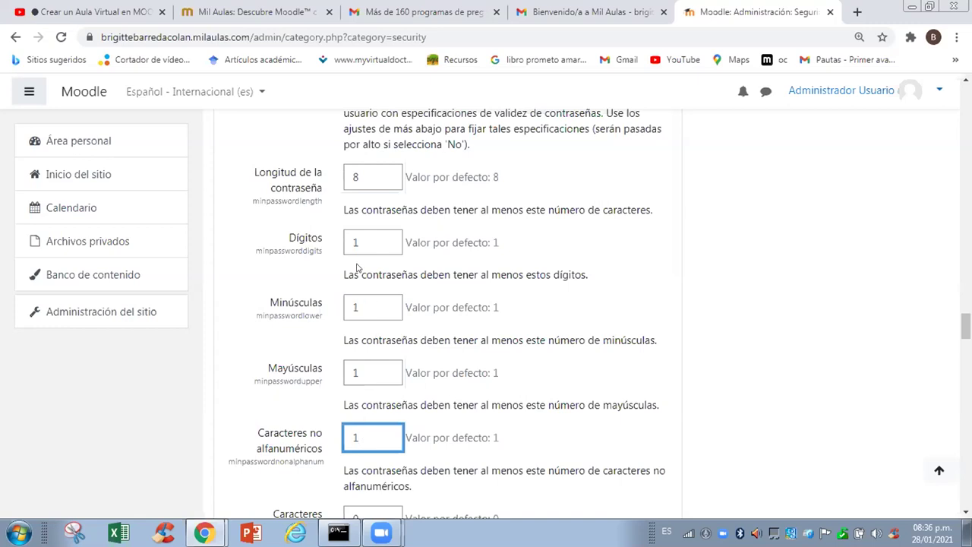
Change the Dígitos, Minúsculas and Mayúsculas minimums from 1 to 0.
{"action": "left_click", "coordinate": [350, 240]}
{"action": "double_click", "coordinate": [351, 241]}
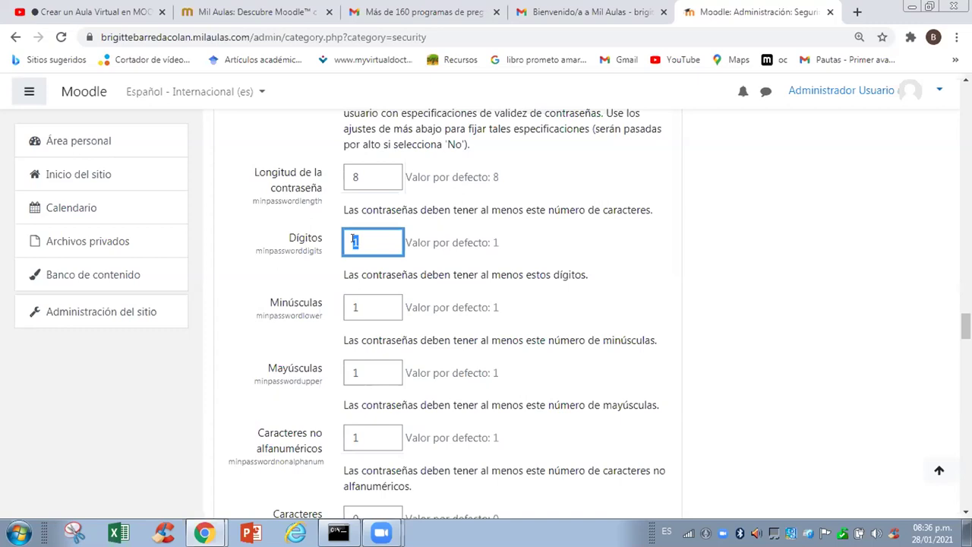
{"action": "type", "text": "0"}
{"action": "left_click", "coordinate": [349, 302]}
{"action": "double_click", "coordinate": [353, 303]}
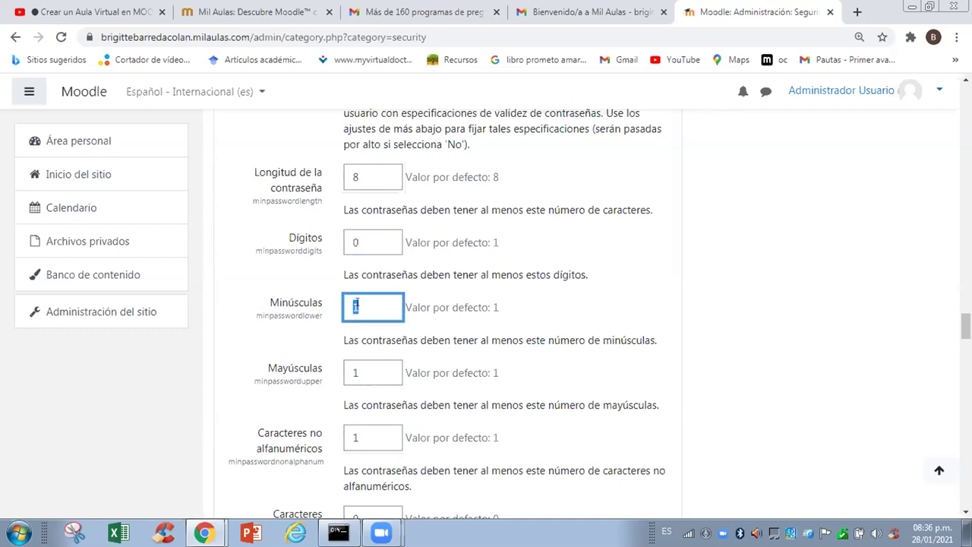
{"action": "type", "text": "0"}
{"action": "double_click", "coordinate": [355, 366]}
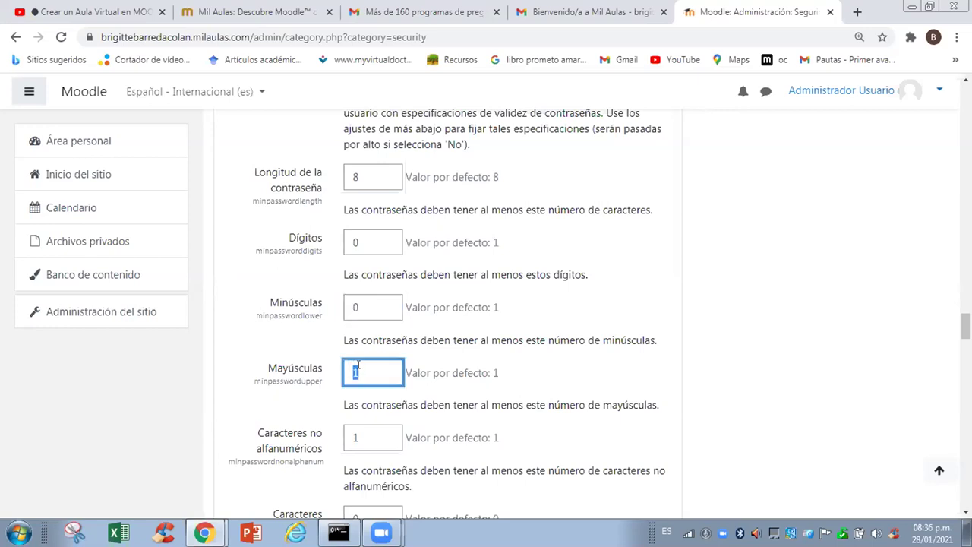
{"action": "type", "text": "0"}
Change the 'Caracteres no alfanuméricos' minimum from 1 to 0.
{"action": "left_click", "coordinate": [351, 435]}
{"action": "double_click", "coordinate": [354, 436]}
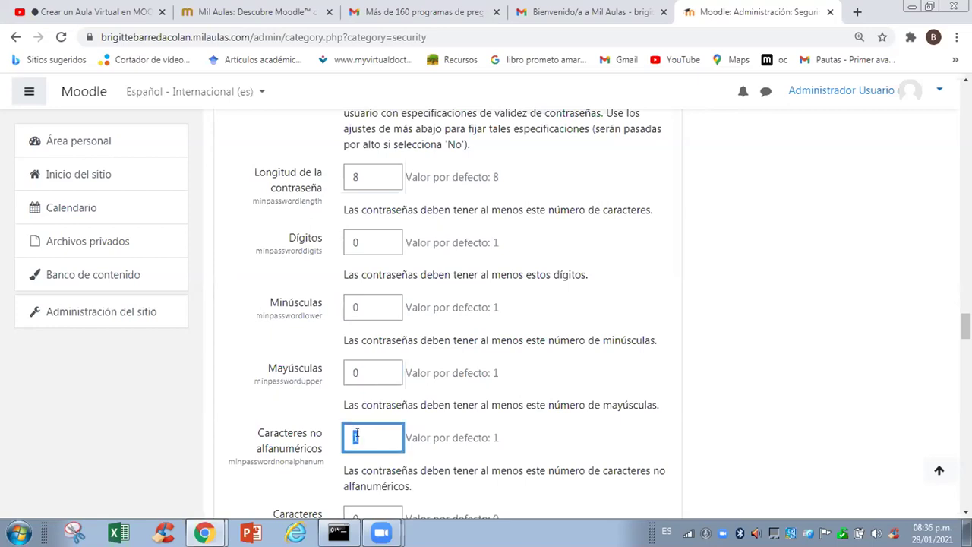
{"action": "type", "text": "0"}
{"action": "left_click", "coordinate": [382, 243]}
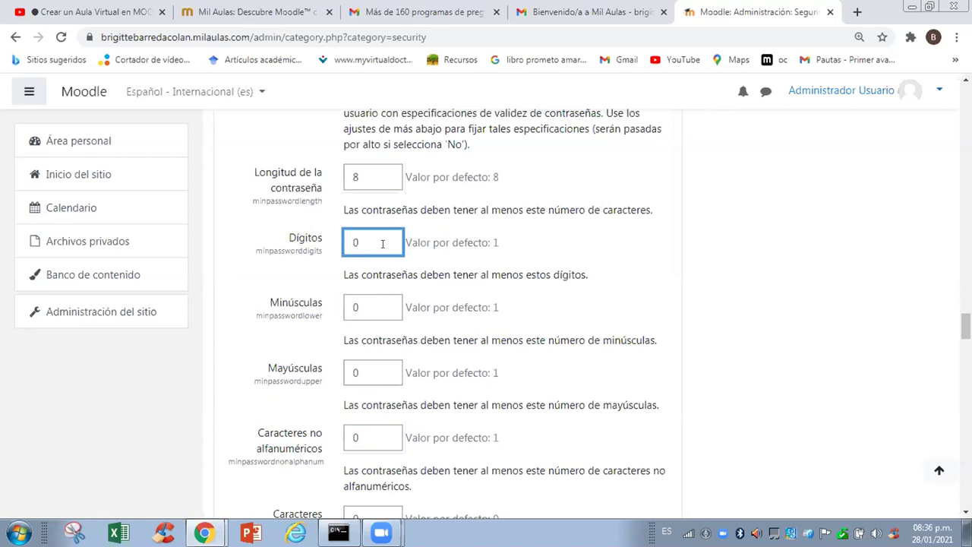
{"action": "key", "text": "alt+Tab"}
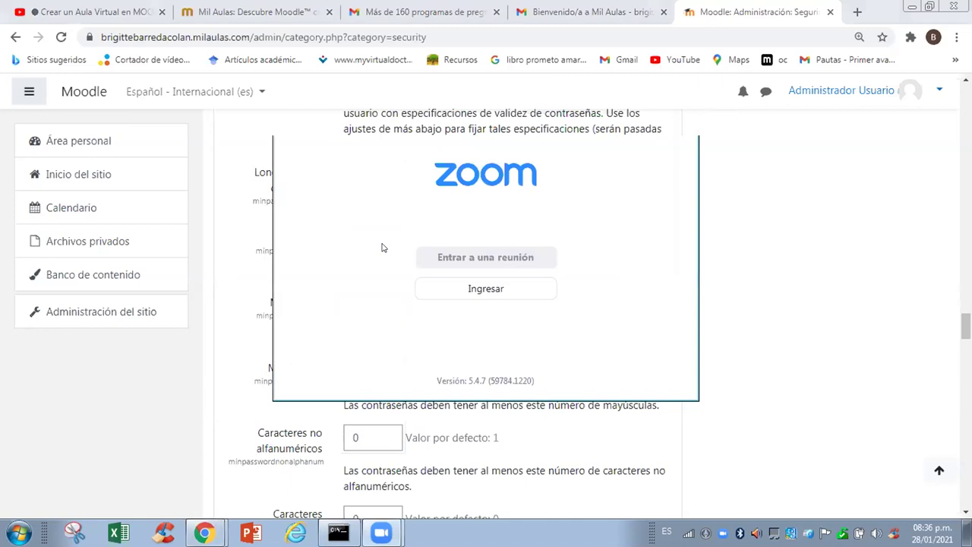
{"action": "key", "text": "alt+Tab"}
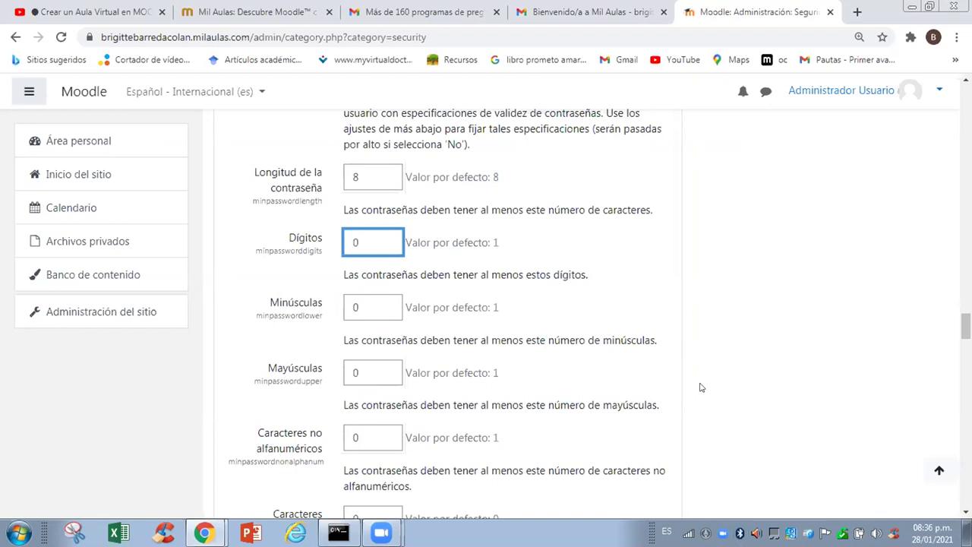
{"action": "left_click", "coordinate": [375, 432]}
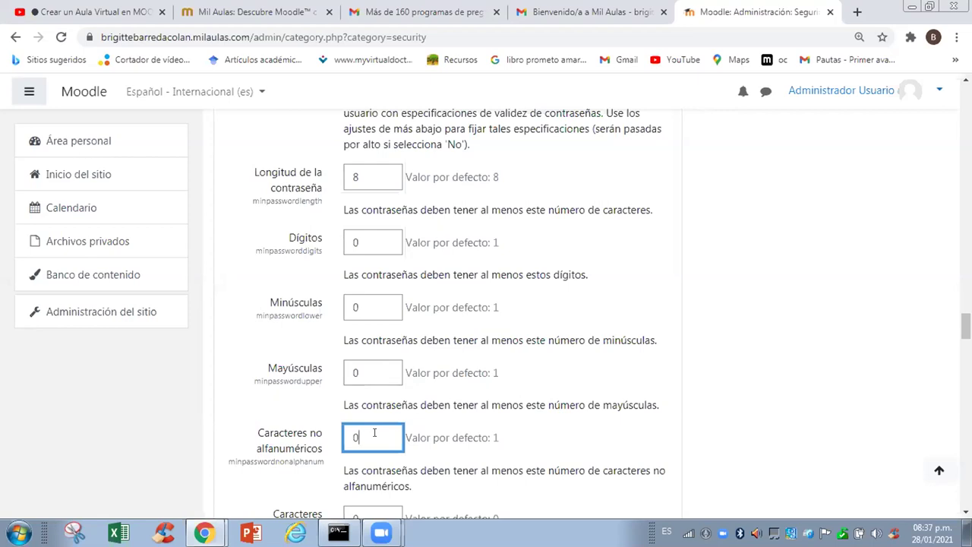
{"action": "left_click", "coordinate": [361, 240]}
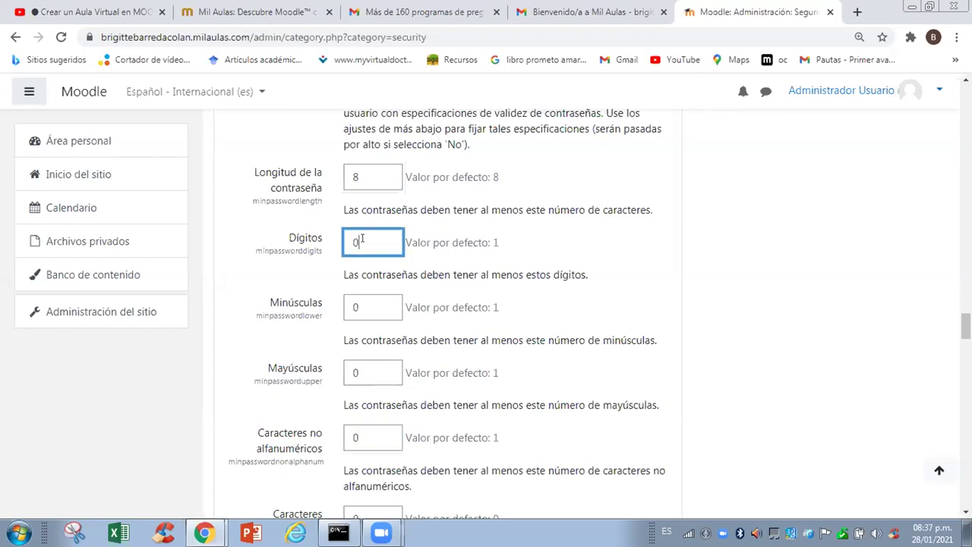
{"action": "left_click", "coordinate": [365, 303]}
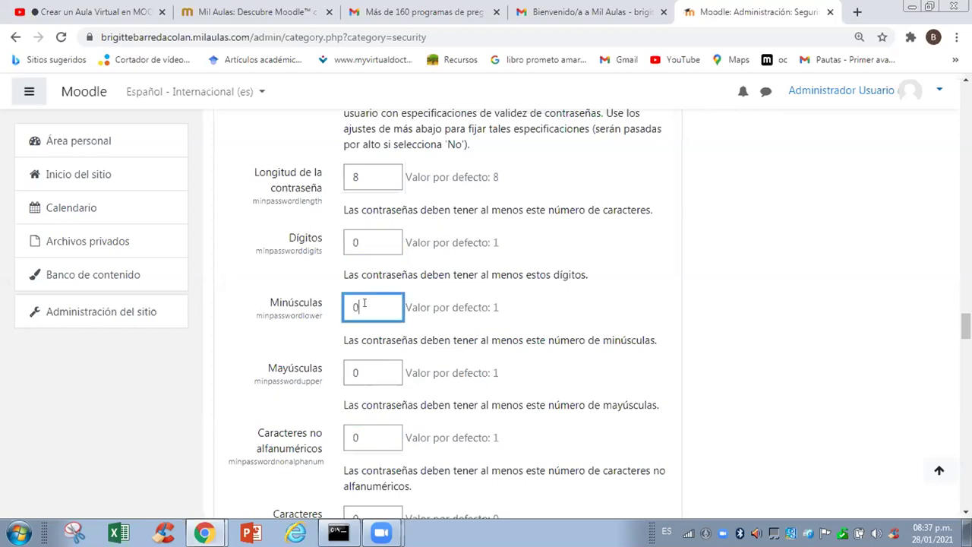
{"action": "left_click", "coordinate": [363, 373]}
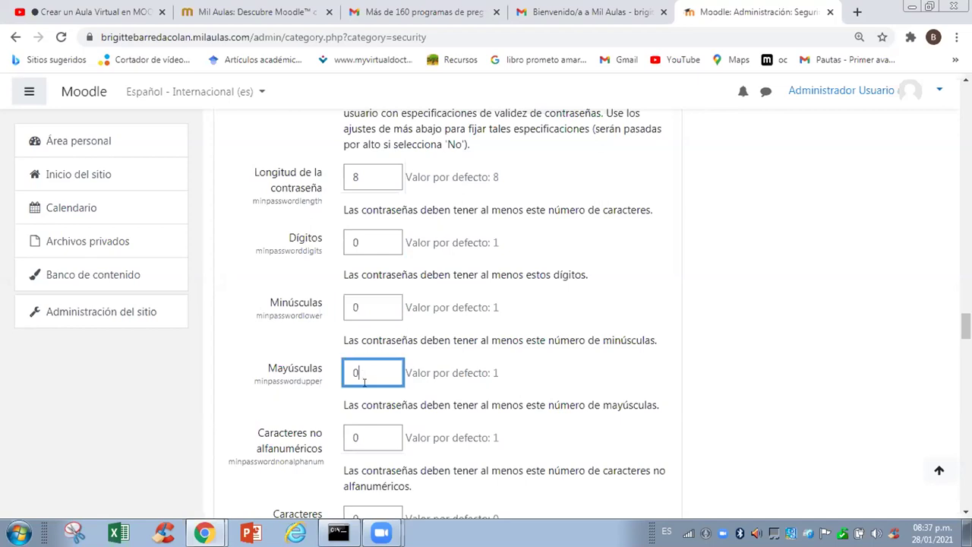
{"action": "left_click", "coordinate": [364, 431]}
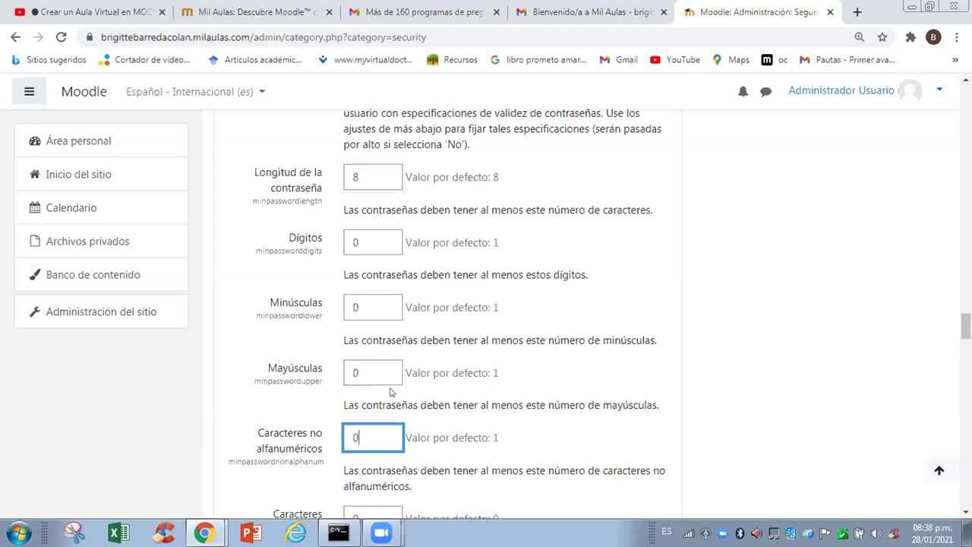
{"action": "left_click", "coordinate": [353, 237]}
{"action": "left_click", "coordinate": [365, 305]}
{"action": "left_click", "coordinate": [362, 371]}
{"action": "left_click", "coordinate": [369, 433]}
{"action": "left_click", "coordinate": [352, 306]}
{"action": "left_click", "coordinate": [362, 372]}
{"action": "left_click", "coordinate": [363, 434]}
{"action": "left_click", "coordinate": [369, 240]}
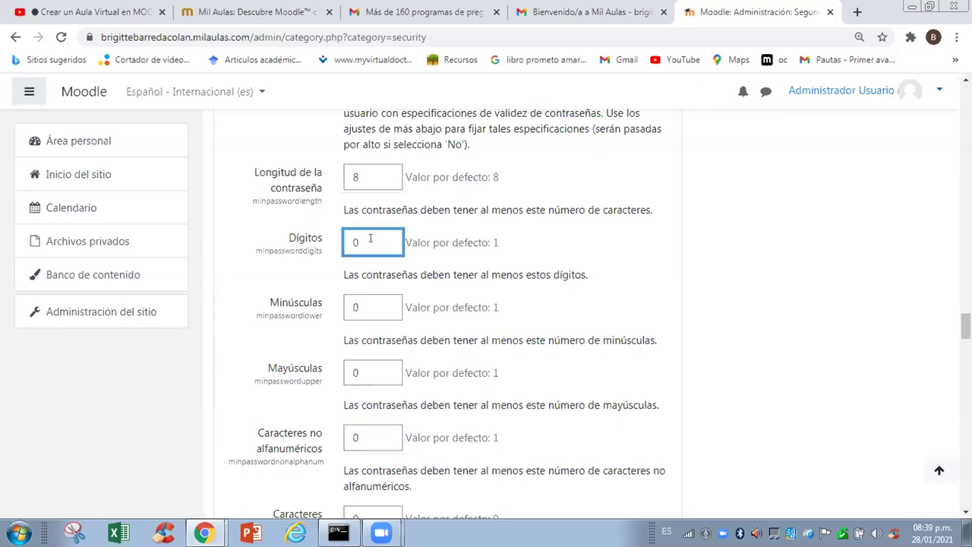
{"action": "left_click", "coordinate": [368, 305]}
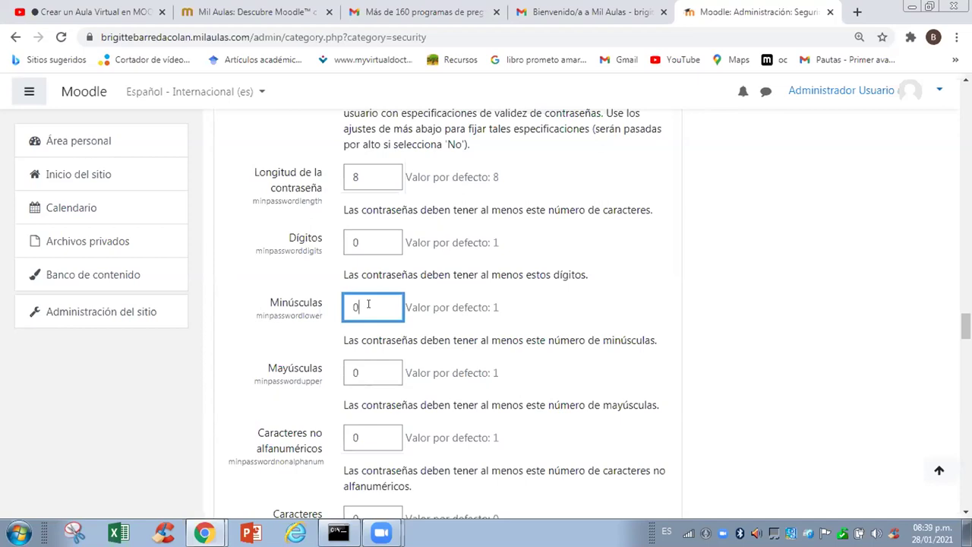
{"action": "left_click", "coordinate": [368, 243]}
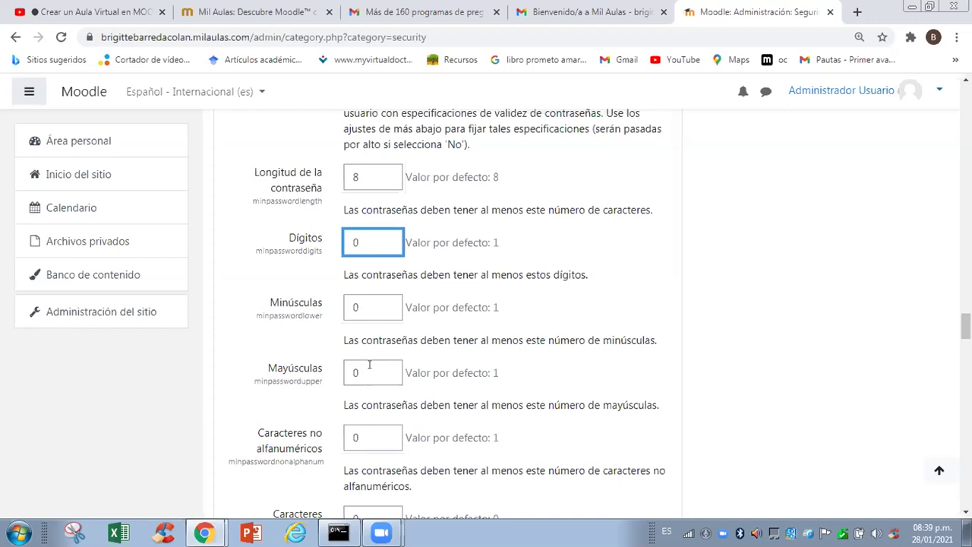
{"action": "left_click", "coordinate": [363, 438]}
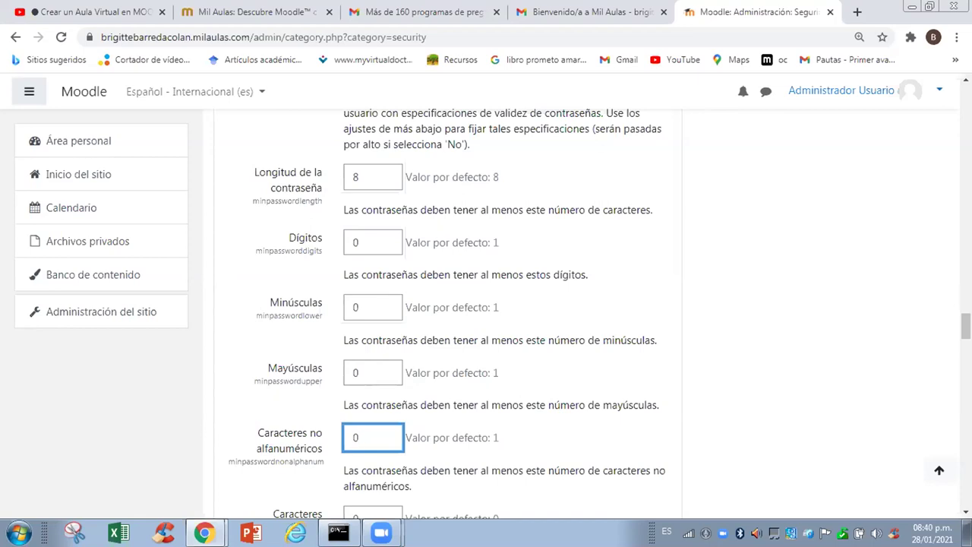
{"action": "left_click", "coordinate": [199, 384]}
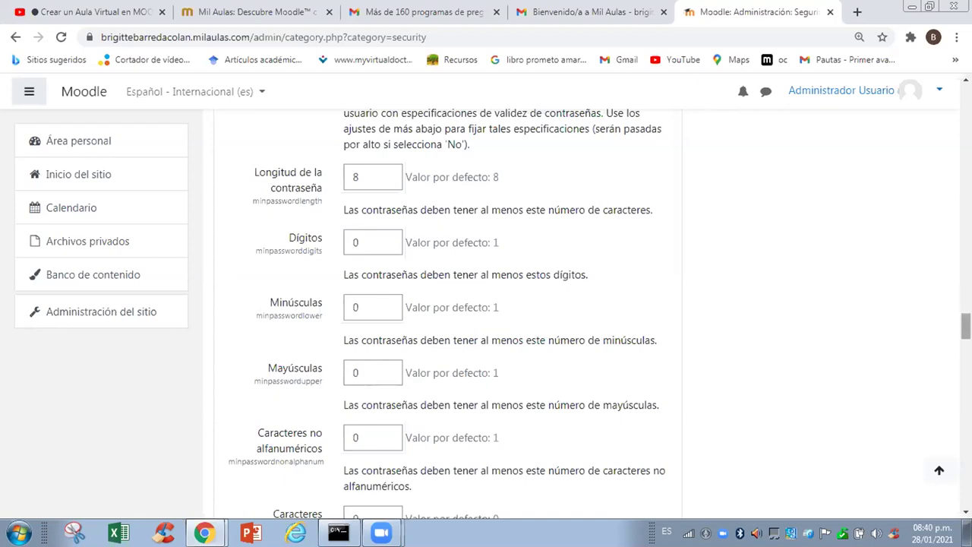
Scroll past the failed-login notification settings to the 'Guardar cambios' button at the page bottom.
{"action": "scroll", "coordinate": [965, 326], "scroll_direction": "down", "scroll_amount": 3}
{"action": "scroll", "coordinate": [965, 330], "scroll_direction": "down", "scroll_amount": 4}
{"action": "scroll", "coordinate": [965, 334], "scroll_direction": "down", "scroll_amount": 6}
{"action": "scroll", "coordinate": [966, 338], "scroll_direction": "down", "scroll_amount": 6}
{"action": "scroll", "coordinate": [965, 342], "scroll_direction": "down", "scroll_amount": 4}
{"action": "scroll", "coordinate": [966, 345], "scroll_direction": "down", "scroll_amount": 12}
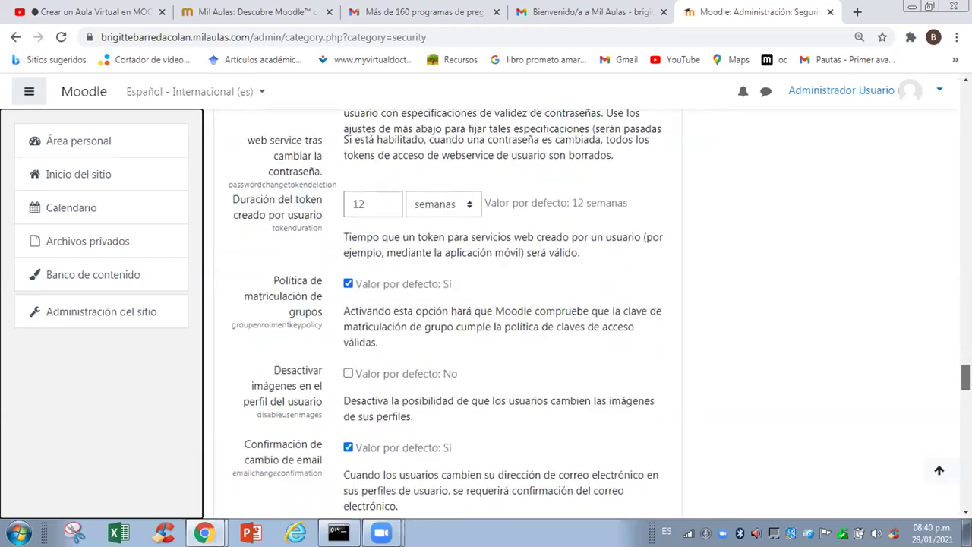
{"action": "scroll", "coordinate": [965, 403], "scroll_direction": "down", "scroll_amount": 6}
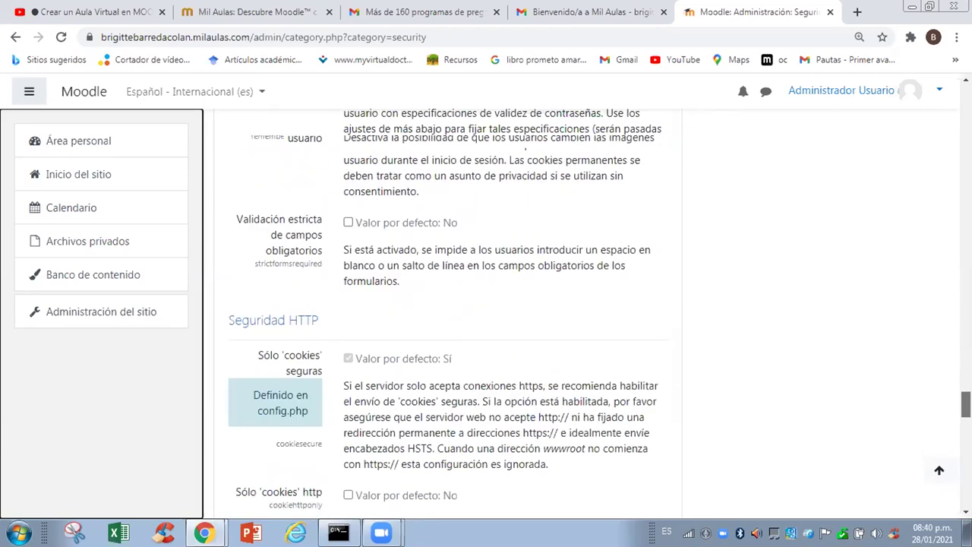
{"action": "scroll", "coordinate": [447, 326], "scroll_direction": "down", "scroll_amount": 5}
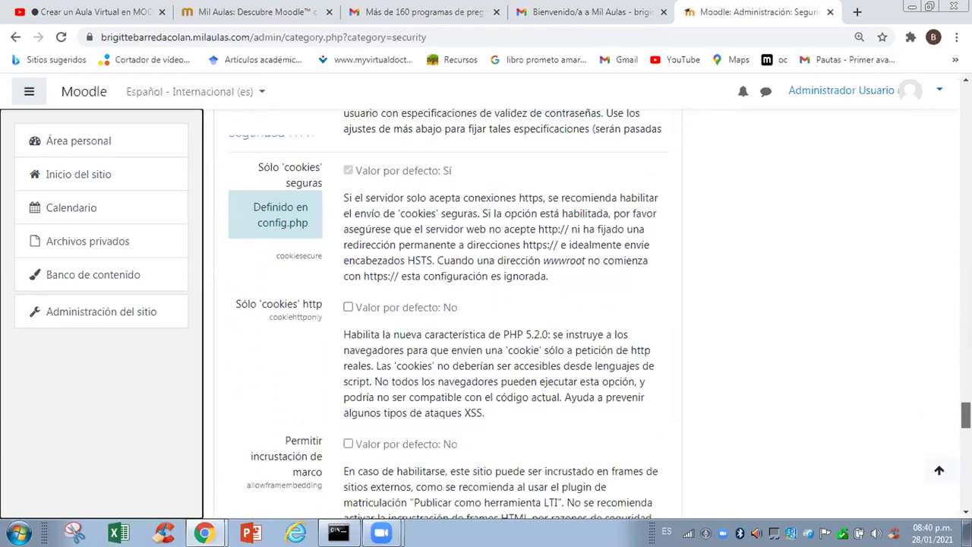
{"action": "scroll", "coordinate": [446, 327], "scroll_direction": "down", "scroll_amount": 12}
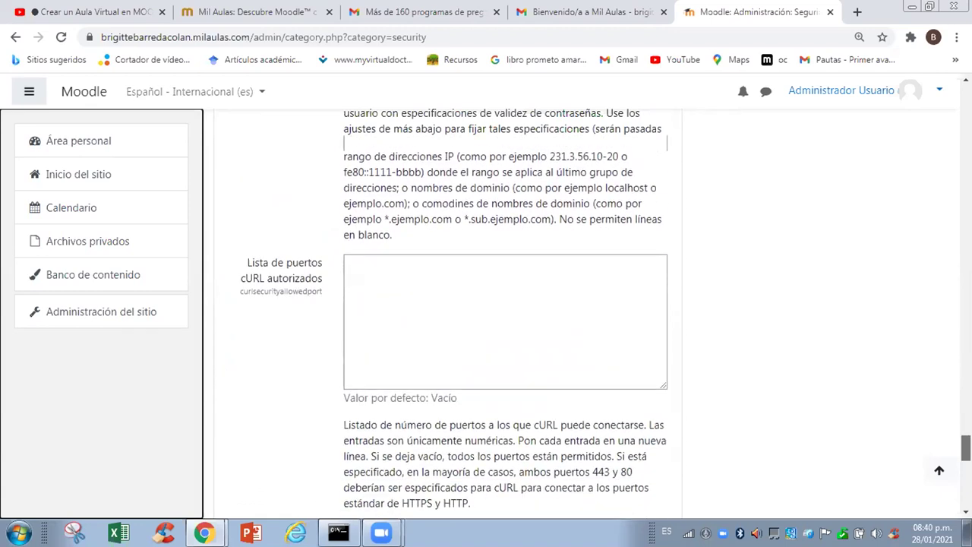
{"action": "scroll", "coordinate": [446, 327], "scroll_direction": "down", "scroll_amount": 10}
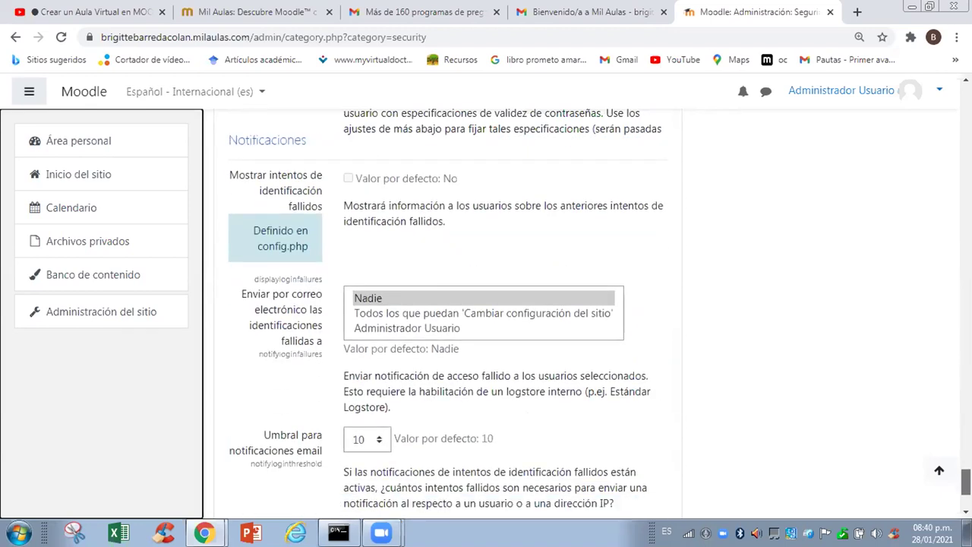
{"action": "scroll", "coordinate": [486, 303], "scroll_direction": "up", "scroll_amount": 1}
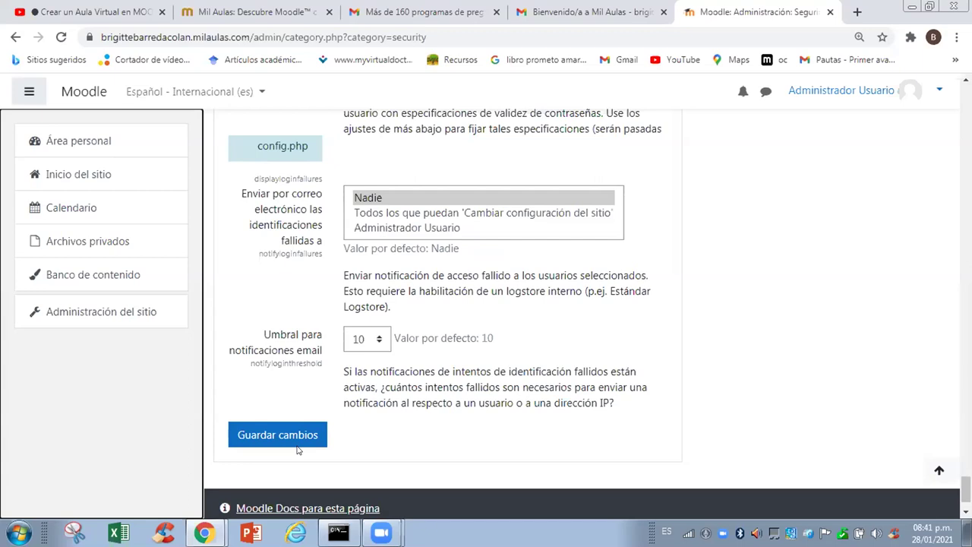
Save the Seguridad settings and verify the 'Cambios actualizados' confirmation.
{"action": "left_click", "coordinate": [296, 443]}
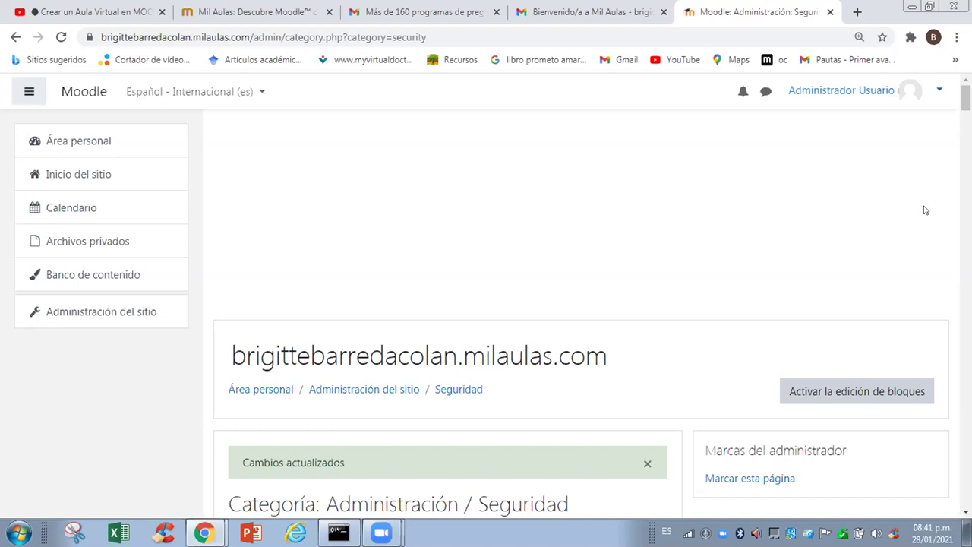
{"action": "scroll", "coordinate": [925, 210], "scroll_direction": "down", "scroll_amount": 1}
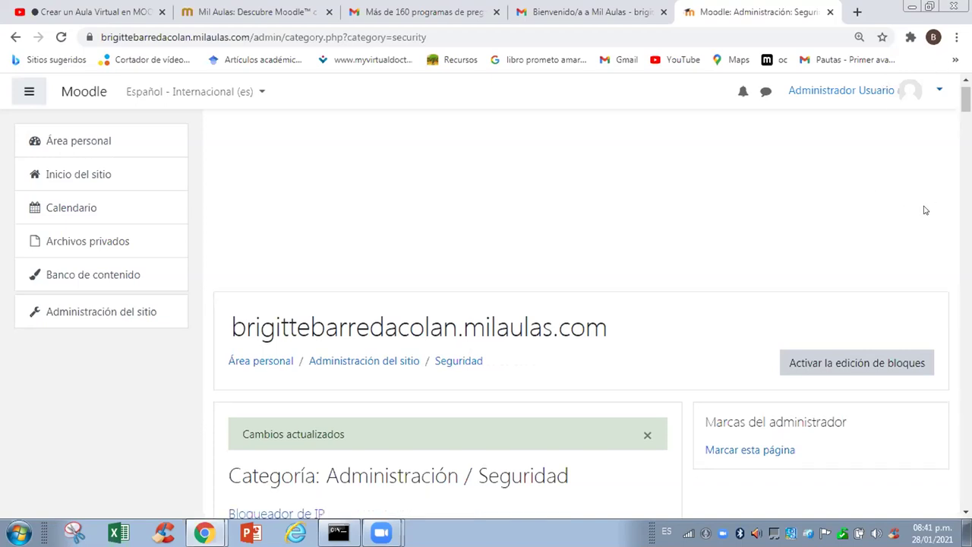
{"action": "scroll", "coordinate": [925, 209], "scroll_direction": "down", "scroll_amount": 1}
{"action": "scroll", "coordinate": [925, 209], "scroll_direction": "up", "scroll_amount": 2}
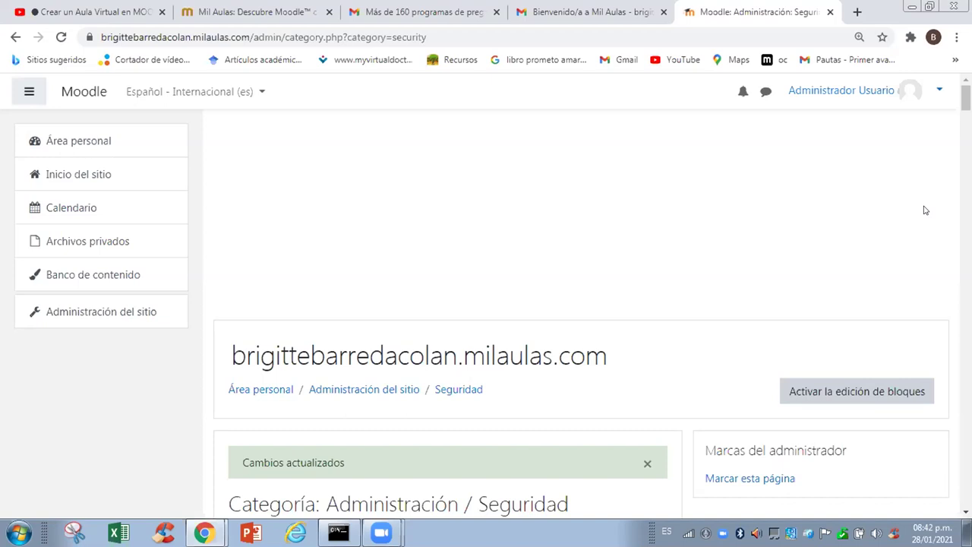
{"action": "scroll", "coordinate": [924, 209], "scroll_direction": "down", "scroll_amount": 3}
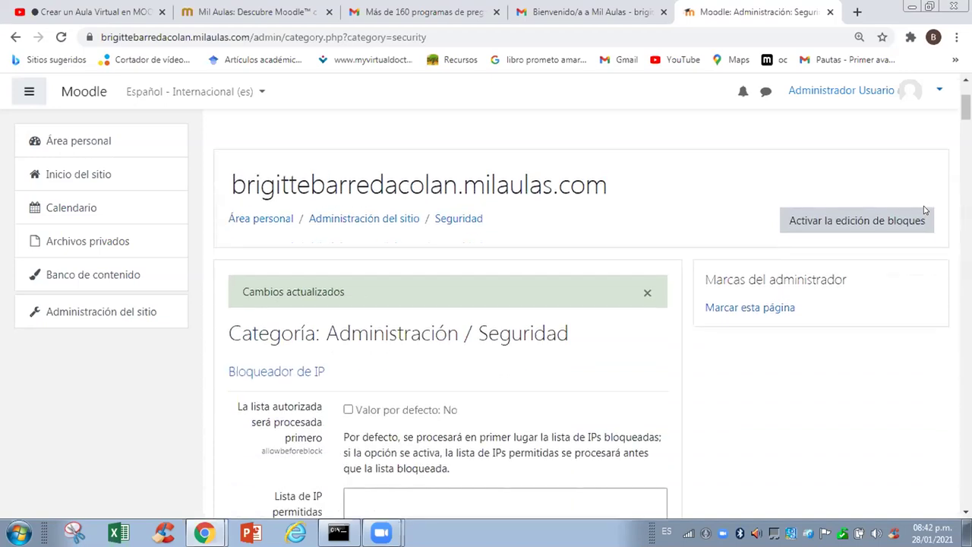
{"action": "scroll", "coordinate": [924, 209], "scroll_direction": "down", "scroll_amount": 2}
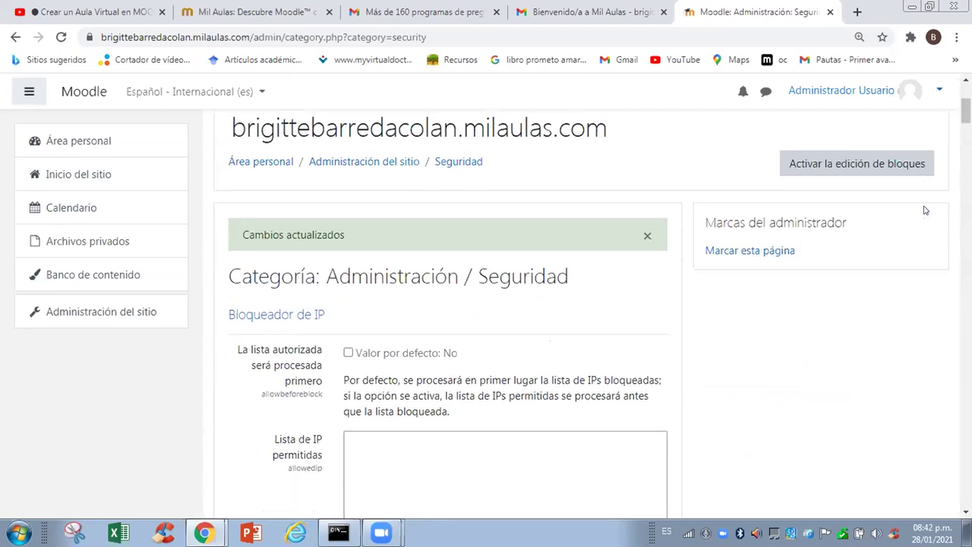
{"action": "scroll", "coordinate": [924, 210], "scroll_direction": "up", "scroll_amount": 2}
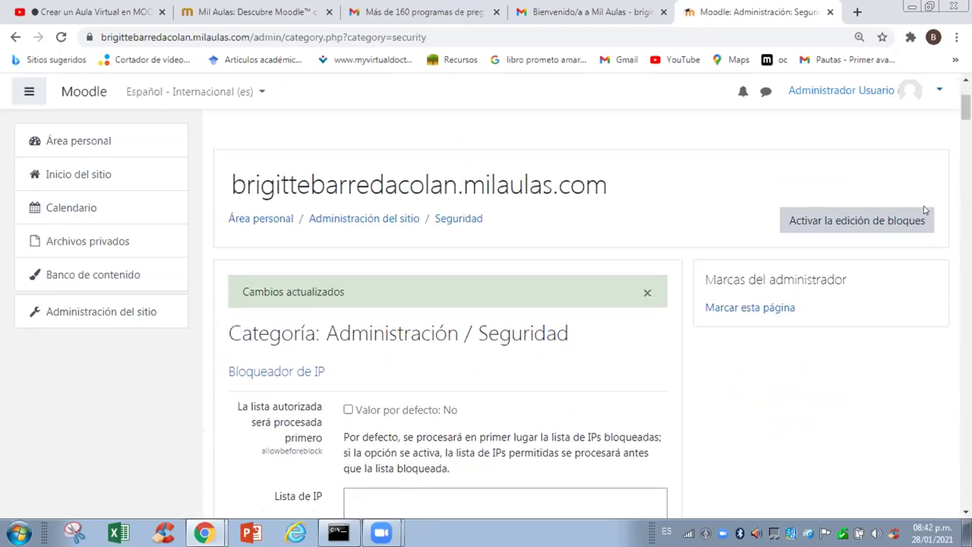
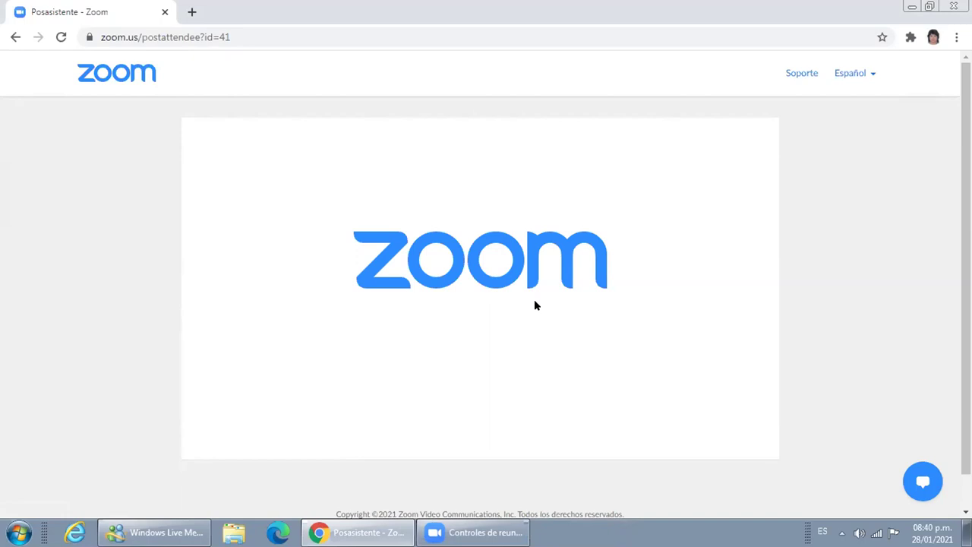
Minimize Chrome's Zoom post-meeting attendee page to reveal the Windows desktop.
{"action": "mouse_move", "coordinate": [357, 532]}
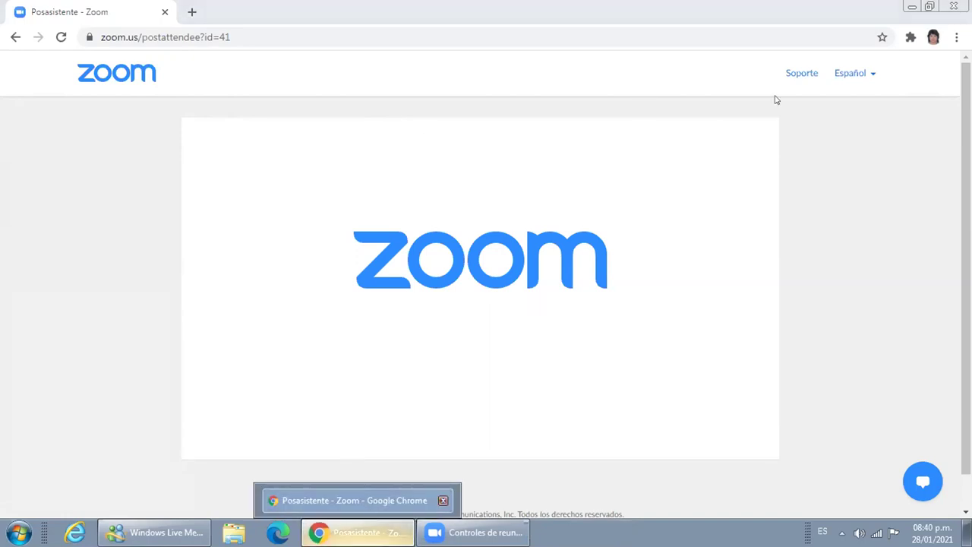
{"action": "left_click", "coordinate": [912, 8]}
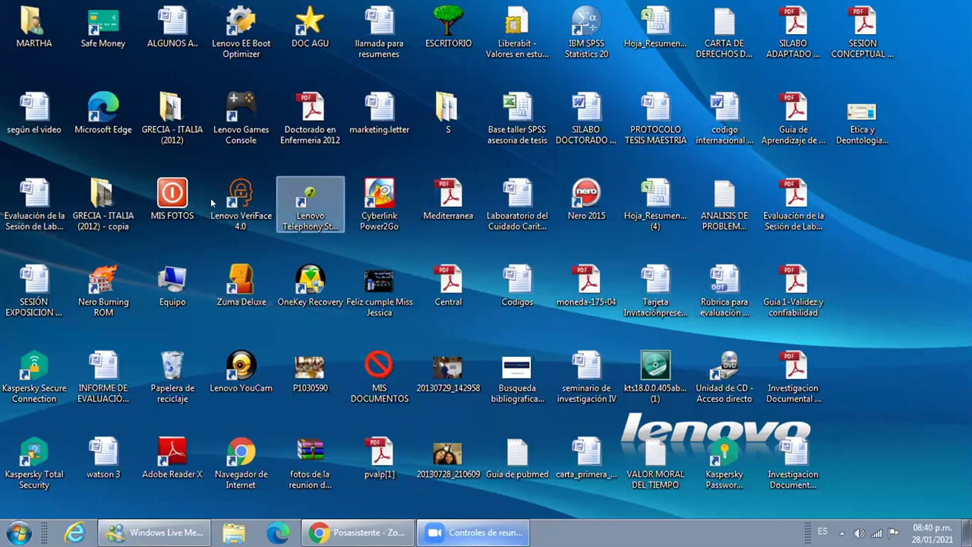
Launch Chrome from the Navegador de Internet icon and load the personal milaulas.com address, correcting its typo.
{"action": "double_click", "coordinate": [244, 452]}
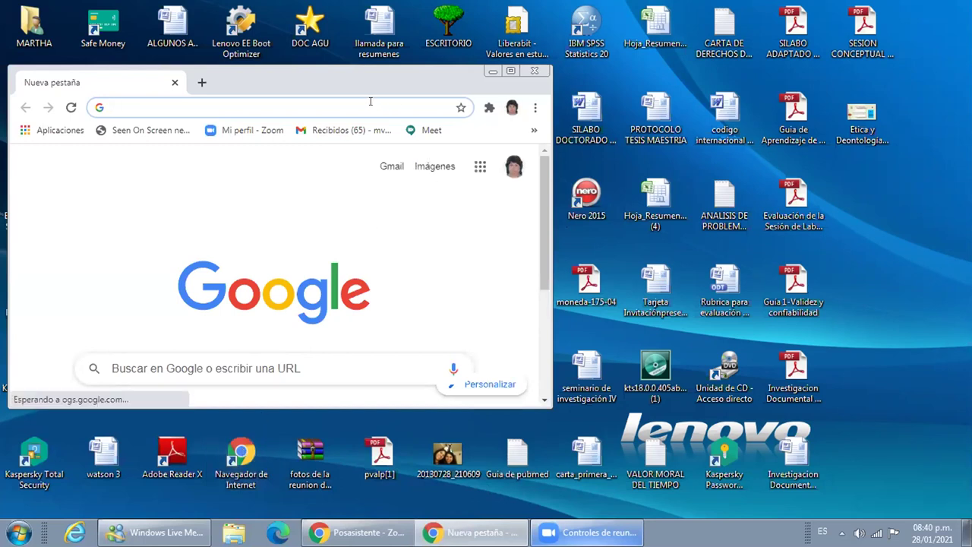
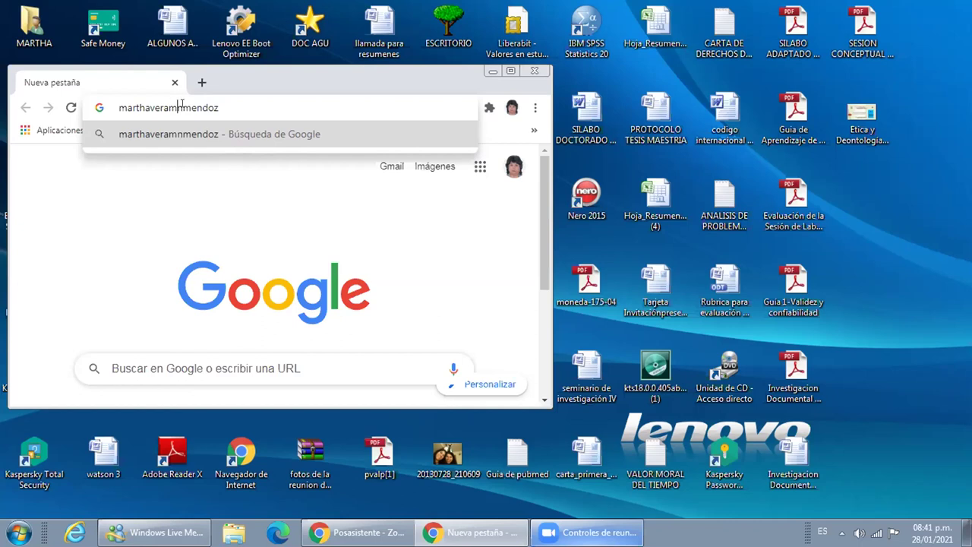
{"action": "left_click_drag", "start_coordinate": [176, 104], "coordinate": [246, 103]}
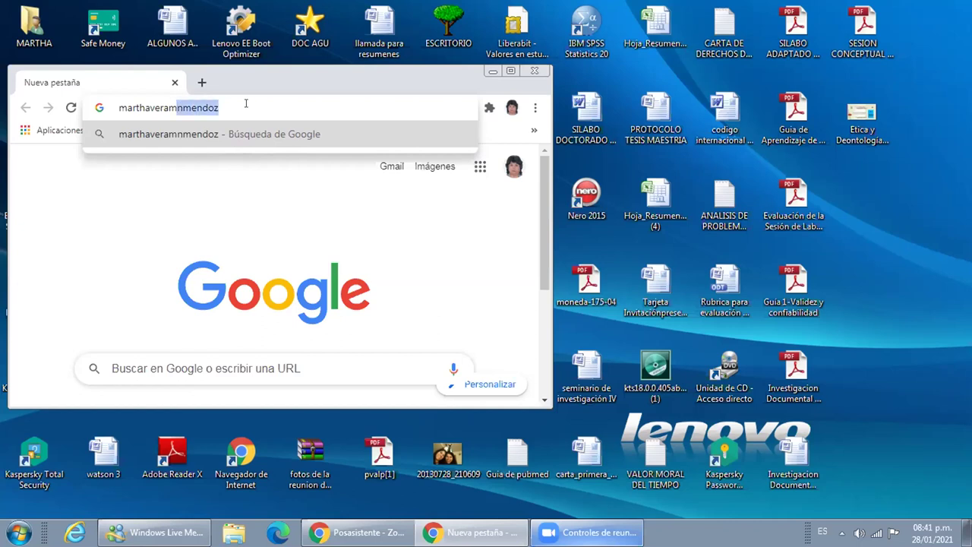
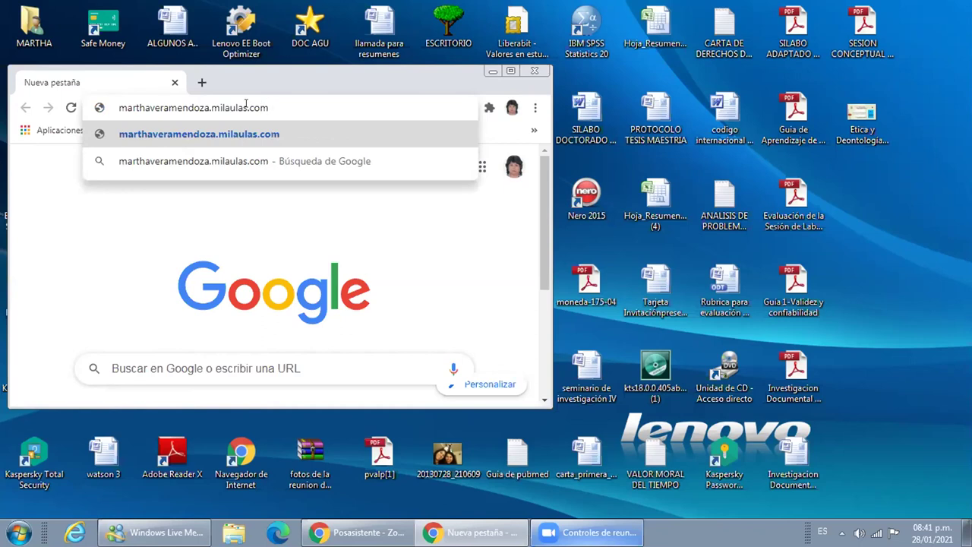
{"action": "key", "text": "Return"}
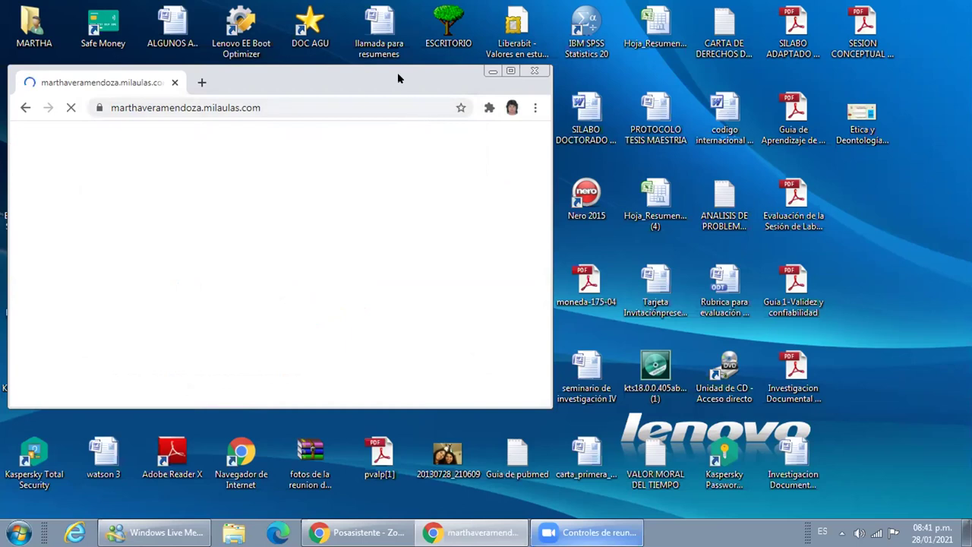
Dismiss the ad-blocker notice via 'Pulsa aquí cuando lo hayas desactivado' and maximize Chrome.
{"action": "left_click_drag", "start_coordinate": [397, 72], "coordinate": [411, 37]}
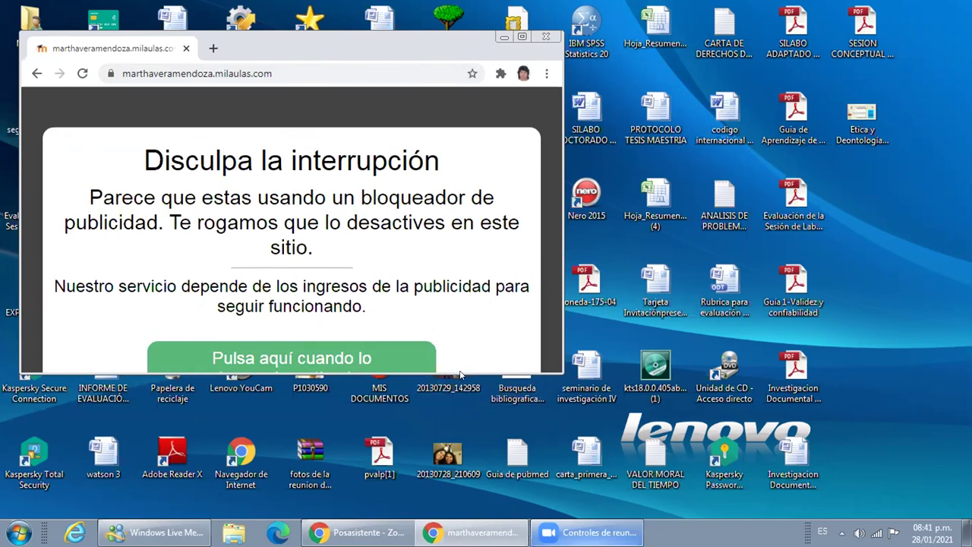
{"action": "key", "text": "ctrl+a"}
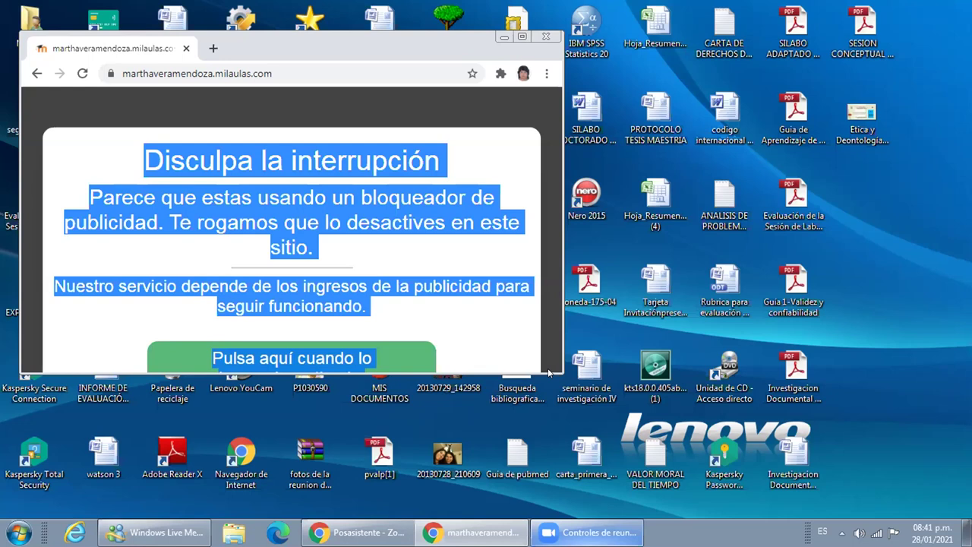
{"action": "left_click_drag", "start_coordinate": [549, 370], "coordinate": [543, 476]}
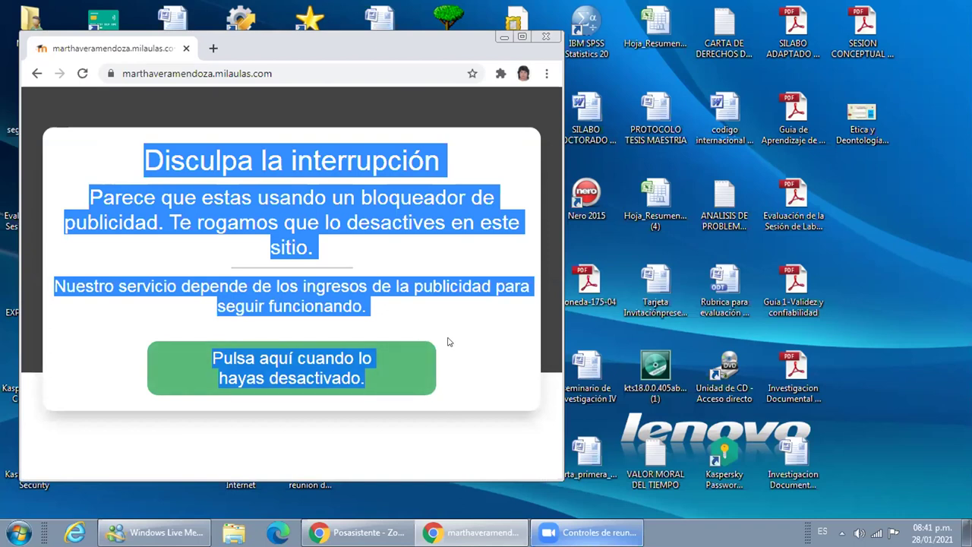
{"action": "left_click", "coordinate": [317, 363]}
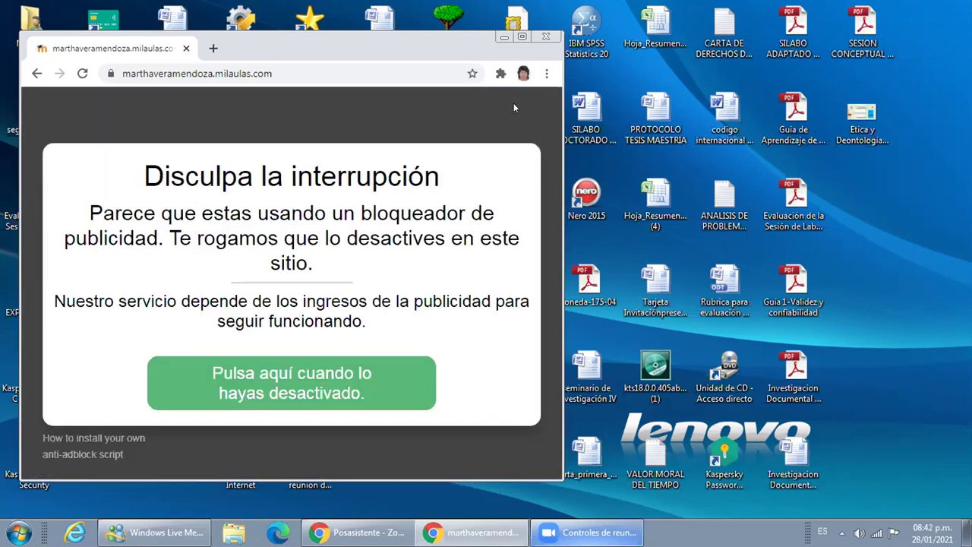
{"action": "left_click", "coordinate": [360, 373]}
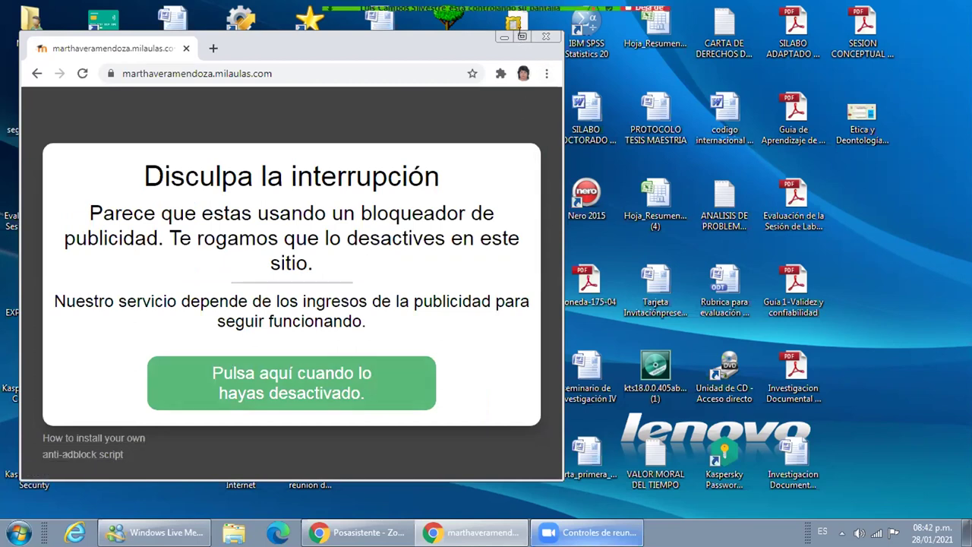
{"action": "left_click", "coordinate": [521, 36]}
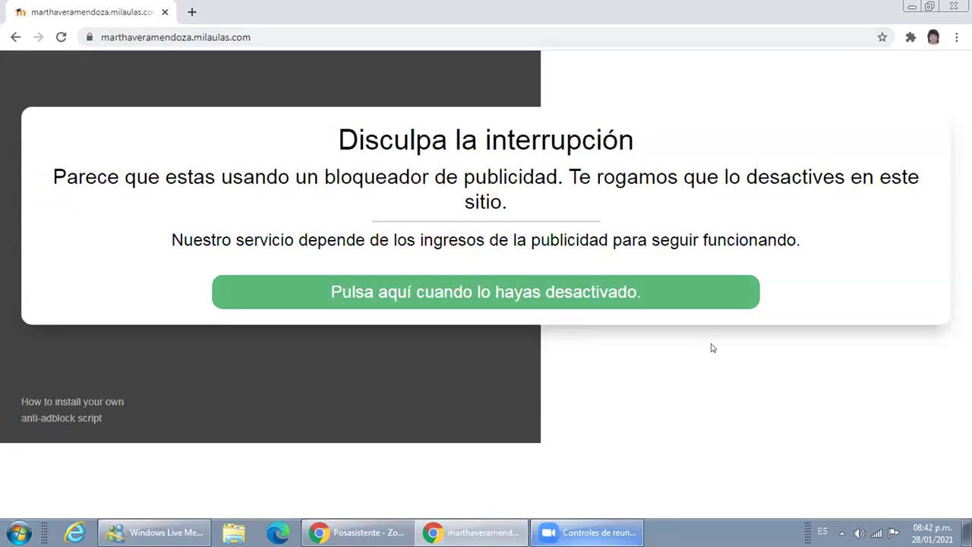
{"action": "left_click", "coordinate": [597, 294]}
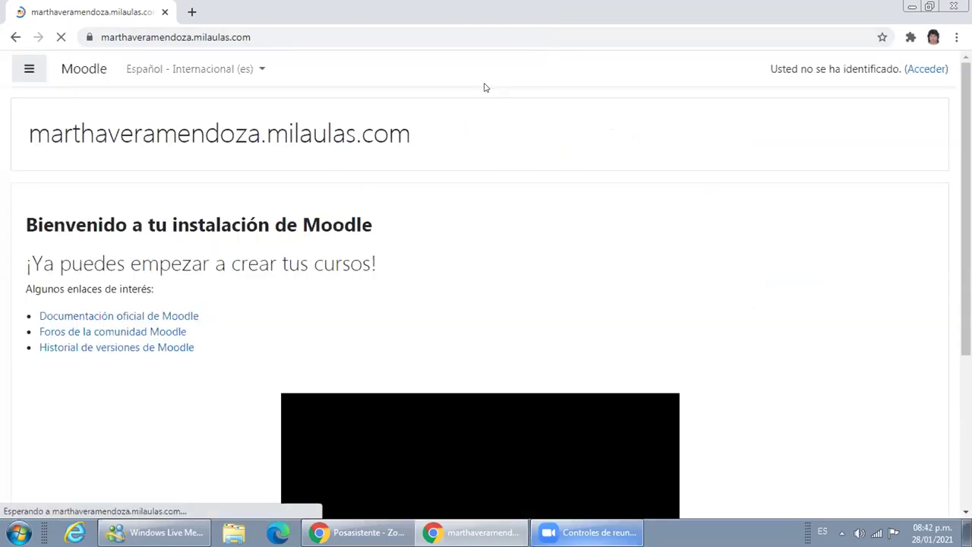
Log in through Acceder with username 'admin' and the account password.
{"action": "left_click", "coordinate": [910, 72]}
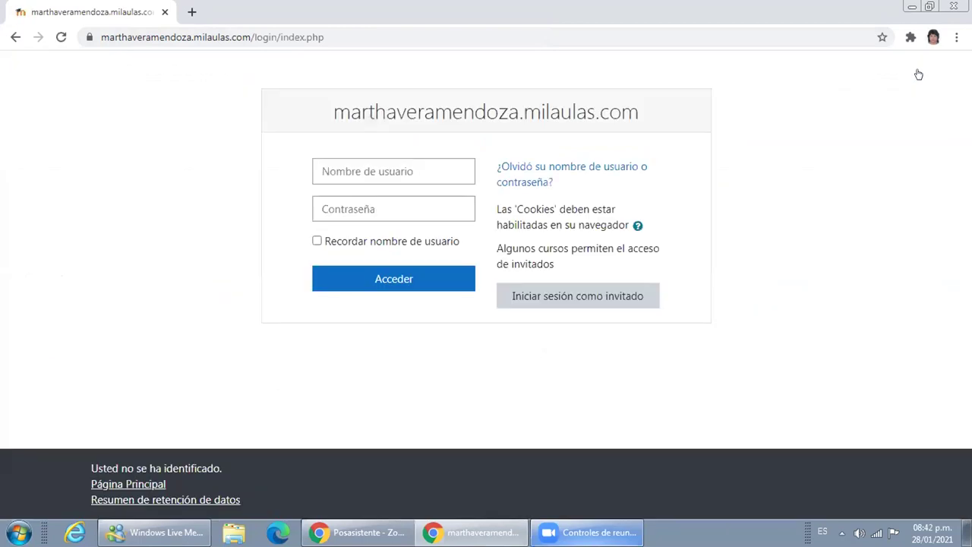
{"action": "left_click", "coordinate": [341, 169]}
{"action": "type", "text": "admin"}
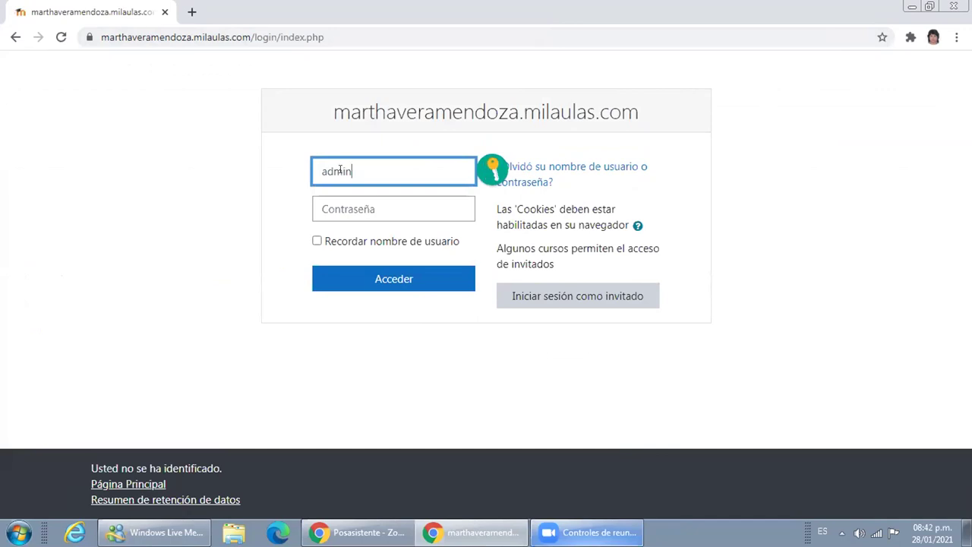
{"action": "left_click", "coordinate": [326, 204]}
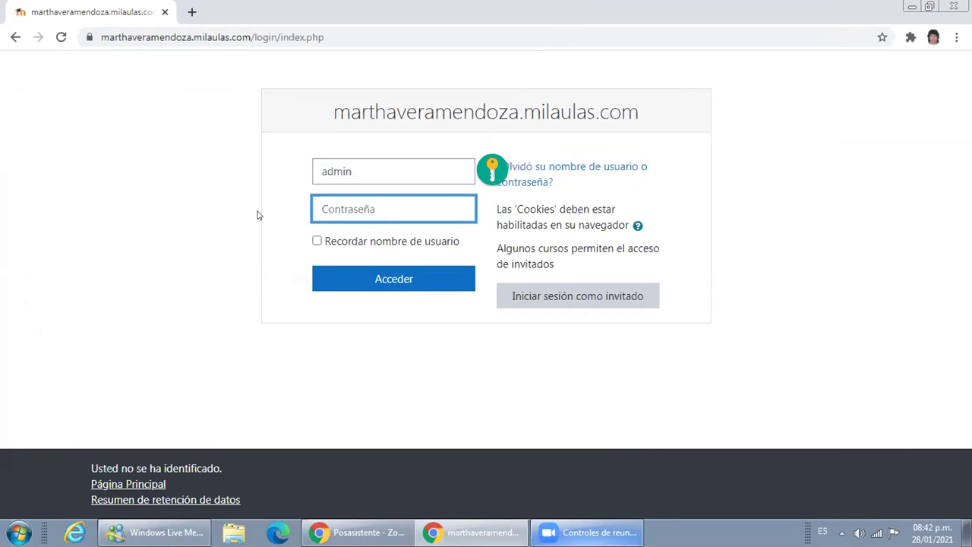
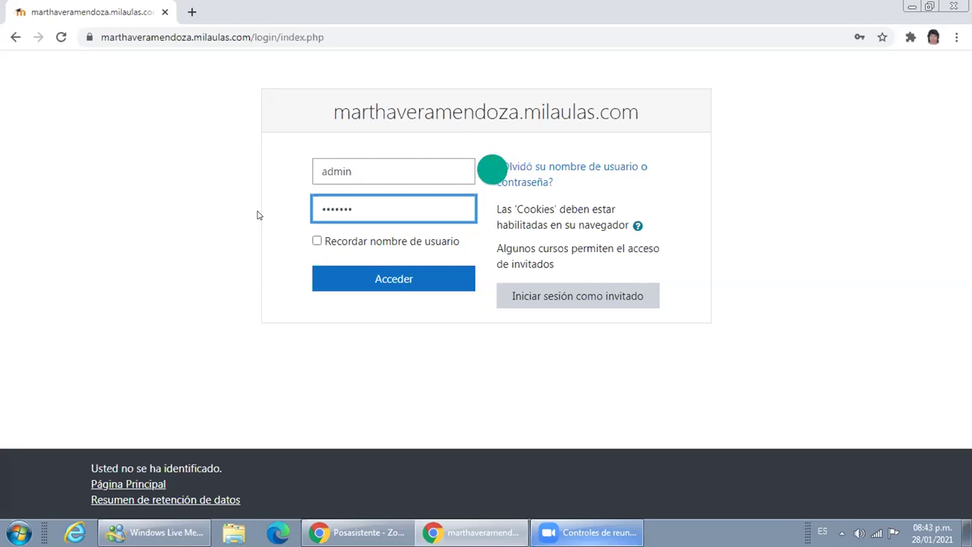
{"action": "left_click", "coordinate": [398, 284]}
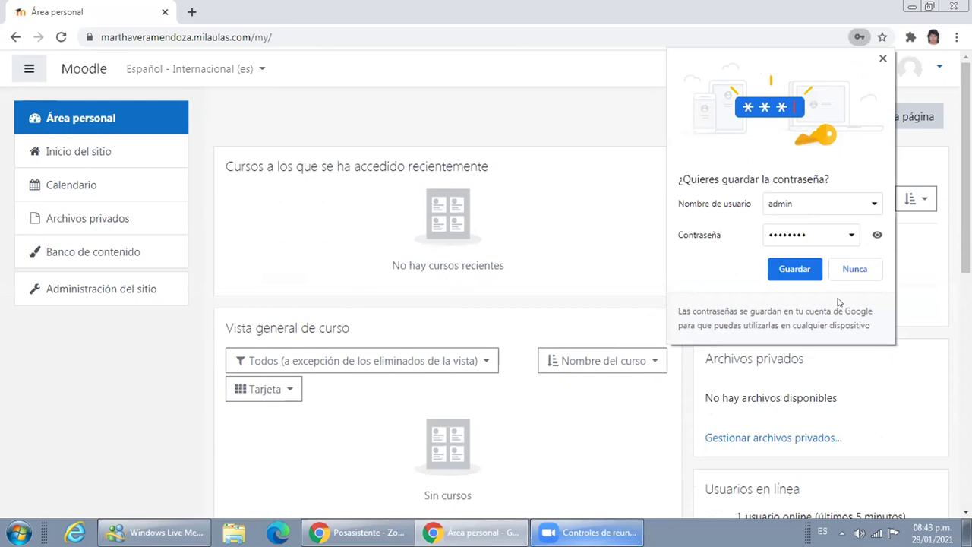
Decline Chrome's password saving with Nunca and go to Administración del sitio, down to Seguridad.
{"action": "left_click", "coordinate": [854, 269]}
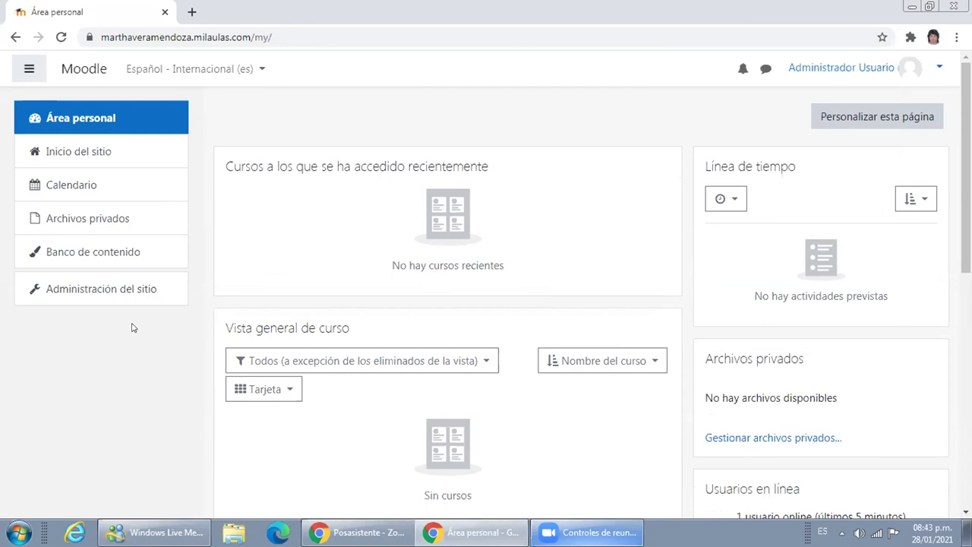
{"action": "left_click", "coordinate": [108, 292]}
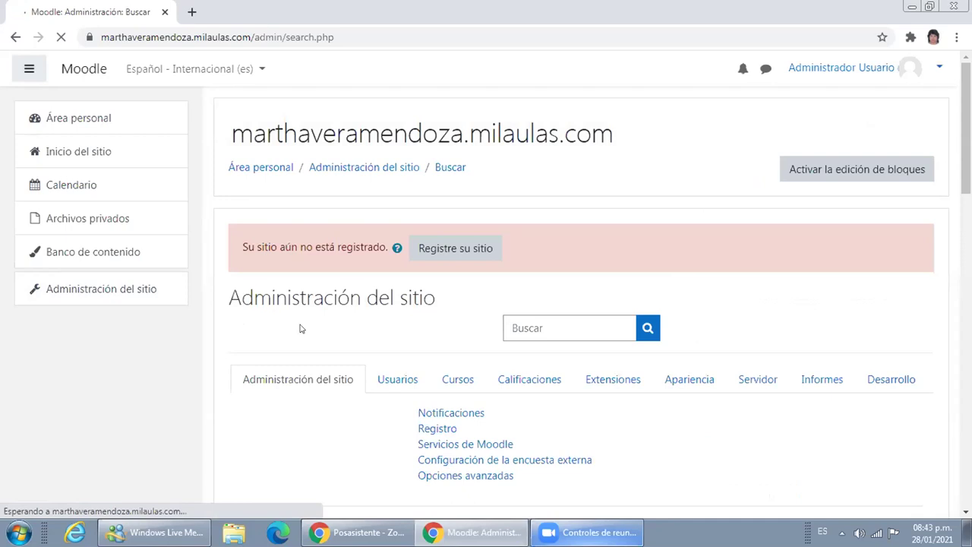
{"action": "scroll", "coordinate": [300, 326], "scroll_direction": "down", "scroll_amount": 4}
{"action": "scroll", "coordinate": [300, 327], "scroll_direction": "down", "scroll_amount": 10}
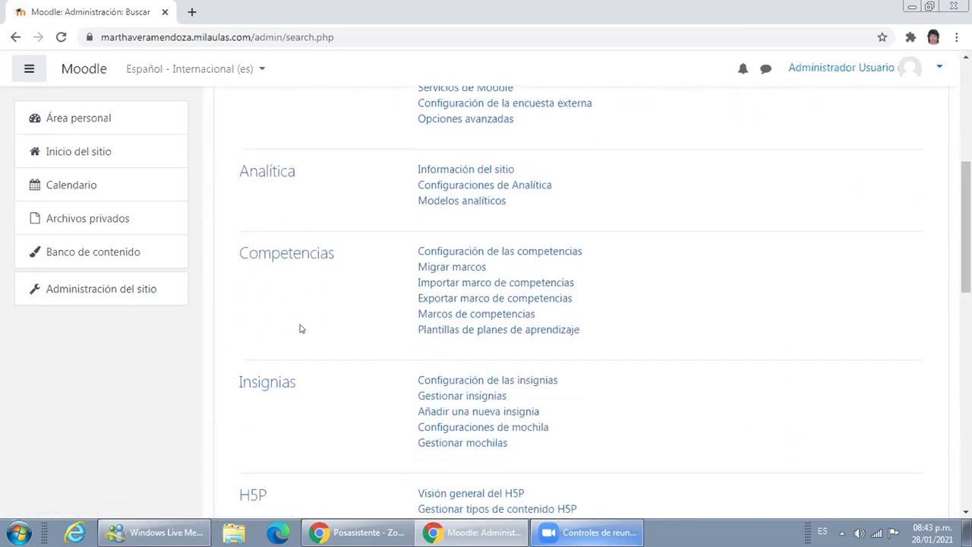
{"action": "scroll", "coordinate": [302, 328], "scroll_direction": "down", "scroll_amount": 3}
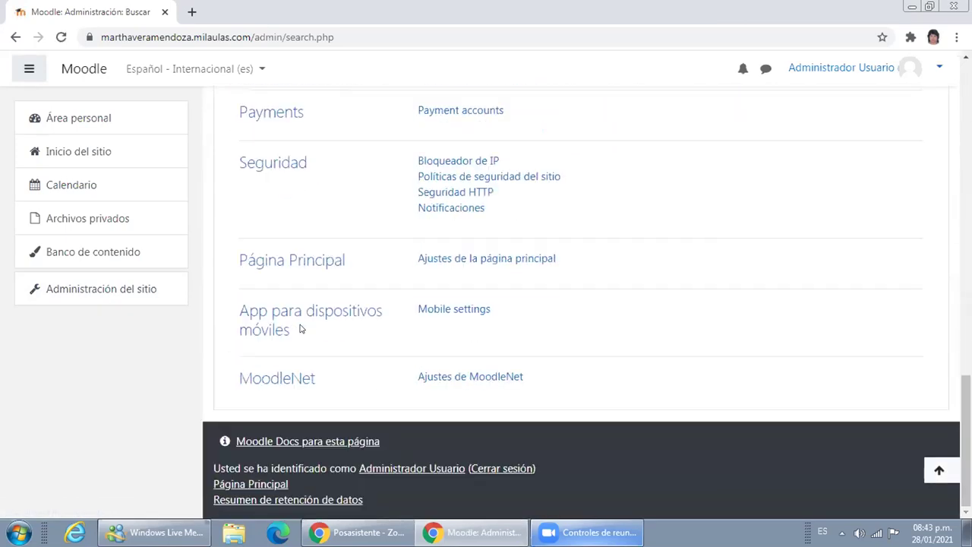
Open the Seguridad category and review it down to the Política de contraseñas section.
{"action": "left_click", "coordinate": [279, 169]}
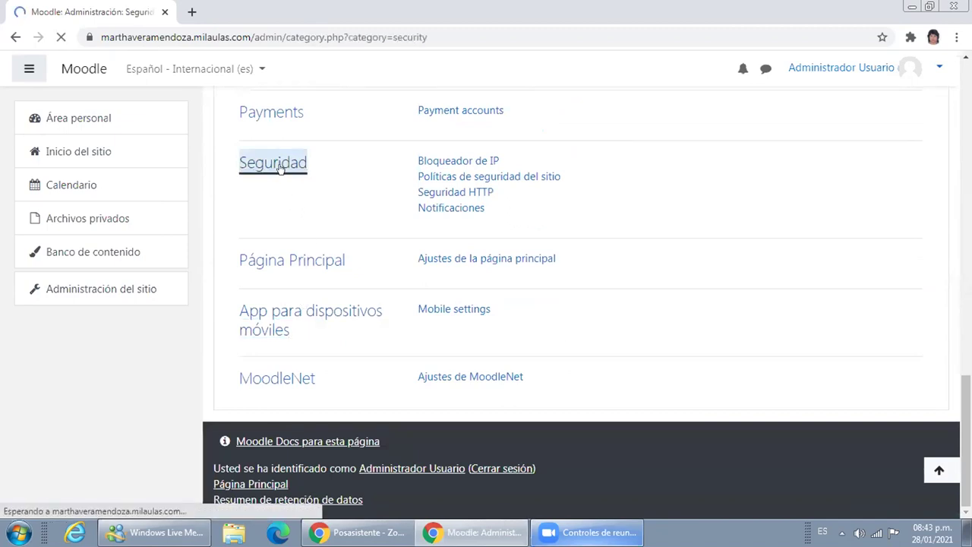
{"action": "scroll", "coordinate": [233, 273], "scroll_direction": "down", "scroll_amount": 5}
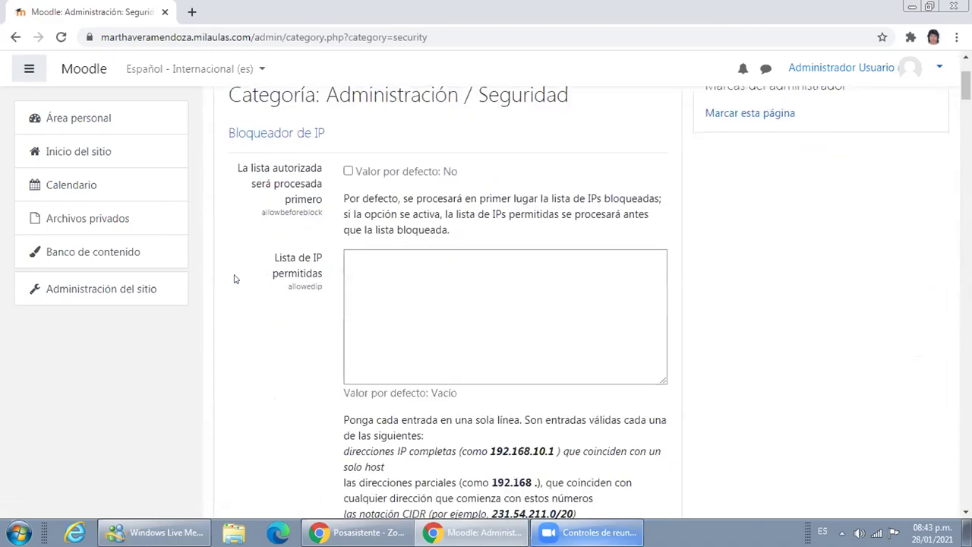
{"action": "scroll", "coordinate": [235, 279], "scroll_direction": "down", "scroll_amount": 3}
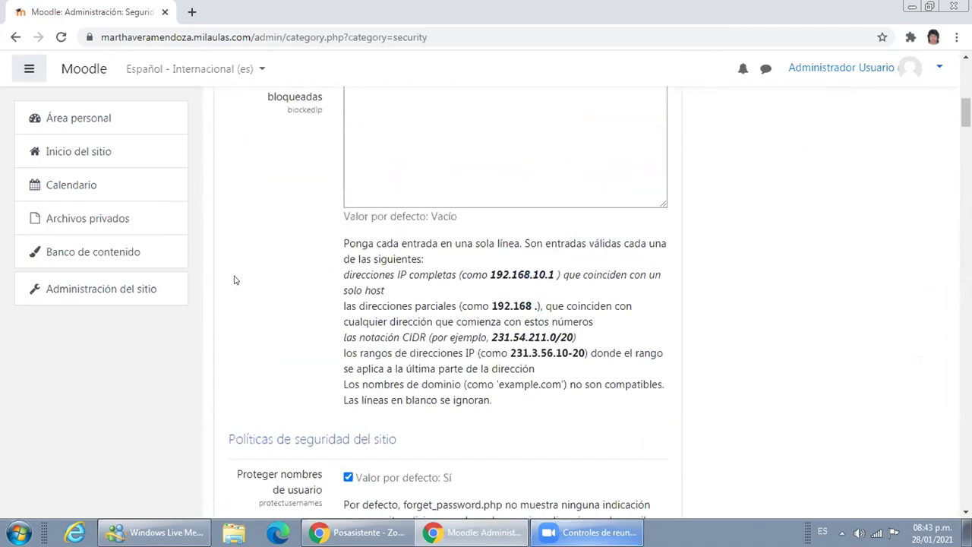
{"action": "scroll", "coordinate": [234, 279], "scroll_direction": "down", "scroll_amount": 9}
{"action": "scroll", "coordinate": [235, 280], "scroll_direction": "down", "scroll_amount": 15}
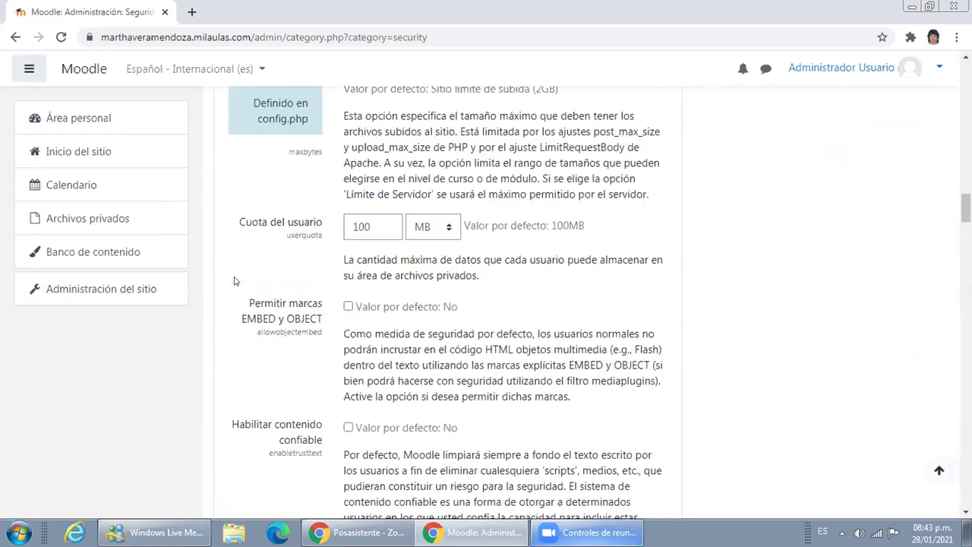
{"action": "scroll", "coordinate": [235, 280], "scroll_direction": "down", "scroll_amount": 15}
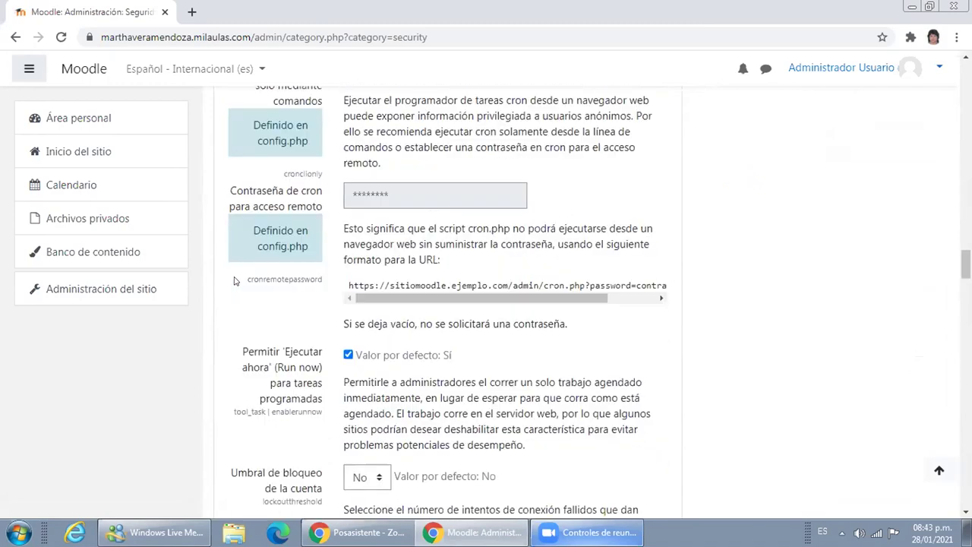
{"action": "scroll", "coordinate": [234, 281], "scroll_direction": "down", "scroll_amount": 4}
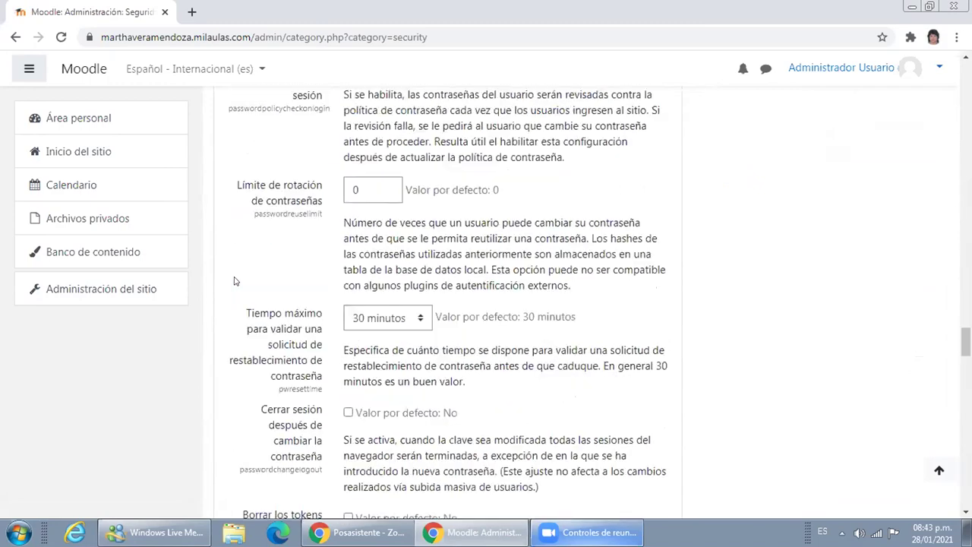
{"action": "scroll", "coordinate": [235, 281], "scroll_direction": "down", "scroll_amount": 5}
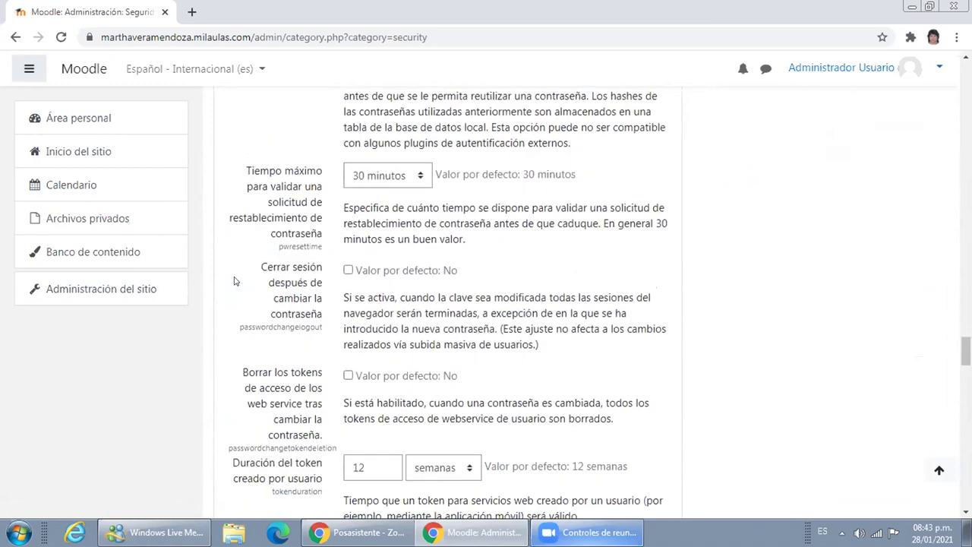
{"action": "scroll", "coordinate": [234, 280], "scroll_direction": "down", "scroll_amount": 6}
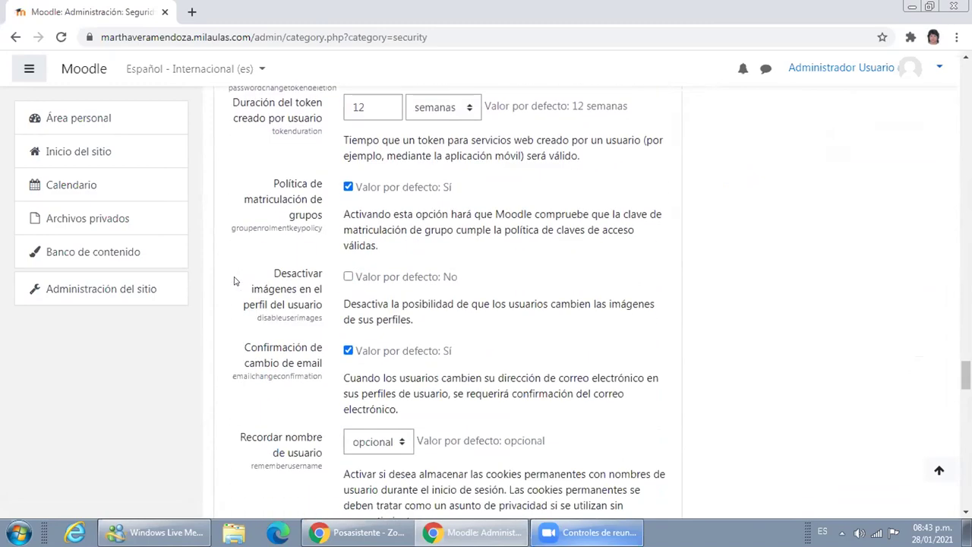
{"action": "scroll", "coordinate": [235, 281], "scroll_direction": "up", "scroll_amount": 3}
{"action": "scroll", "coordinate": [235, 281], "scroll_direction": "up", "scroll_amount": 12}
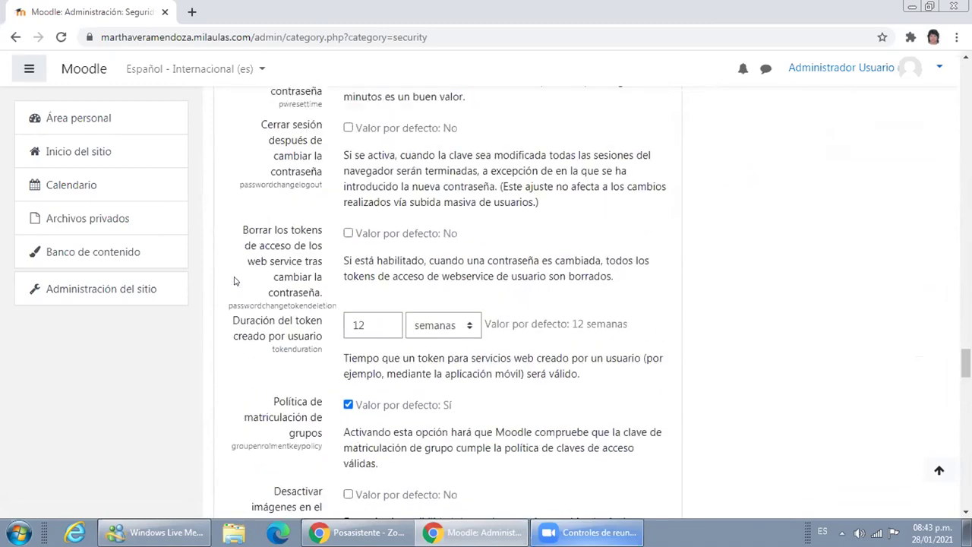
Set the password policy's Dígitos and Minúsculas requirements to 0.
{"action": "scroll", "coordinate": [238, 282], "scroll_direction": "up", "scroll_amount": 2}
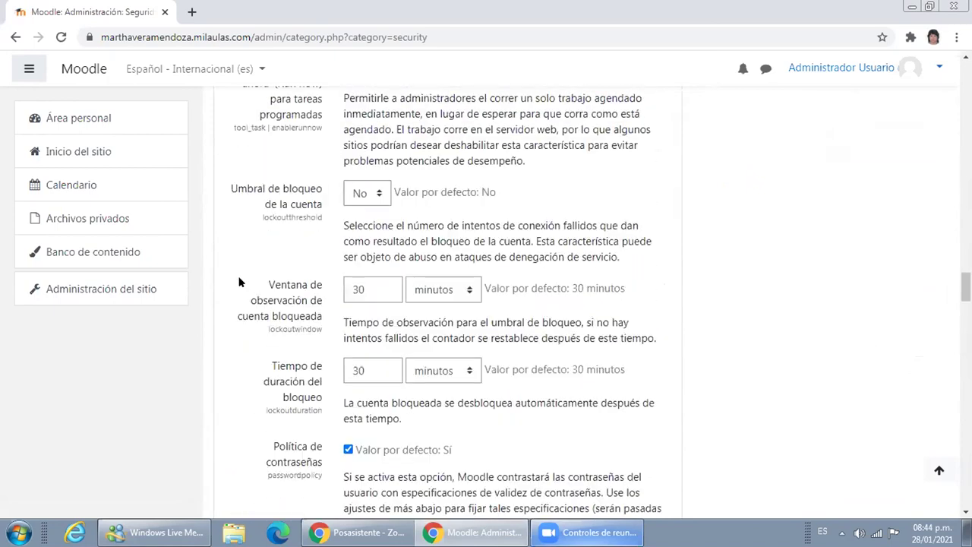
{"action": "scroll", "coordinate": [239, 282], "scroll_direction": "down", "scroll_amount": 1}
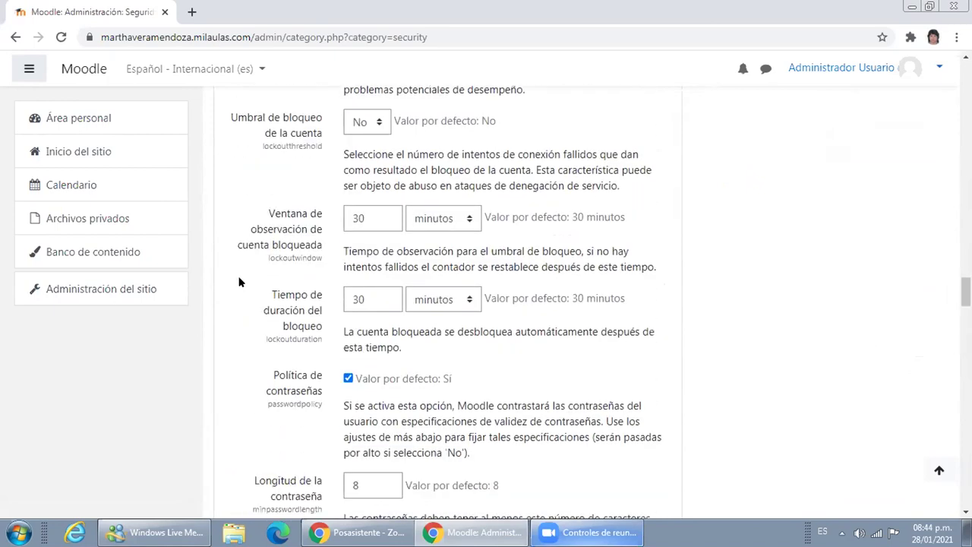
{"action": "scroll", "coordinate": [238, 281], "scroll_direction": "down", "scroll_amount": 1}
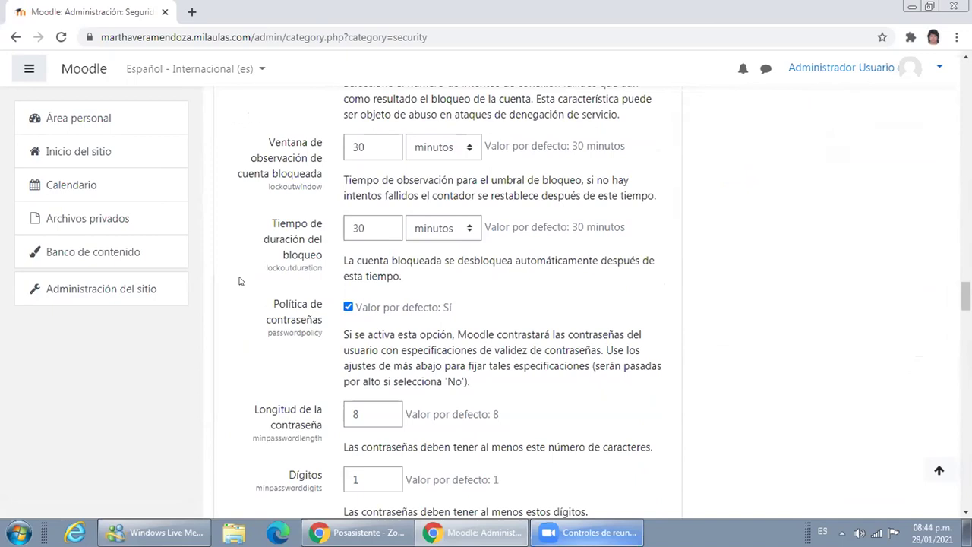
{"action": "scroll", "coordinate": [275, 294], "scroll_direction": "down", "scroll_amount": 1}
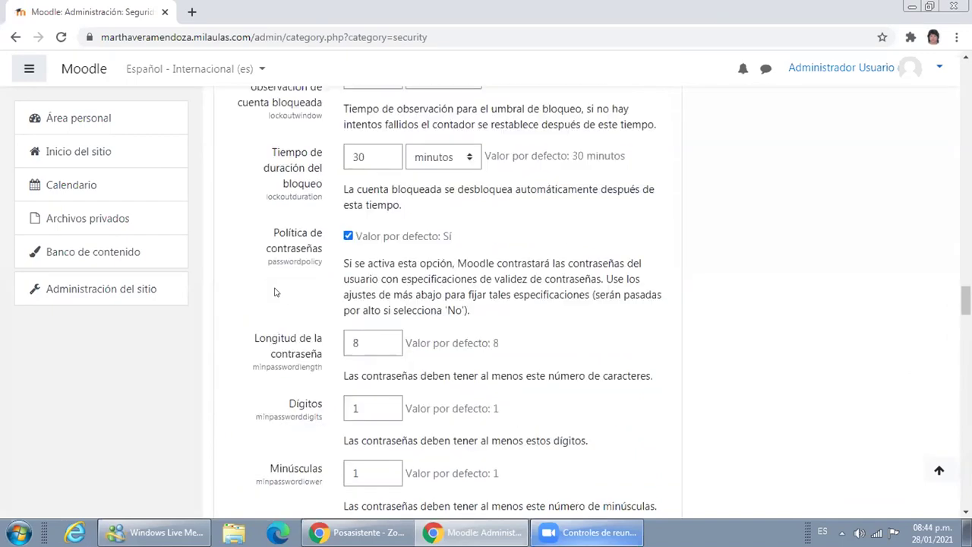
{"action": "scroll", "coordinate": [275, 290], "scroll_direction": "down", "scroll_amount": 1}
{"action": "scroll", "coordinate": [272, 292], "scroll_direction": "down", "scroll_amount": 1}
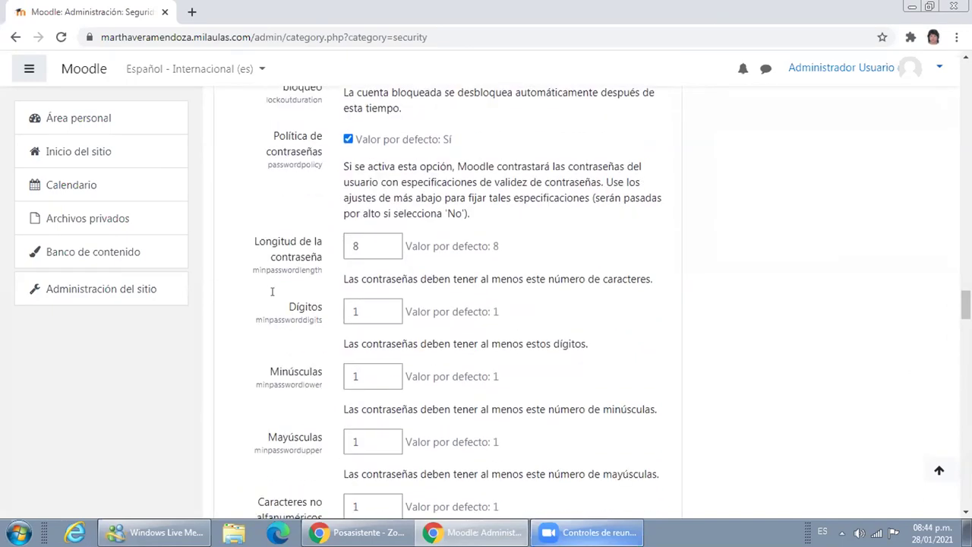
{"action": "scroll", "coordinate": [272, 292], "scroll_direction": "down", "scroll_amount": 1}
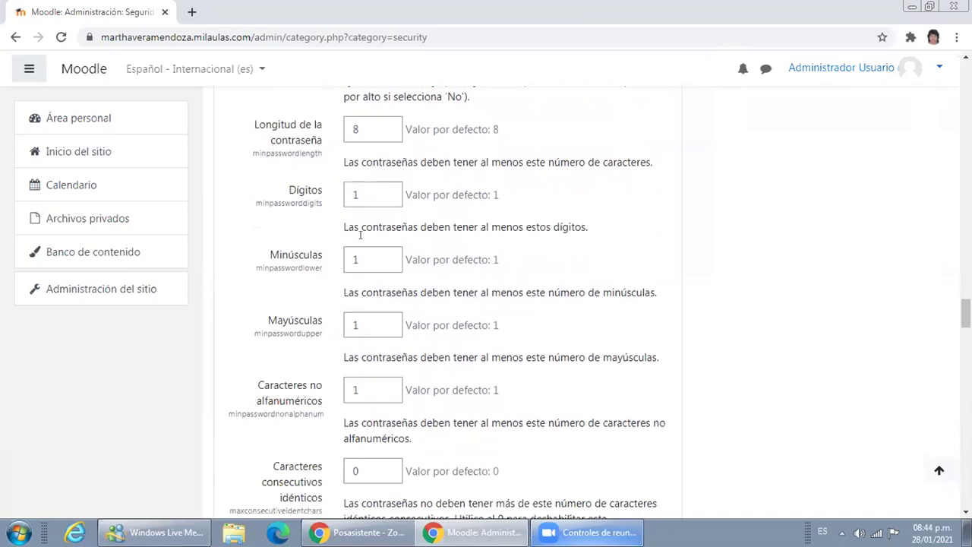
{"action": "left_click", "coordinate": [353, 194]}
{"action": "key", "text": "BackSpace"}
{"action": "type", "text": "0"}
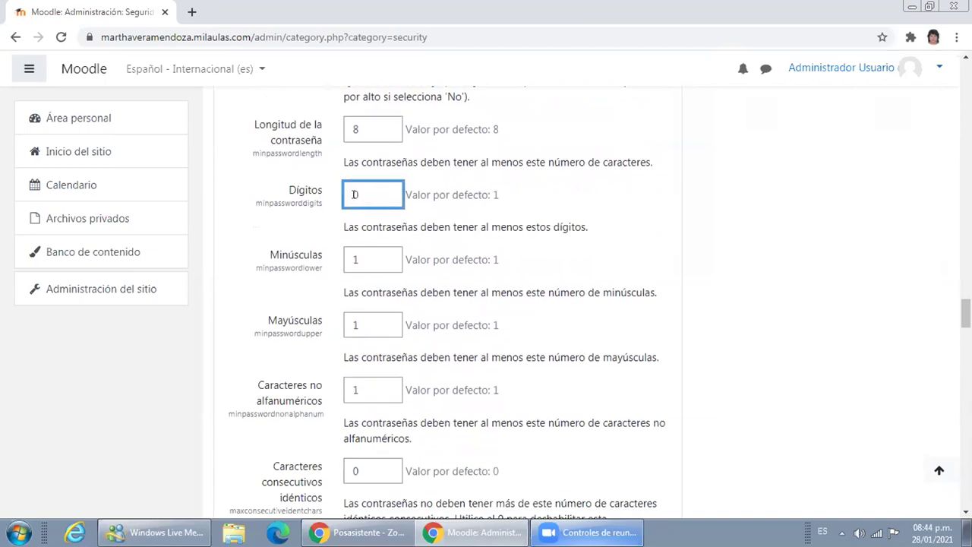
{"action": "left_click", "coordinate": [371, 259]}
{"action": "key", "text": "BackSpace"}
{"action": "type", "text": "0"}
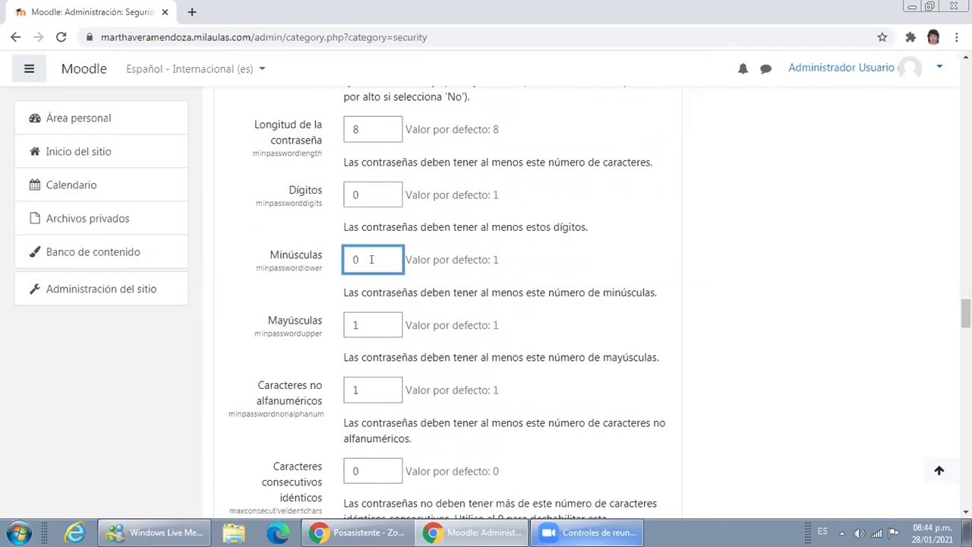
Set Mayúsculas and Caracteres no alfanuméricos to 0 and save with Guardar cambios.
{"action": "left_click", "coordinate": [367, 320]}
{"action": "key", "text": "BackSpace"}
{"action": "type", "text": "0"}
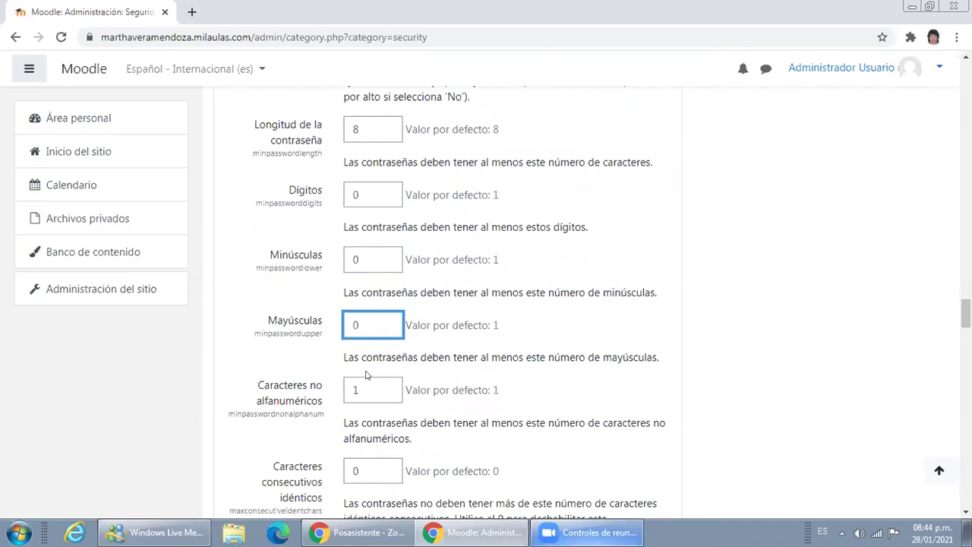
{"action": "left_click", "coordinate": [362, 386]}
{"action": "key", "text": "BackSpace"}
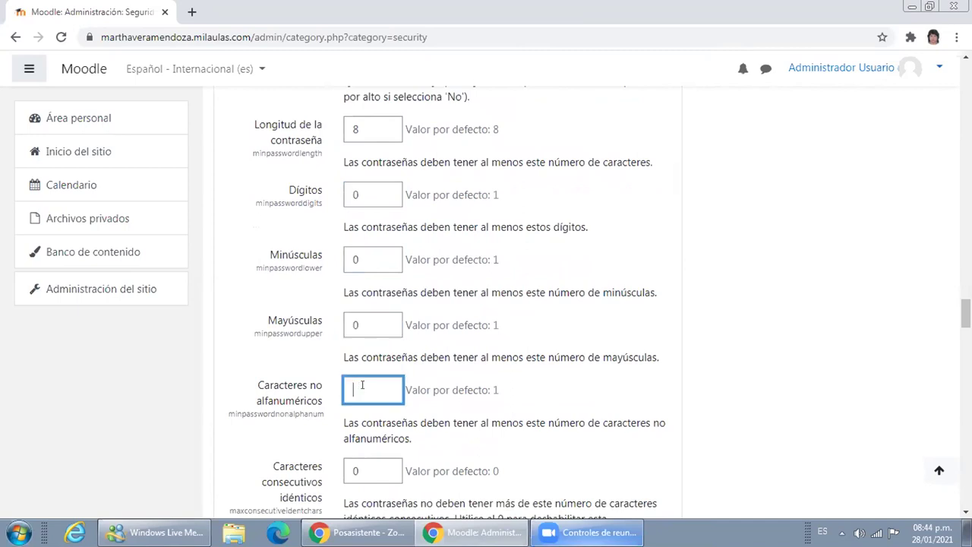
{"action": "type", "text": "0"}
{"action": "left_click", "coordinate": [204, 328]}
{"action": "scroll", "coordinate": [204, 329], "scroll_direction": "down", "scroll_amount": 5}
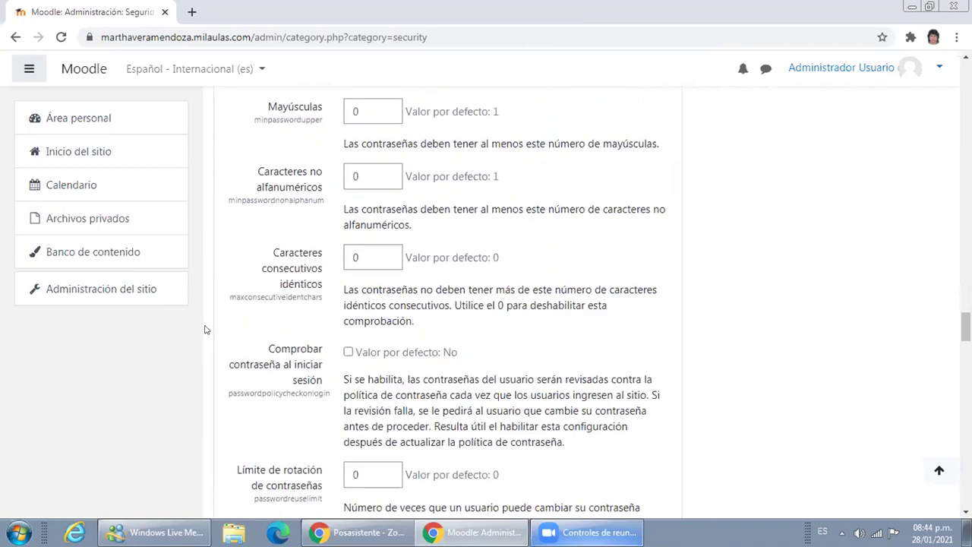
{"action": "scroll", "coordinate": [204, 329], "scroll_direction": "down", "scroll_amount": 15}
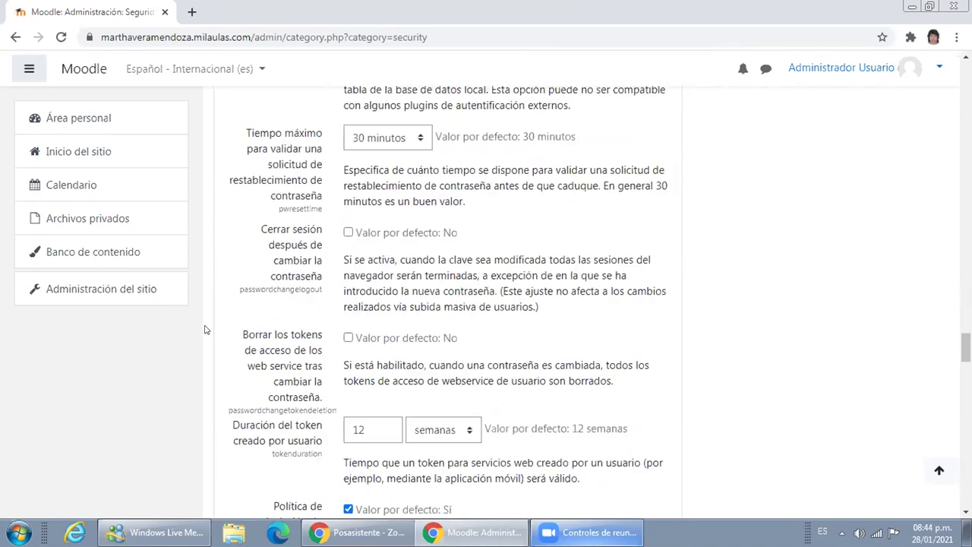
{"action": "scroll", "coordinate": [204, 329], "scroll_direction": "down", "scroll_amount": 15}
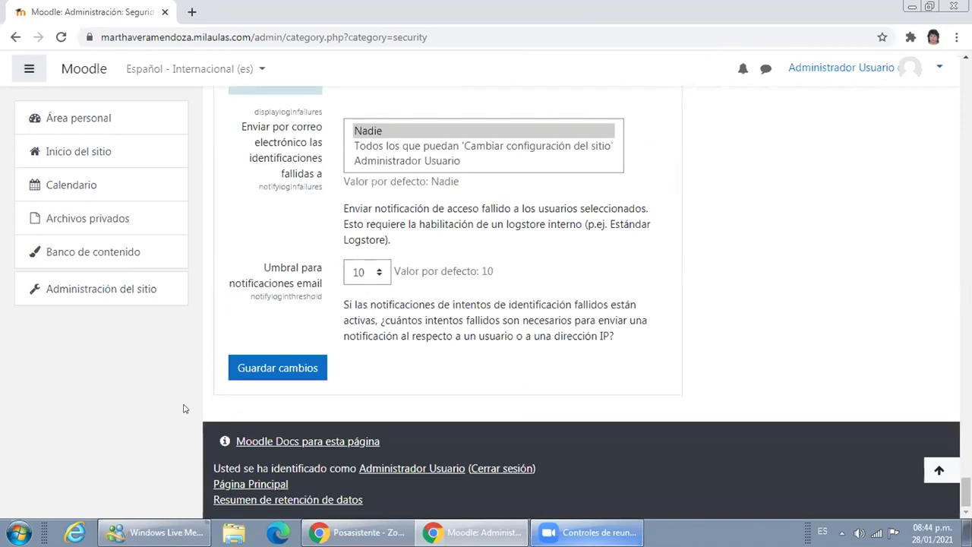
{"action": "left_click", "coordinate": [281, 370]}
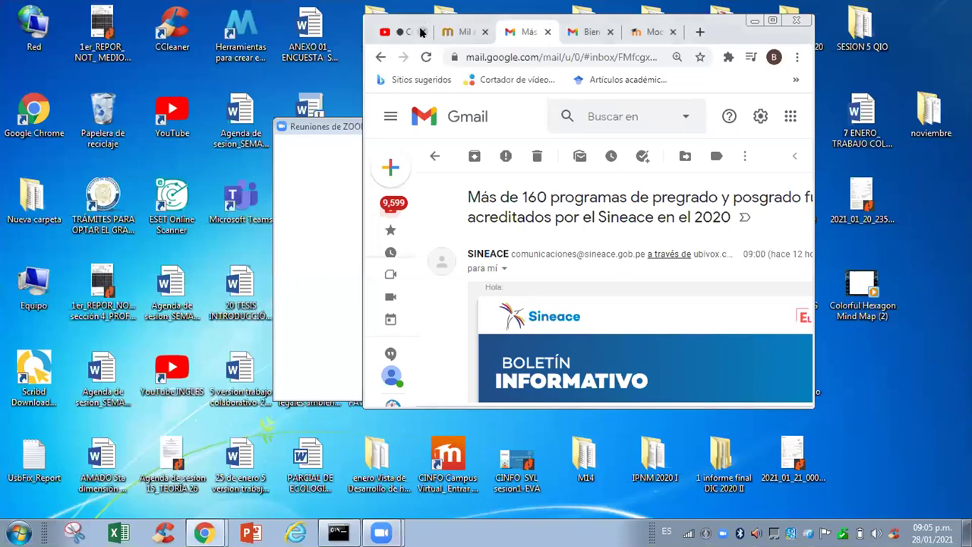
Close the YouTube tab, enlarge the Sineace 'Boletín informativo' image, and maximize Chrome.
{"action": "left_click", "coordinate": [422, 32]}
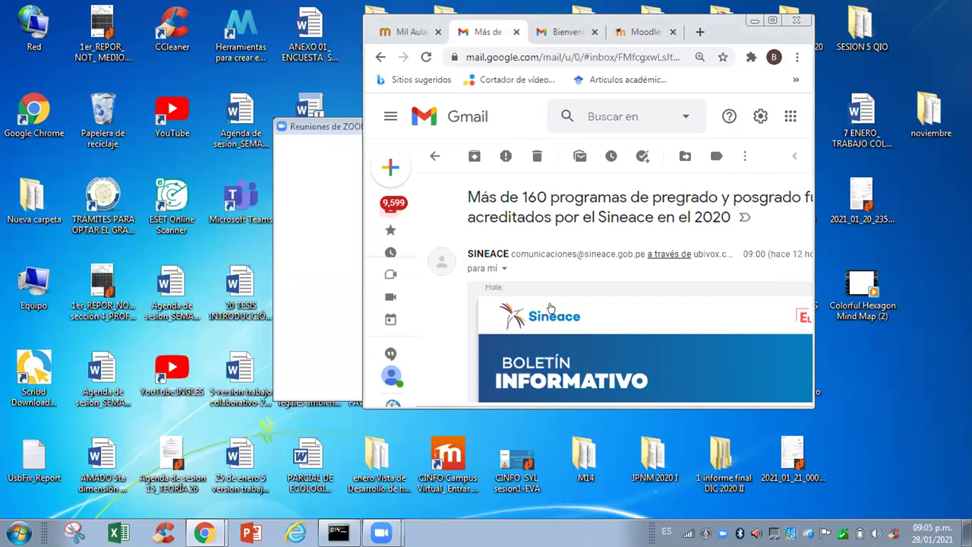
{"action": "left_click", "coordinate": [550, 308]}
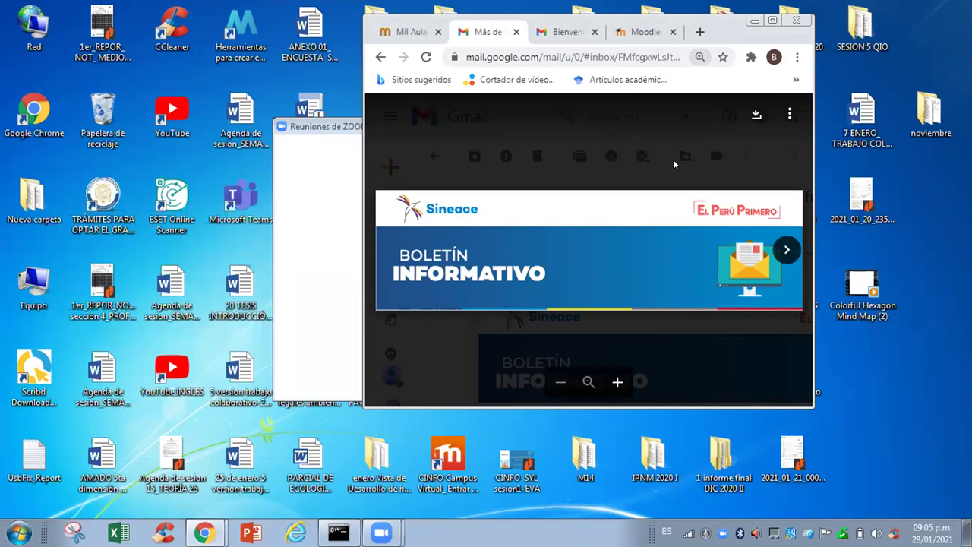
{"action": "double_click", "coordinate": [511, 29]}
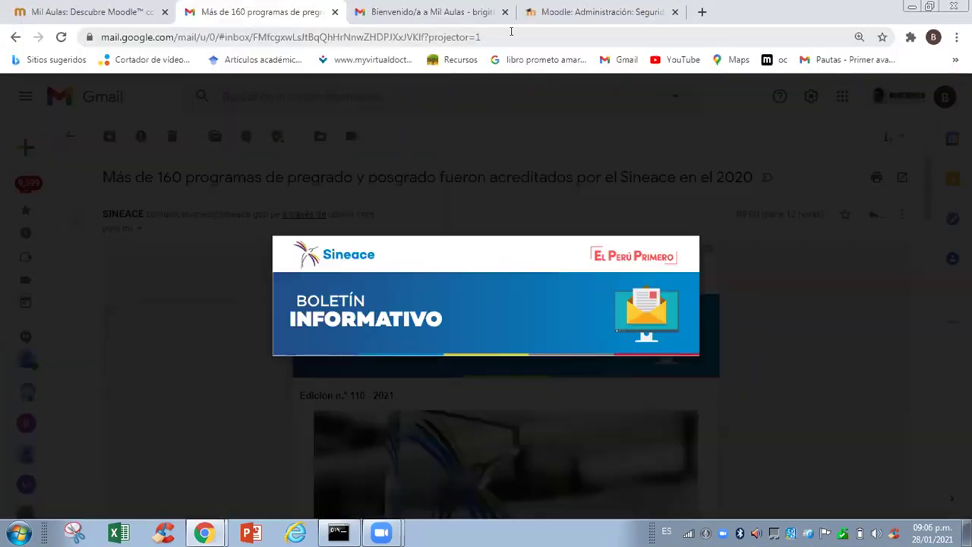
Switch to the 'Moodle: Administración: Seguridad' tab showing 'Cambios actualizados'.
{"action": "left_click", "coordinate": [587, 14]}
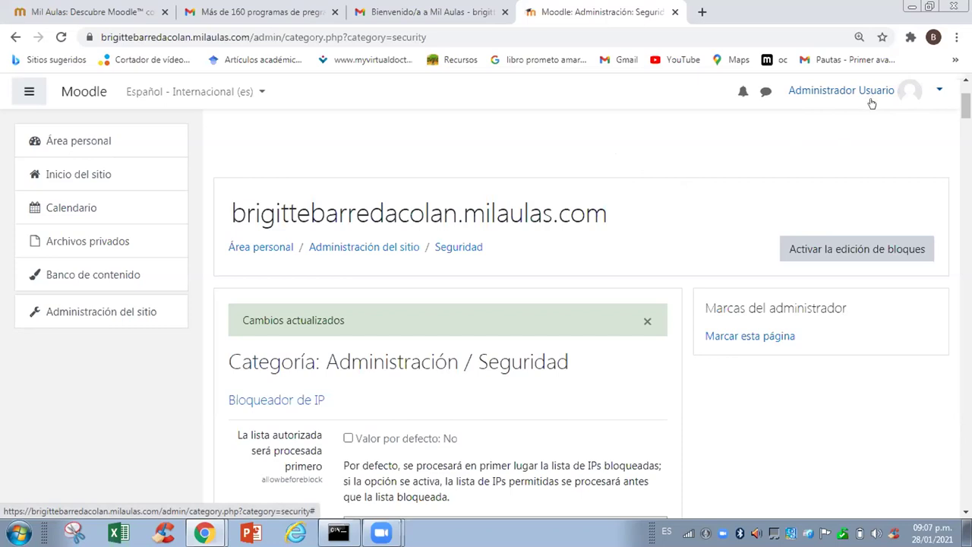
Open the Administrador Usuario profile from the account menu and scroll to Detalles de usuario.
{"action": "left_click", "coordinate": [938, 90]}
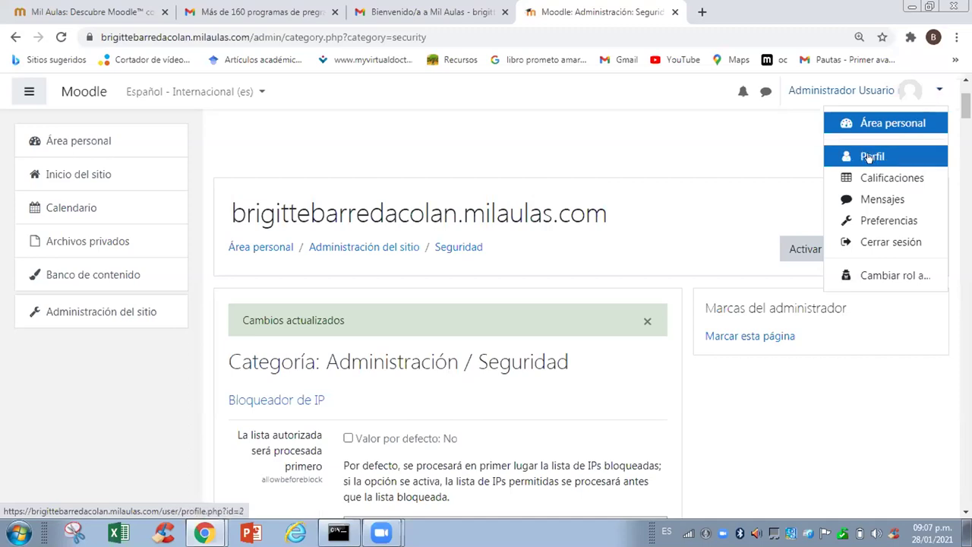
{"action": "left_click", "coordinate": [872, 157]}
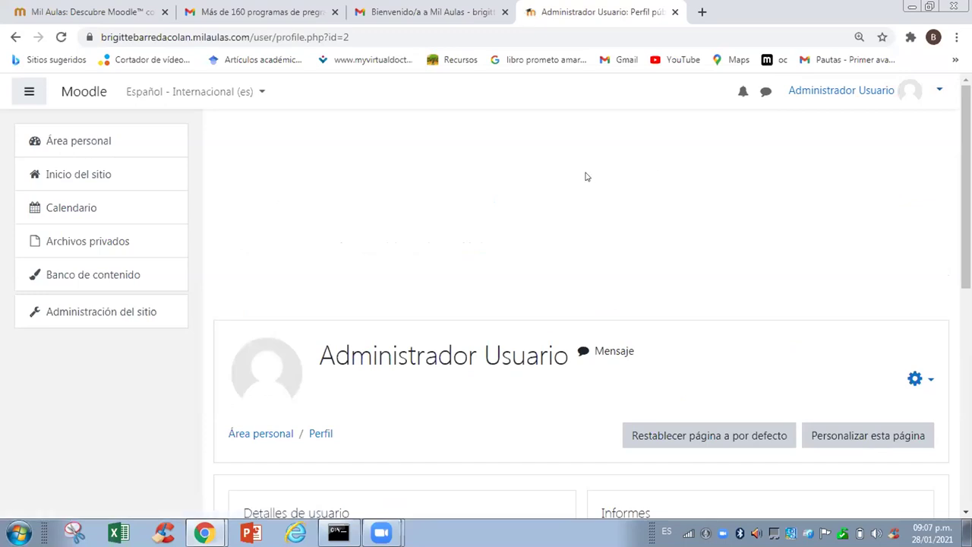
{"action": "scroll", "coordinate": [584, 187], "scroll_direction": "down", "scroll_amount": 1}
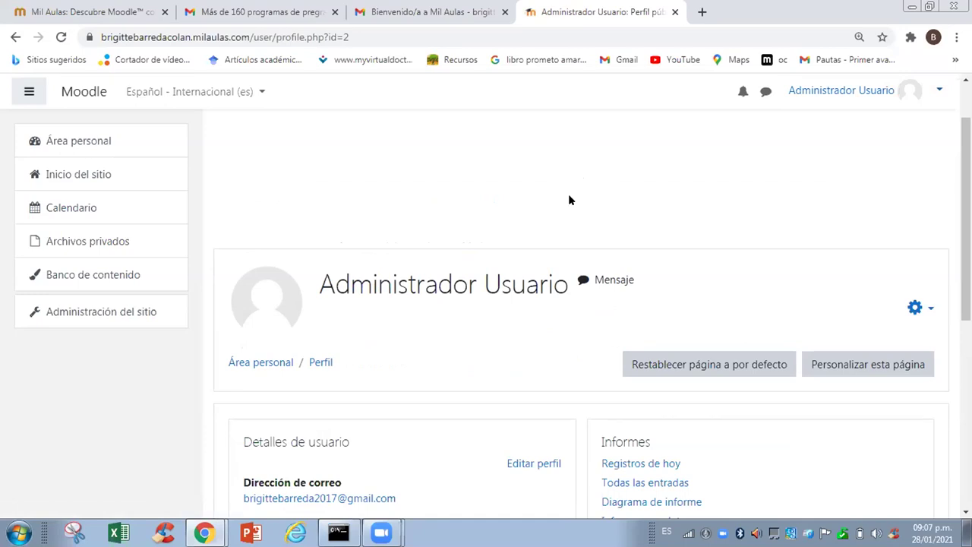
{"action": "scroll", "coordinate": [569, 200], "scroll_direction": "down", "scroll_amount": 2}
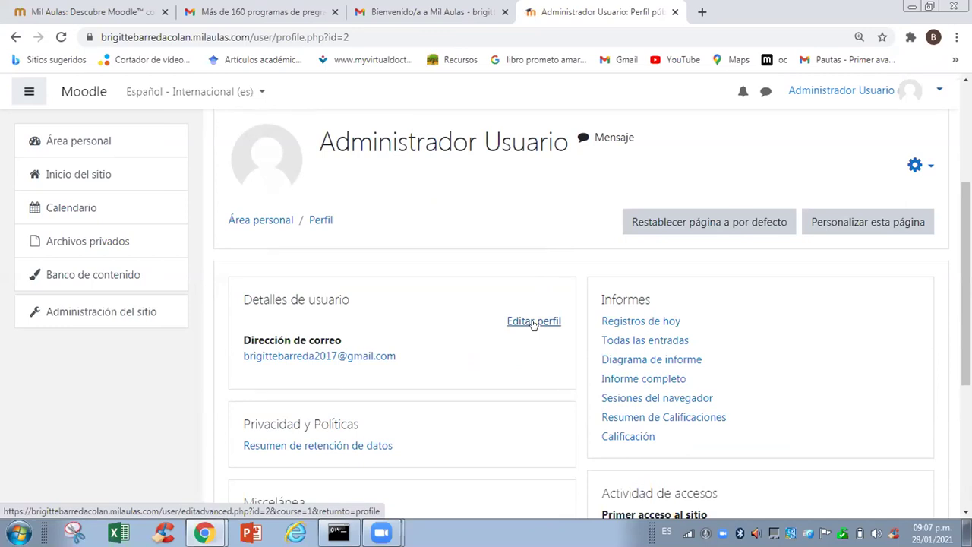
Open the administrator's Editar perfil form, closing the advertisement pop-up.
{"action": "left_click", "coordinate": [532, 322]}
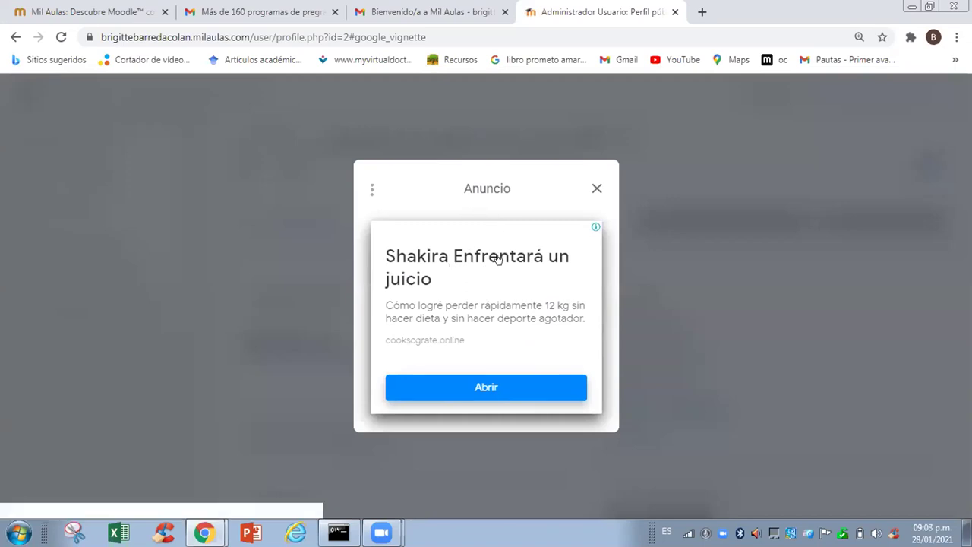
{"action": "left_click", "coordinate": [597, 188]}
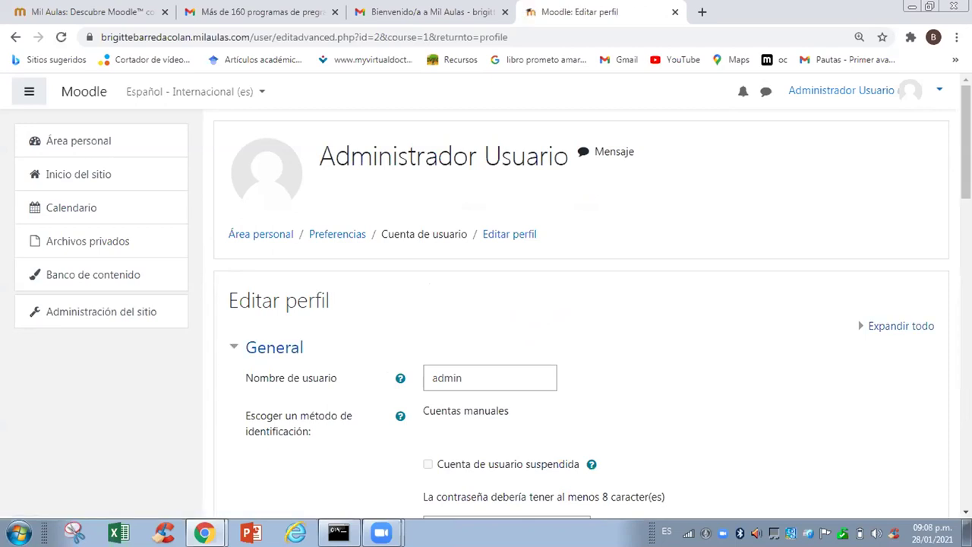
Confirm the username reads admin and enter a new 8-character password in Nueva contraseña.
{"action": "scroll", "coordinate": [581, 315], "scroll_direction": "down", "scroll_amount": 3}
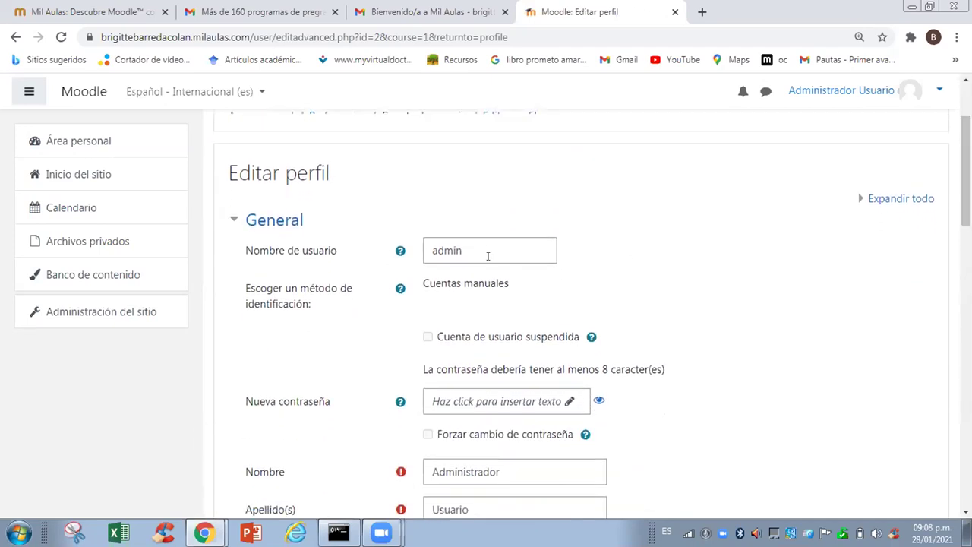
{"action": "left_click", "coordinate": [490, 247]}
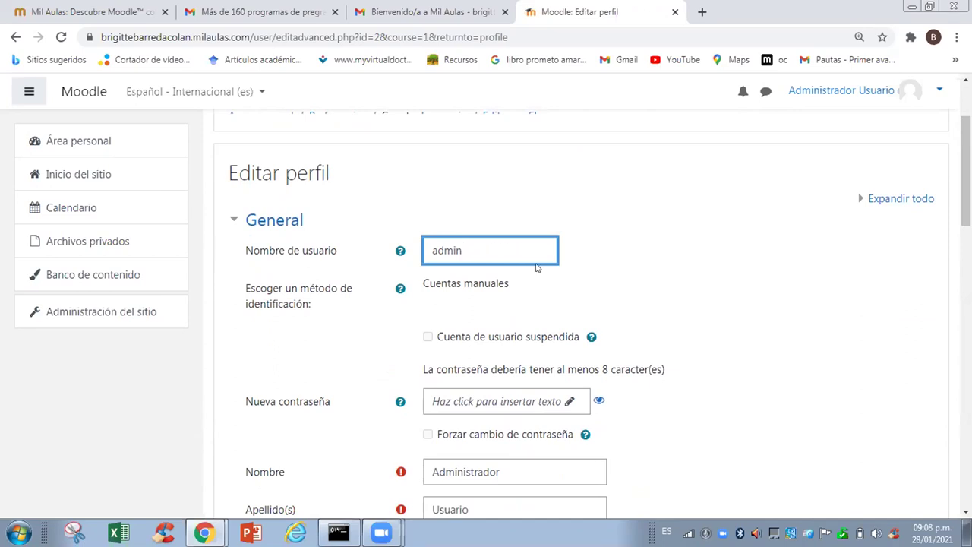
{"action": "scroll", "coordinate": [514, 283], "scroll_direction": "down", "scroll_amount": 1}
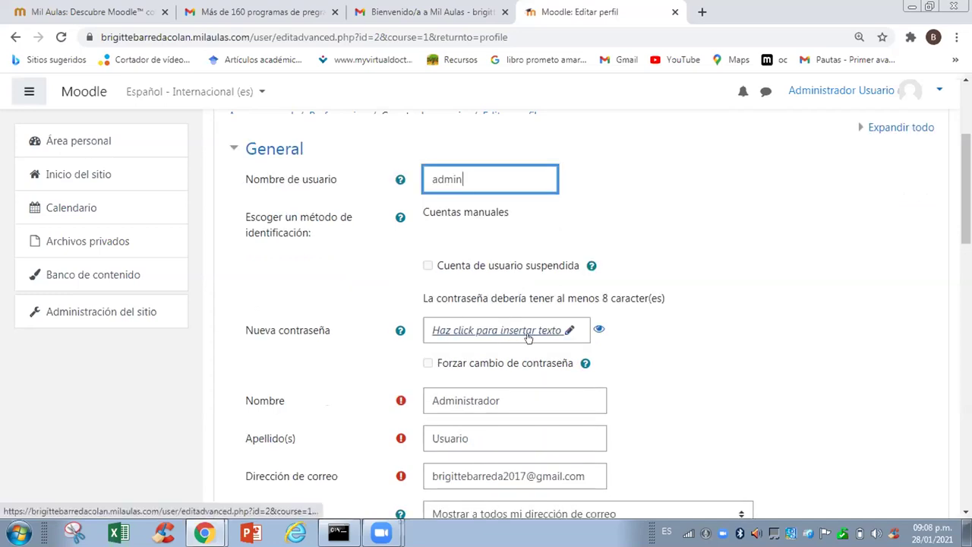
{"action": "scroll", "coordinate": [516, 330], "scroll_direction": "down", "scroll_amount": 1}
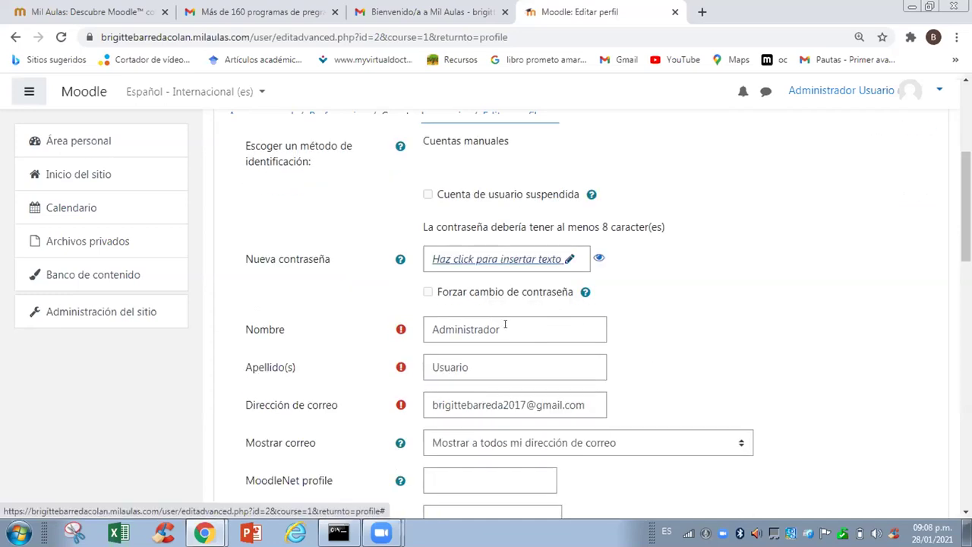
{"action": "left_click", "coordinate": [472, 258]}
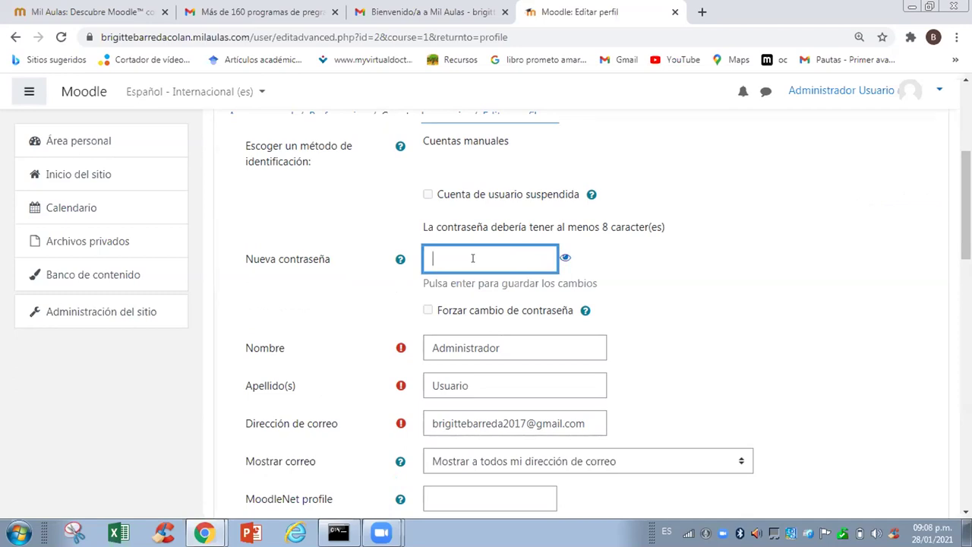
{"action": "type", "text": "••••••••"}
{"action": "left_click", "coordinate": [564, 259]}
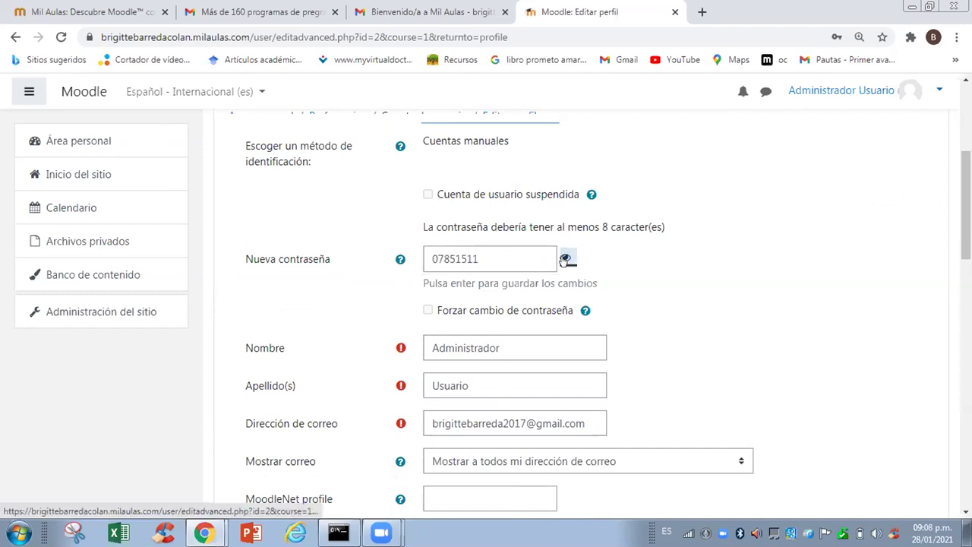
{"action": "left_click", "coordinate": [564, 259]}
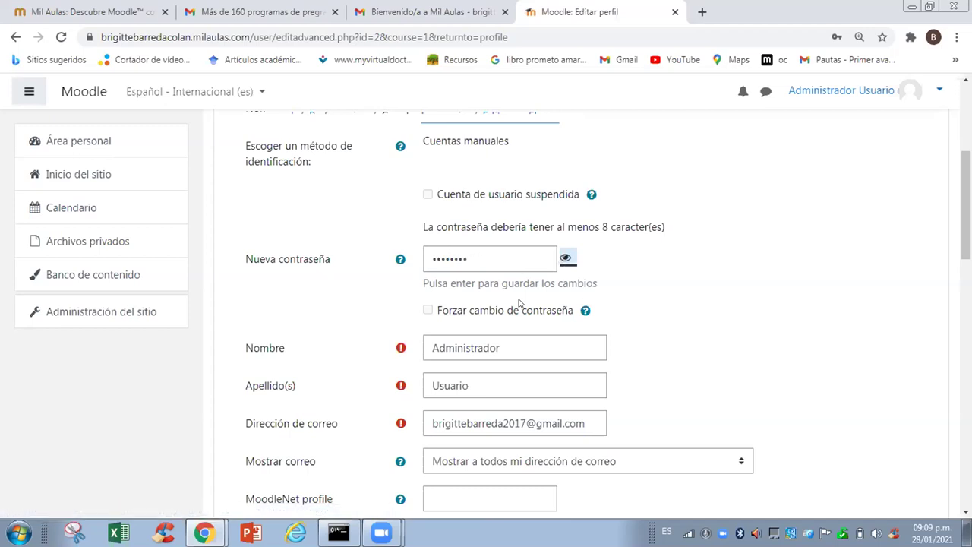
{"action": "scroll", "coordinate": [519, 302], "scroll_direction": "down", "scroll_amount": 2}
Replace 'Administrador' in Nombre with the owner's first name, capitalised, then recheck the username admin.
{"action": "left_click", "coordinate": [512, 203]}
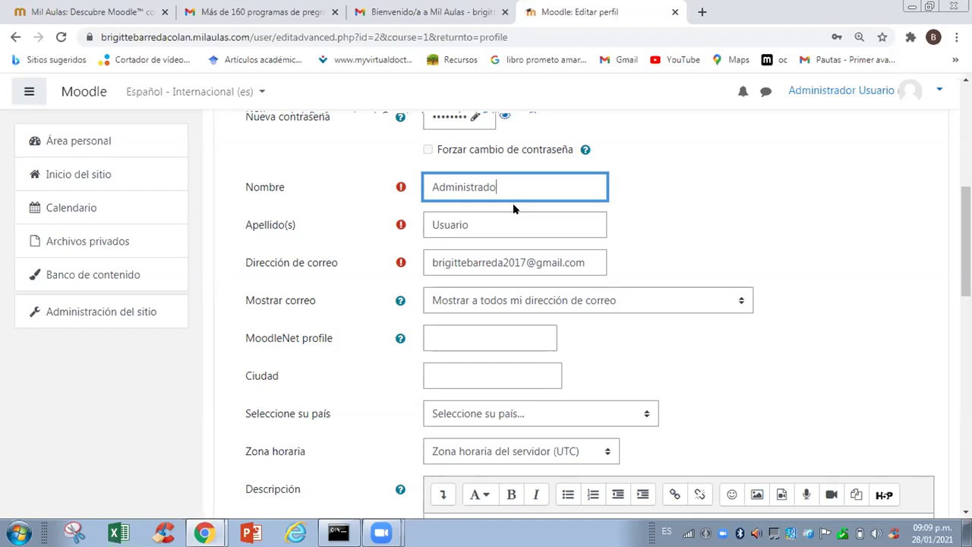
{"action": "key", "text": "BackSpace"}
{"action": "key", "text": "BackSpace"}
{"action": "key", "text": "BackSpace"}
{"action": "key", "text": "BackSpace"}
{"action": "key", "text": "BackSpace"}
{"action": "key", "text": "BackSpace"}
{"action": "key", "text": "BackSpace"}
{"action": "key", "text": "BackSpace"}
{"action": "key", "text": "BackSpace"}
{"action": "key", "text": "BackSpace"}
{"action": "key", "text": "BackSpace"}
{"action": "type", "text": "bRIGITTE"}
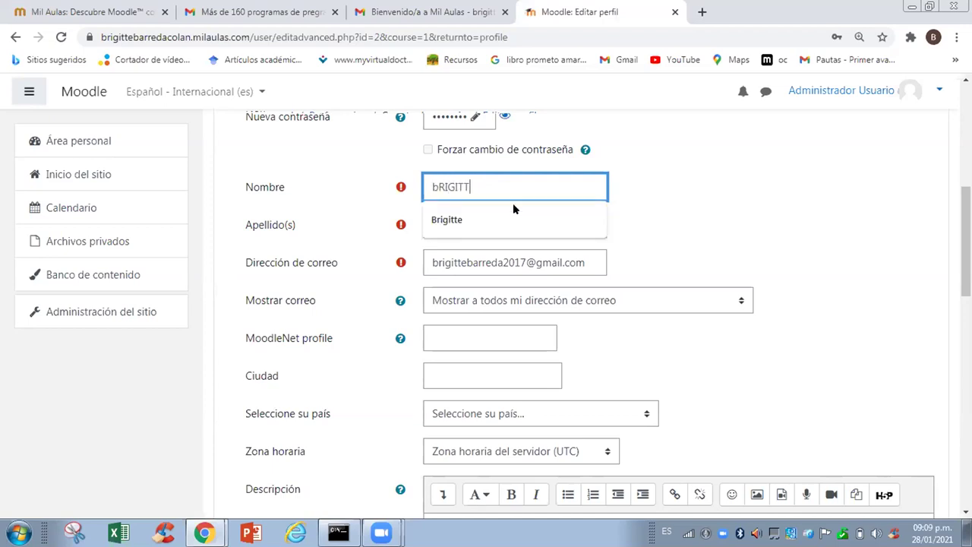
{"action": "key", "text": "BackSpace"}
{"action": "key", "text": "BackSpace"}
{"action": "key", "text": "BackSpace"}
{"action": "key", "text": "BackSpace"}
{"action": "key", "text": "BackSpace"}
{"action": "key", "text": "BackSpace"}
{"action": "key", "text": "BackSpace"}
{"action": "key", "text": "BackSpace"}
{"action": "type", "text": "brigitte"}
{"action": "key", "text": "Left"}
{"action": "key", "text": "Left"}
{"action": "key", "text": "Left"}
{"action": "key", "text": "Left"}
{"action": "key", "text": "BackSpace"}
{"action": "type", "text": "B"}
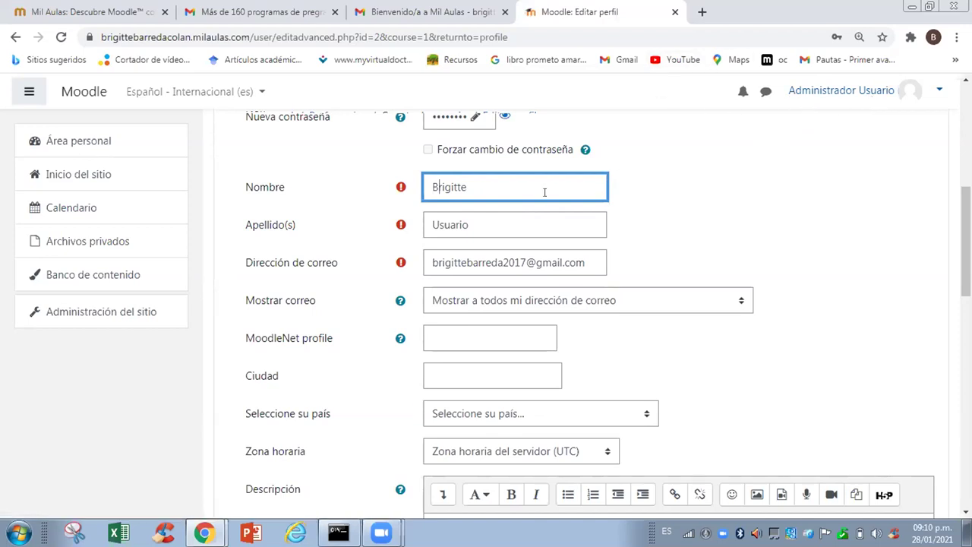
{"action": "left_click", "coordinate": [846, 100]}
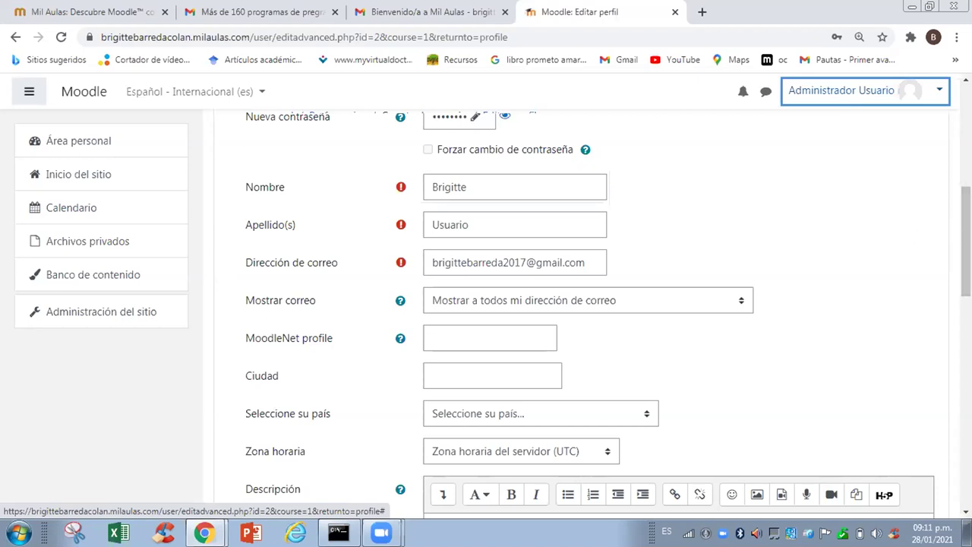
{"action": "left_click_drag", "start_coordinate": [966, 236], "coordinate": [965, 174]}
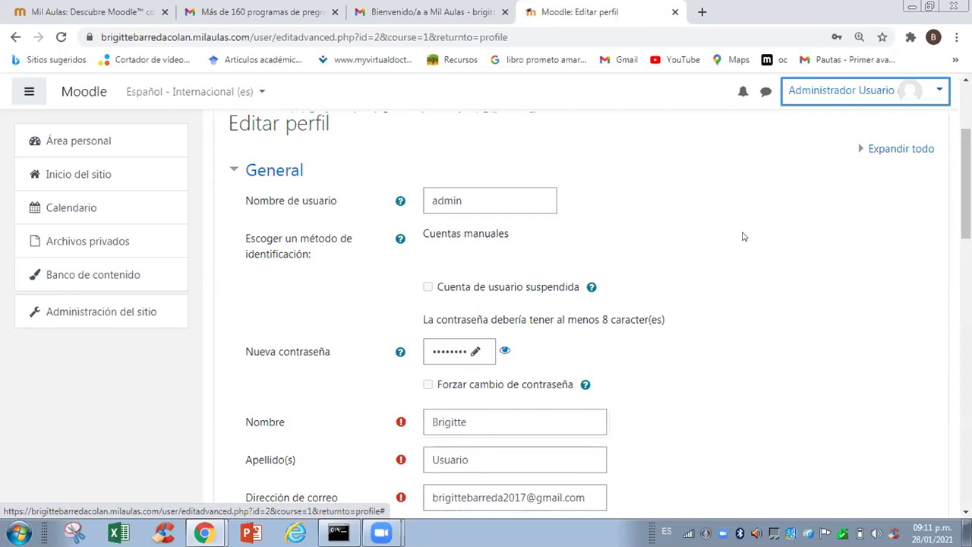
{"action": "left_click", "coordinate": [486, 199]}
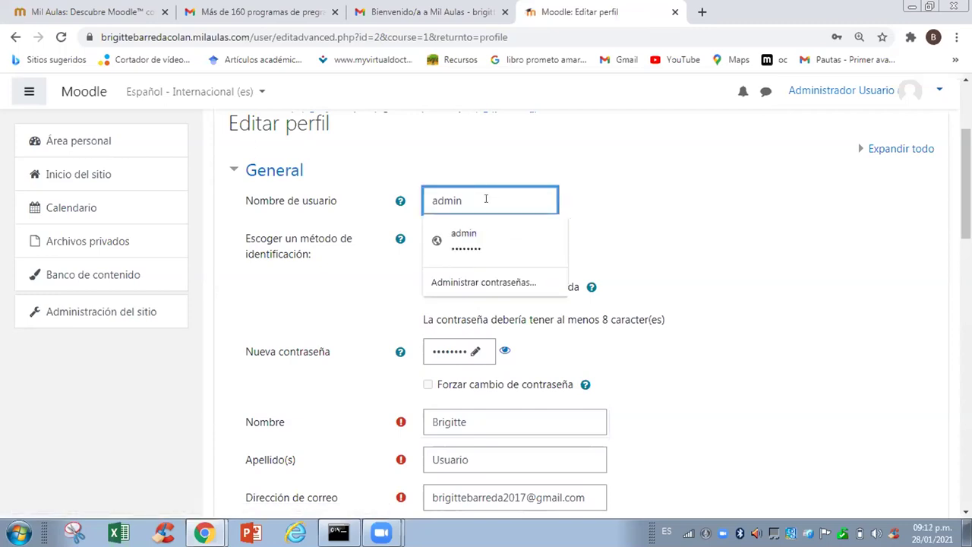
{"action": "scroll", "coordinate": [967, 182], "scroll_direction": "down", "scroll_amount": 3}
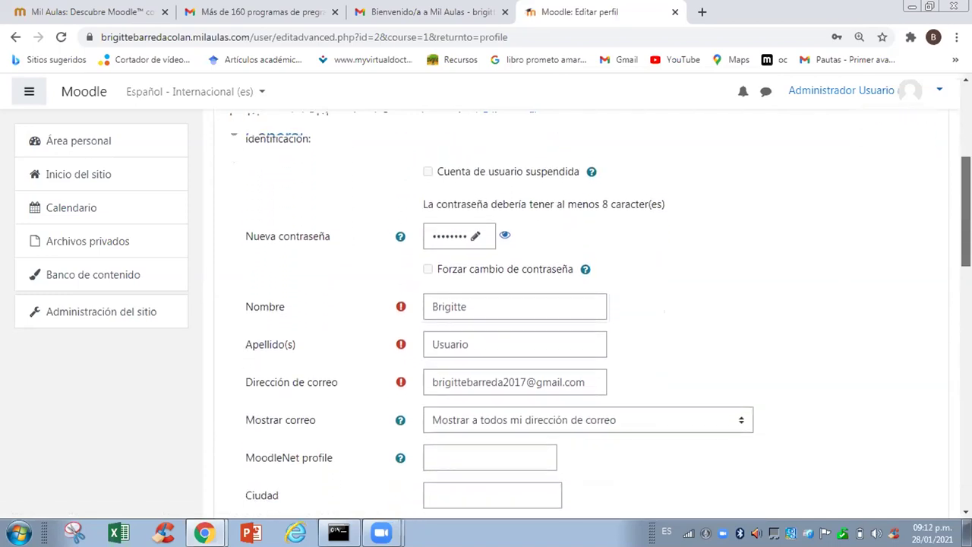
{"action": "scroll", "coordinate": [600, 322], "scroll_direction": "up", "scroll_amount": 1}
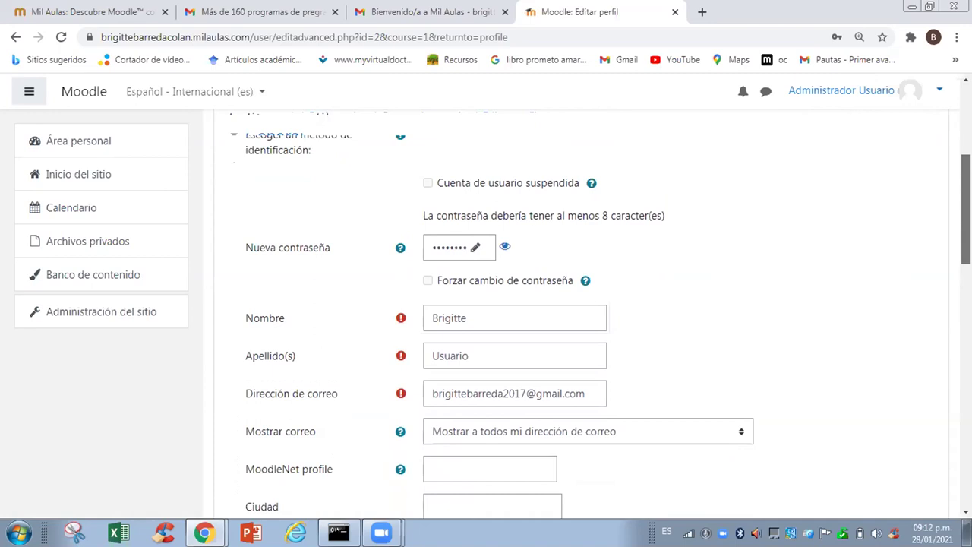
{"action": "scroll", "coordinate": [686, 272], "scroll_direction": "down", "scroll_amount": 1}
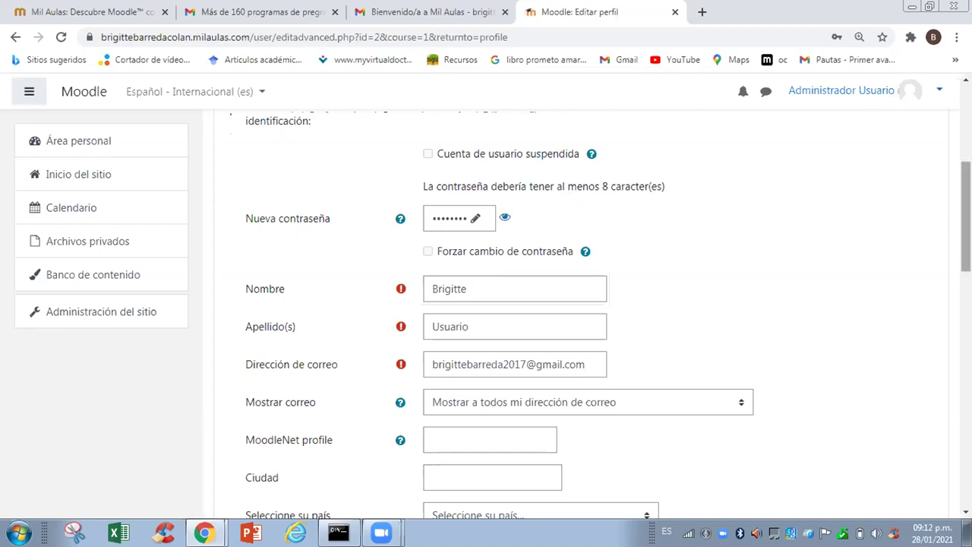
{"action": "scroll", "coordinate": [499, 334], "scroll_direction": "down", "scroll_amount": 2}
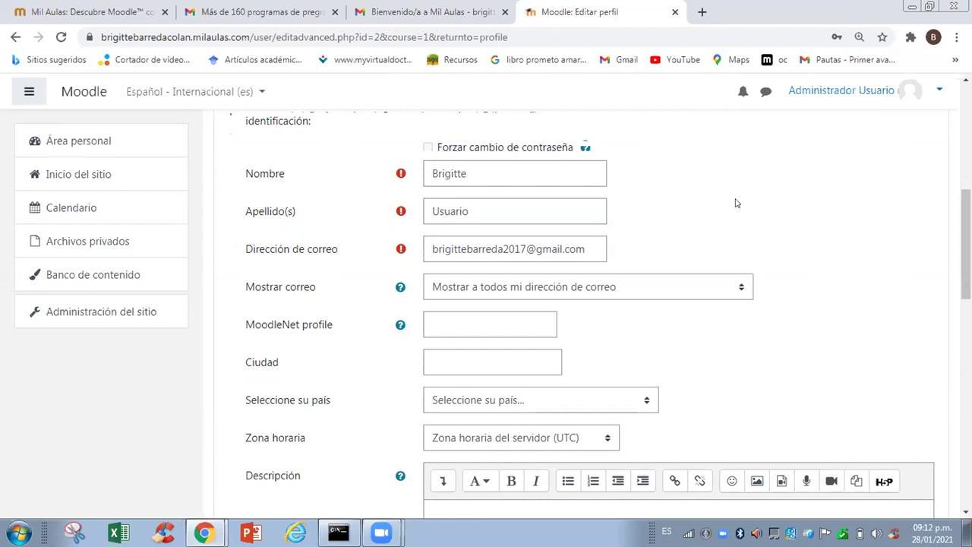
{"action": "left_click", "coordinate": [520, 204]}
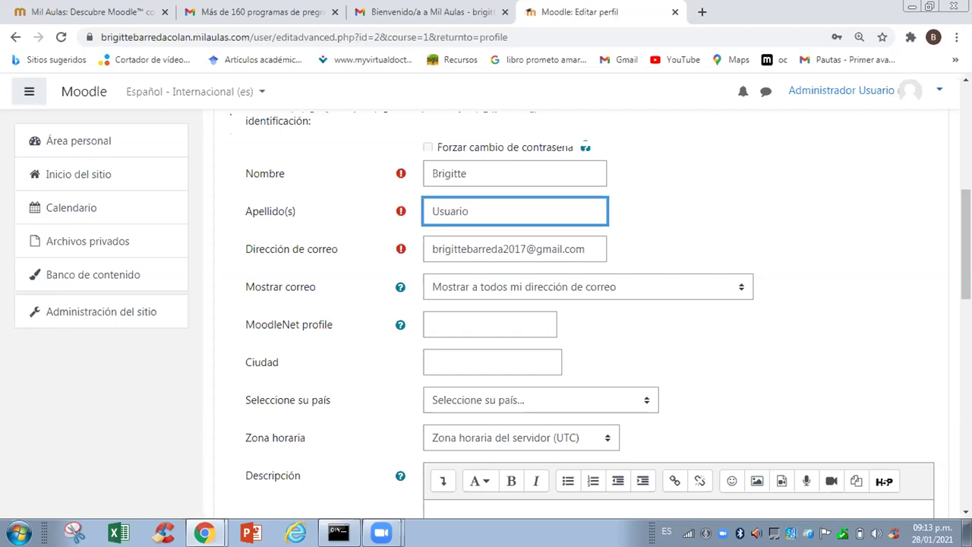
Replace 'Usuario' in Apellido(s) with the owner's real surnames.
{"action": "key", "text": "BackSpace"}
{"action": "key", "text": "BackSpace"}
{"action": "key", "text": "BackSpace"}
{"action": "key", "text": "BackSpace"}
{"action": "key", "text": "BackSpace"}
{"action": "key", "text": "BackSpace"}
{"action": "key", "text": "BackSpace"}
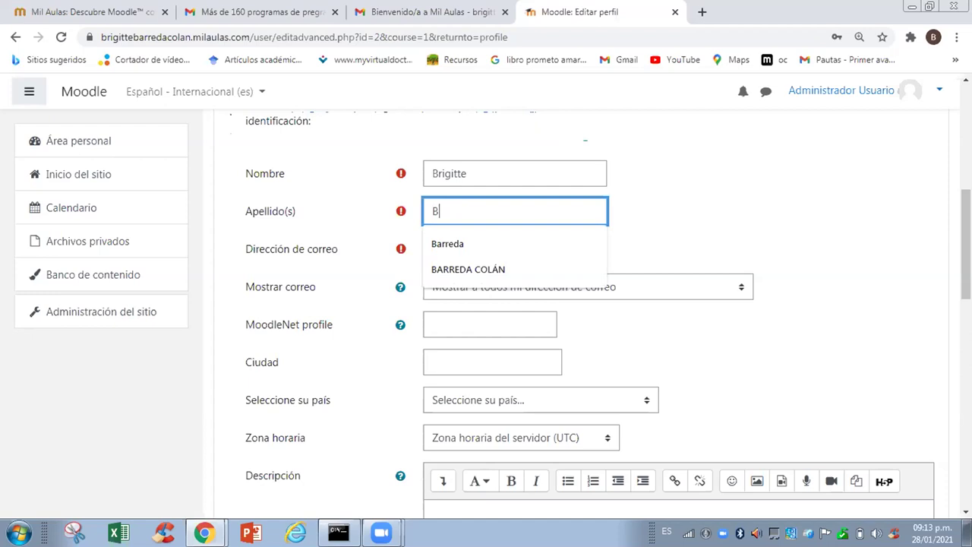
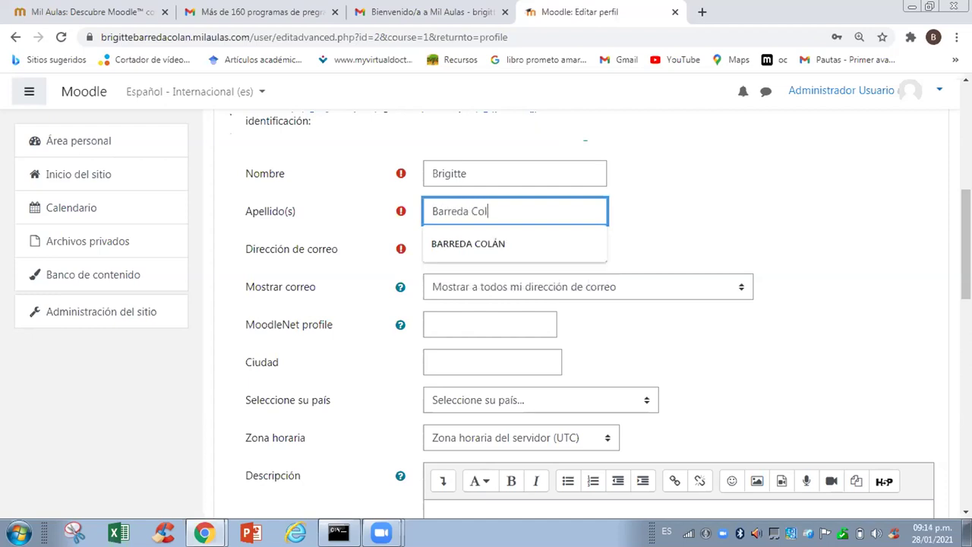
{"action": "left_click", "coordinate": [663, 222]}
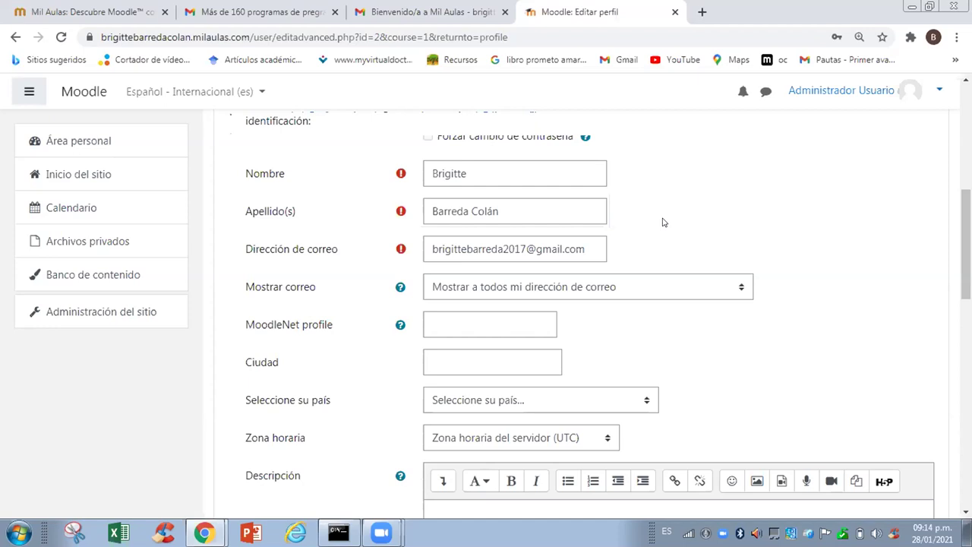
Enter Lima as the city and open the country list.
{"action": "left_click", "coordinate": [477, 361]}
{"action": "type", "text": "Lima"}
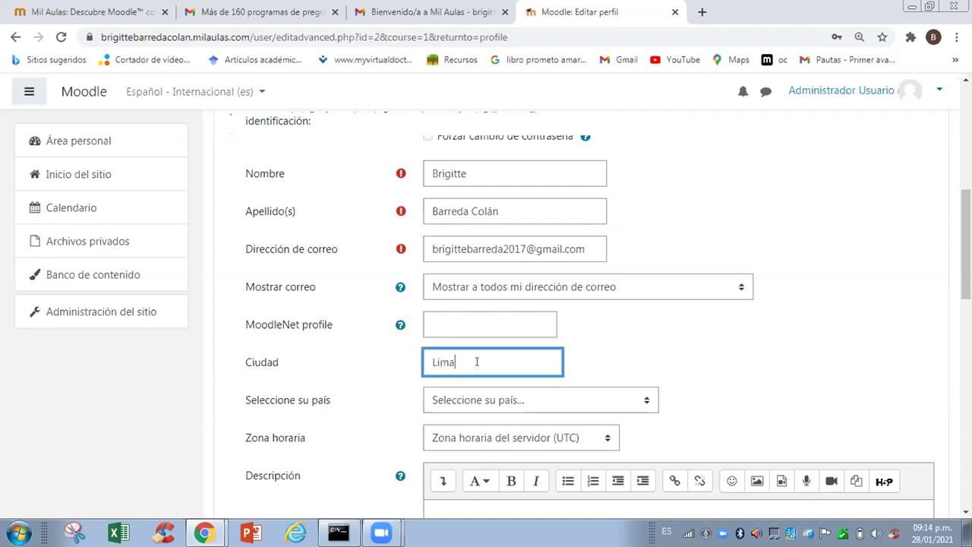
{"action": "left_click", "coordinate": [630, 361]}
{"action": "left_click", "coordinate": [642, 402]}
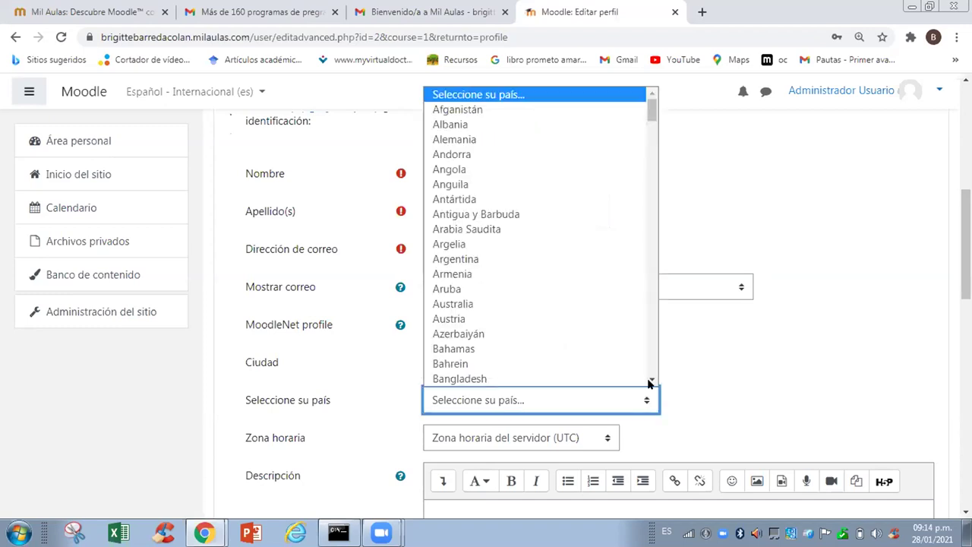
Choose Perú as the profile's country.
{"action": "left_click", "coordinate": [651, 377]}
{"action": "left_click_drag", "start_coordinate": [652, 376], "coordinate": [652, 376]}
{"action": "key", "text": "p"}
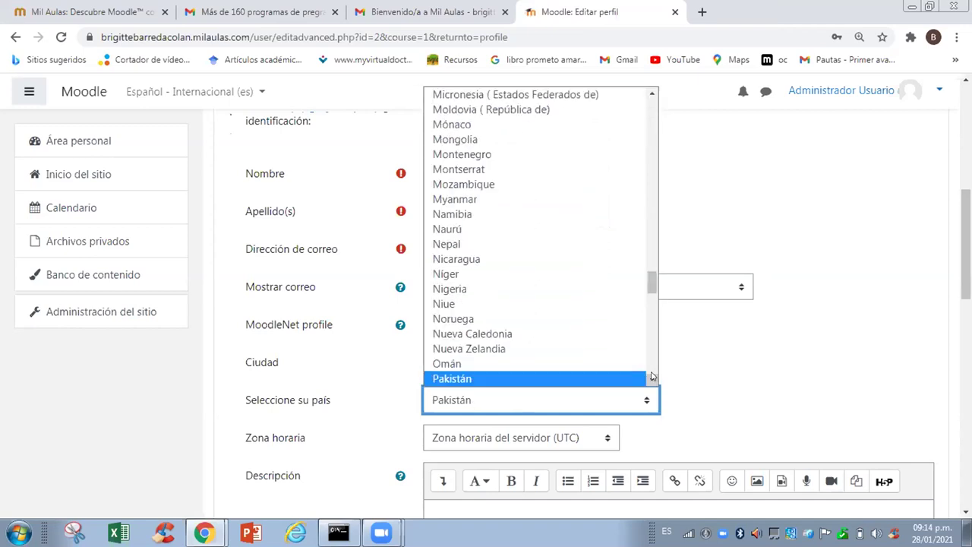
{"action": "key", "text": "p"}
{"action": "key", "text": "p"}
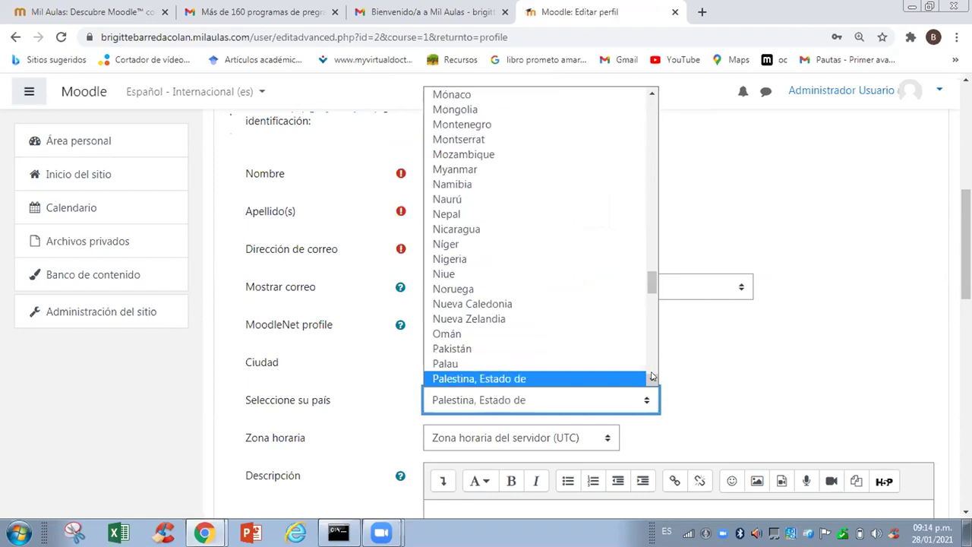
{"action": "key", "text": "p"}
{"action": "key", "text": "p"}
{"action": "key", "text": "p"}
{"action": "key", "text": "p"}
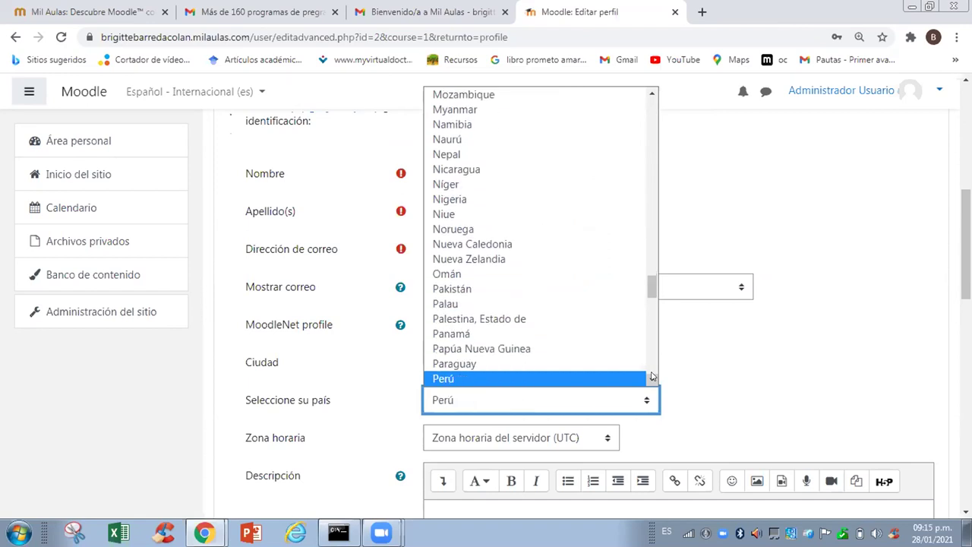
{"action": "key", "text": "Return"}
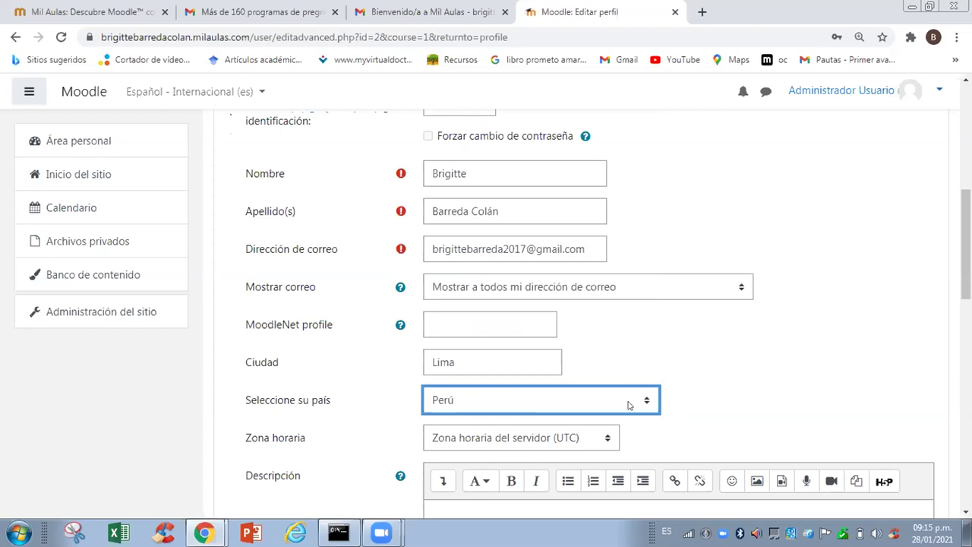
{"action": "left_click", "coordinate": [607, 439]}
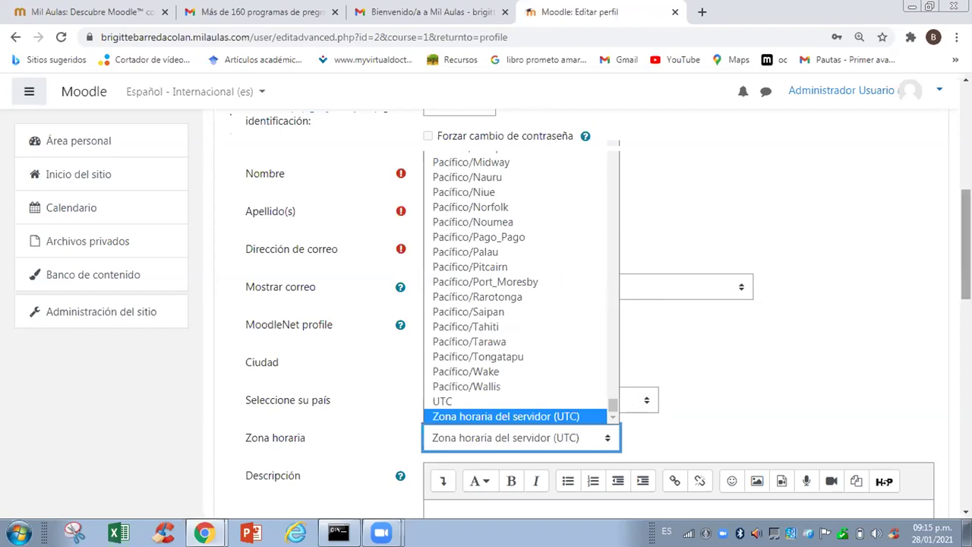
Leave the time zone as 'Zona horaria del servidor (UTC)' and scroll to the form's bottom.
{"action": "scroll", "coordinate": [607, 304], "scroll_direction": "down", "scroll_amount": 2}
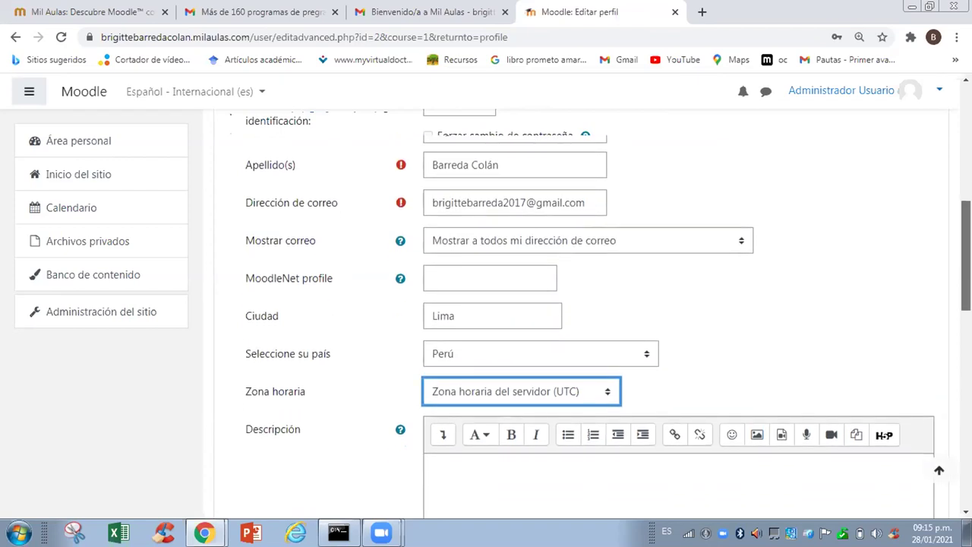
{"action": "scroll", "coordinate": [590, 280], "scroll_direction": "down", "scroll_amount": 1}
{"action": "scroll", "coordinate": [590, 304], "scroll_direction": "down", "scroll_amount": 1}
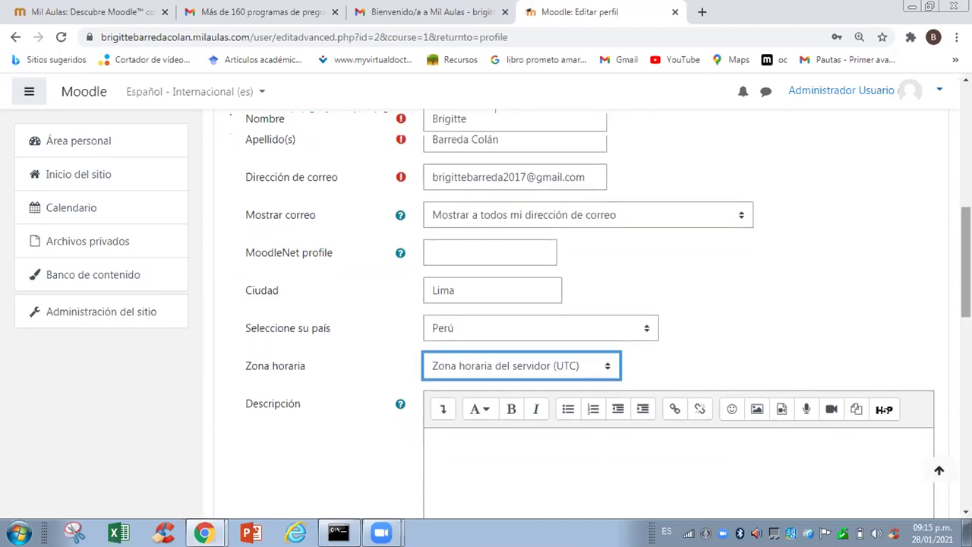
{"action": "scroll", "coordinate": [589, 304], "scroll_direction": "down", "scroll_amount": 3}
{"action": "scroll", "coordinate": [590, 304], "scroll_direction": "down", "scroll_amount": 2}
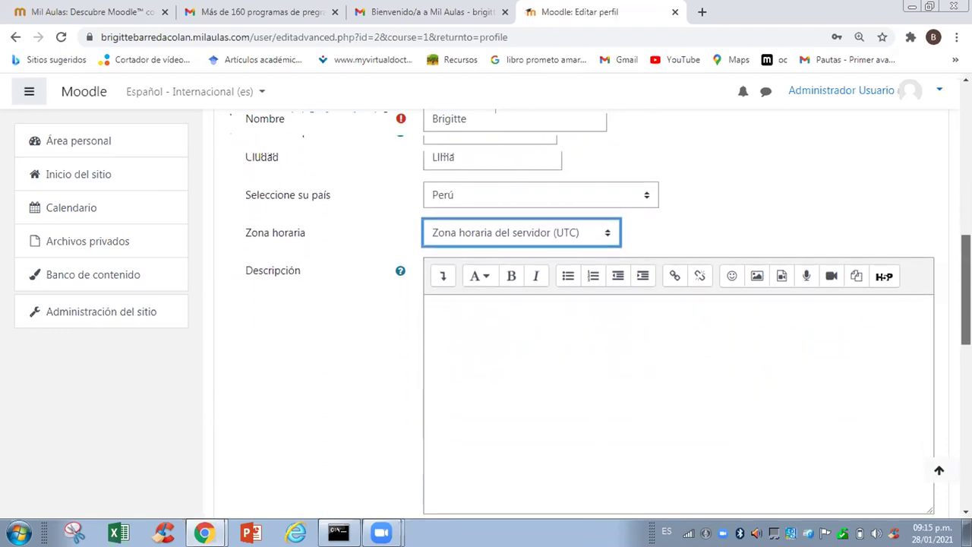
{"action": "scroll", "coordinate": [590, 304], "scroll_direction": "down", "scroll_amount": 4}
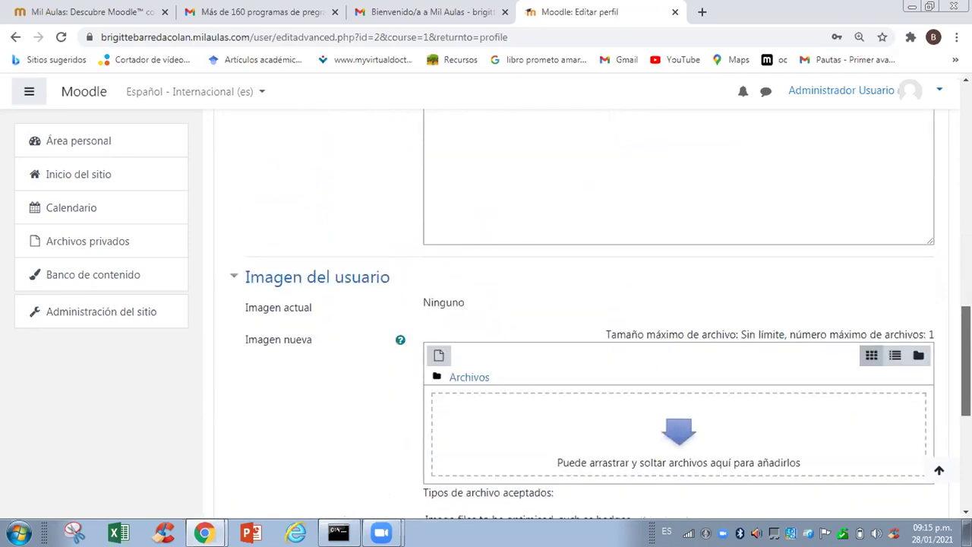
{"action": "scroll", "coordinate": [590, 304], "scroll_direction": "down", "scroll_amount": 1}
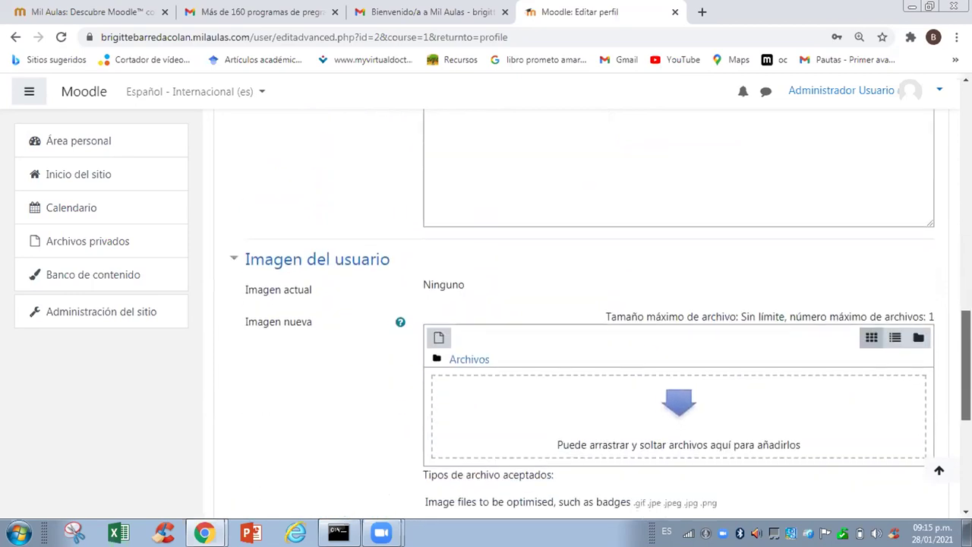
{"action": "scroll", "coordinate": [590, 303], "scroll_direction": "down", "scroll_amount": 1}
{"action": "scroll", "coordinate": [590, 303], "scroll_direction": "down", "scroll_amount": 2}
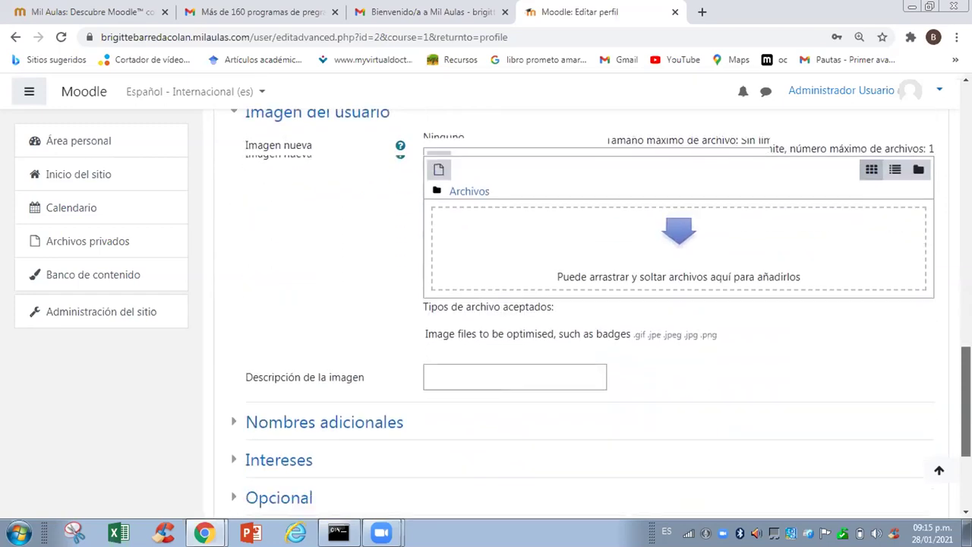
{"action": "scroll", "coordinate": [590, 303], "scroll_direction": "down", "scroll_amount": 3}
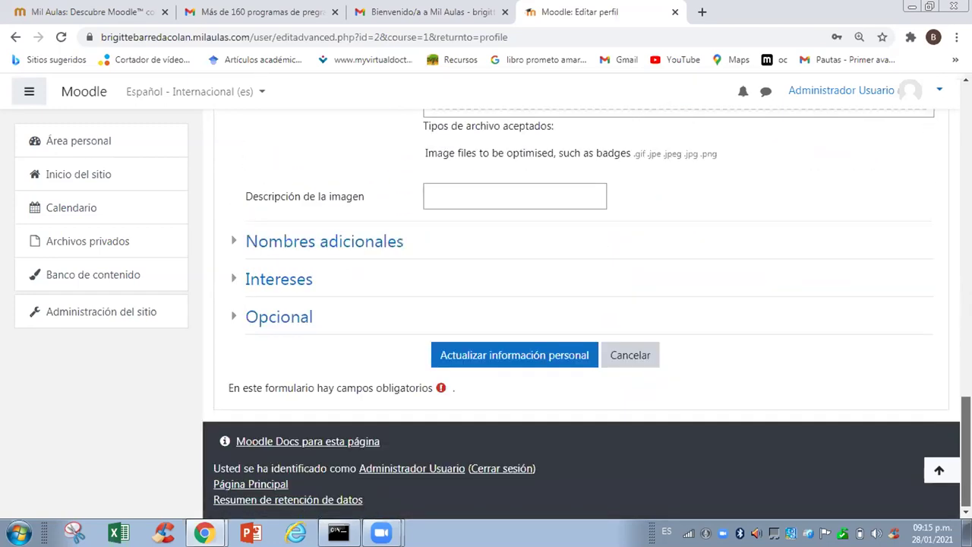
{"action": "scroll", "coordinate": [755, 494], "scroll_direction": "up", "scroll_amount": 1}
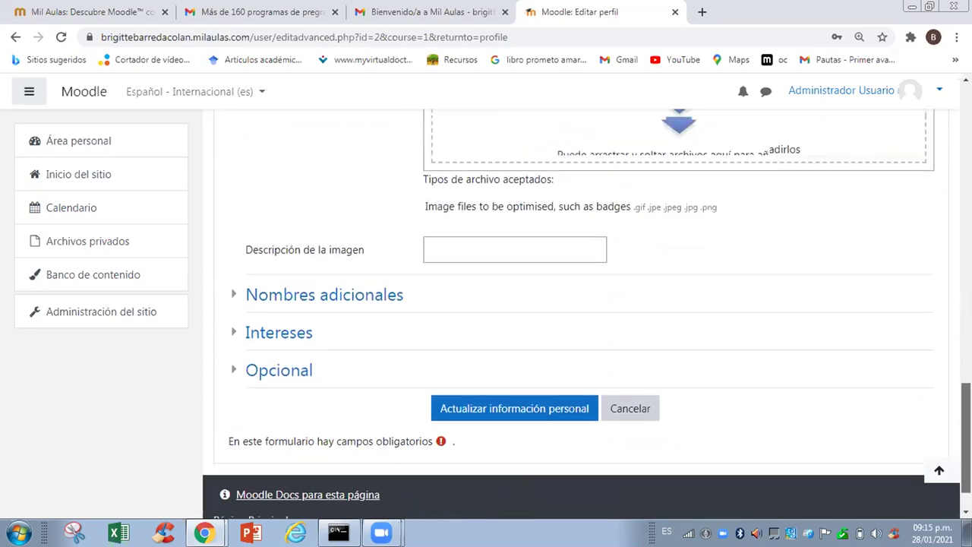
Save the profile with 'Actualizar información personal'.
{"action": "left_click", "coordinate": [542, 420]}
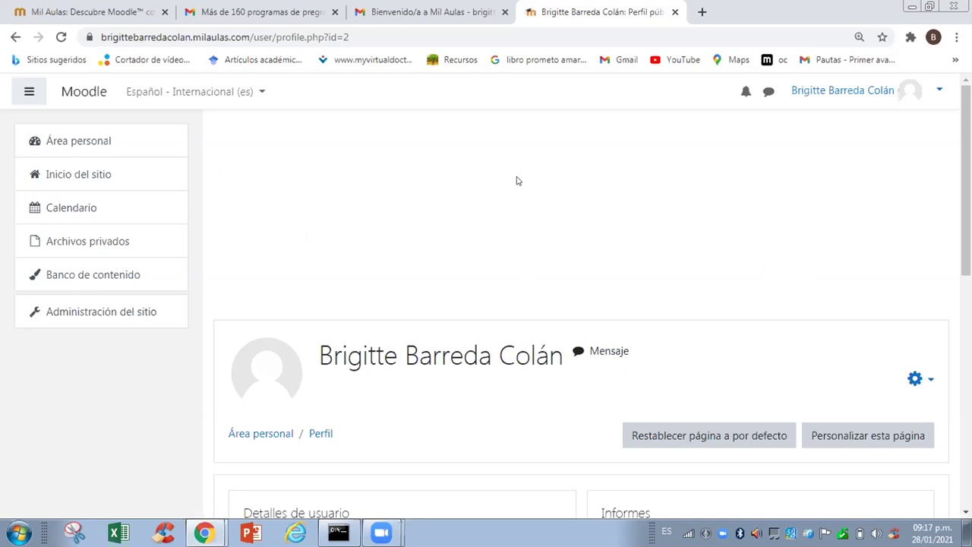
Sign out via 'Cerrar sesión' in the user menu and go to the login page.
{"action": "left_click", "coordinate": [933, 98]}
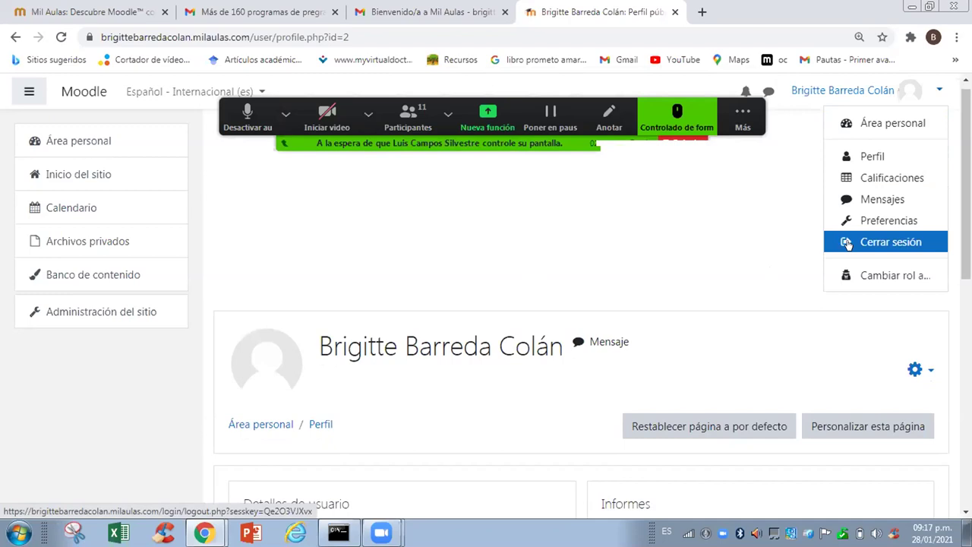
{"action": "left_click", "coordinate": [848, 243]}
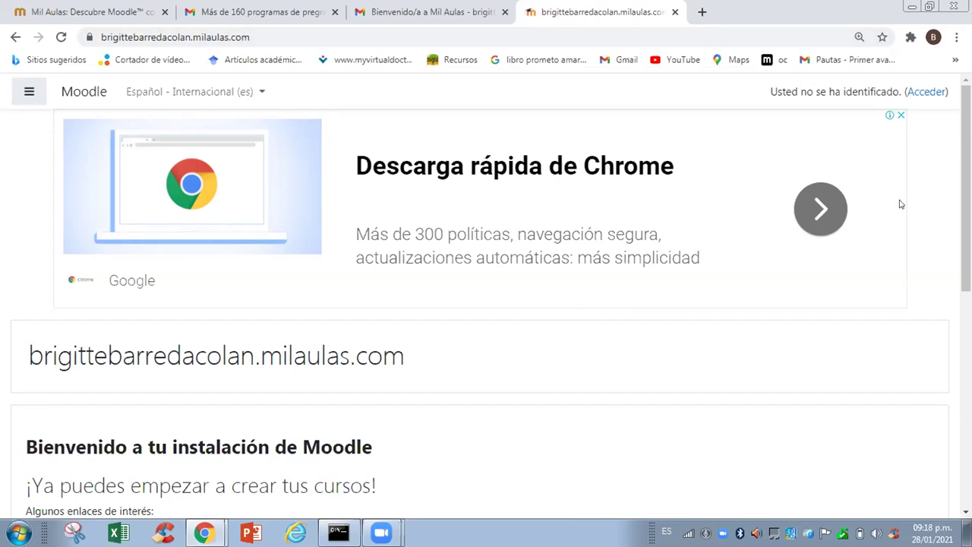
{"action": "left_click", "coordinate": [925, 93]}
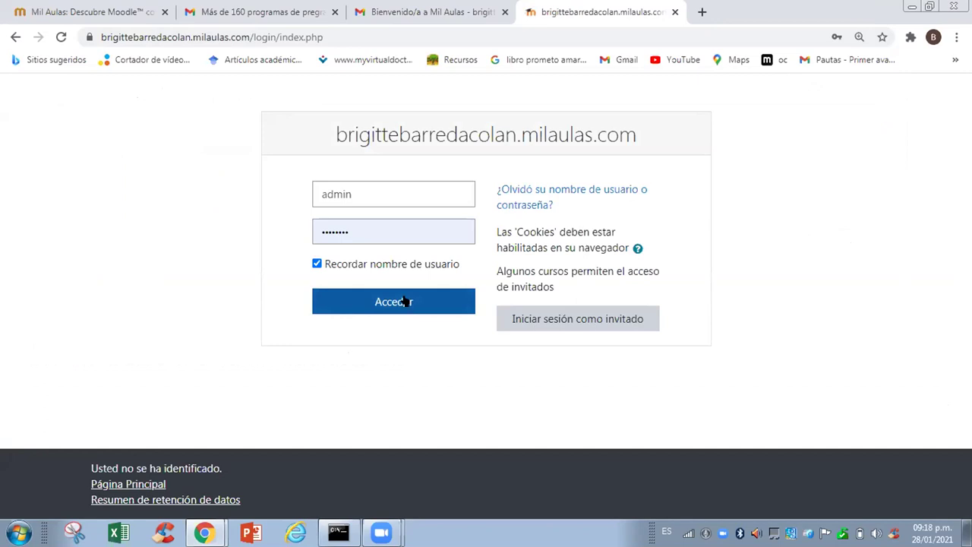
Log in as admin with the new password, unchecking 'Recordar nombre de usuario'.
{"action": "left_click", "coordinate": [361, 229]}
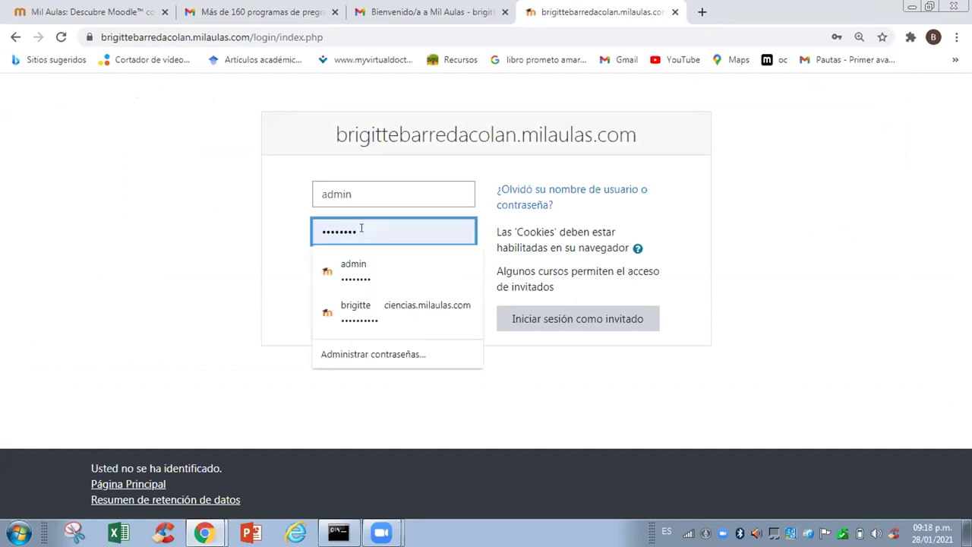
{"action": "key", "text": "BackSpace"}
{"action": "key", "text": "BackSpace"}
{"action": "key", "text": "BackSpace"}
{"action": "key", "text": "BackSpace"}
{"action": "key", "text": "BackSpace"}
{"action": "key", "text": "BackSpace"}
{"action": "key", "text": "BackSpace"}
{"action": "key", "text": "BackSpace"}
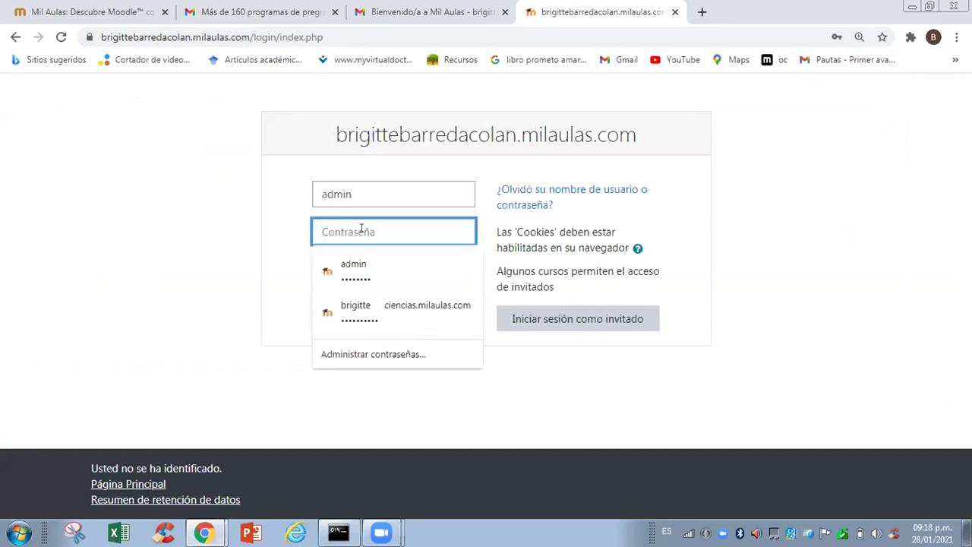
{"action": "type", "text": "•••"}
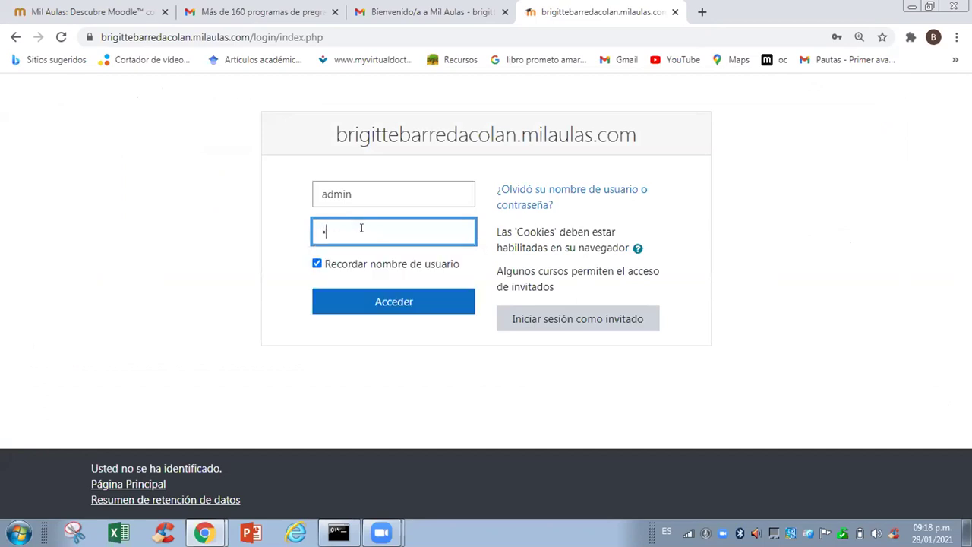
{"action": "type", "text": "•••••"}
{"action": "left_click", "coordinate": [318, 263]}
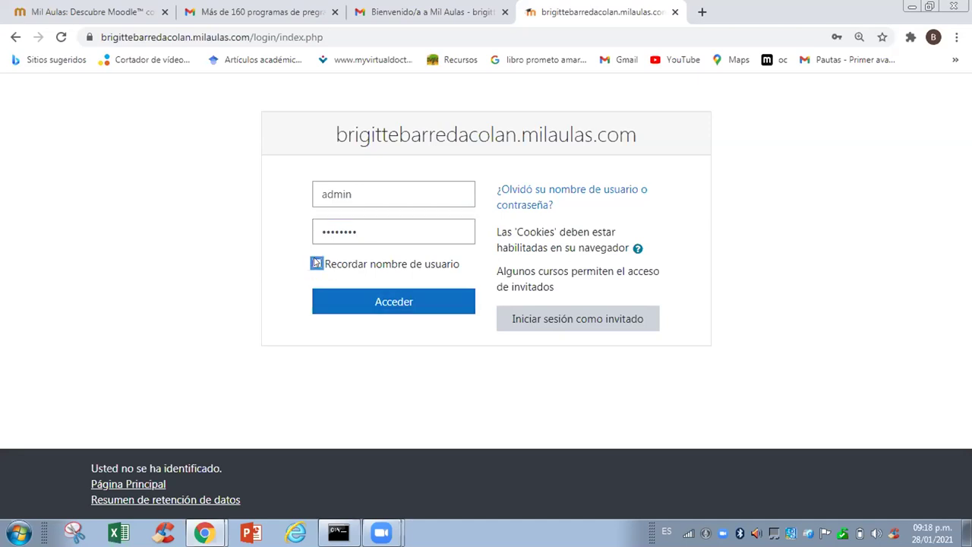
{"action": "left_click", "coordinate": [375, 303]}
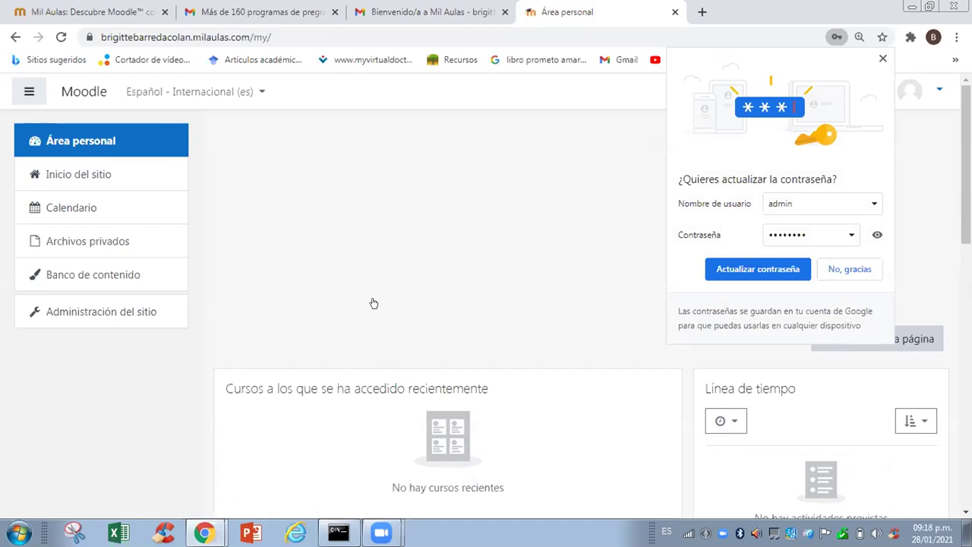
Decline Chrome's offer to update the saved admin password.
{"action": "left_click", "coordinate": [859, 266]}
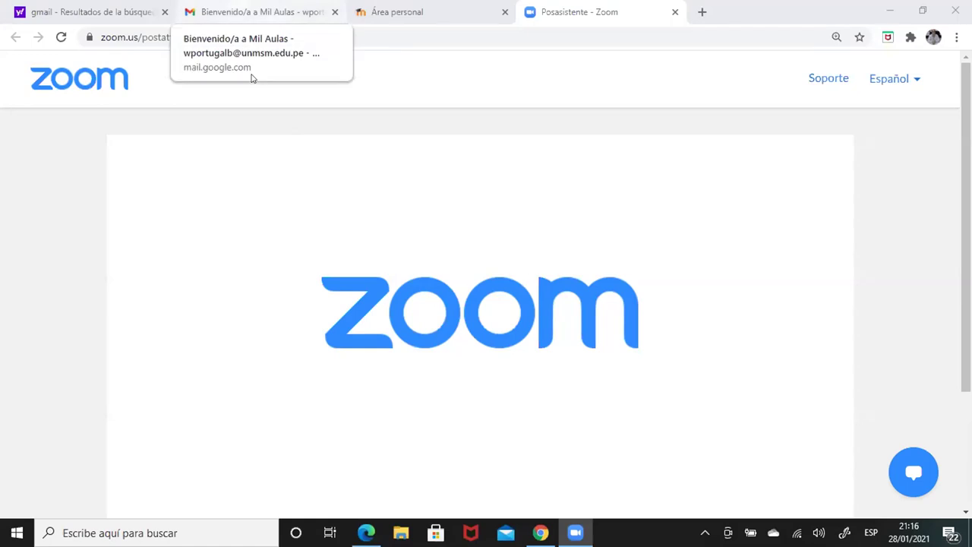
Sign out of the second user's milaulas site from the Administrador Usuario menu.
{"action": "key", "text": "ctrl+shift+Tab"}
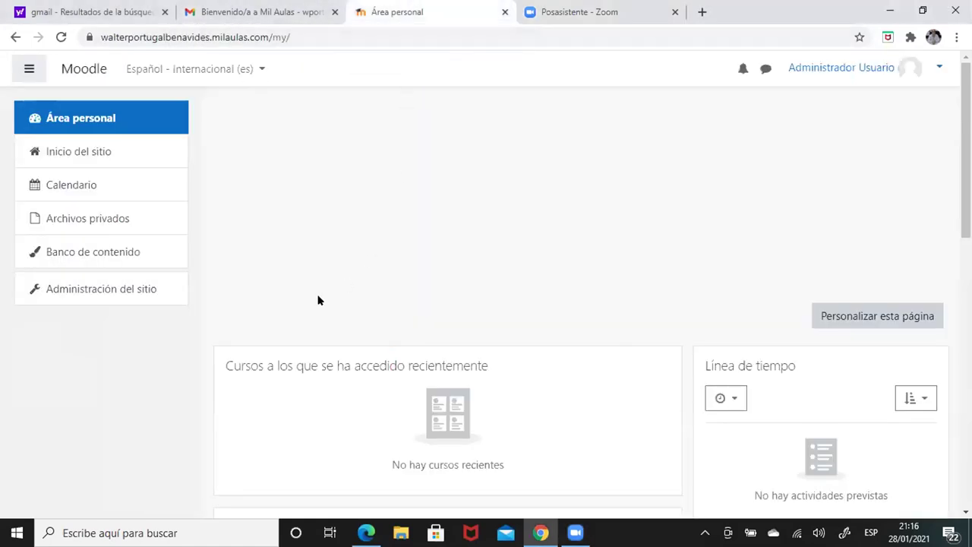
{"action": "left_click", "coordinate": [938, 70]}
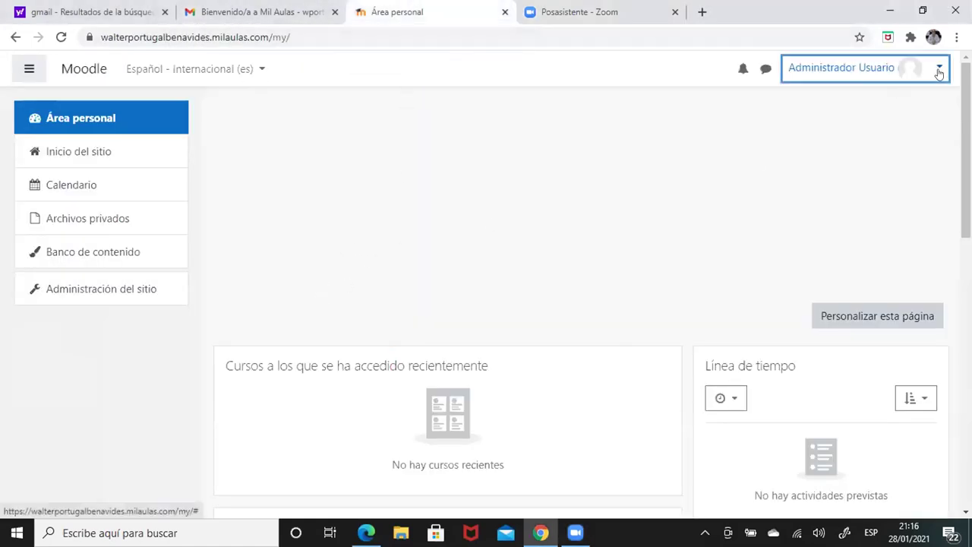
{"action": "left_click", "coordinate": [882, 224]}
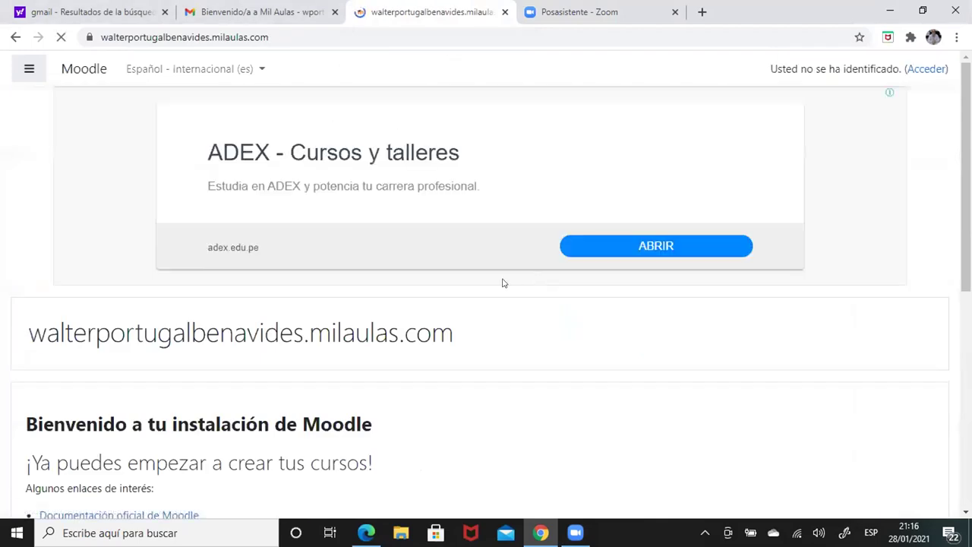
{"action": "scroll", "coordinate": [456, 289], "scroll_direction": "down", "scroll_amount": 2}
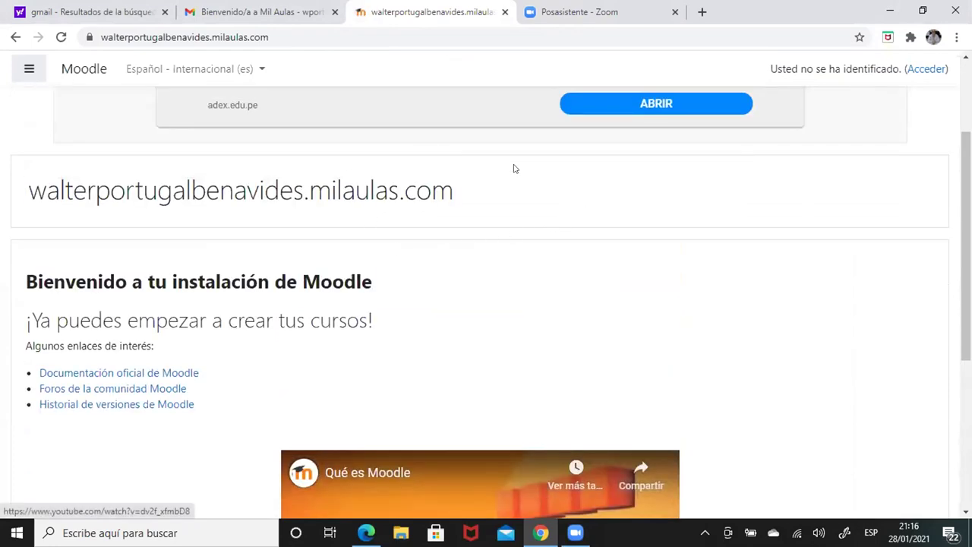
Dismiss the ad and submit a login as 'admin' with the password on the milaulas login page.
{"action": "scroll", "coordinate": [742, 179], "scroll_direction": "up", "scroll_amount": 2}
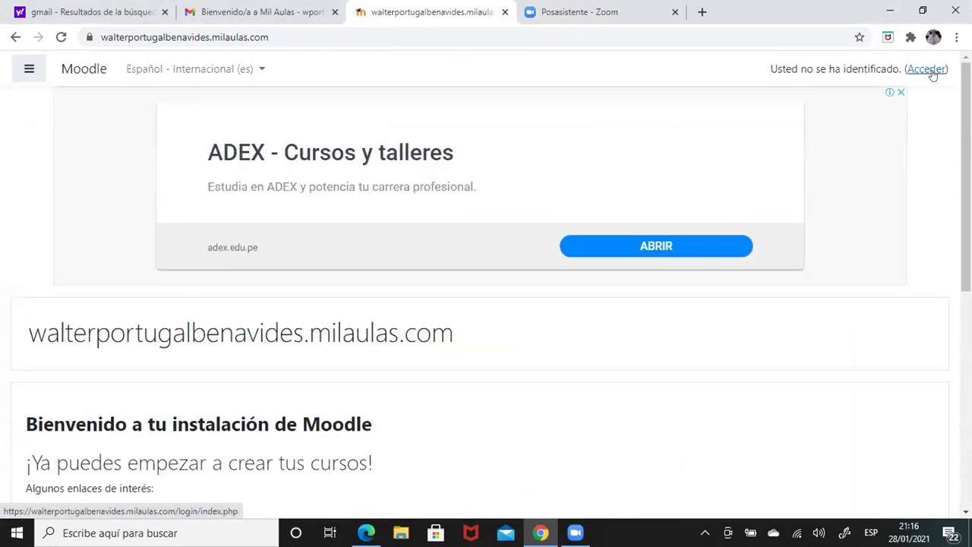
{"action": "left_click", "coordinate": [926, 69]}
{"action": "left_click", "coordinate": [603, 172]}
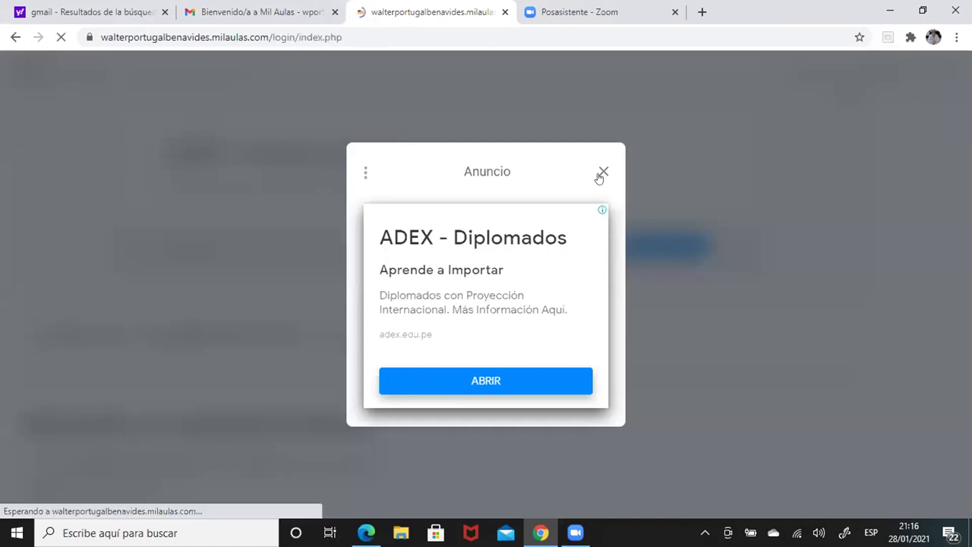
{"action": "left_click", "coordinate": [351, 171]}
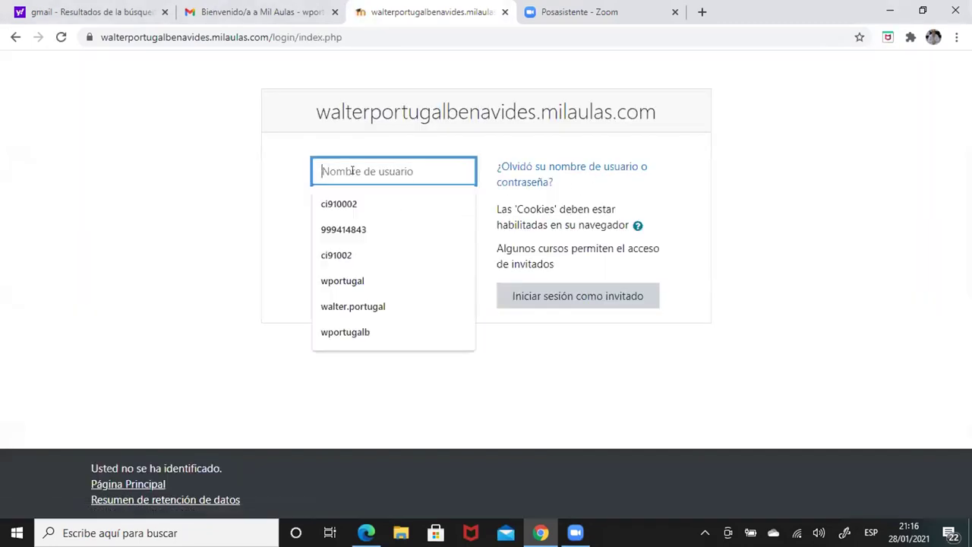
{"action": "type", "text": "admin"}
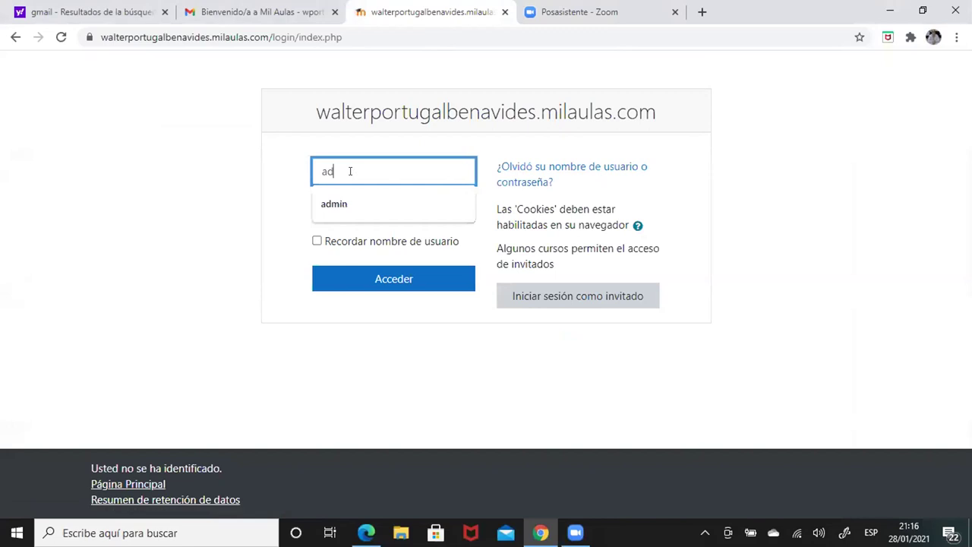
{"action": "left_click", "coordinate": [353, 210]}
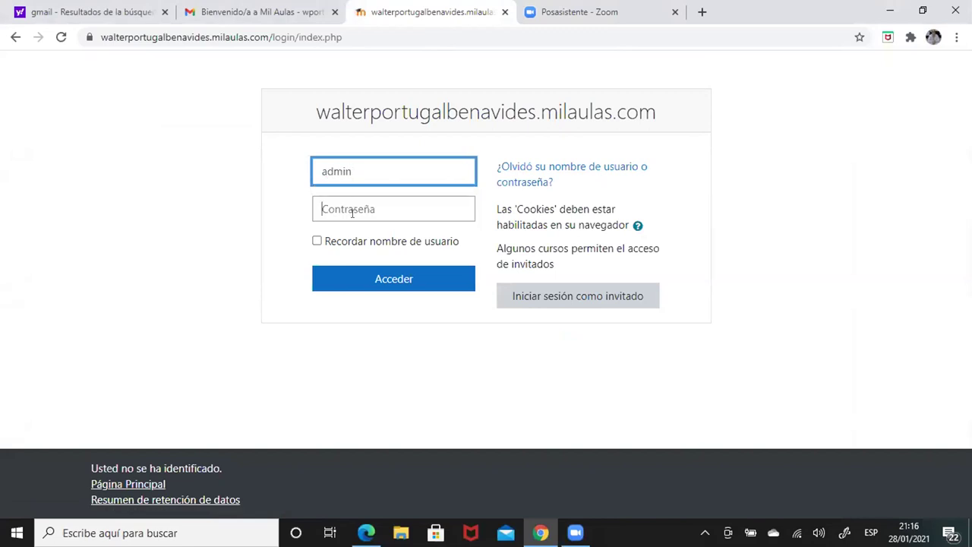
{"action": "type", "text": "••••••••"}
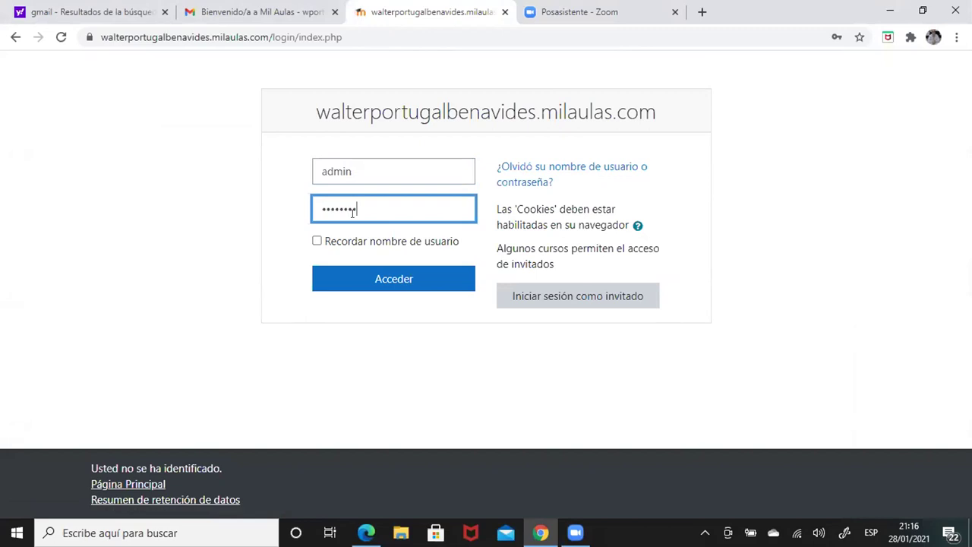
{"action": "left_click", "coordinate": [394, 275]}
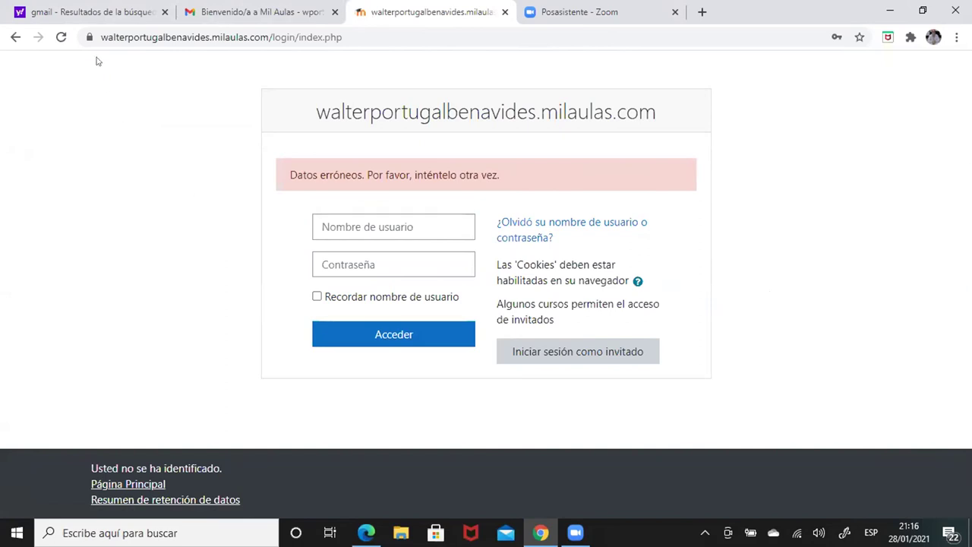
Copy the original password from the Mil Aulas welcome email in Gmail.
{"action": "left_click", "coordinate": [122, 15]}
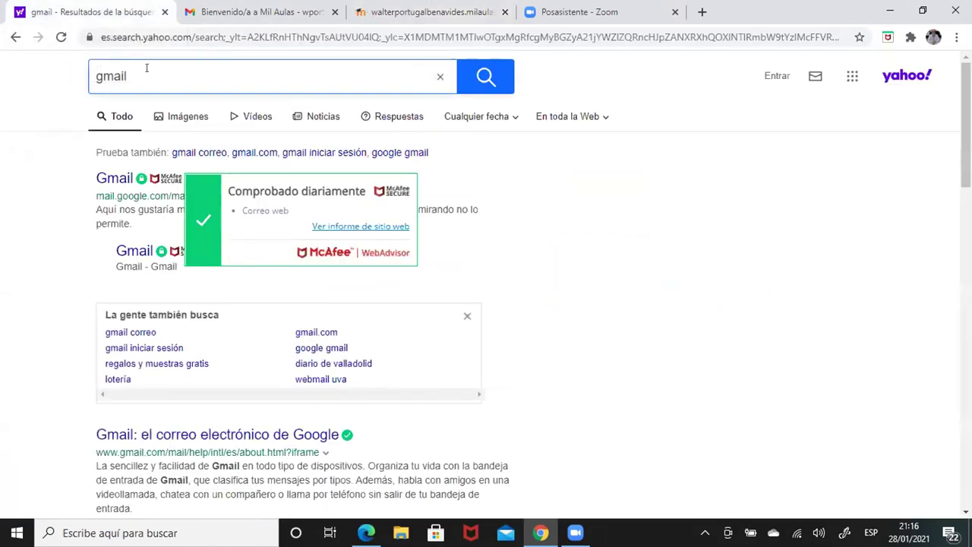
{"action": "key", "text": "ctrl+Tab"}
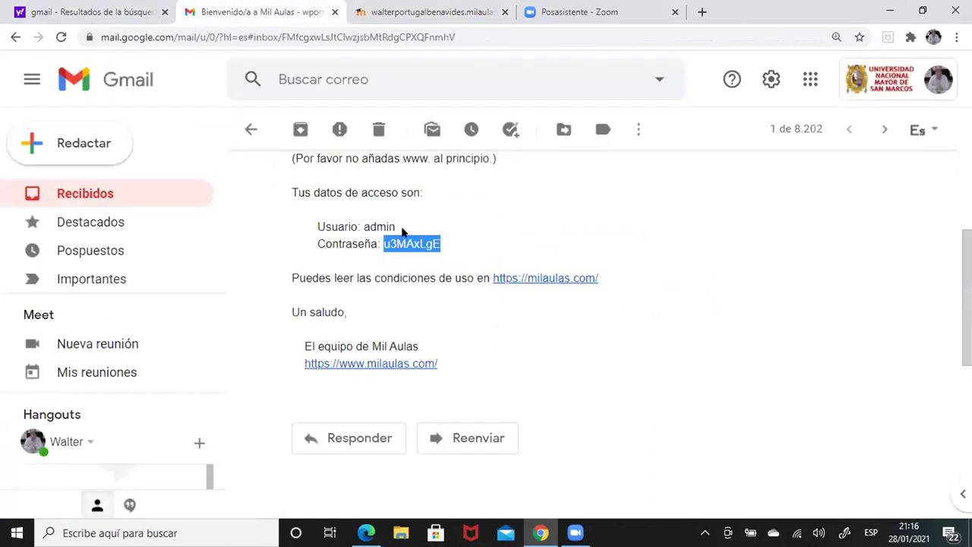
{"action": "right_click", "coordinate": [406, 243]}
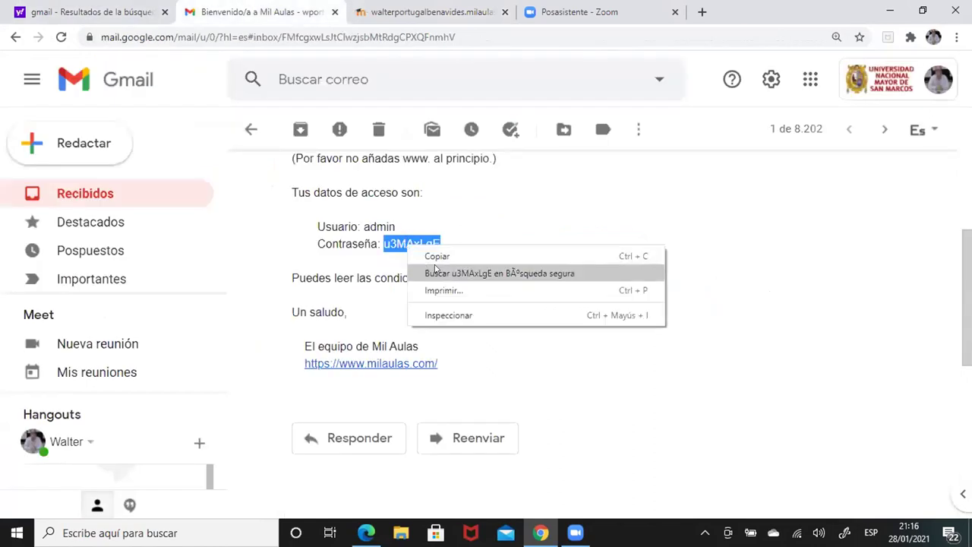
{"action": "left_click", "coordinate": [440, 258]}
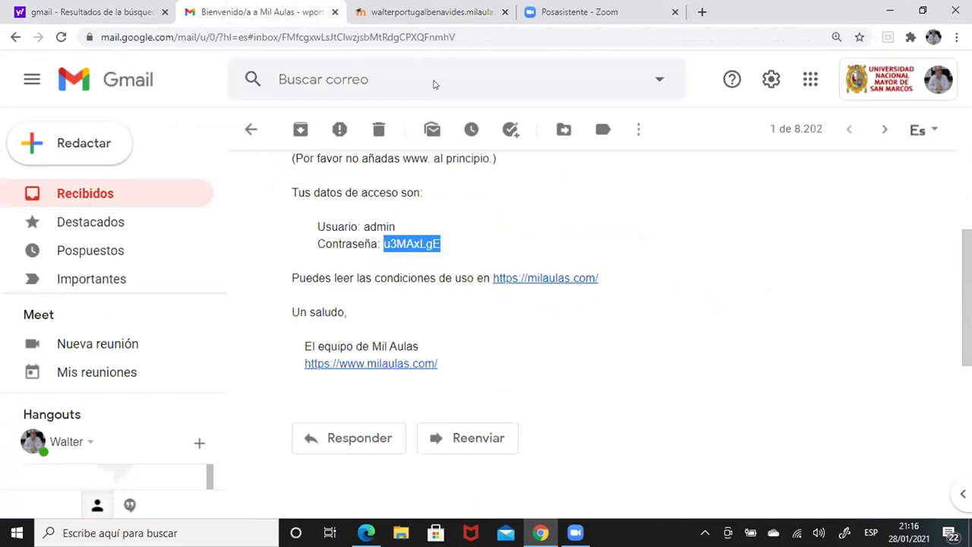
Paste the copied password, enter 'admin' as username and submit the login.
{"action": "left_click", "coordinate": [404, 8]}
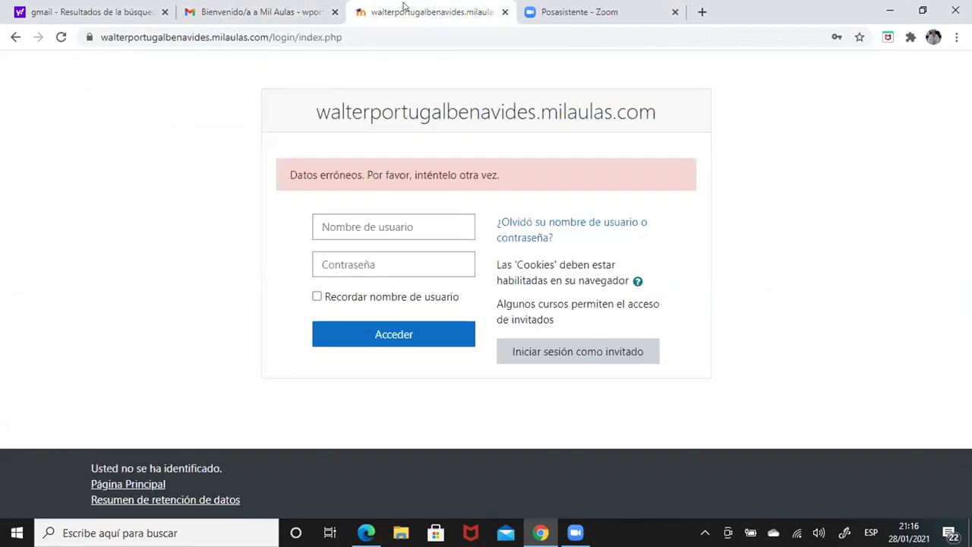
{"action": "left_click", "coordinate": [348, 265]}
{"action": "right_click", "coordinate": [349, 266]}
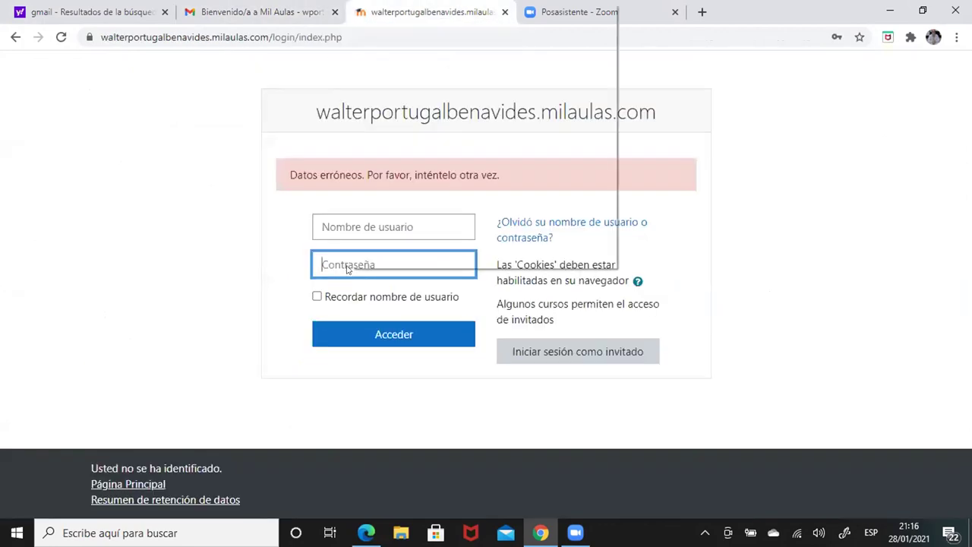
{"action": "left_click", "coordinate": [386, 156]}
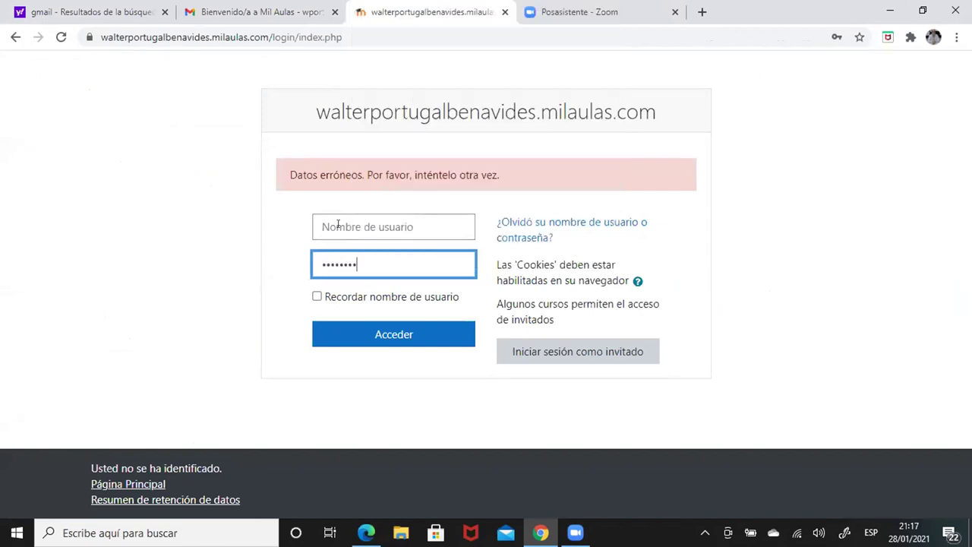
{"action": "left_click", "coordinate": [338, 226]}
{"action": "type", "text": "admin"}
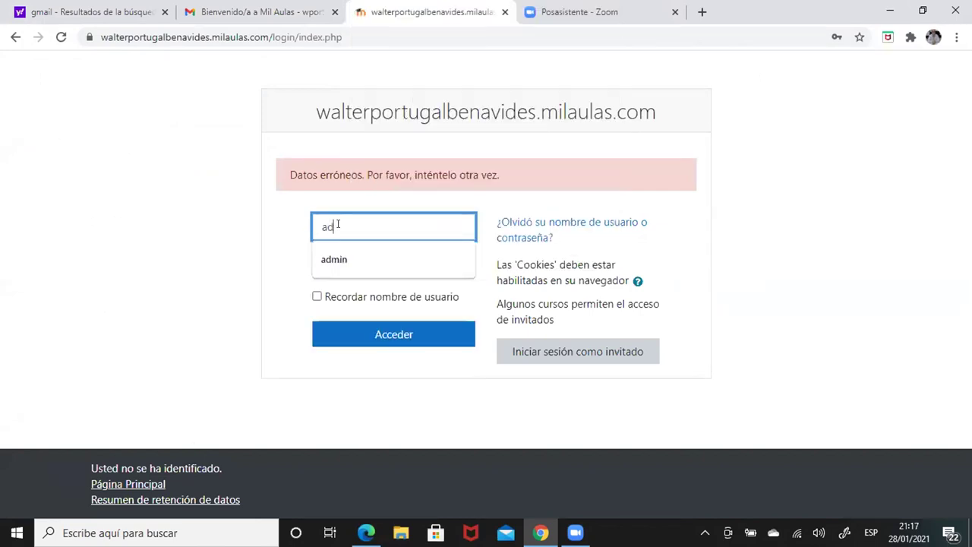
{"action": "left_click", "coordinate": [401, 338]}
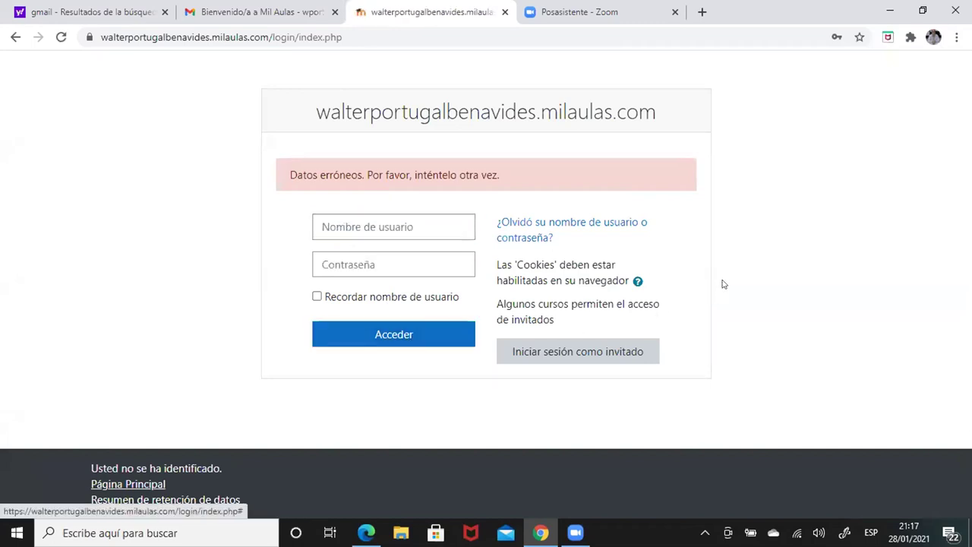
Re-enter 'admin' as username and copy the welcome email's password again.
{"action": "left_click", "coordinate": [348, 222]}
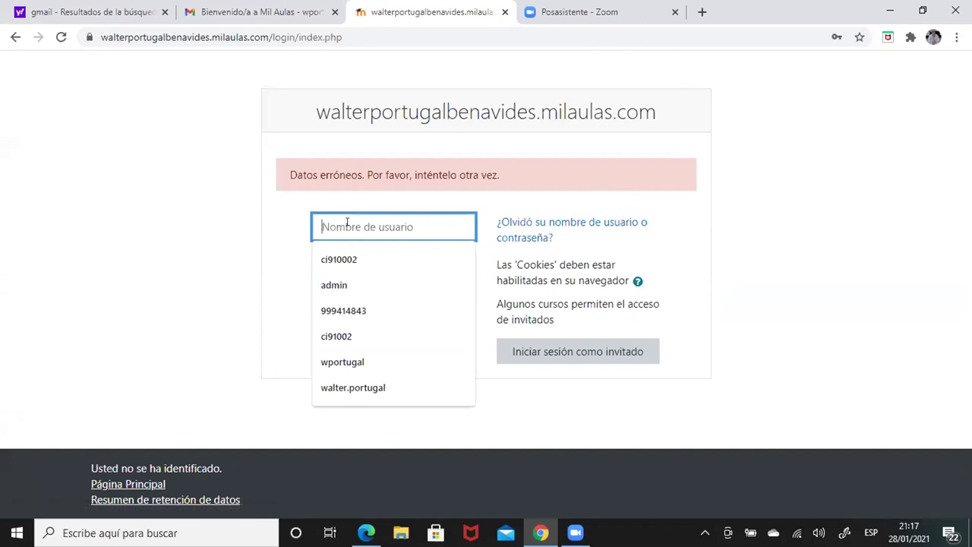
{"action": "type", "text": "admin"}
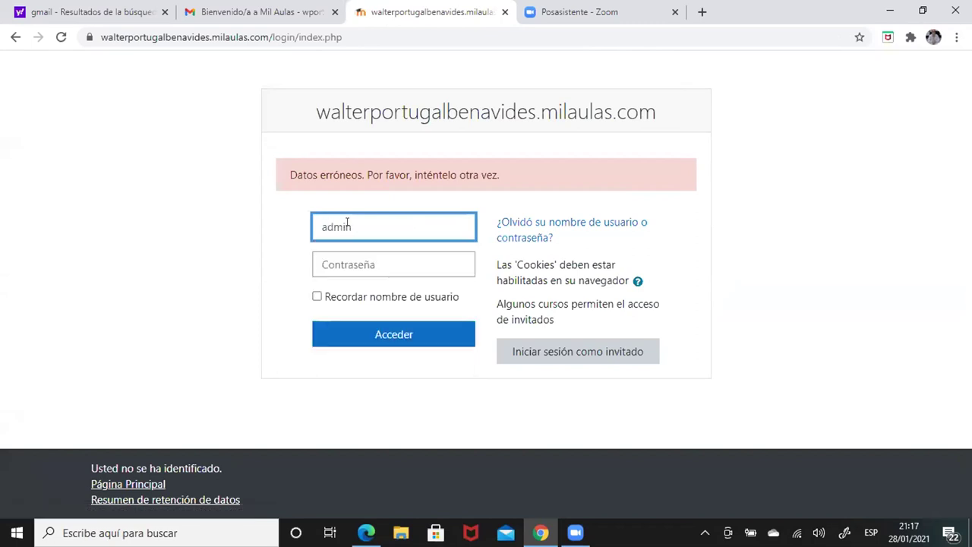
{"action": "left_click", "coordinate": [338, 262]}
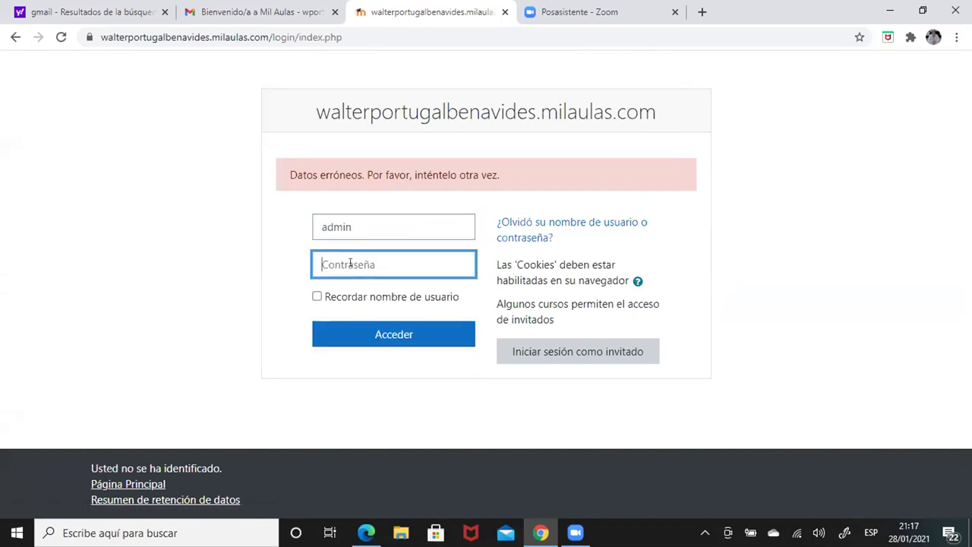
{"action": "left_click", "coordinate": [132, 17]}
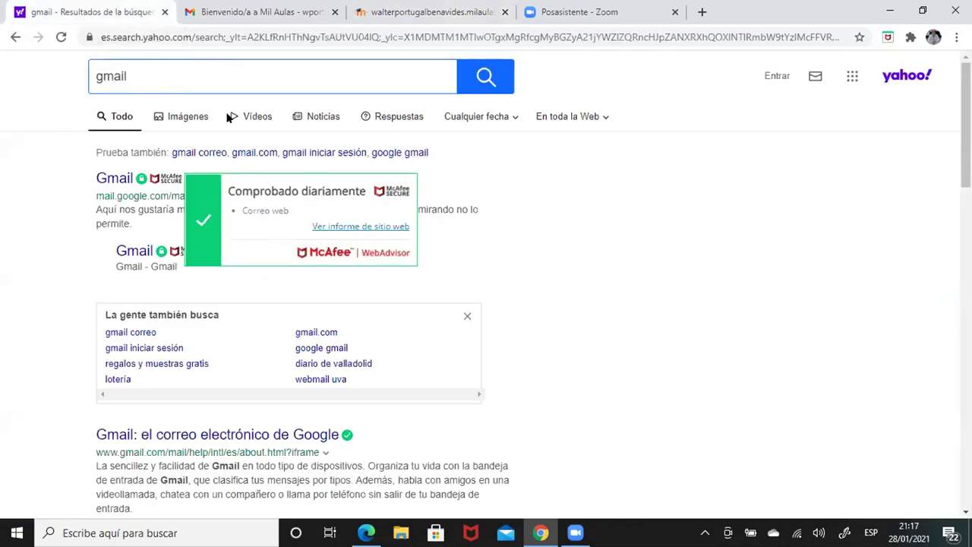
{"action": "key", "text": "ctrl+Tab"}
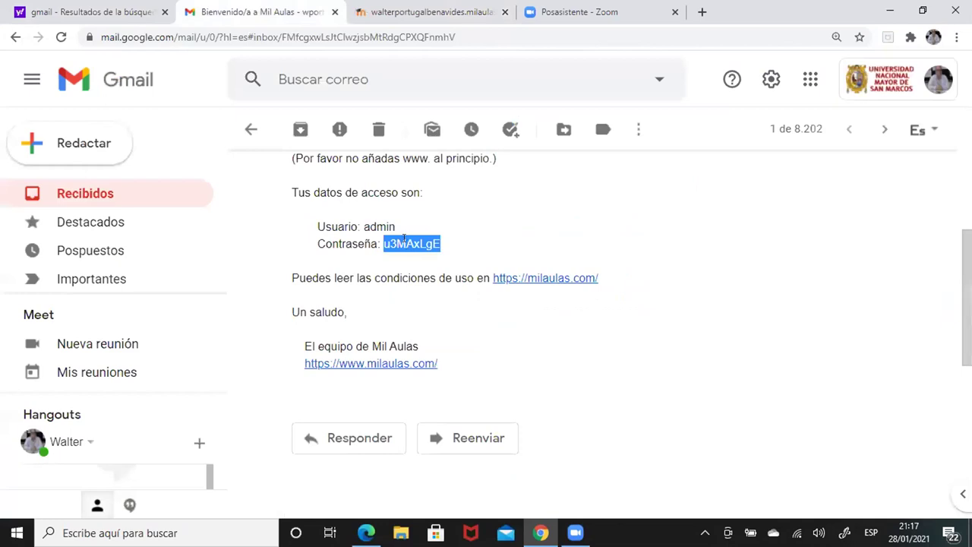
{"action": "right_click", "coordinate": [404, 242]}
{"action": "left_click", "coordinate": [427, 252]}
{"action": "left_click", "coordinate": [425, 12]}
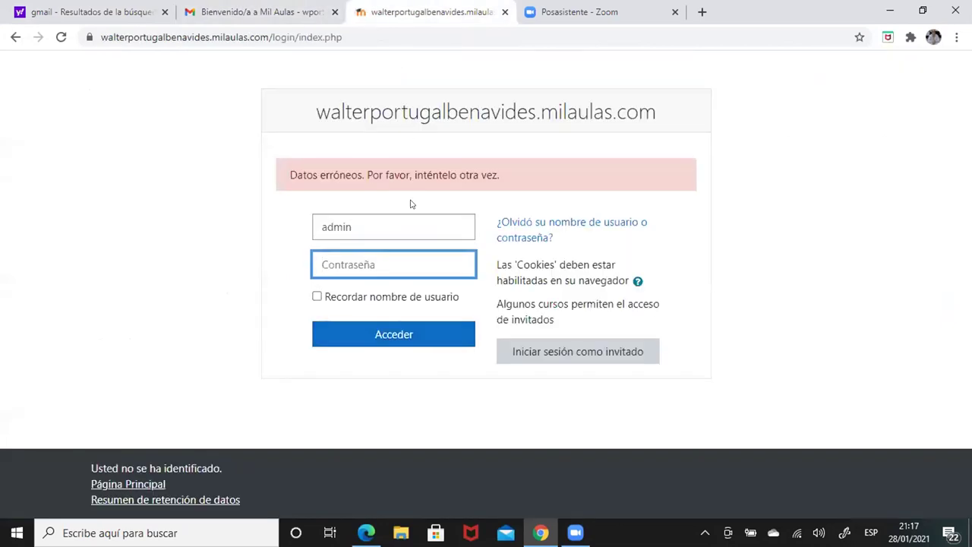
Paste the emailed password into Contraseña and submit the admin login.
{"action": "right_click", "coordinate": [323, 259]}
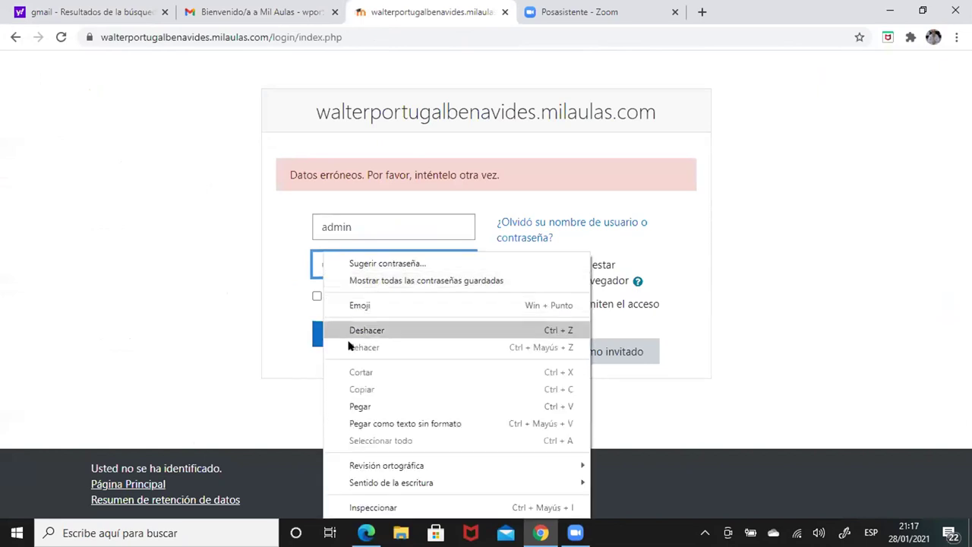
{"action": "left_click", "coordinate": [358, 406]}
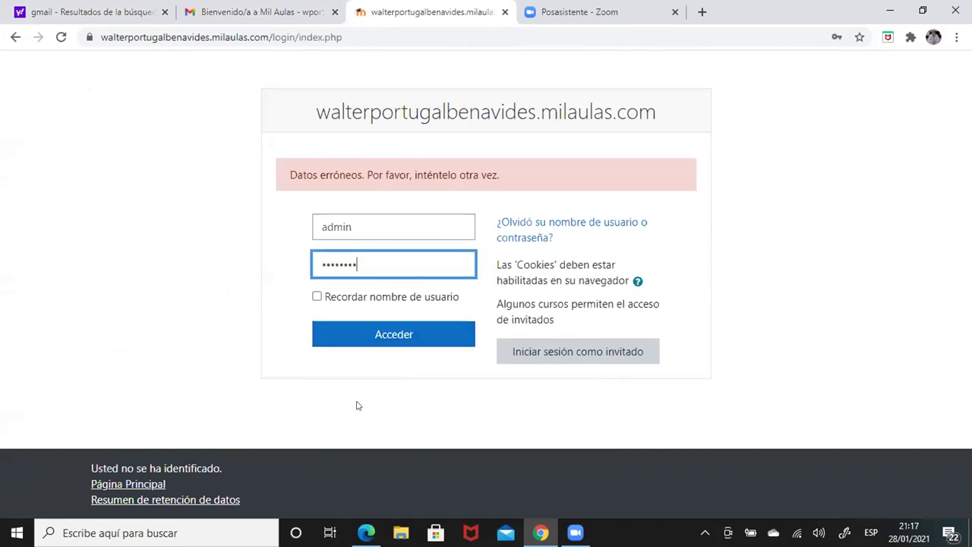
{"action": "left_click", "coordinate": [391, 337]}
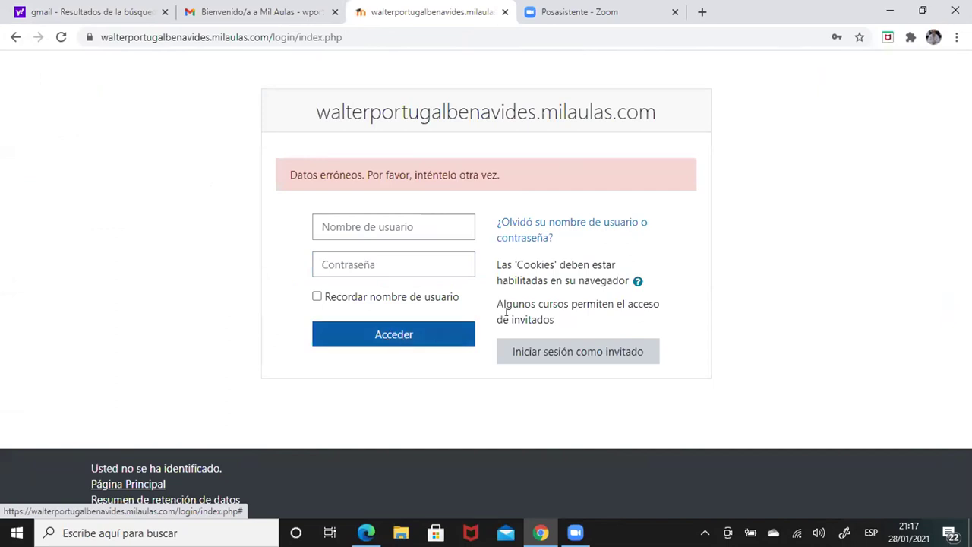
Open the forgotten-password page and begin typing the account's e-mail address.
{"action": "left_click", "coordinate": [608, 223]}
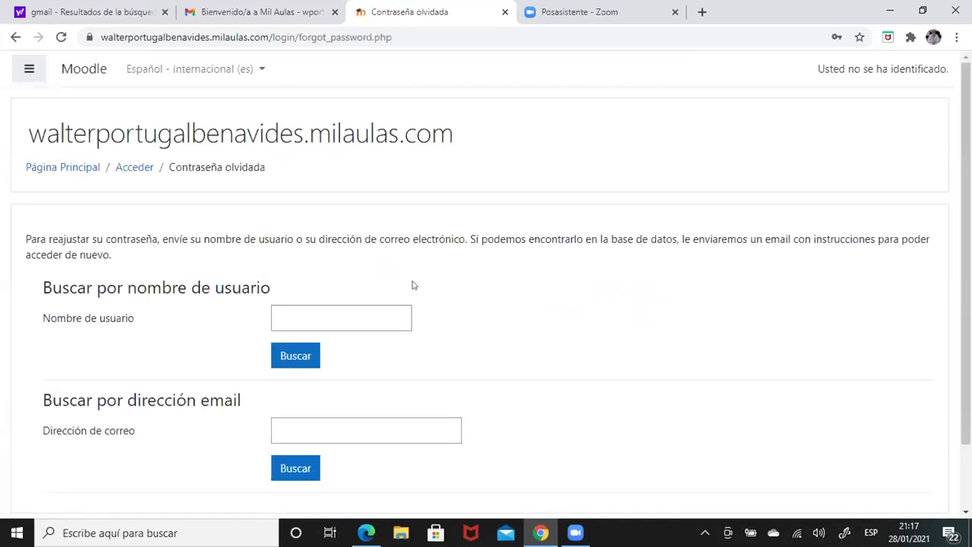
{"action": "left_click", "coordinate": [289, 304]}
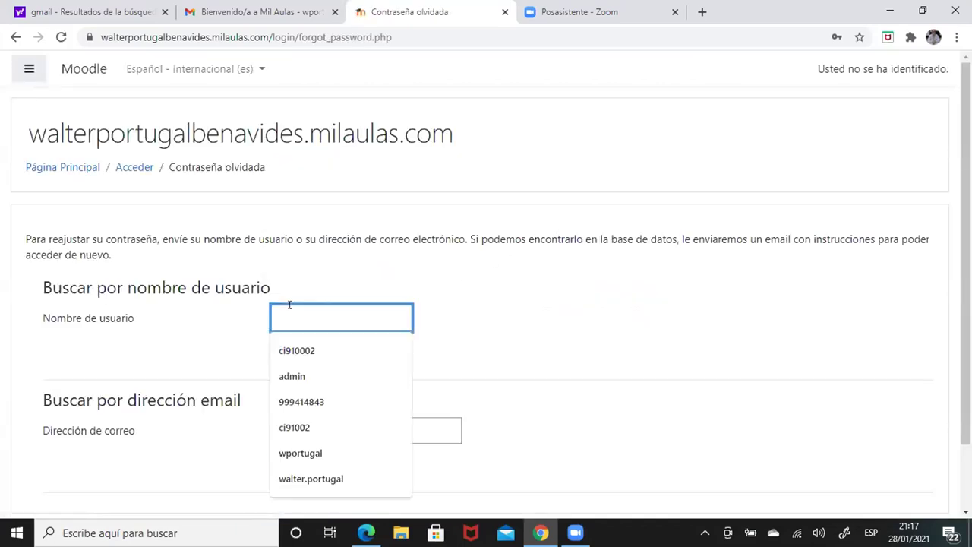
{"action": "scroll", "coordinate": [326, 319], "scroll_direction": "down", "scroll_amount": 1}
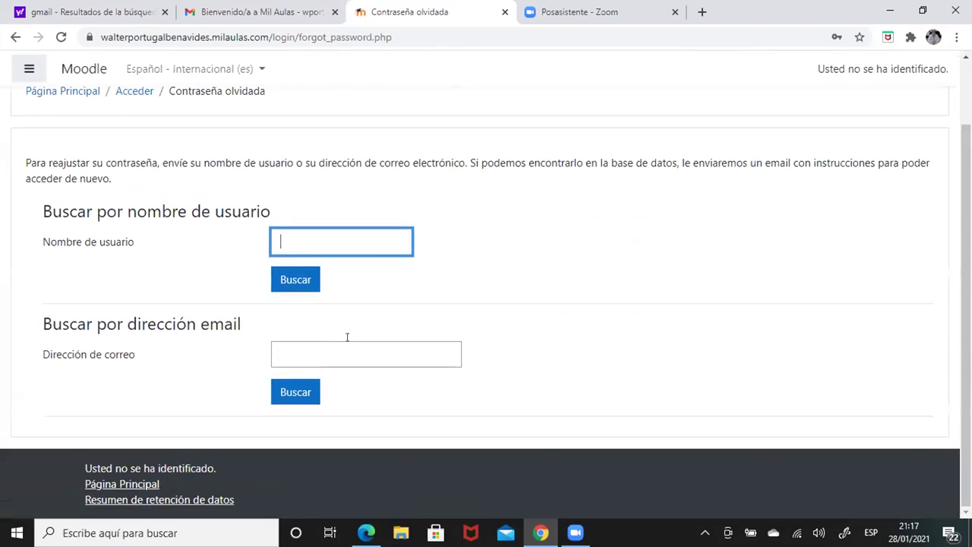
{"action": "left_click", "coordinate": [329, 343]}
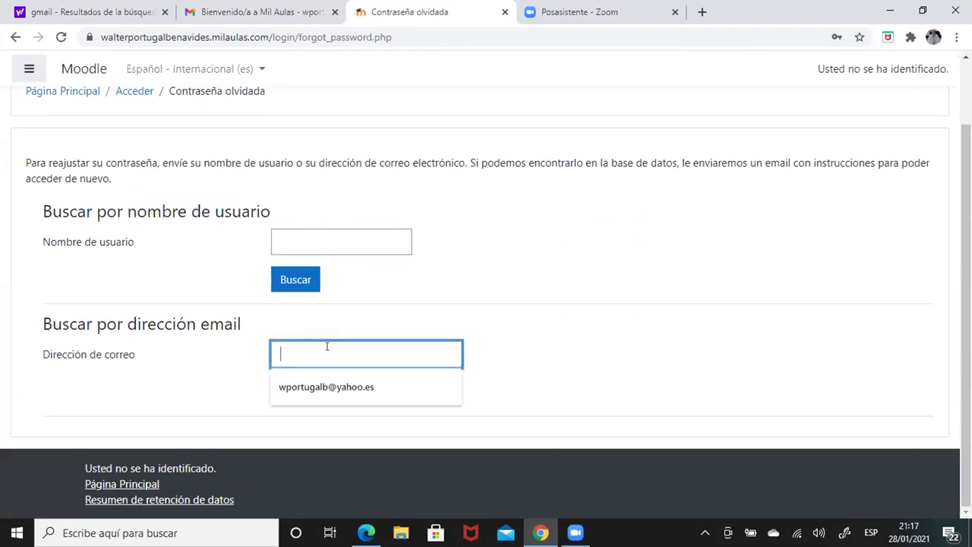
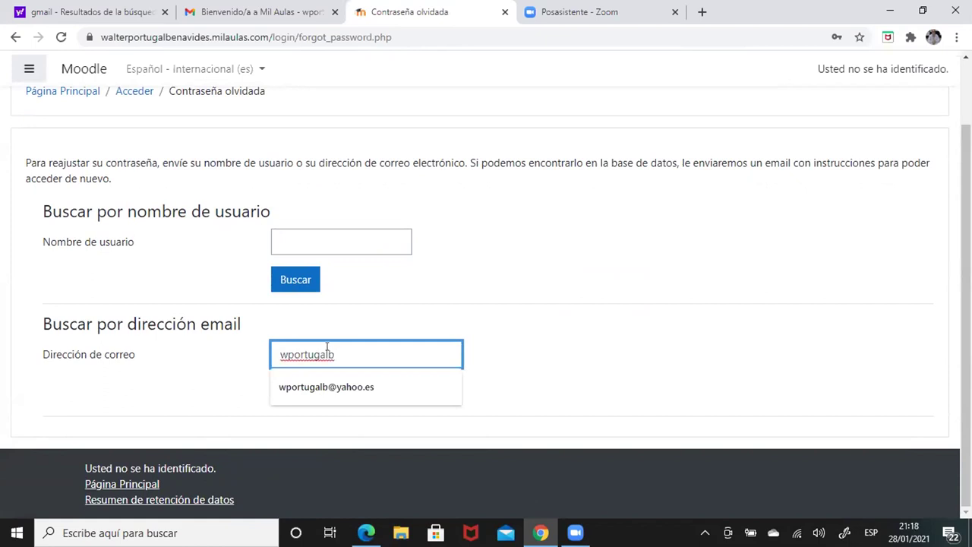
Complete the university e-mail address, submit the reset request and continue to the front page.
{"action": "key", "text": "Down"}
{"action": "key", "text": "Return"}
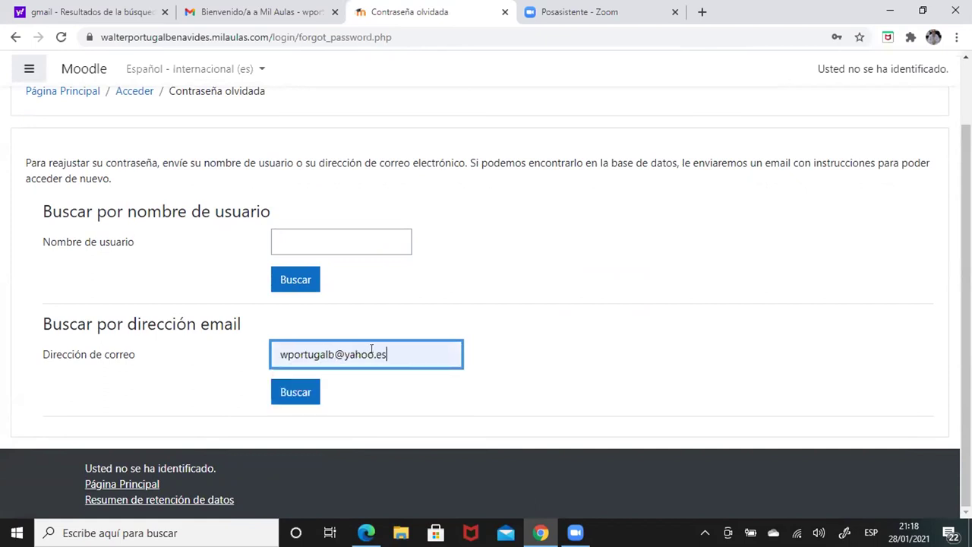
{"action": "key", "text": "BackSpace"}
{"action": "key", "text": "BackSpace"}
{"action": "key", "text": "BackSpace"}
{"action": "key", "text": "BackSpace"}
{"action": "key", "text": "BackSpace"}
{"action": "key", "text": "BackSpace"}
{"action": "key", "text": "BackSpace"}
{"action": "key", "text": "BackSpace"}
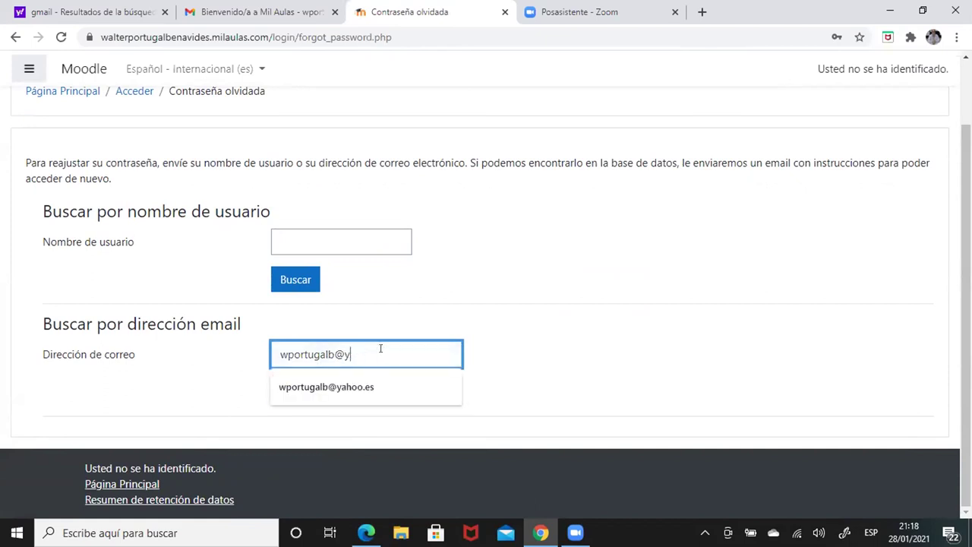
{"action": "type", "text": "unmsm"}
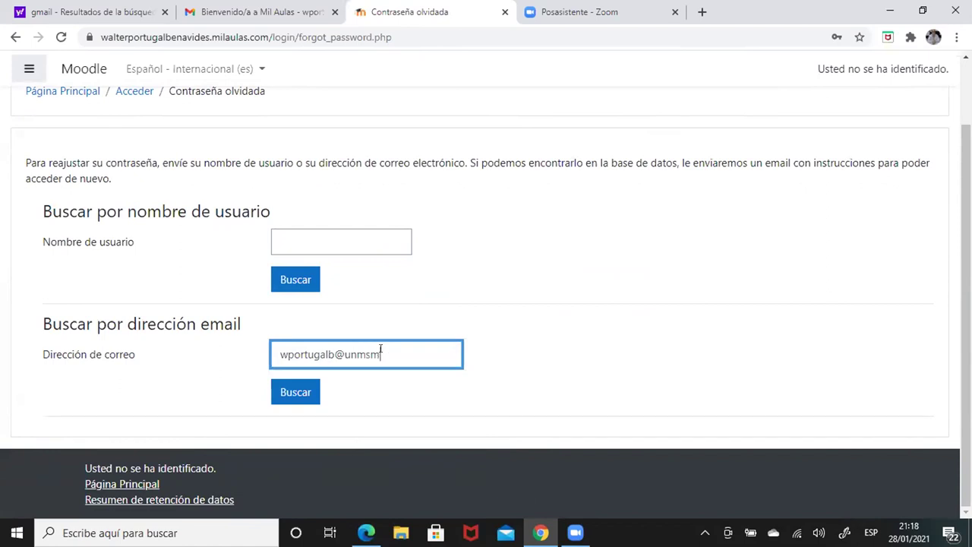
{"action": "type", "text": ".edu.pe"}
{"action": "key", "text": "Return"}
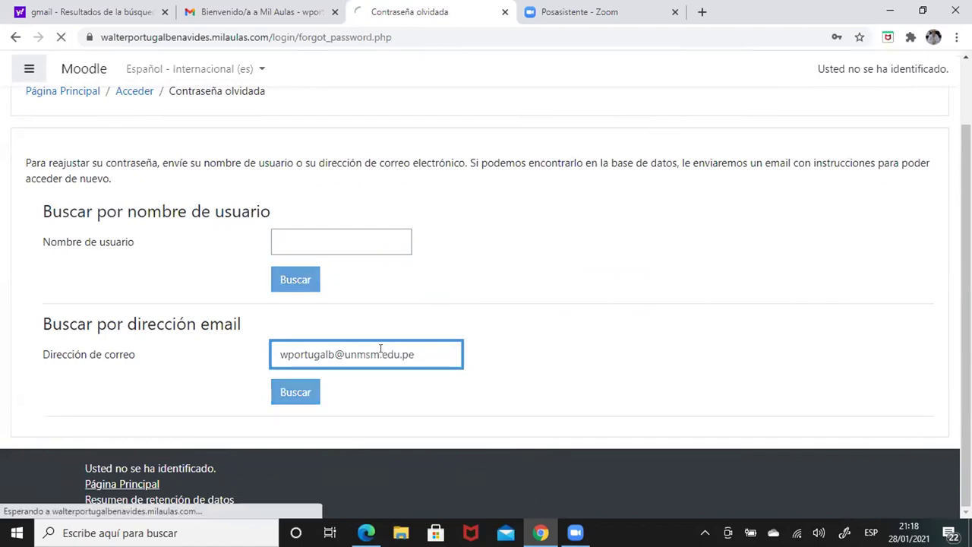
{"action": "left_click", "coordinate": [486, 317]}
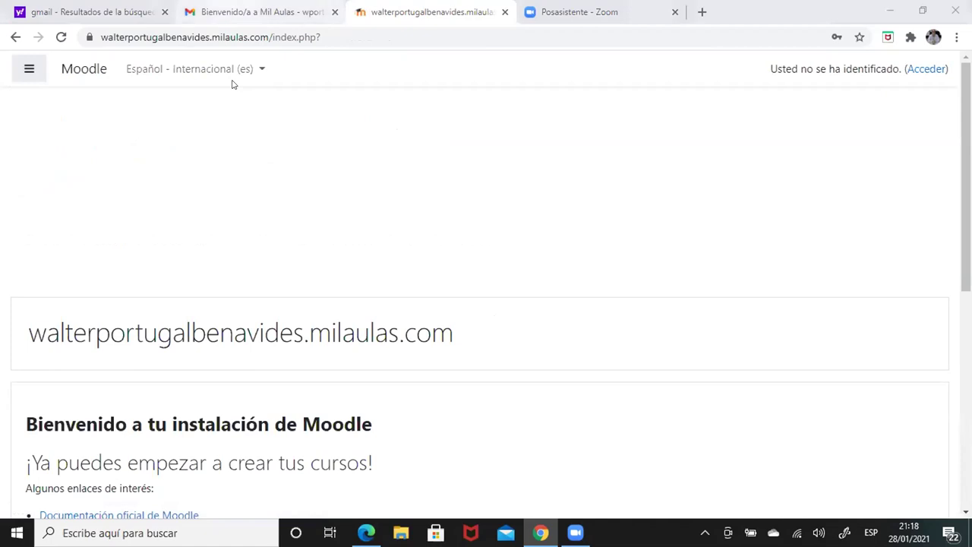
{"action": "key", "text": "ctrl+Page_Up"}
Open the newest Moodle password-reset email from the inbox and follow its reset link.
{"action": "left_click", "coordinate": [76, 195]}
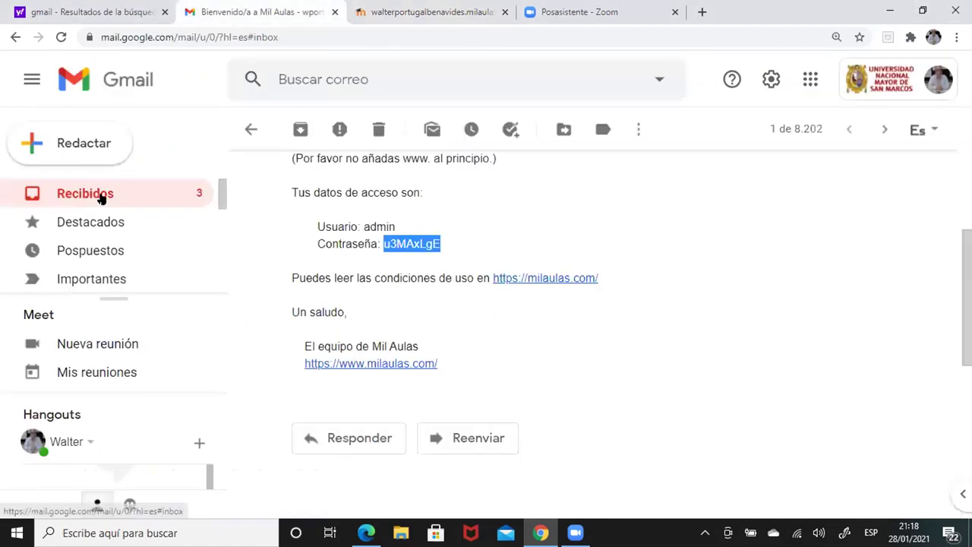
{"action": "left_click", "coordinate": [657, 169]}
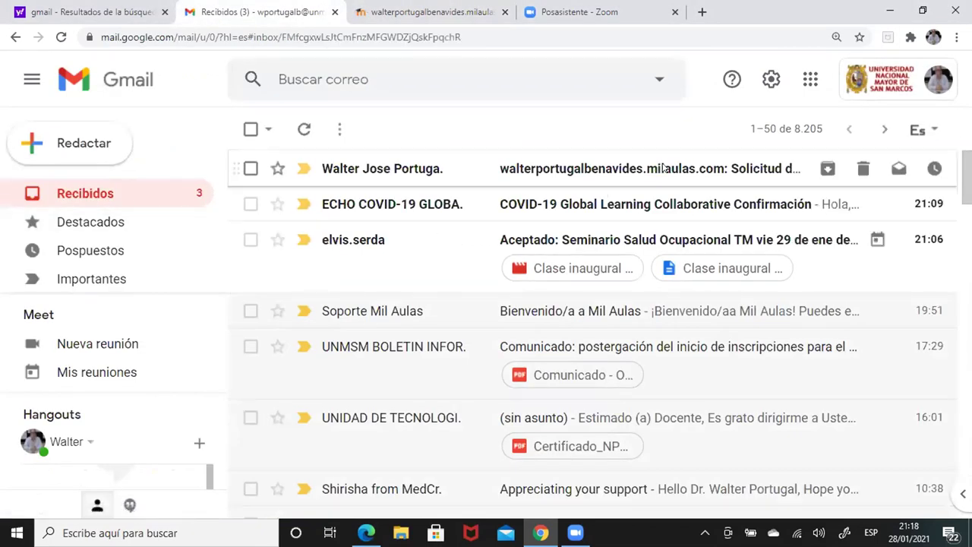
{"action": "scroll", "coordinate": [497, 306], "scroll_direction": "down", "scroll_amount": 3}
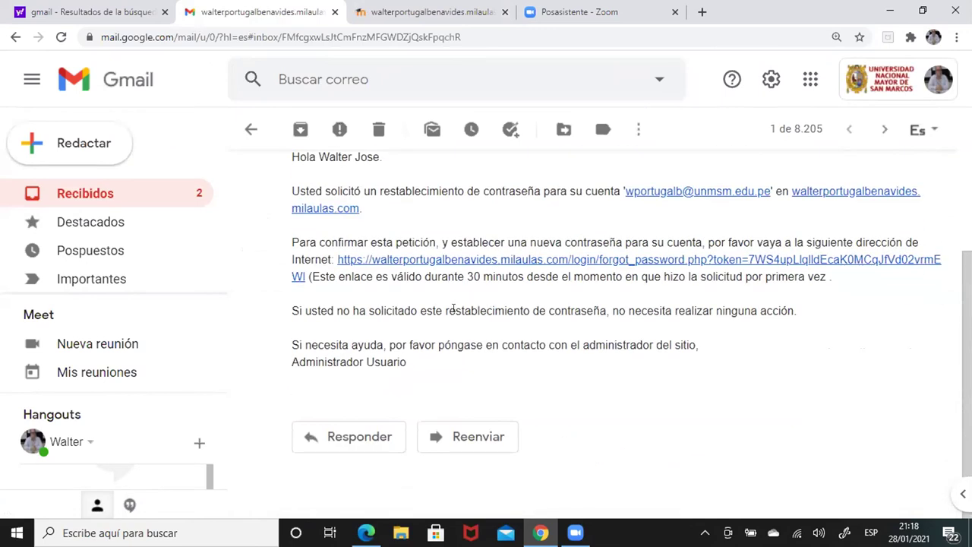
{"action": "left_click", "coordinate": [702, 261]}
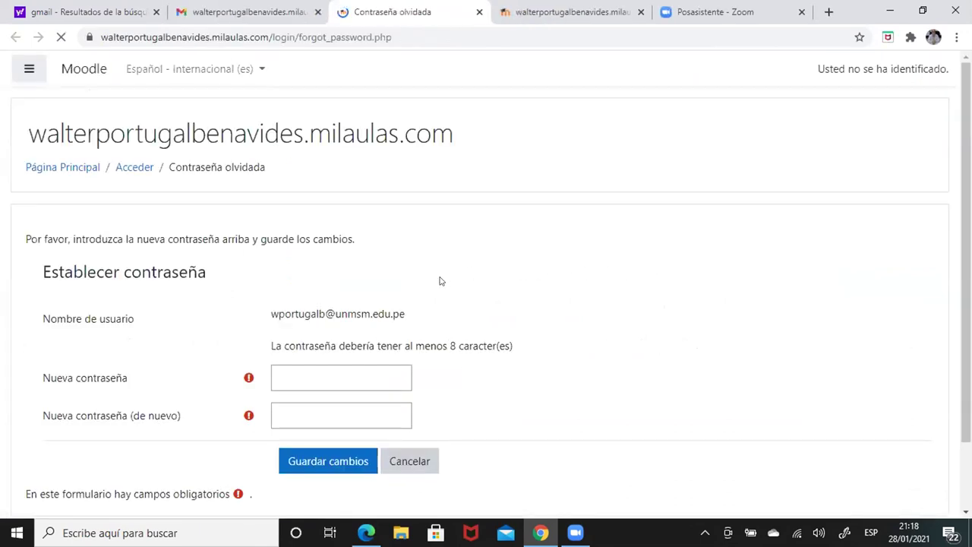
Enter the new eight-character password in both fields and save it.
{"action": "scroll", "coordinate": [439, 281], "scroll_direction": "down", "scroll_amount": 2}
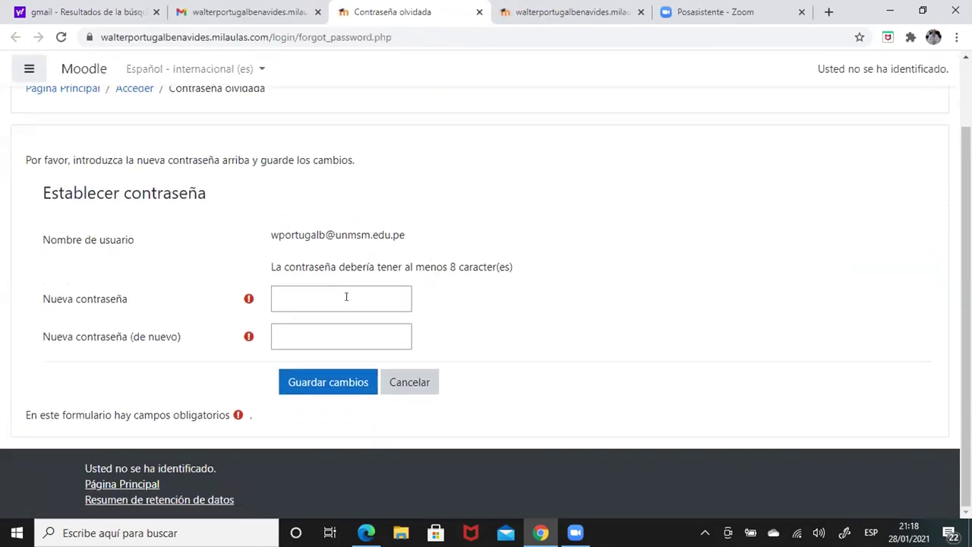
{"action": "left_click", "coordinate": [342, 297]}
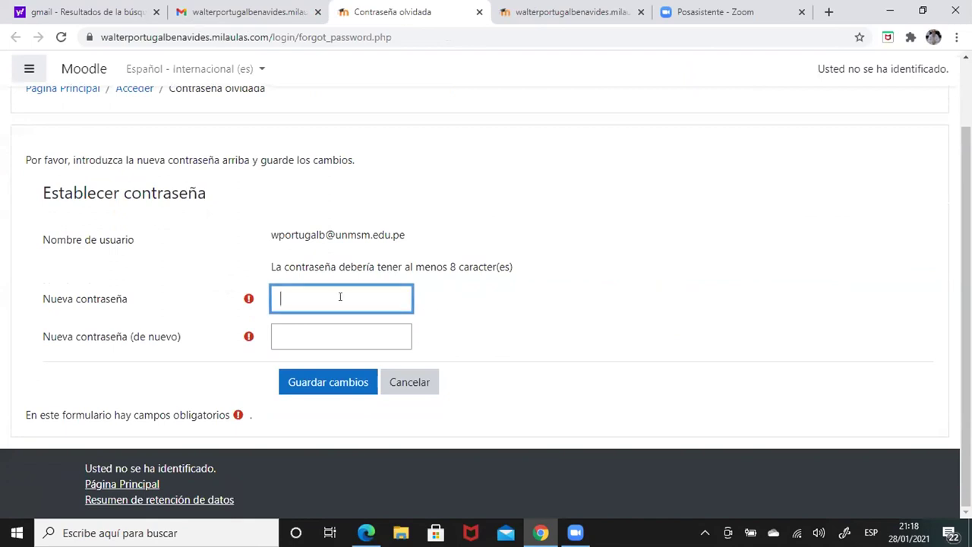
{"action": "type", "text": "••••••••"}
{"action": "left_click", "coordinate": [303, 331]}
{"action": "type", "text": "••••••"}
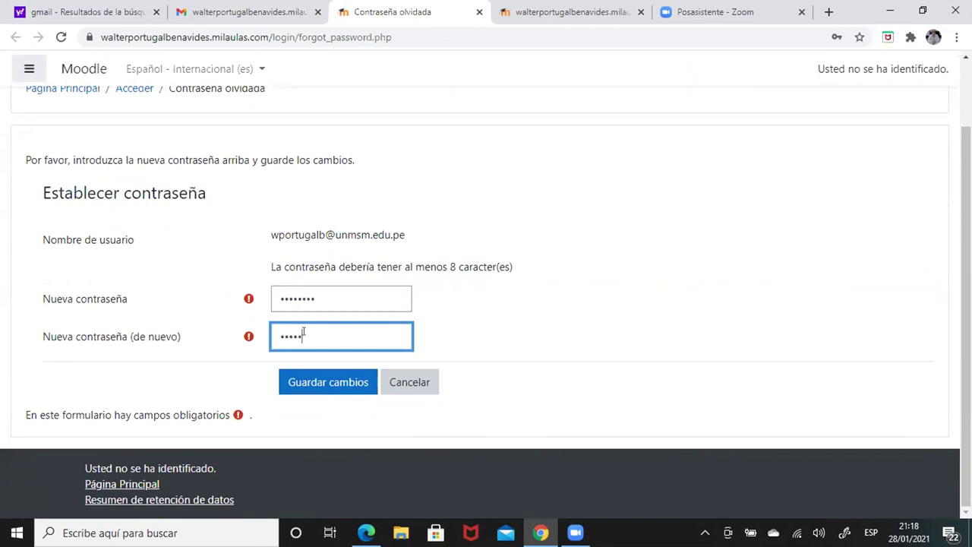
{"action": "type", "text": "••"}
{"action": "left_click", "coordinate": [336, 375]}
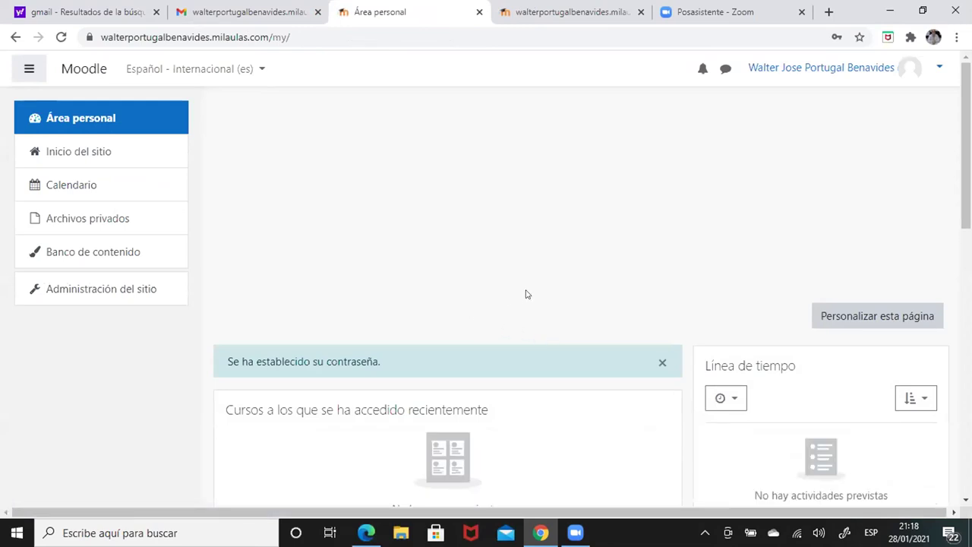
{"action": "left_click", "coordinate": [930, 67]}
Sign out, then log in as 'admin' with the new password.
{"action": "left_click", "coordinate": [848, 220]}
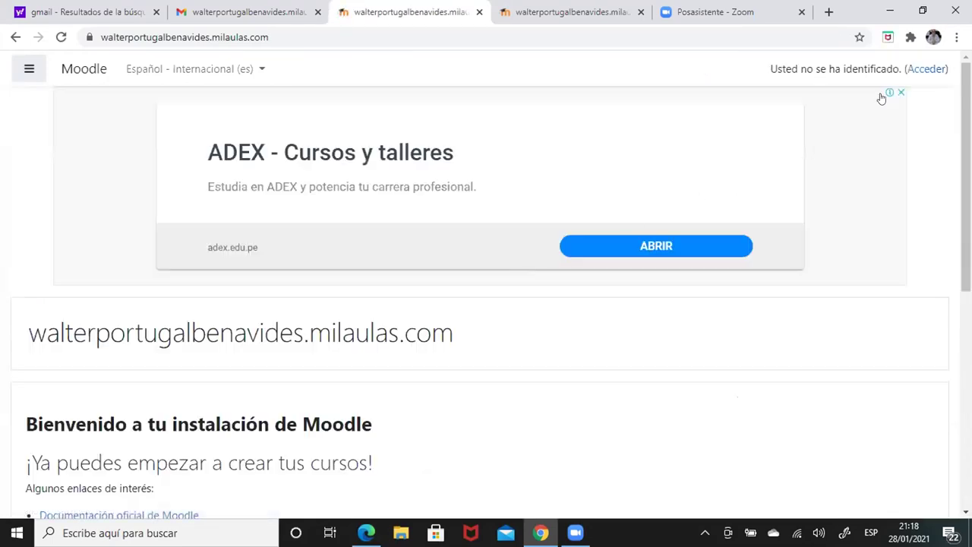
{"action": "left_click", "coordinate": [925, 69]}
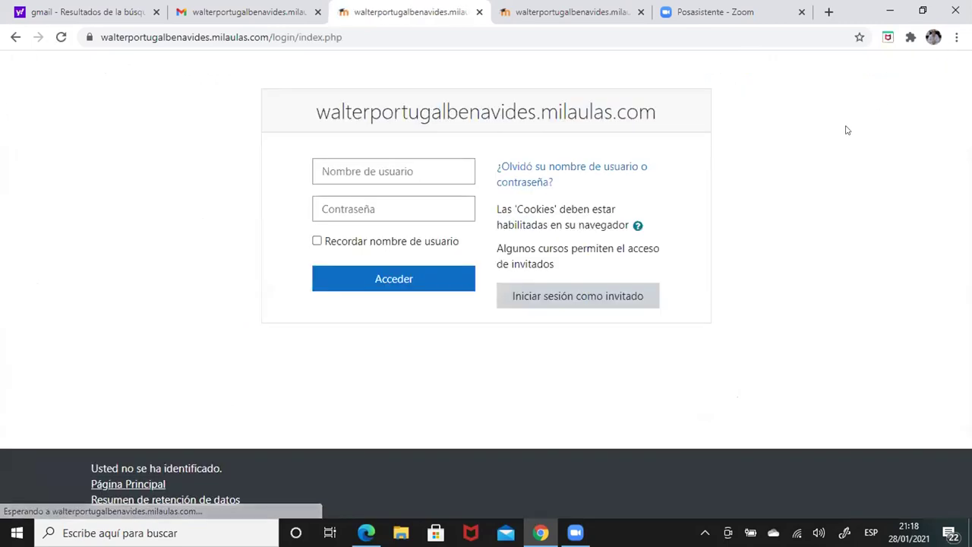
{"action": "left_click", "coordinate": [328, 173]}
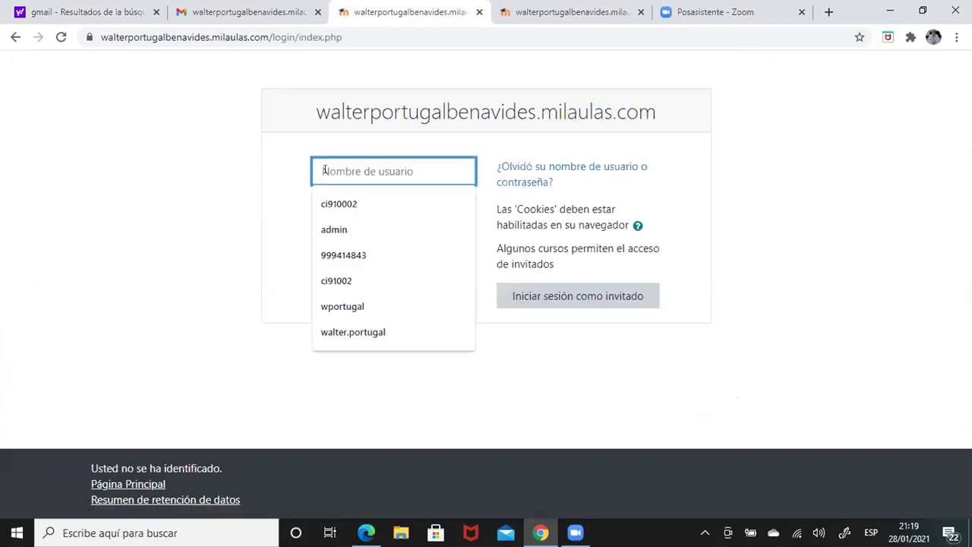
{"action": "type", "text": "adm"}
{"action": "type", "text": "in"}
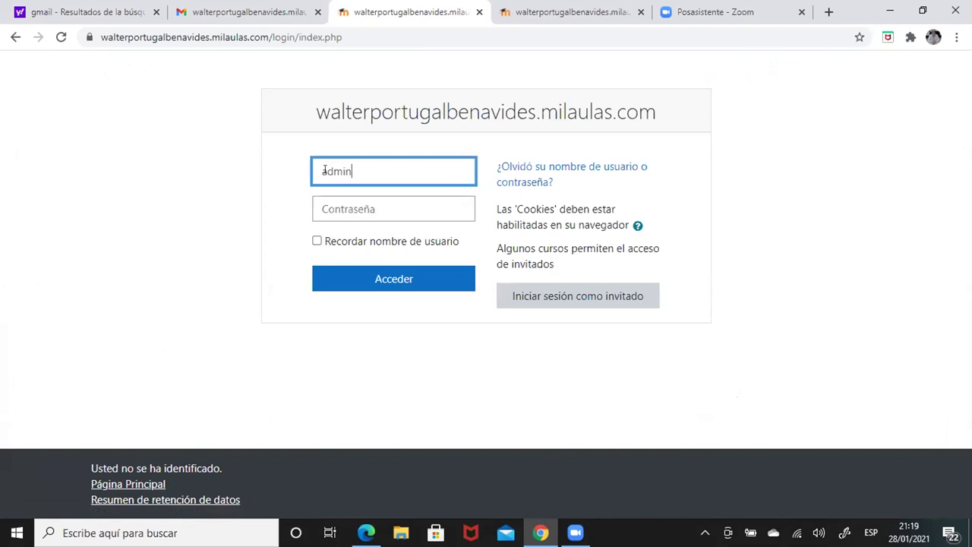
{"action": "left_click", "coordinate": [346, 209]}
{"action": "type", "text": "•"}
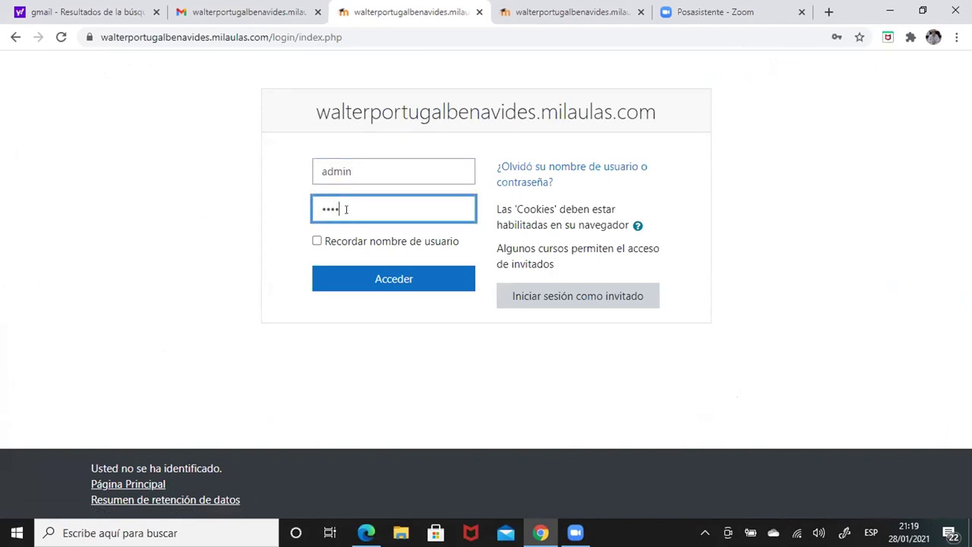
{"action": "type", "text": "•••••••"}
{"action": "left_click", "coordinate": [394, 280]}
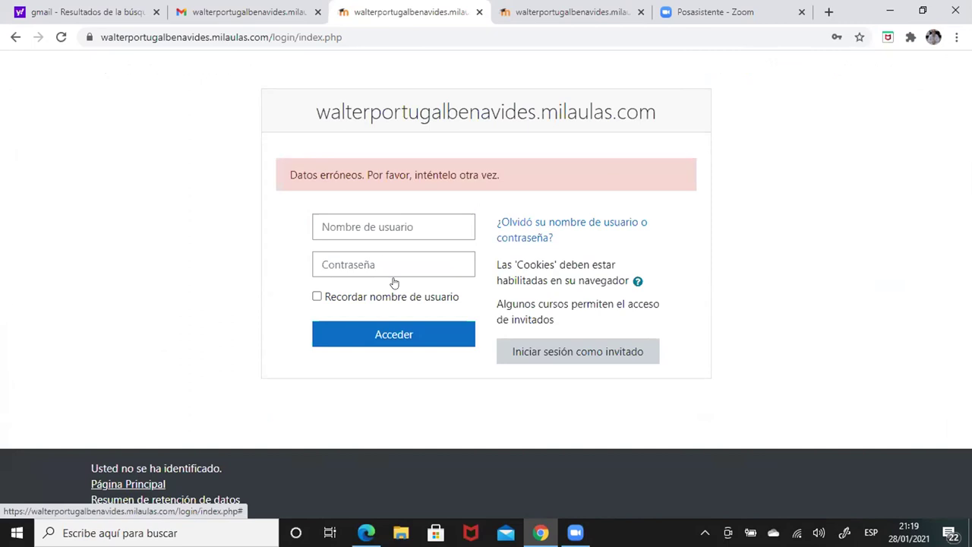
Retry the admin login using the saved username, toggling Caps Lock for the password.
{"action": "left_click", "coordinate": [353, 221]}
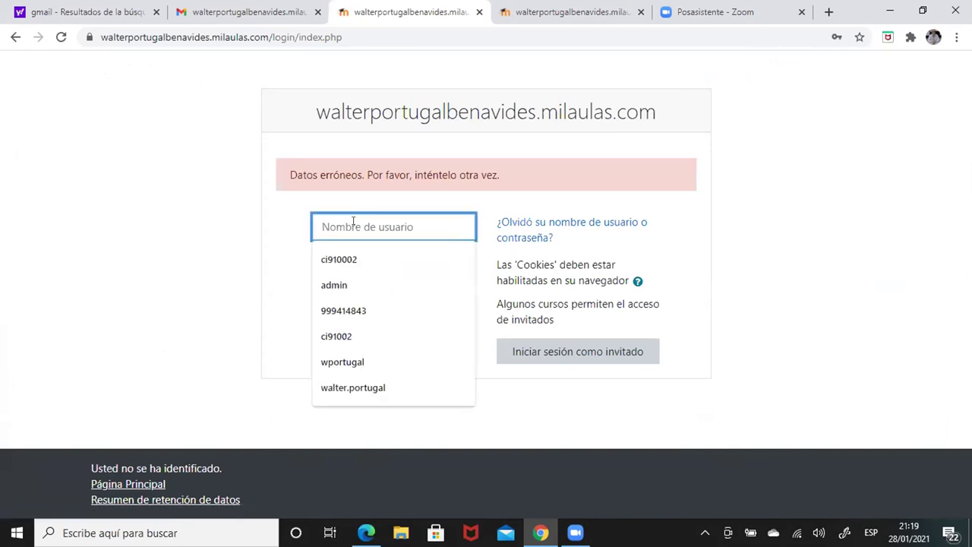
{"action": "left_click", "coordinate": [368, 284]}
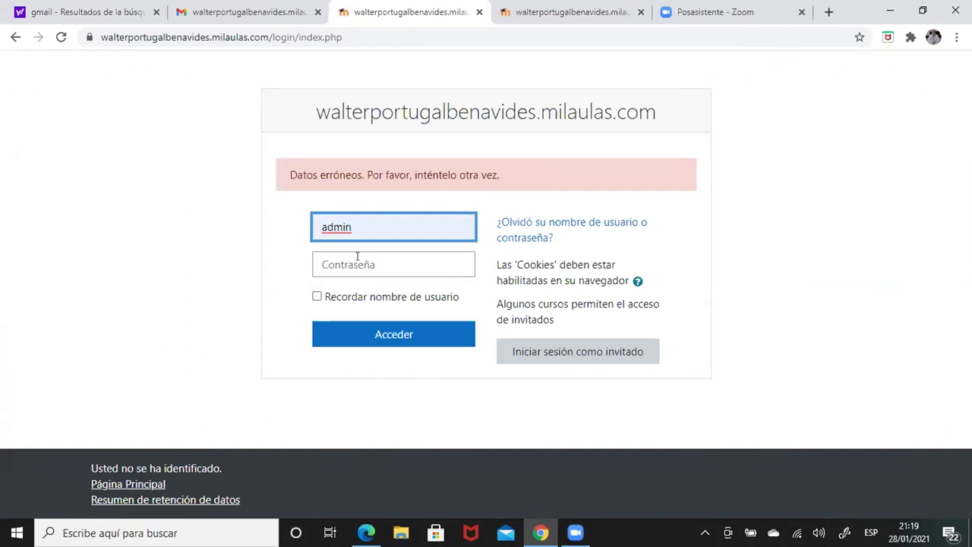
{"action": "left_click", "coordinate": [353, 256]}
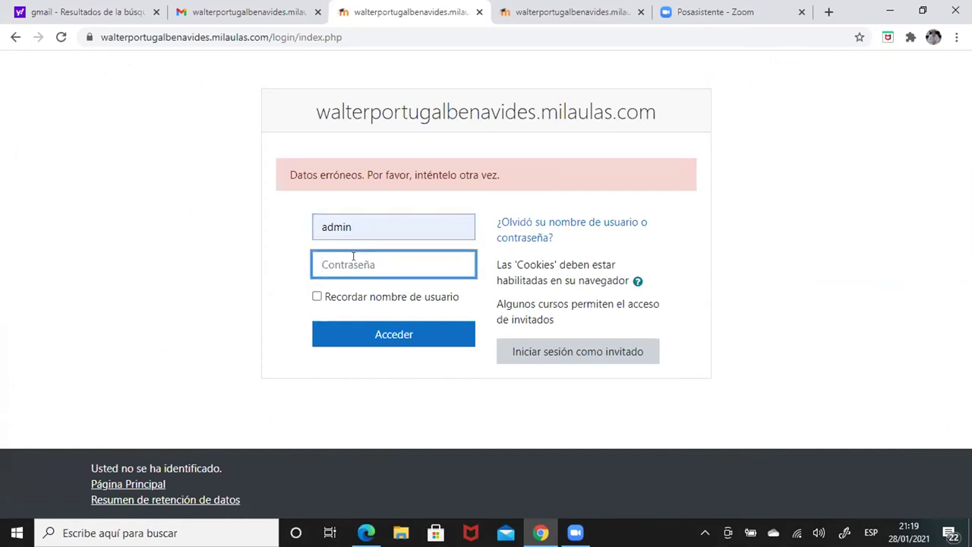
{"action": "type", "text": "a"}
{"action": "left_click", "coordinate": [367, 332]}
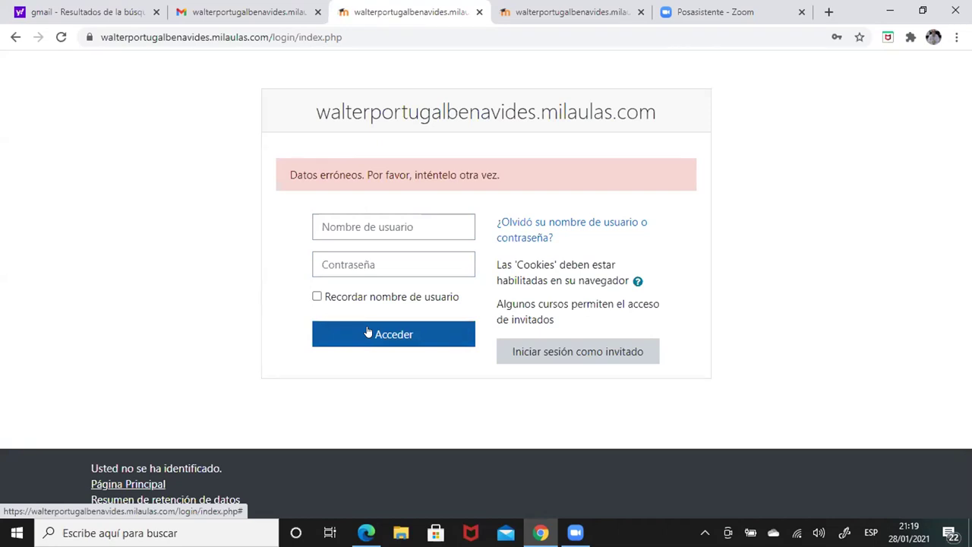
{"action": "left_click", "coordinate": [366, 325]}
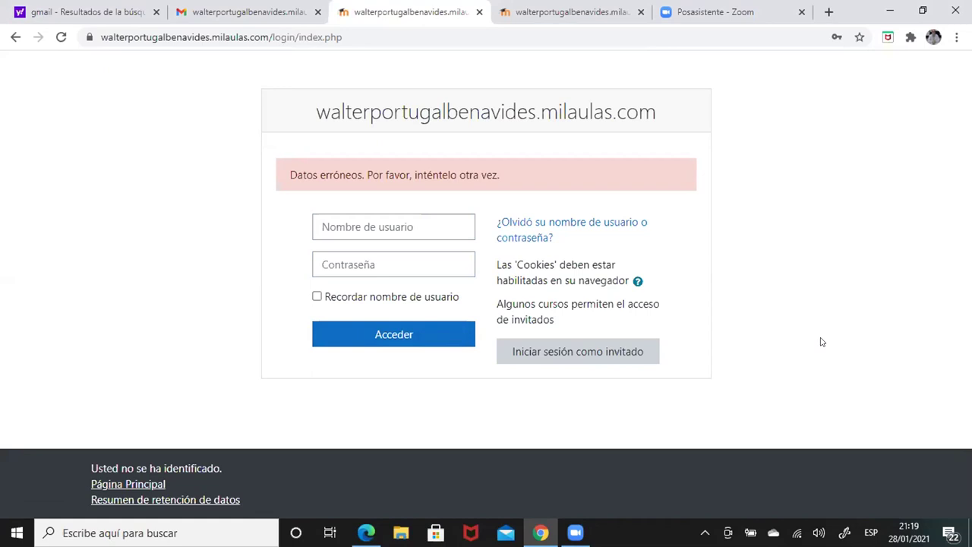
{"action": "key", "text": "Caps_Lock"}
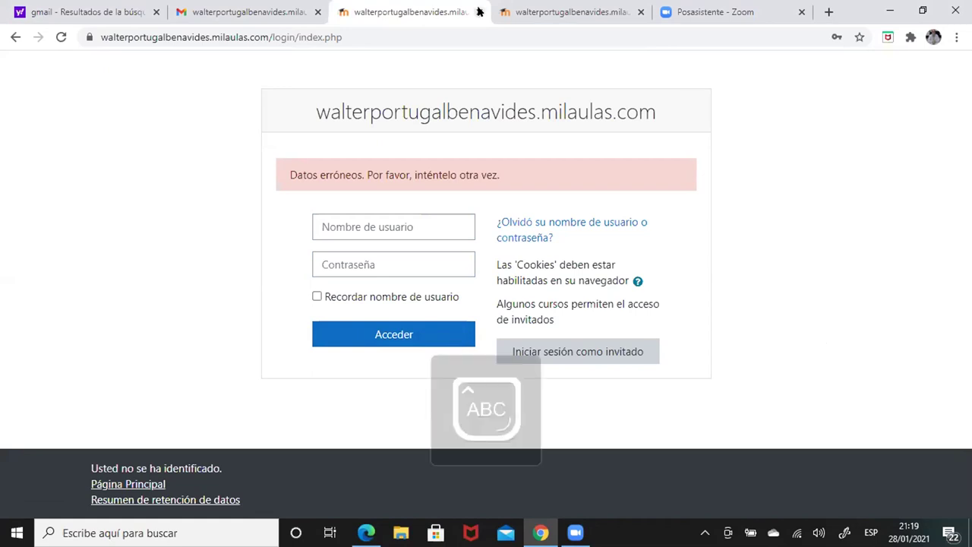
Close the failed-login and Yahoo search tabs, leaving the MilAulas Moodle tab showing.
{"action": "left_click", "coordinate": [479, 11]}
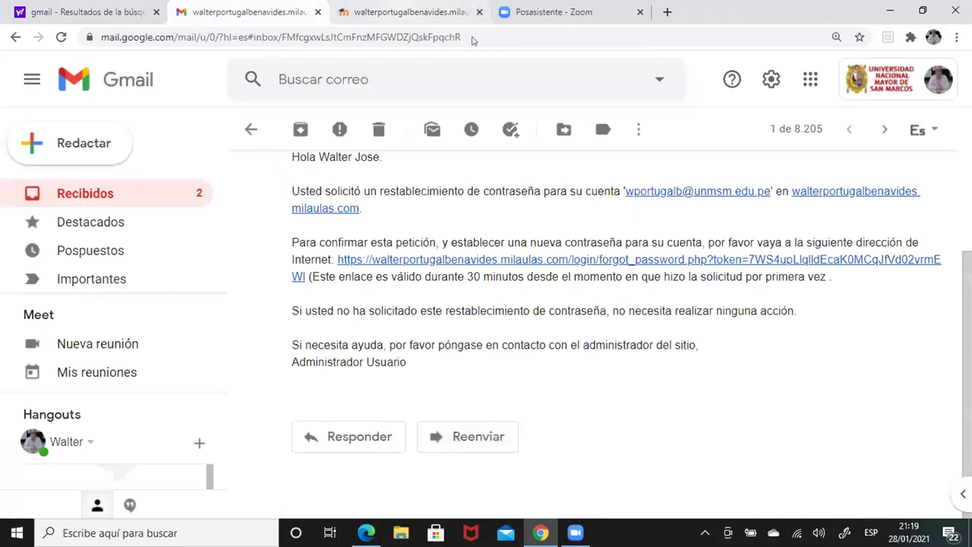
{"action": "left_click", "coordinate": [154, 14]}
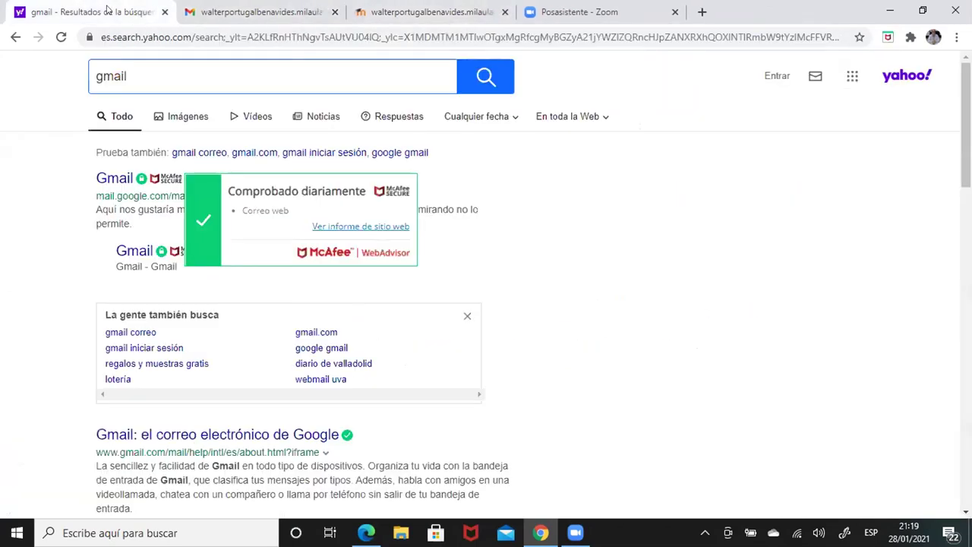
{"action": "left_click", "coordinate": [164, 12]}
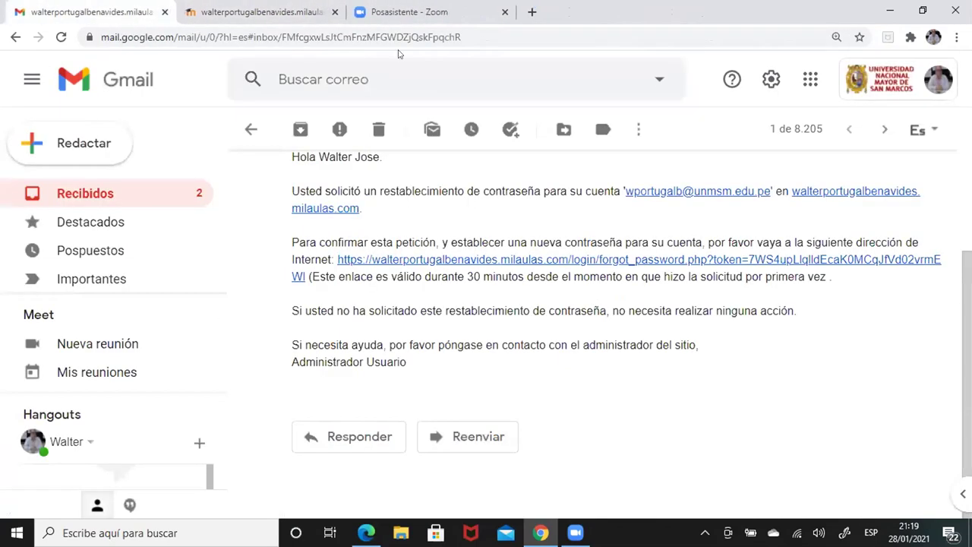
{"action": "left_click", "coordinate": [274, 13]}
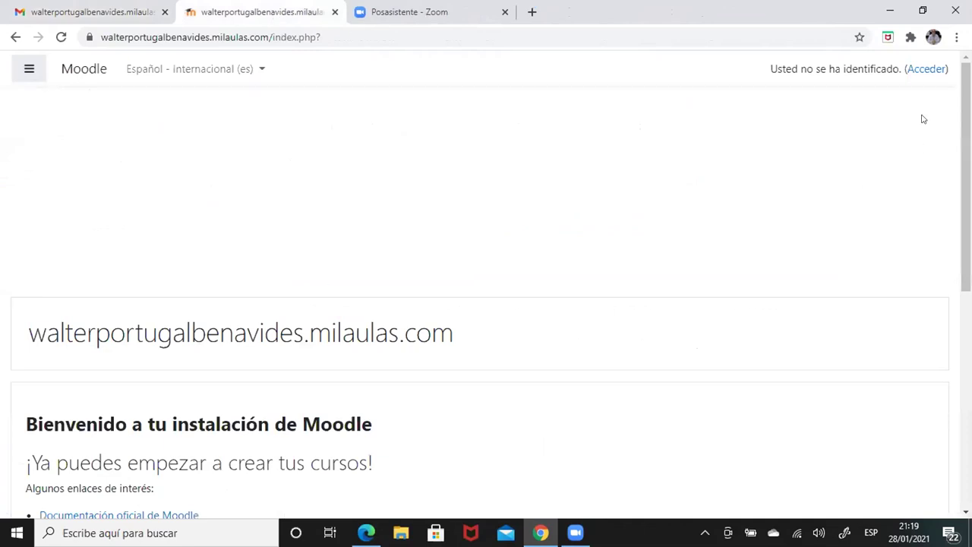
Request a Moodle password reset for the account's saved email address, then close the site tab and return to Gmail.
{"action": "left_click", "coordinate": [921, 74]}
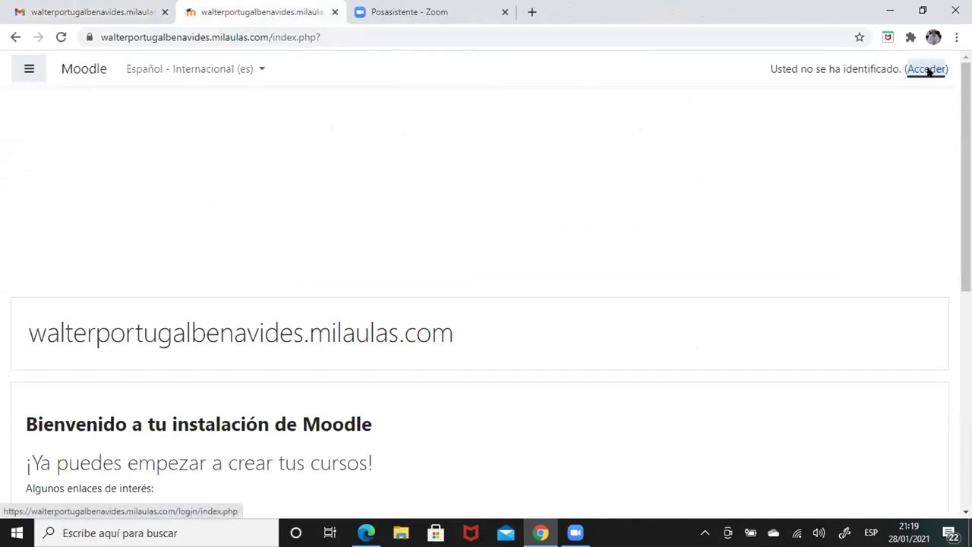
{"action": "left_click", "coordinate": [587, 180]}
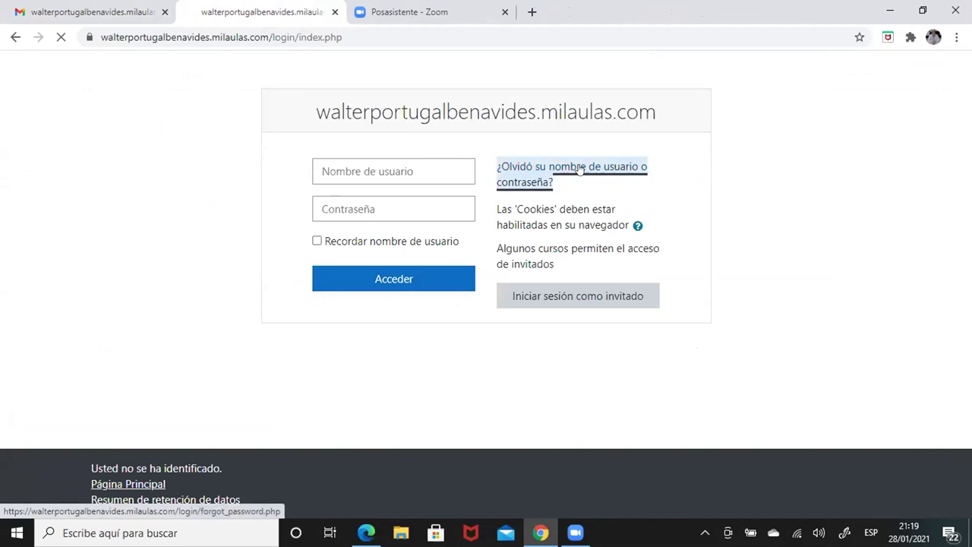
{"action": "scroll", "coordinate": [359, 375], "scroll_direction": "down", "scroll_amount": 2}
{"action": "scroll", "coordinate": [359, 375], "scroll_direction": "down", "scroll_amount": 1}
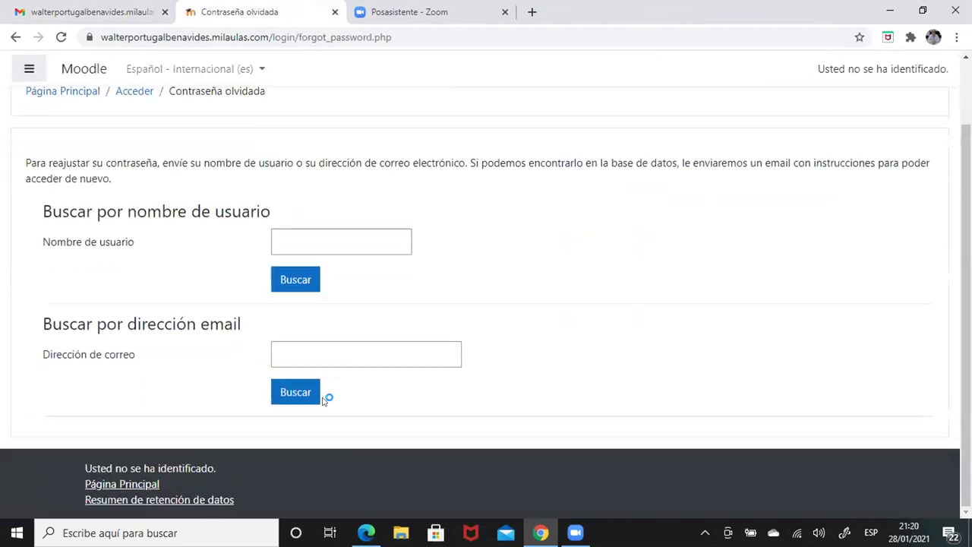
{"action": "left_click", "coordinate": [336, 351]}
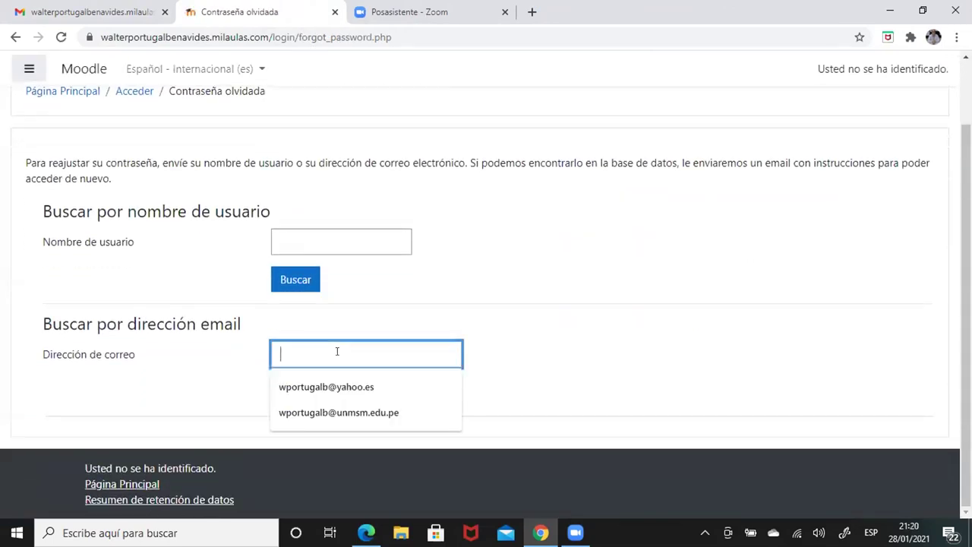
{"action": "left_click", "coordinate": [346, 412]}
{"action": "left_click", "coordinate": [295, 392]}
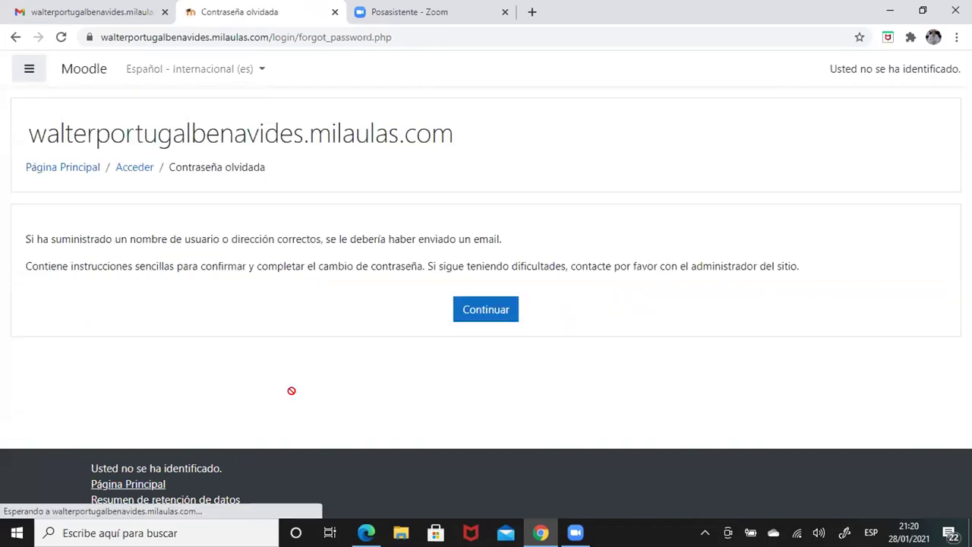
{"action": "left_click", "coordinate": [484, 312]}
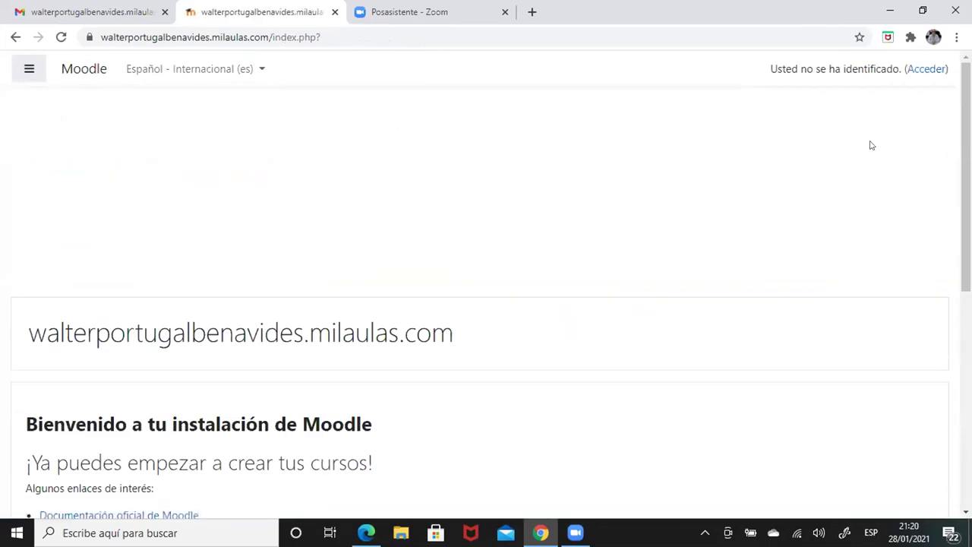
{"action": "left_click", "coordinate": [334, 13]}
{"action": "left_click", "coordinate": [123, 13]}
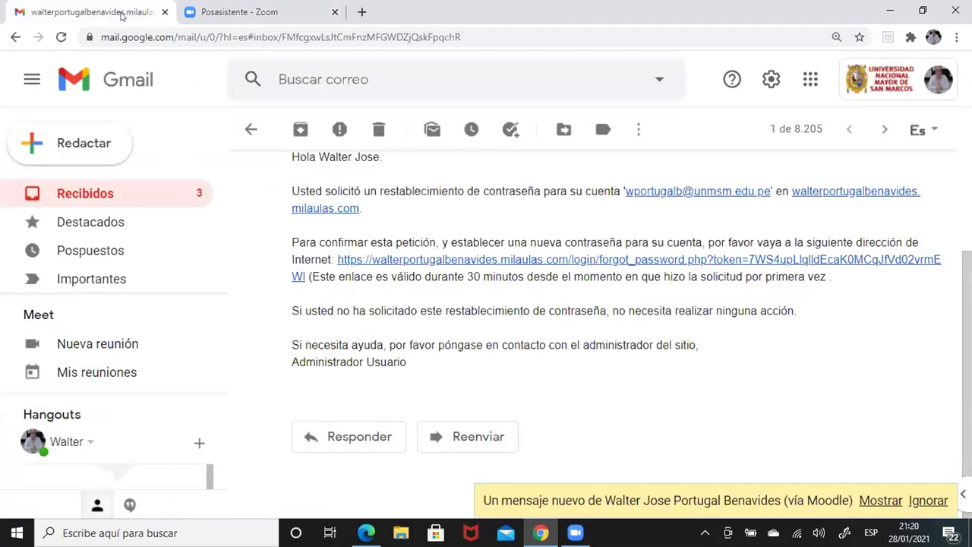
Refresh the inbox, open the newest 'Solicitud de restablecimiento' email, and follow its reset link.
{"action": "left_click", "coordinate": [60, 37]}
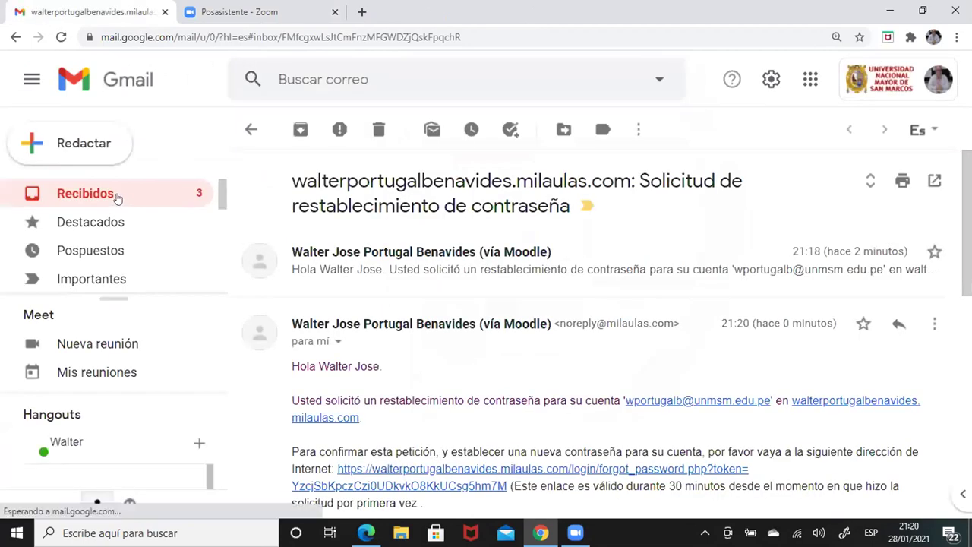
{"action": "left_click", "coordinate": [117, 196]}
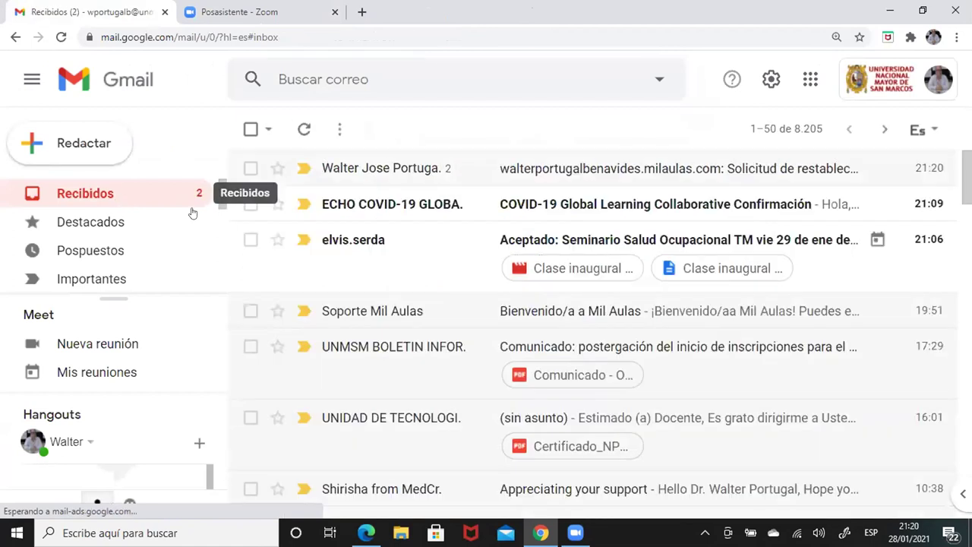
{"action": "left_click", "coordinate": [369, 167]}
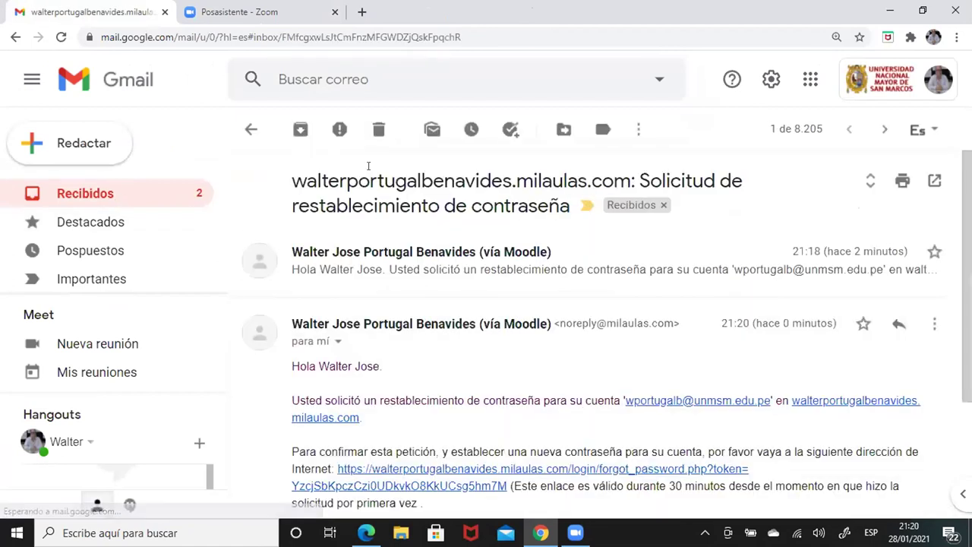
{"action": "scroll", "coordinate": [607, 334], "scroll_direction": "down", "scroll_amount": 1}
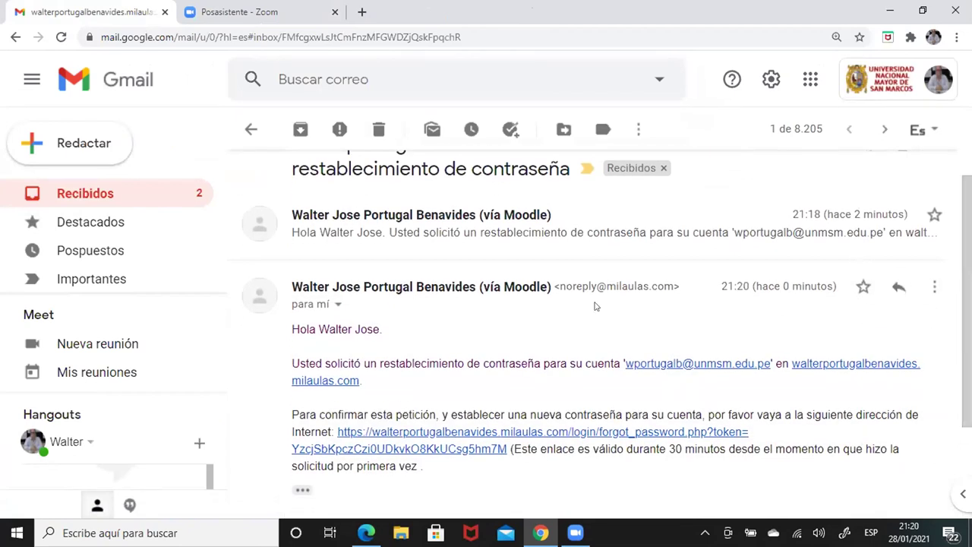
{"action": "left_click", "coordinate": [534, 432]}
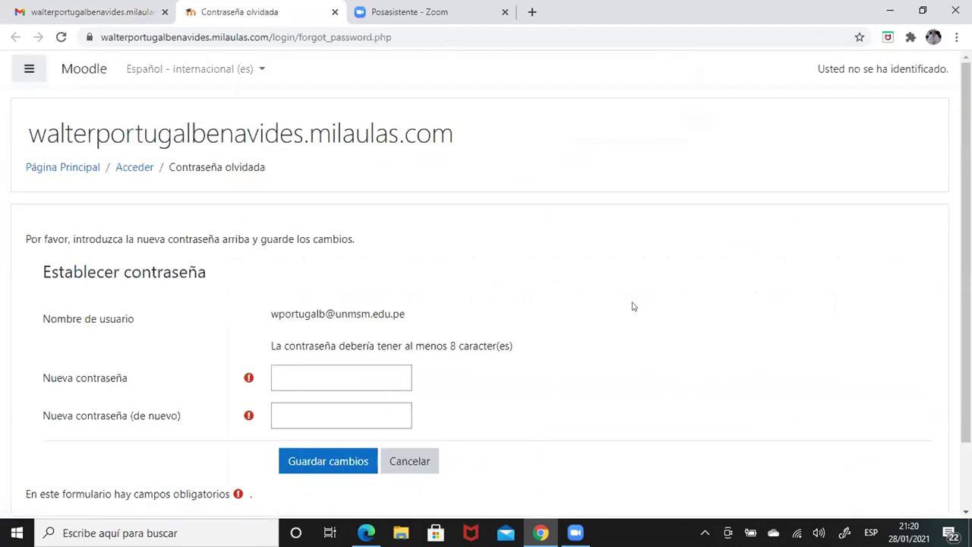
Enter and repeat the new password in the reset form, then save it with Guardar cambios.
{"action": "left_click", "coordinate": [362, 373]}
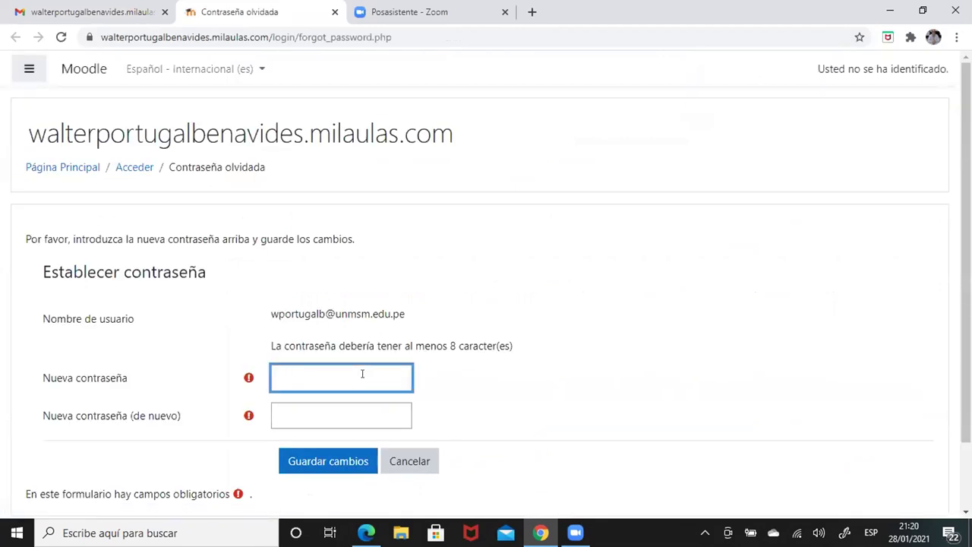
{"action": "left_click", "coordinate": [247, 380]}
{"action": "left_click", "coordinate": [290, 375]}
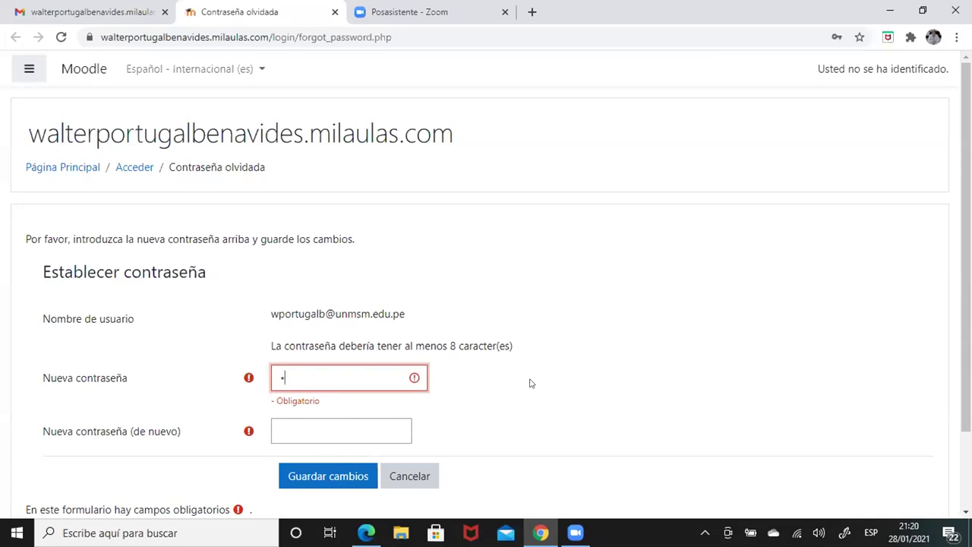
{"action": "type", "text": "••••••"}
{"action": "left_click", "coordinate": [361, 420]}
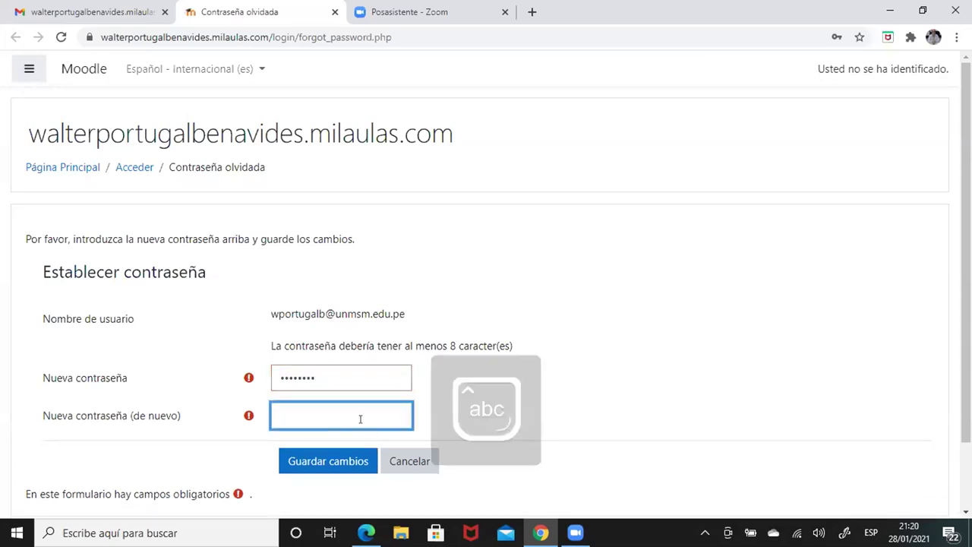
{"action": "type", "text": "•••"}
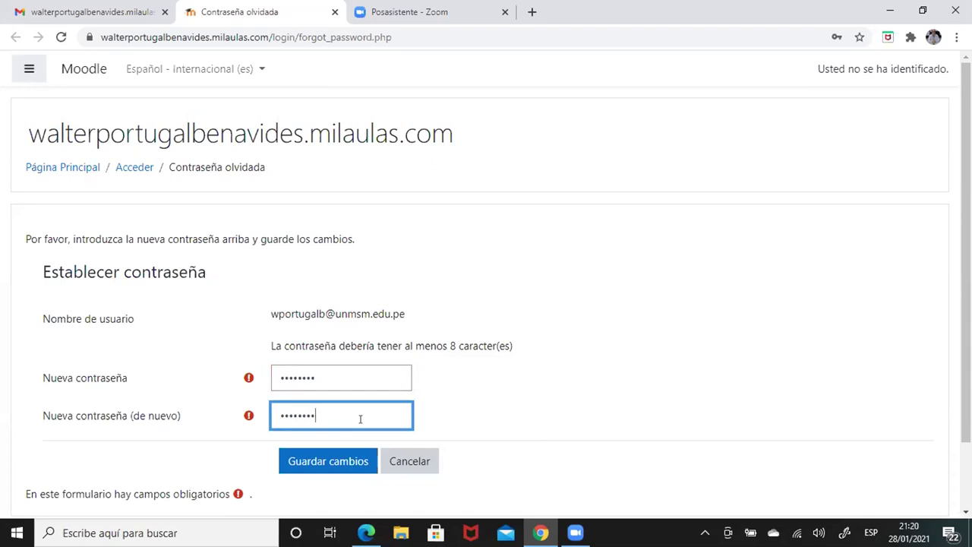
{"action": "left_click", "coordinate": [347, 461]}
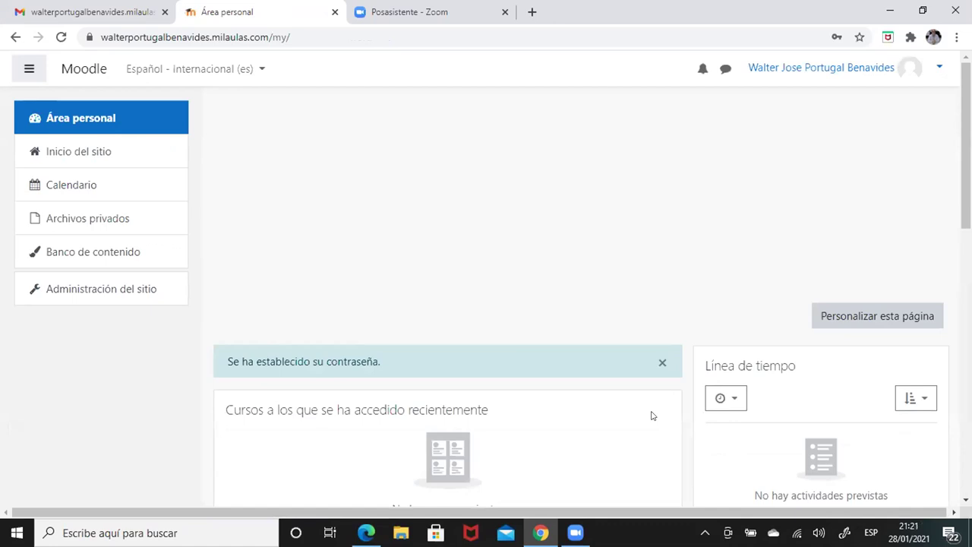
Open the profile editing form and zoom the page to 125%.
{"action": "key", "text": "Caps_Lock"}
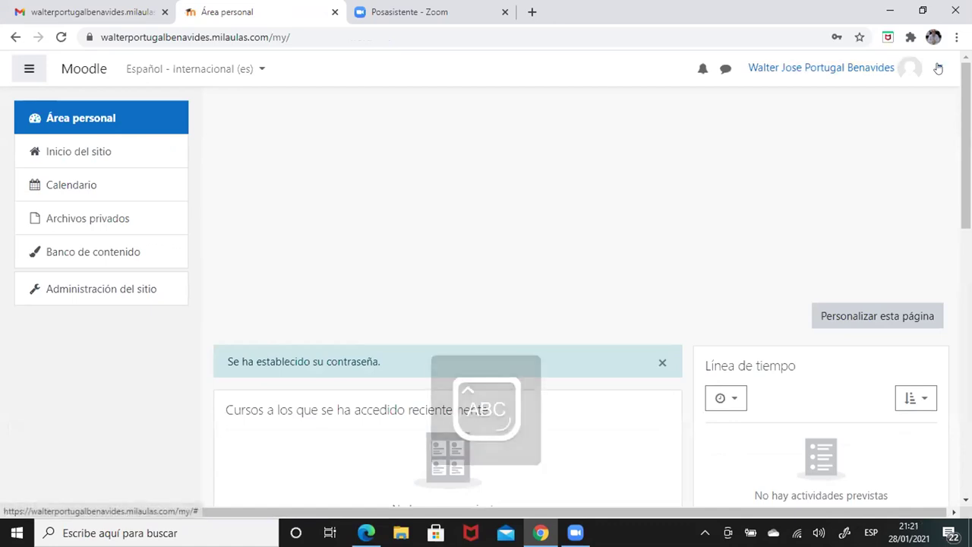
{"action": "left_click", "coordinate": [934, 67]}
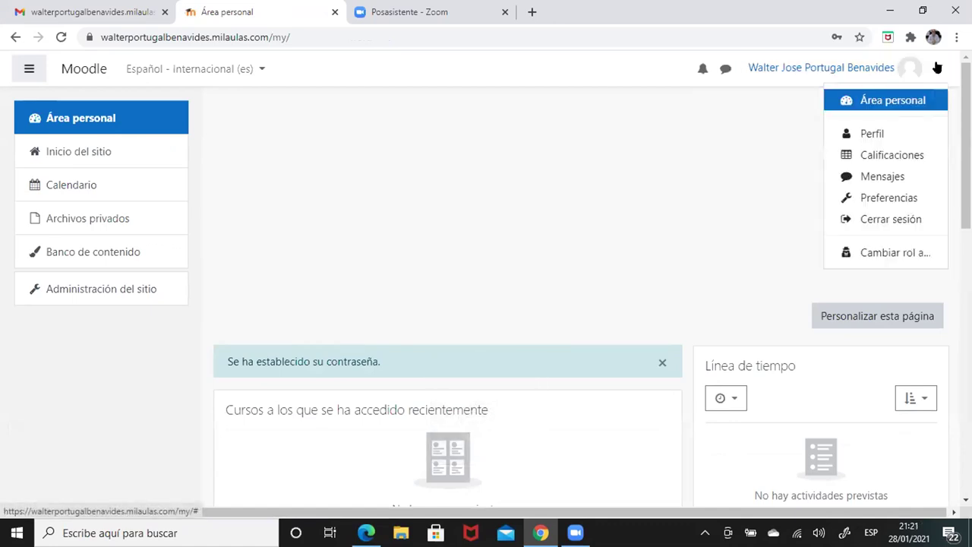
{"action": "left_click", "coordinate": [869, 133]}
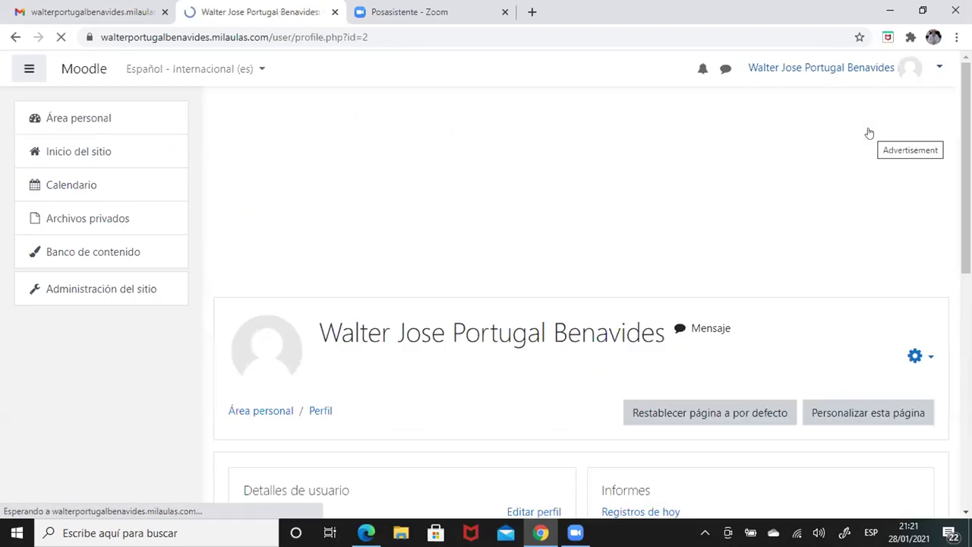
{"action": "scroll", "coordinate": [439, 236], "scroll_direction": "down", "scroll_amount": 3}
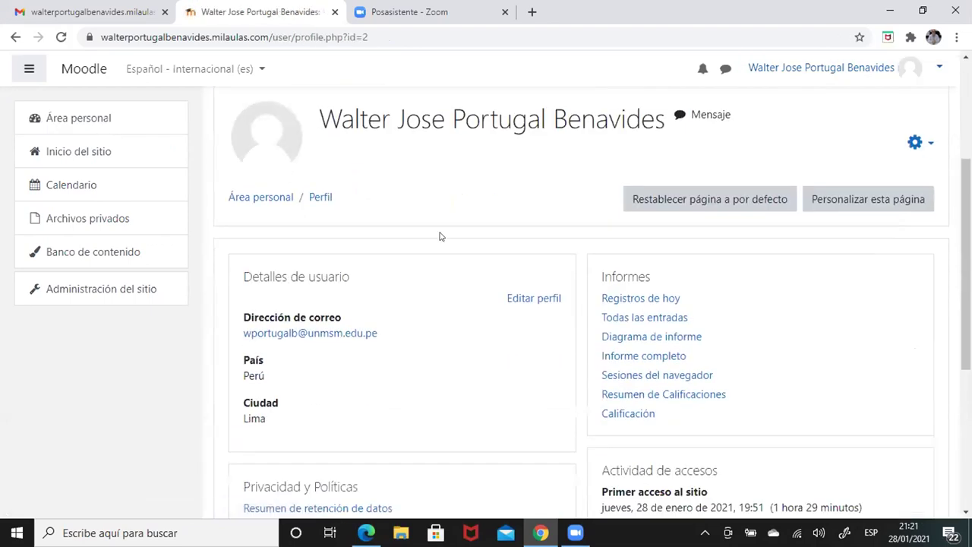
{"action": "left_click", "coordinate": [522, 301]}
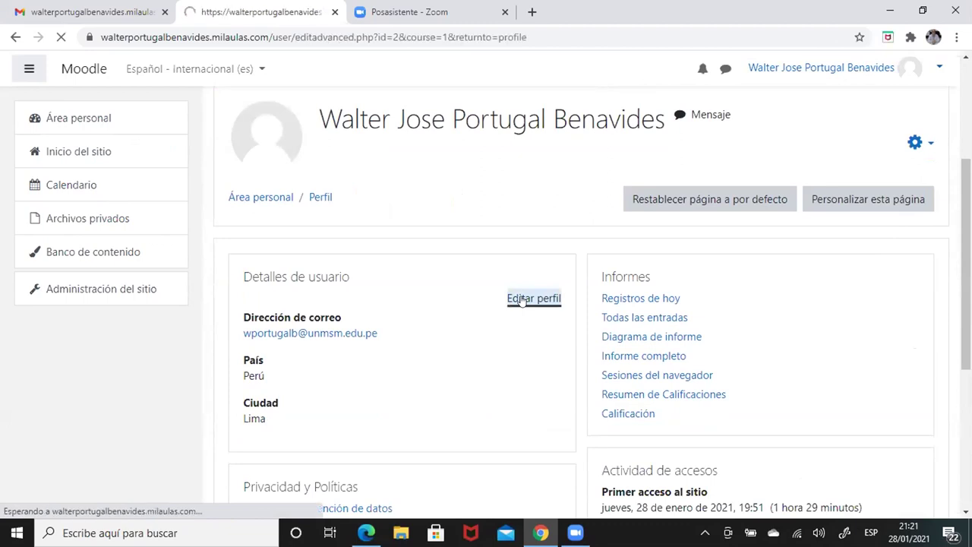
{"action": "scroll", "coordinate": [541, 301], "scroll_direction": "down", "scroll_amount": 1}
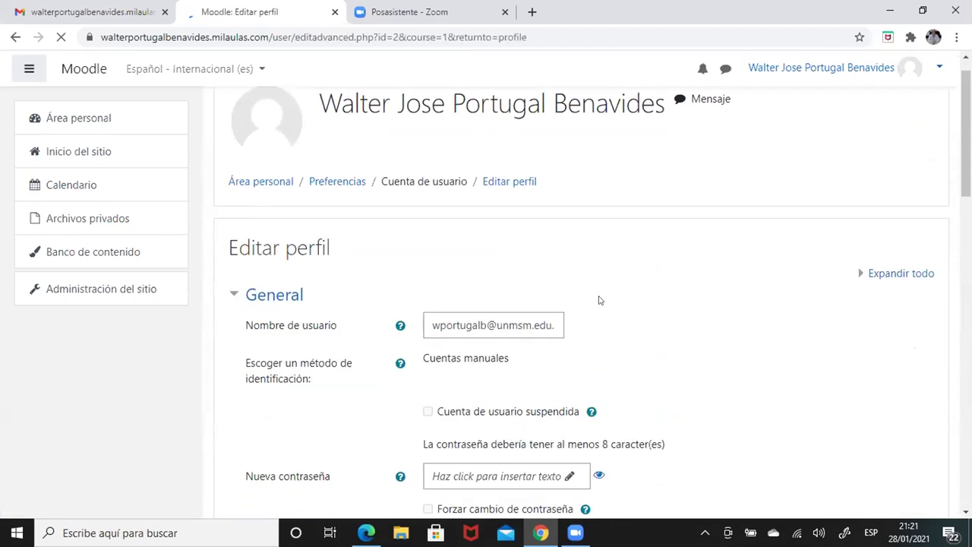
{"action": "scroll", "coordinate": [628, 296], "scroll_direction": "down", "scroll_amount": 1}
{"action": "scroll", "coordinate": [628, 296], "scroll_direction": "down", "scroll_amount": 1}
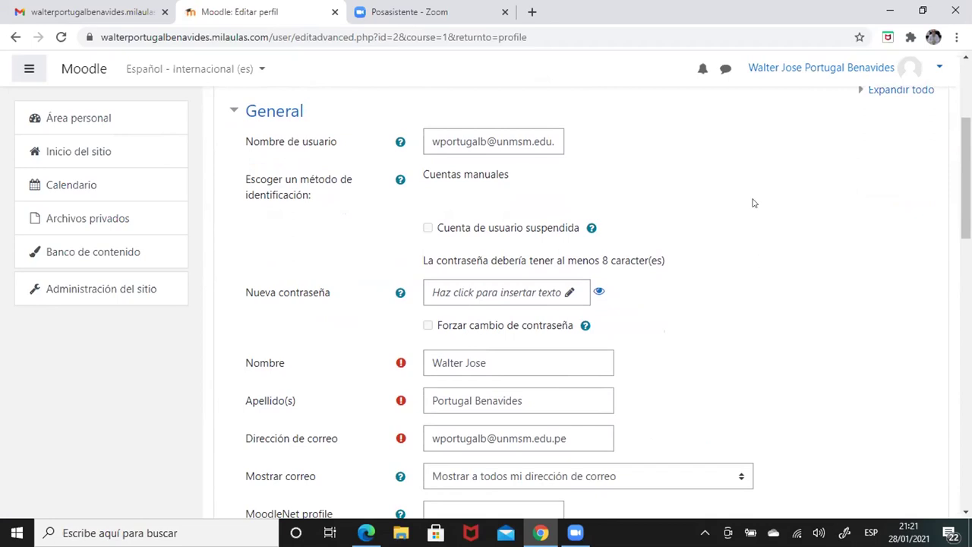
{"action": "key", "text": "alt+f"}
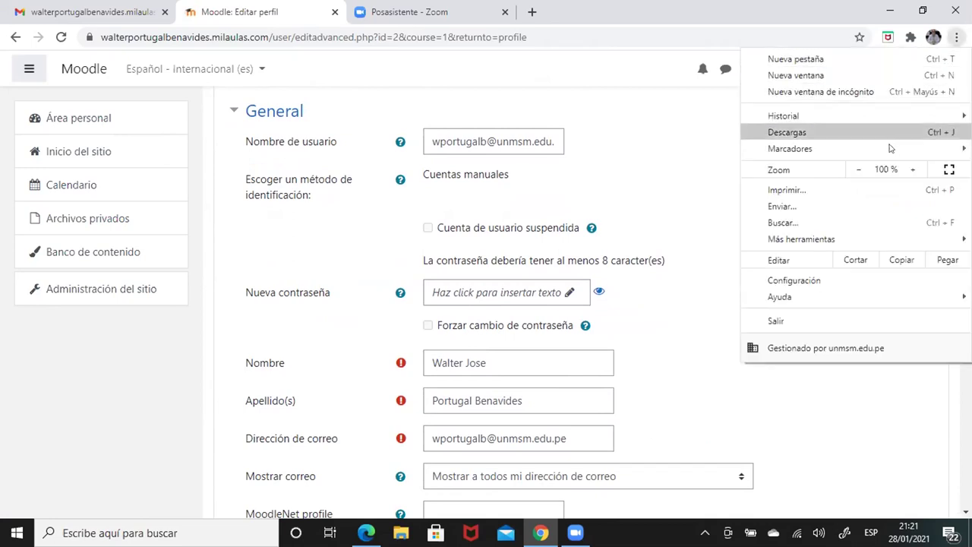
{"action": "left_click", "coordinate": [913, 170]}
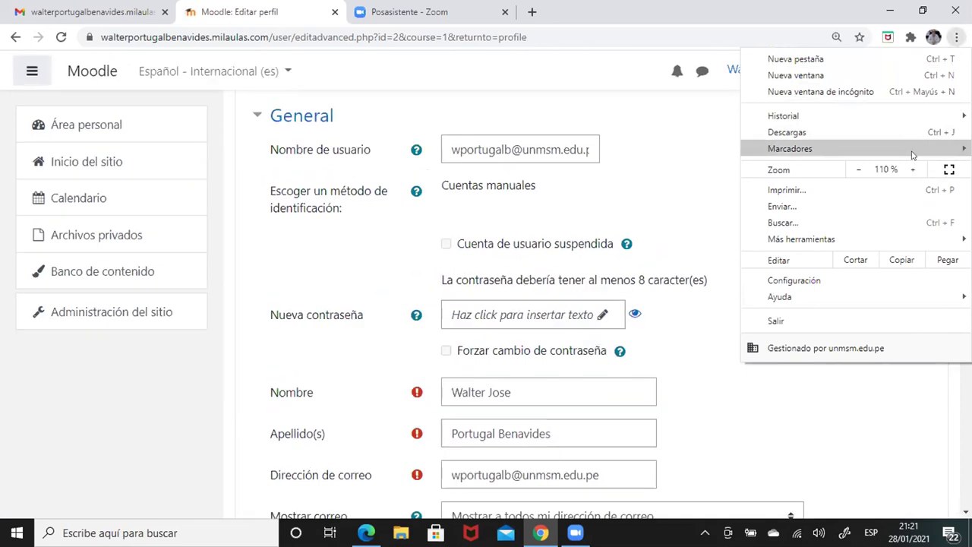
{"action": "key", "text": "ctrl+plus"}
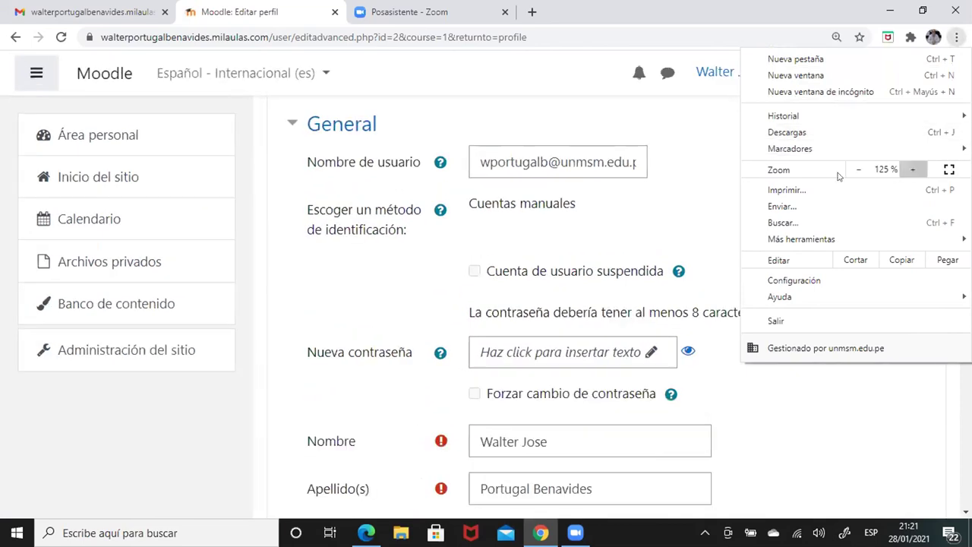
Replace the e-mail username in Nombre de usuario with 'admin'.
{"action": "double_click", "coordinate": [562, 162]}
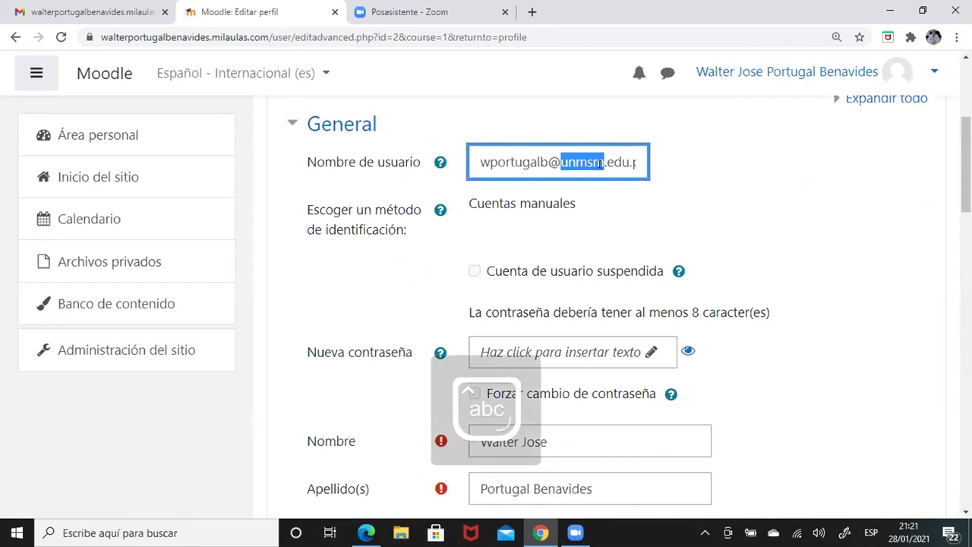
{"action": "key", "text": "Delete"}
{"action": "key", "text": "Delete"}
{"action": "key", "text": "Delete"}
{"action": "key", "text": "Delete"}
{"action": "key", "text": "Delete"}
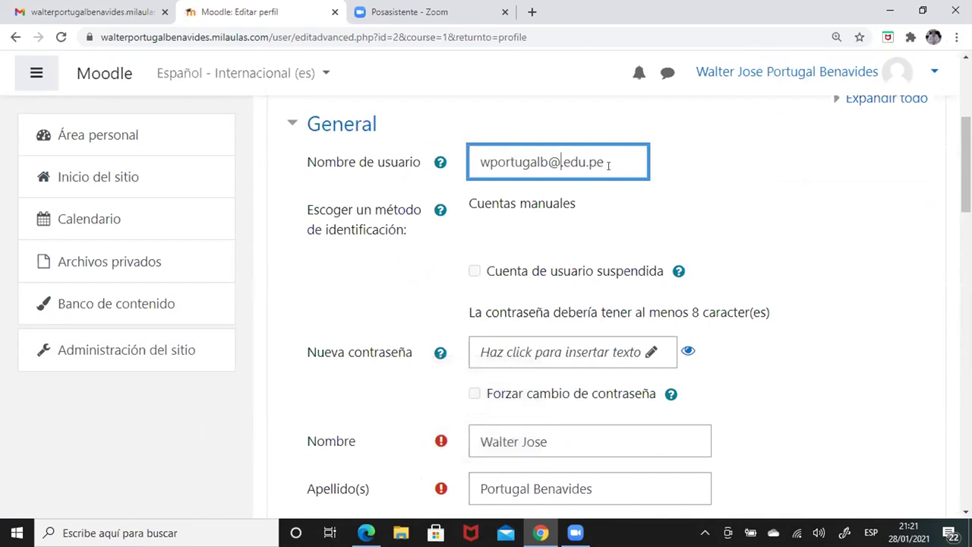
{"action": "key", "text": "Delete"}
{"action": "key", "text": "Delete"}
{"action": "key", "text": "BackSpace"}
{"action": "key", "text": "BackSpace"}
{"action": "key", "text": "BackSpace"}
{"action": "key", "text": "BackSpace"}
{"action": "key", "text": "BackSpace"}
{"action": "key", "text": "BackSpace"}
{"action": "key", "text": "BackSpace"}
{"action": "key", "text": "BackSpace"}
{"action": "key", "text": "BackSpace"}
{"action": "key", "text": "BackSpace"}
{"action": "key", "text": "BackSpace"}
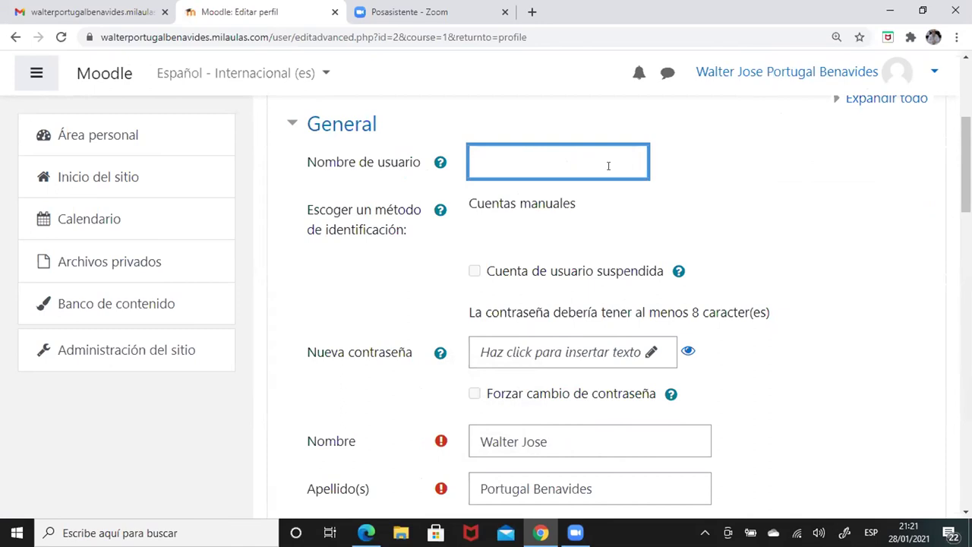
{"action": "type", "text": "admin"}
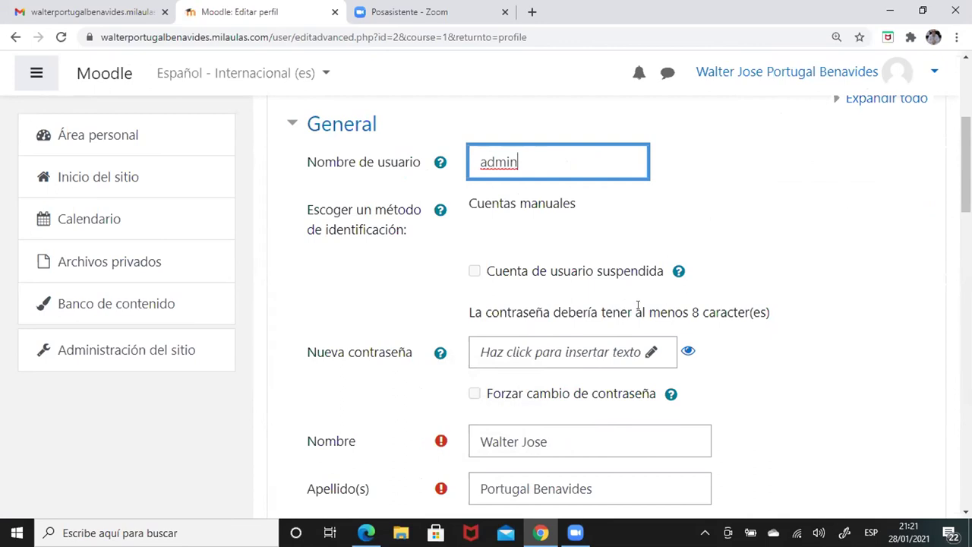
Set a new 8-character password and save with Actualizar información personal.
{"action": "scroll", "coordinate": [824, 205], "scroll_direction": "down", "scroll_amount": 4}
{"action": "scroll", "coordinate": [766, 190], "scroll_direction": "up", "scroll_amount": 4}
{"action": "left_click", "coordinate": [496, 357]}
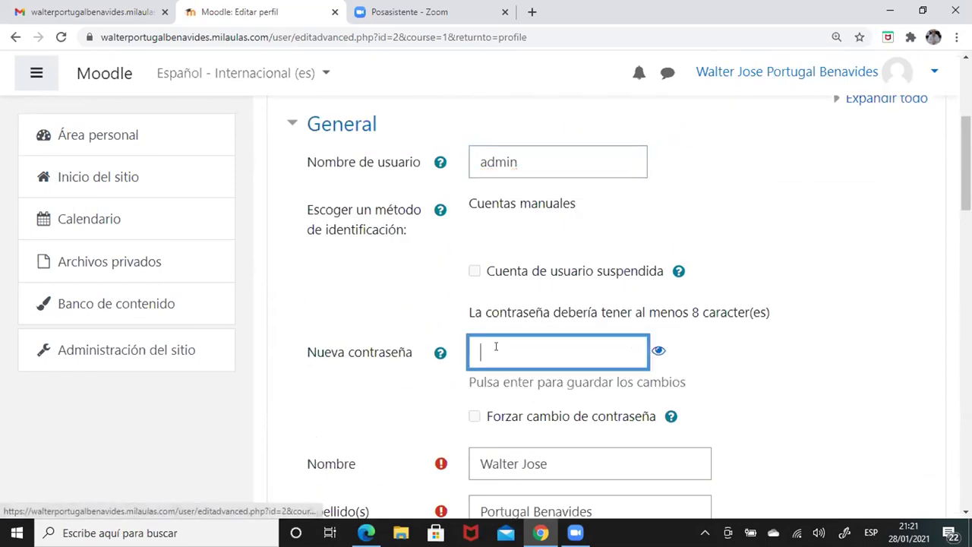
{"action": "type", "text": "•••"}
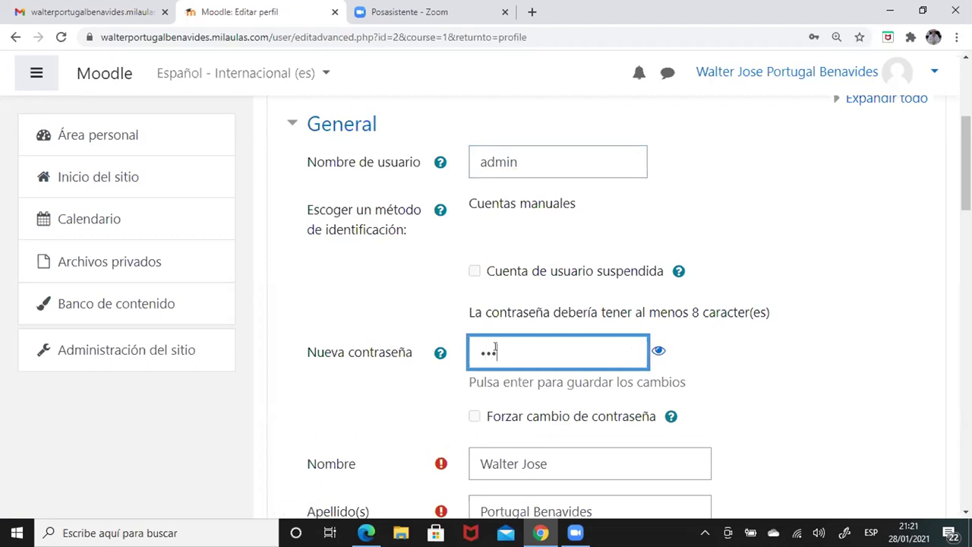
{"action": "type", "text": "•••••"}
{"action": "scroll", "coordinate": [795, 391], "scroll_direction": "down", "scroll_amount": 3}
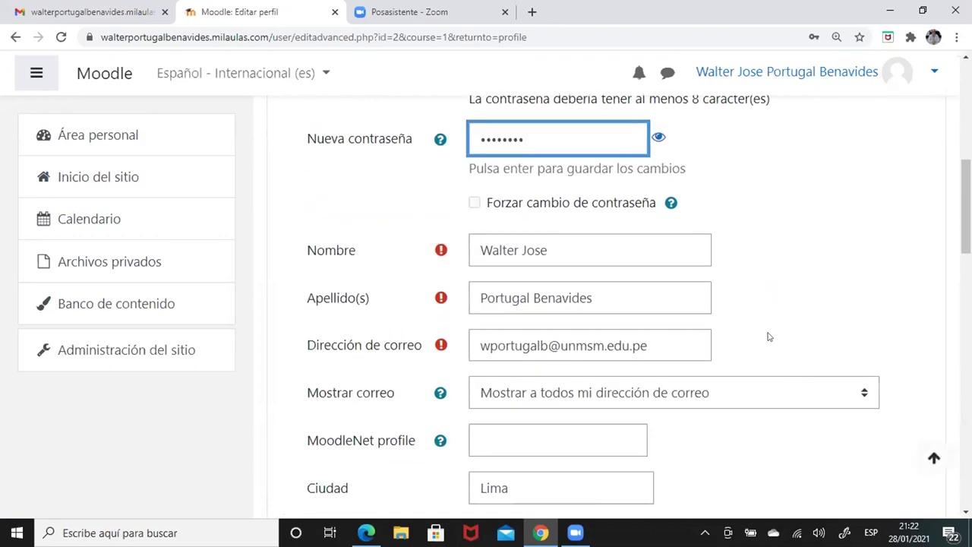
{"action": "scroll", "coordinate": [768, 334], "scroll_direction": "down", "scroll_amount": 10}
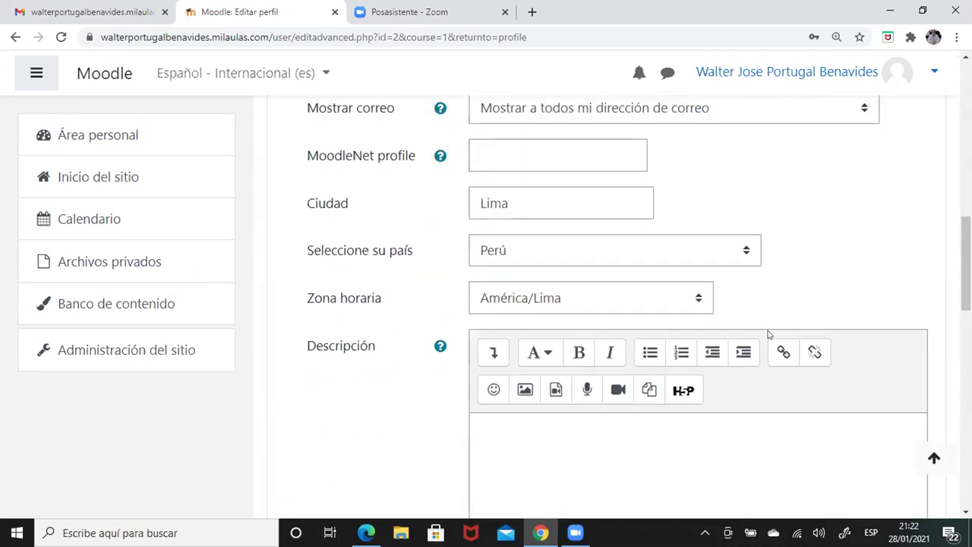
{"action": "scroll", "coordinate": [766, 327], "scroll_direction": "down", "scroll_amount": 5}
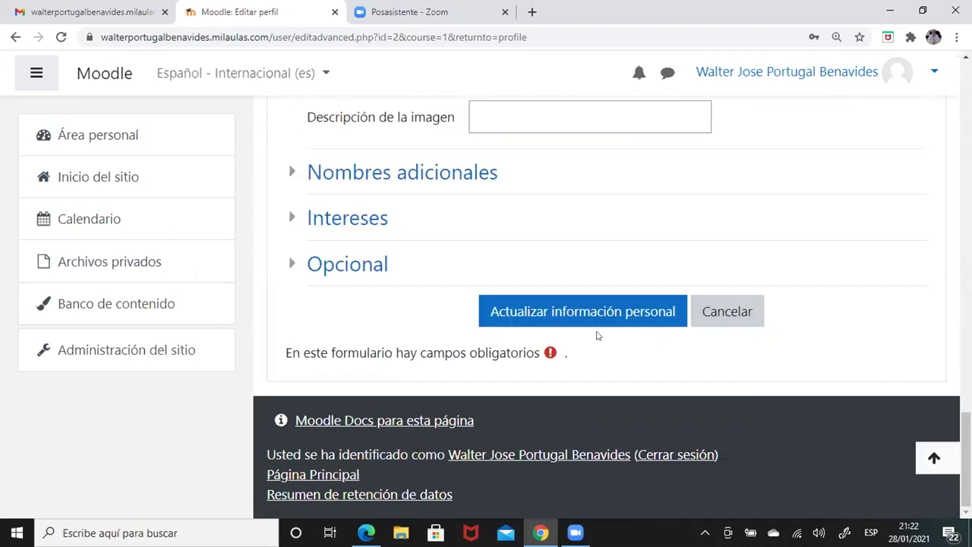
{"action": "left_click", "coordinate": [575, 314]}
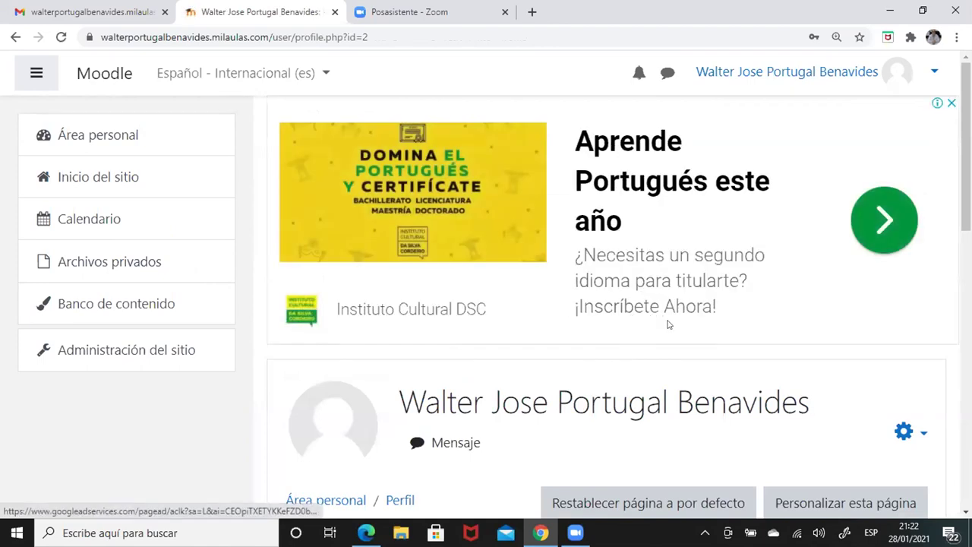
Log out with Cerrar sesión, then sign back in as admin with the new password.
{"action": "left_click", "coordinate": [929, 74]}
{"action": "left_click", "coordinate": [842, 262]}
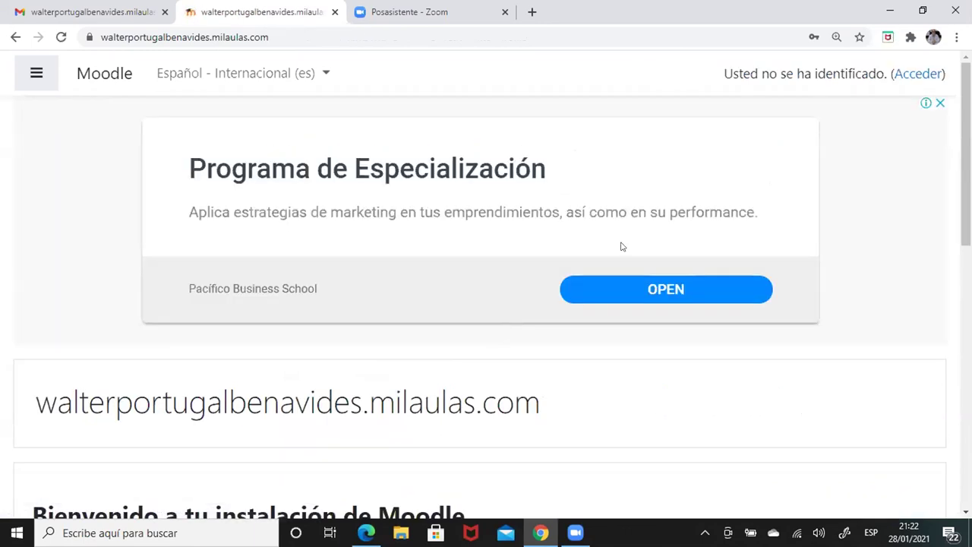
{"action": "left_click", "coordinate": [909, 75]}
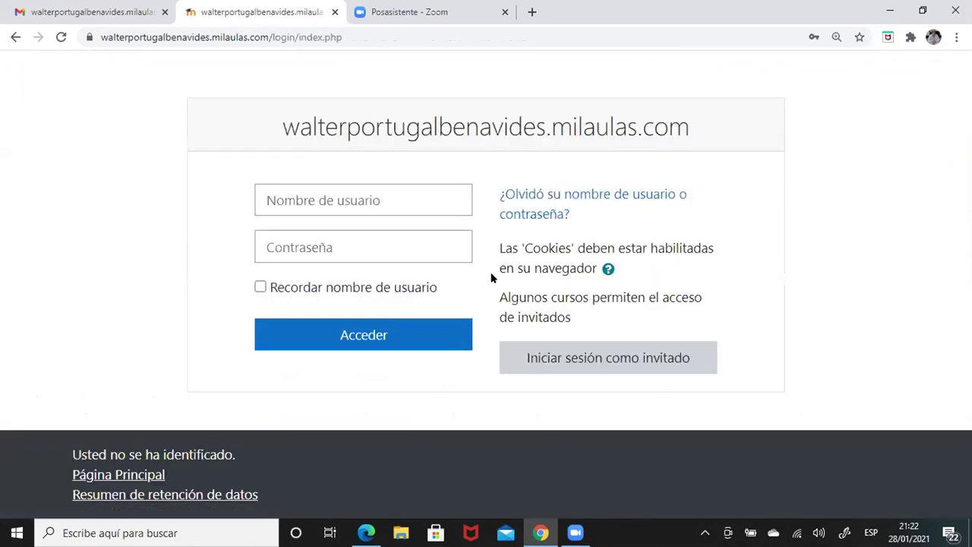
{"action": "left_click", "coordinate": [339, 204]}
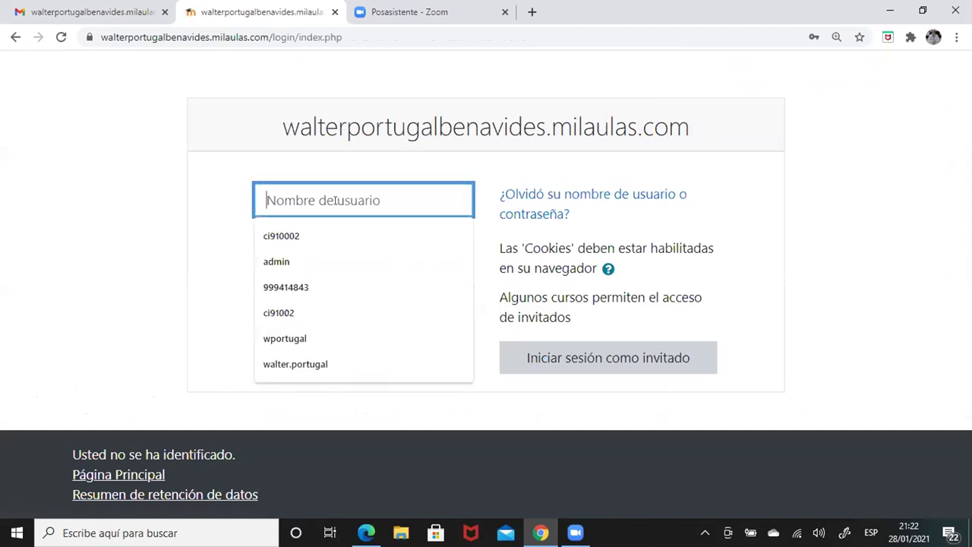
{"action": "left_click", "coordinate": [328, 260]}
{"action": "left_click", "coordinate": [315, 247]}
{"action": "type", "text": "•••••"}
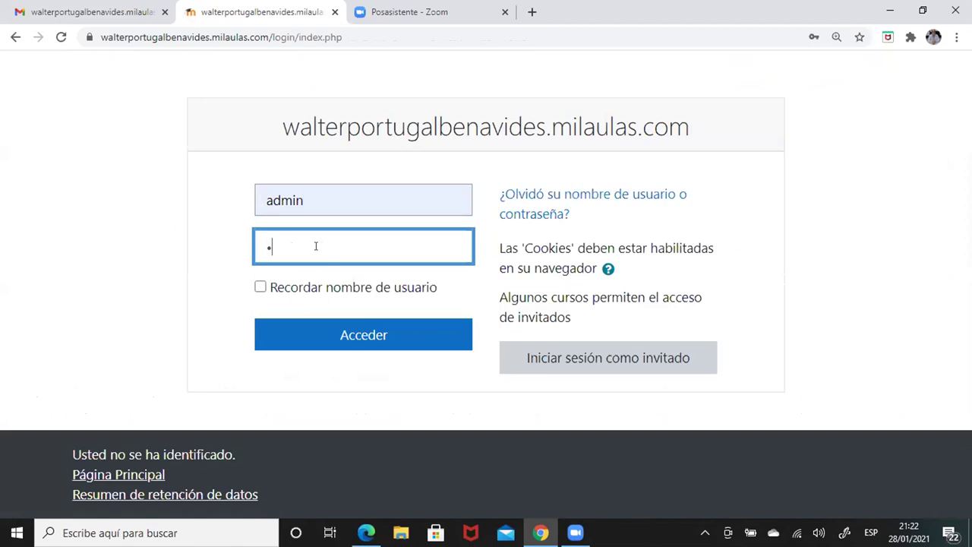
{"action": "type", "text": "•••"}
{"action": "left_click", "coordinate": [351, 327]}
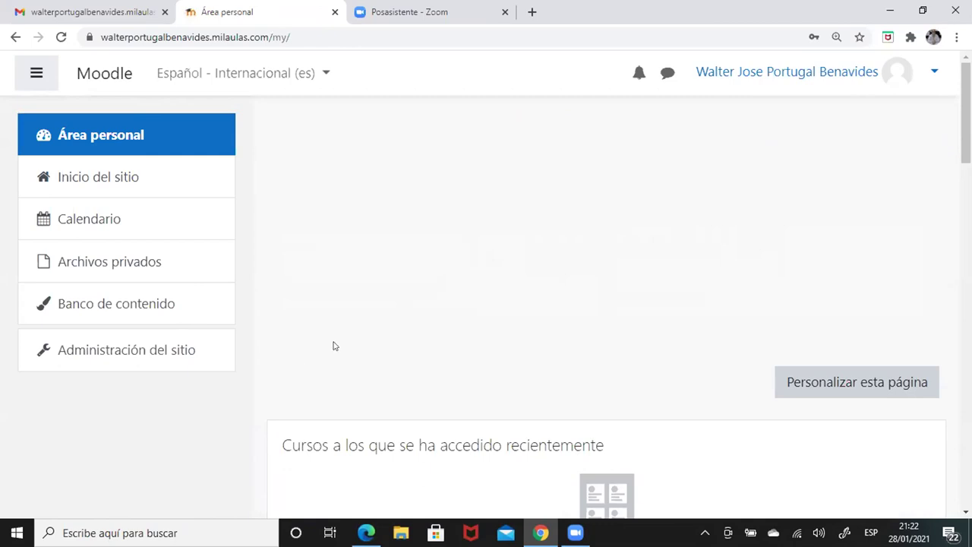
{"action": "left_click", "coordinate": [242, 531]}
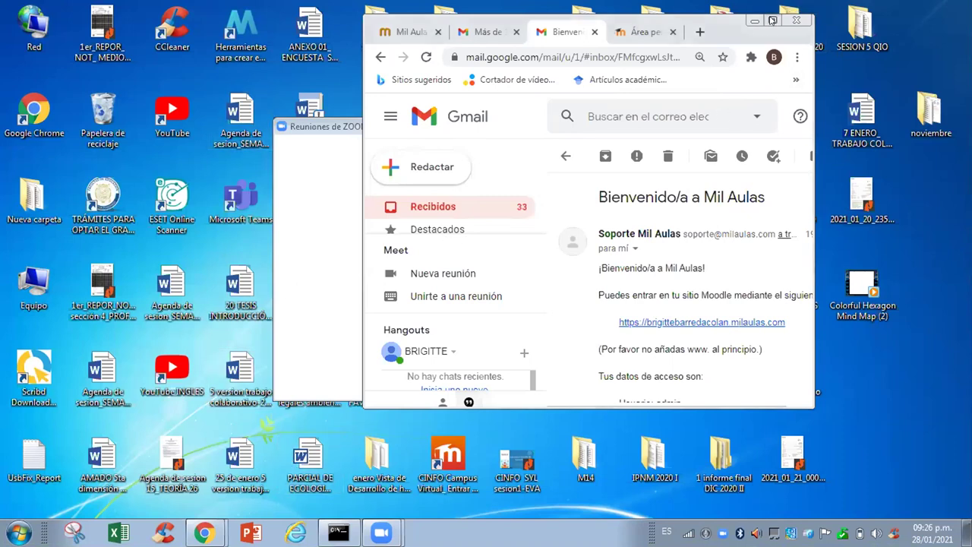
Maximize the Chrome window and switch to the second user's Área personal tab.
{"action": "left_click", "coordinate": [772, 20]}
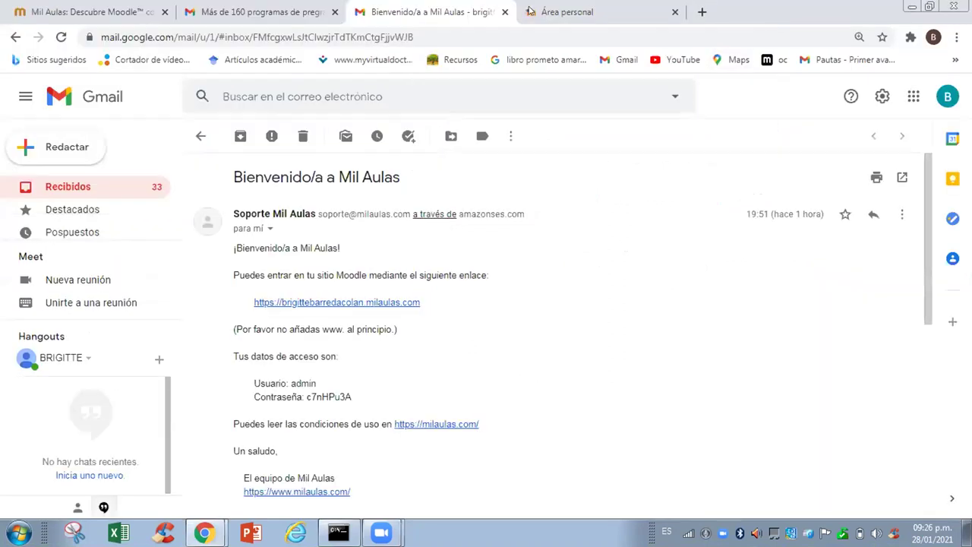
{"action": "left_click", "coordinate": [536, 9]}
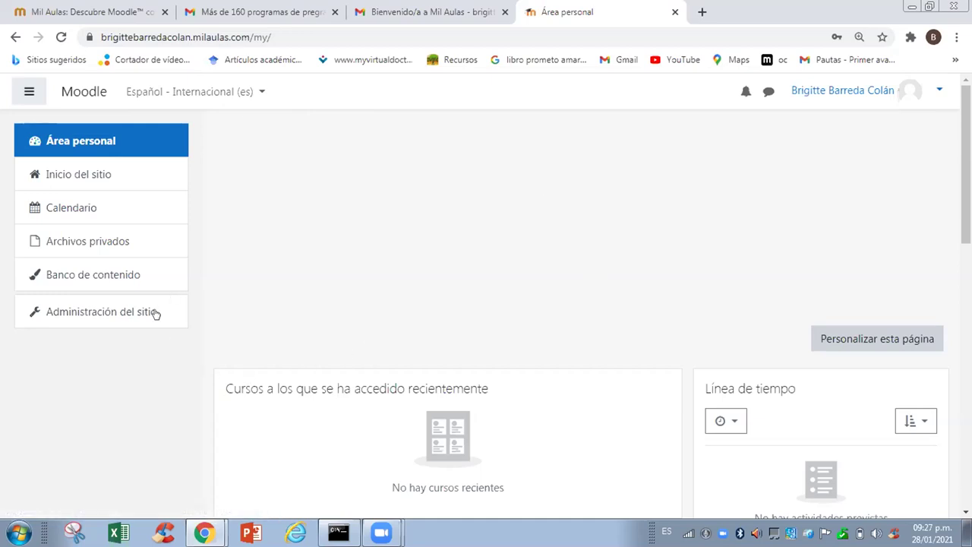
Select the site URL in the address bar, then choose Administración del sitio from the left menu.
{"action": "left_click", "coordinate": [99, 36]}
{"action": "left_click_drag", "start_coordinate": [98, 35], "coordinate": [312, 31]}
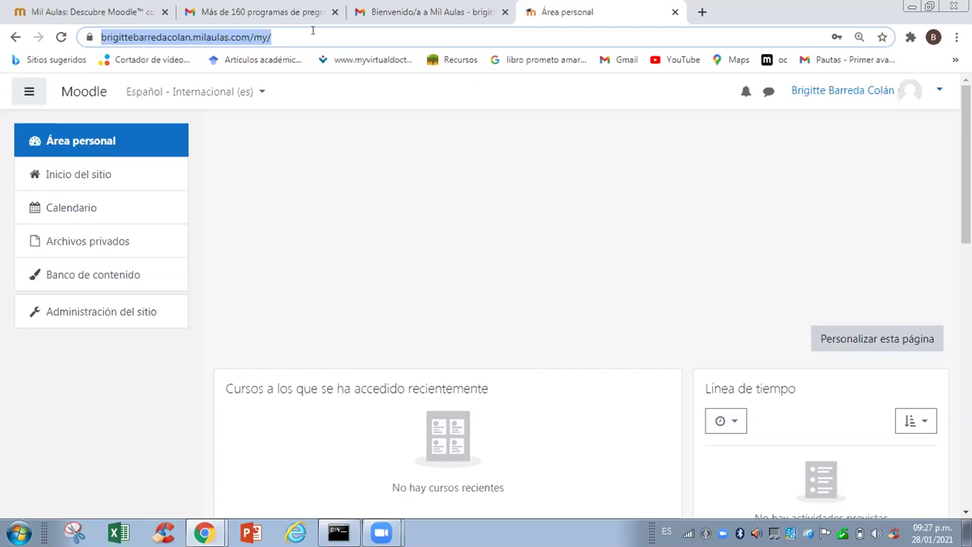
{"action": "left_click", "coordinate": [300, 202]}
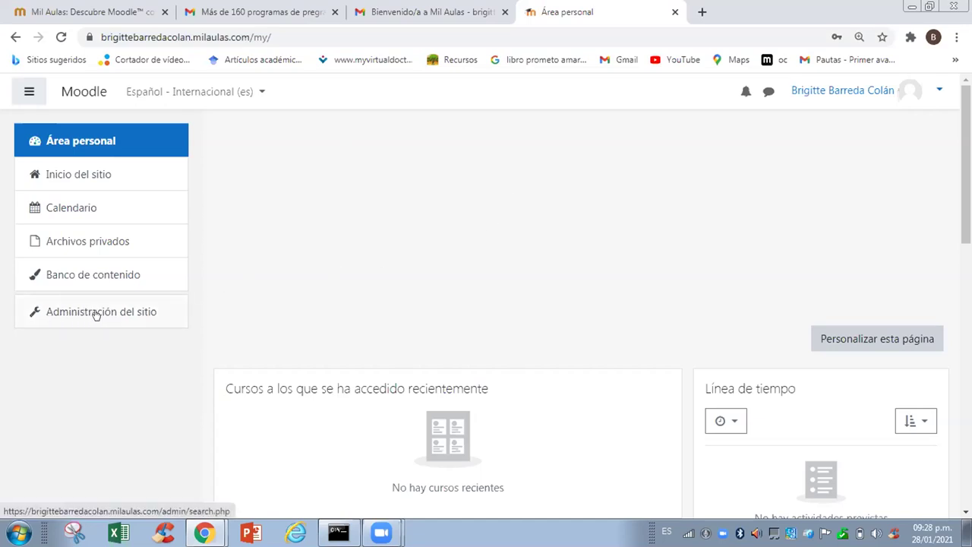
{"action": "left_click", "coordinate": [99, 314]}
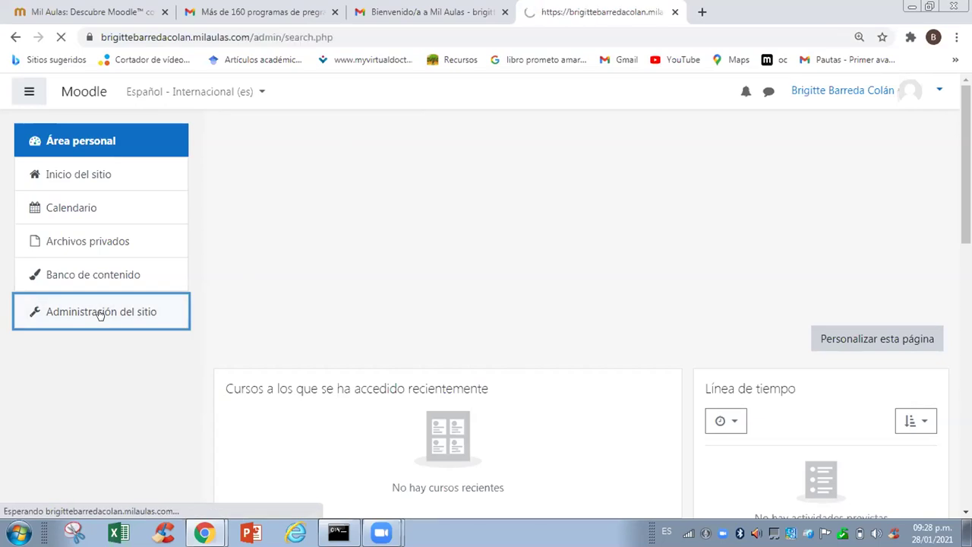
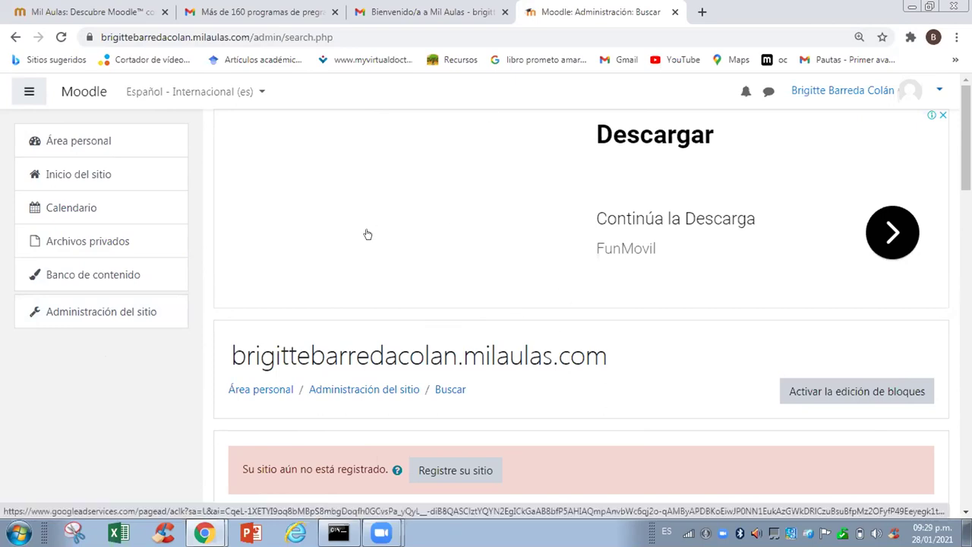
Return to the Administración del sitio page.
{"action": "scroll", "coordinate": [374, 204], "scroll_direction": "down", "scroll_amount": 2}
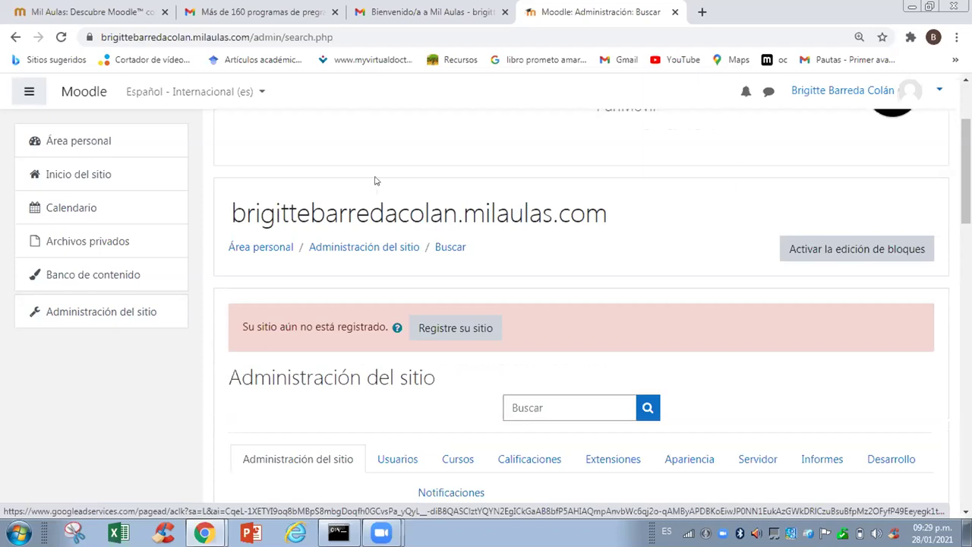
{"action": "scroll", "coordinate": [337, 170], "scroll_direction": "down", "scroll_amount": 2}
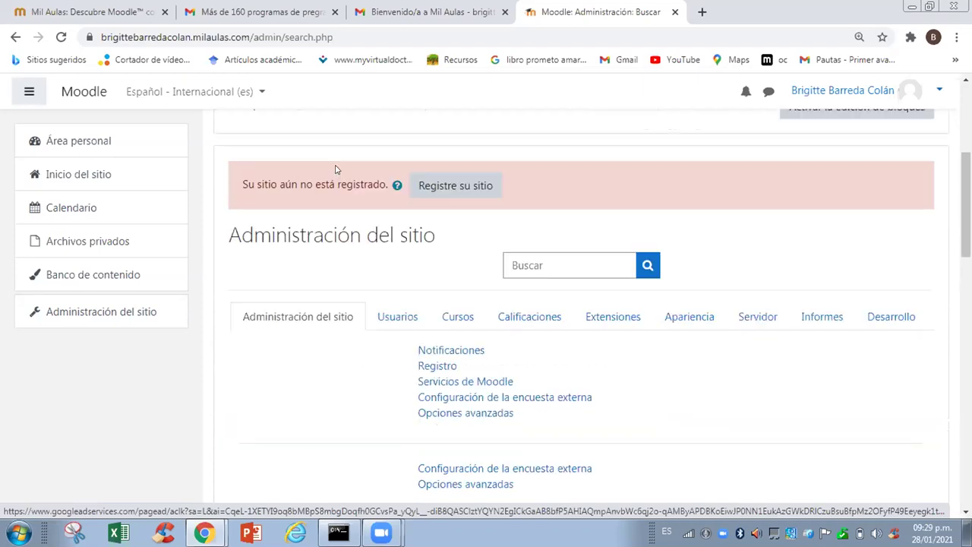
{"action": "scroll", "coordinate": [337, 169], "scroll_direction": "down", "scroll_amount": 1}
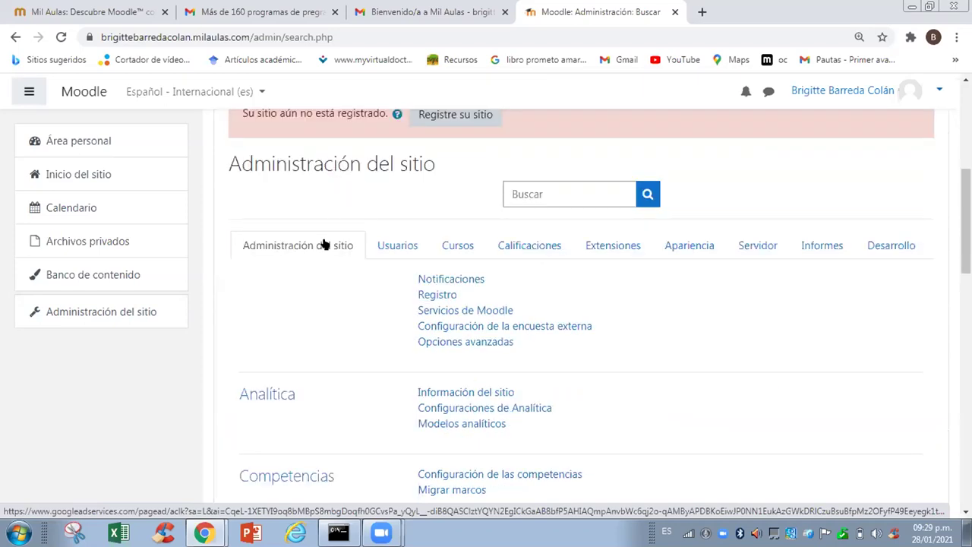
{"action": "left_click", "coordinate": [101, 314]}
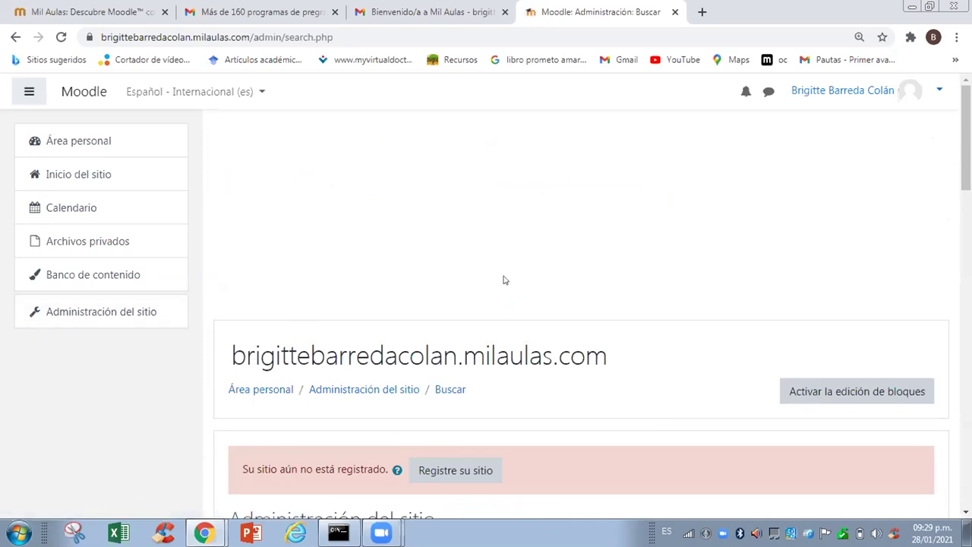
Show the Apariencia settings and scroll down to its Temas options.
{"action": "scroll", "coordinate": [597, 235], "scroll_direction": "down", "scroll_amount": 2}
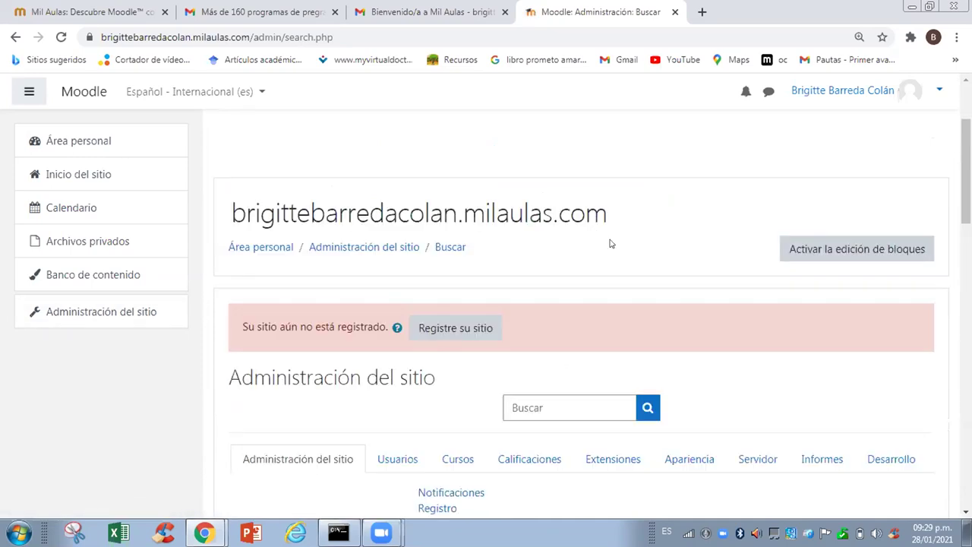
{"action": "scroll", "coordinate": [610, 243], "scroll_direction": "down", "scroll_amount": 2}
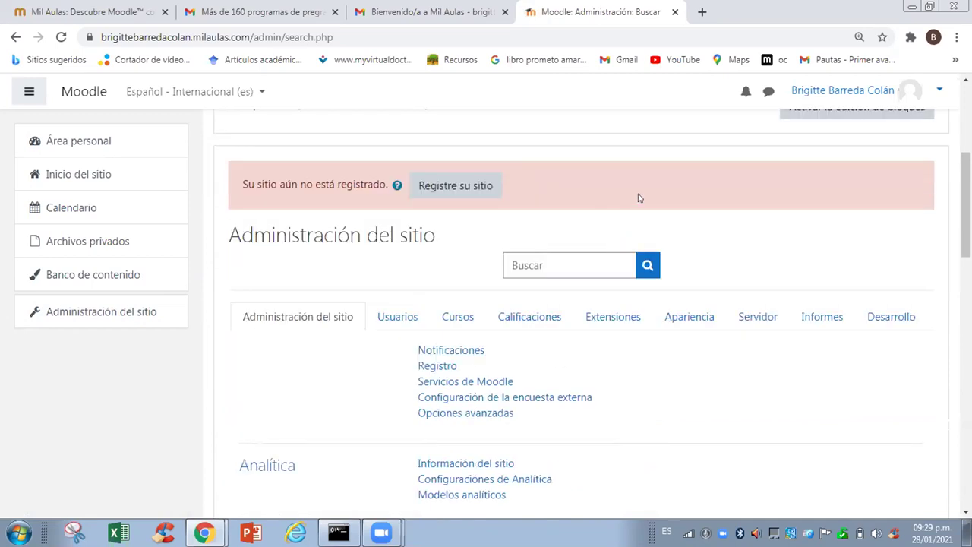
{"action": "scroll", "coordinate": [638, 195], "scroll_direction": "down", "scroll_amount": 1}
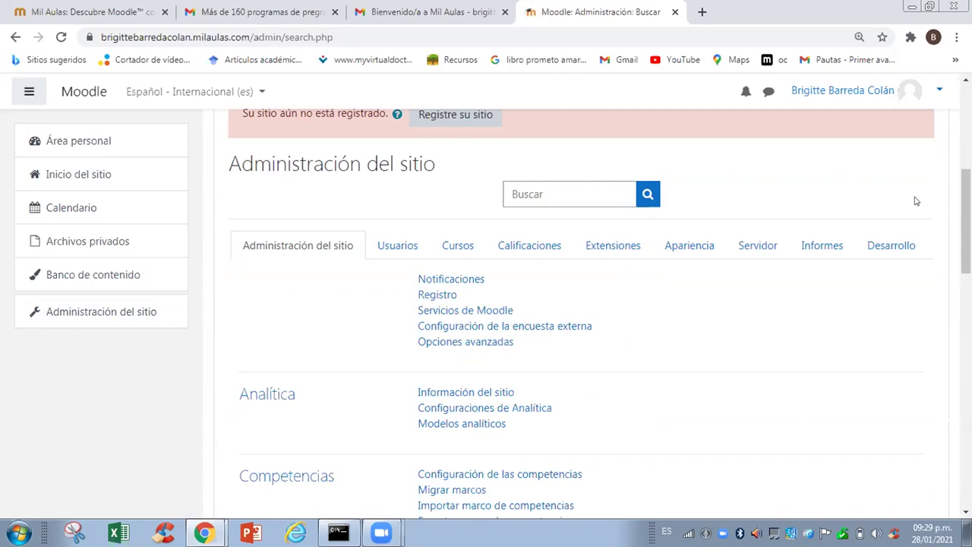
{"action": "scroll", "coordinate": [893, 203], "scroll_direction": "down", "scroll_amount": 1}
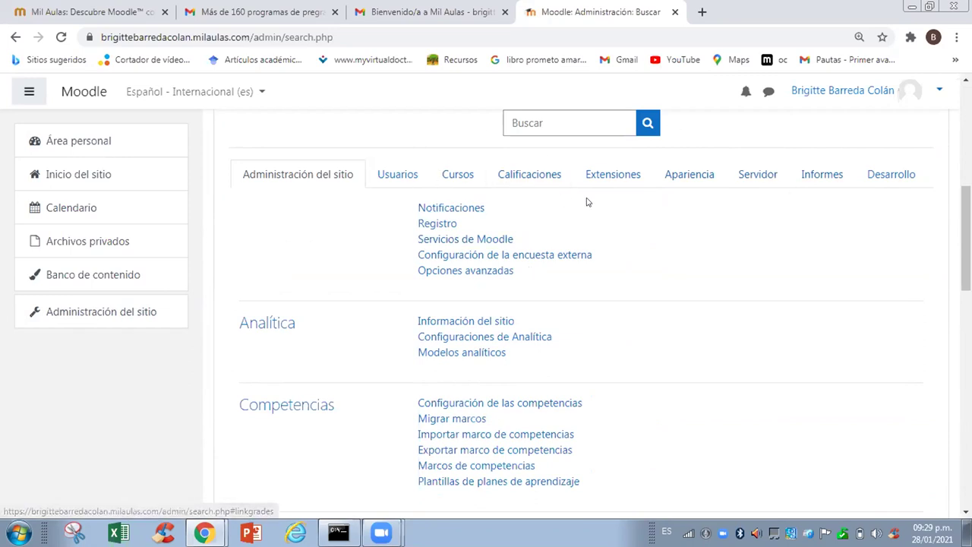
{"action": "left_click", "coordinate": [689, 177]}
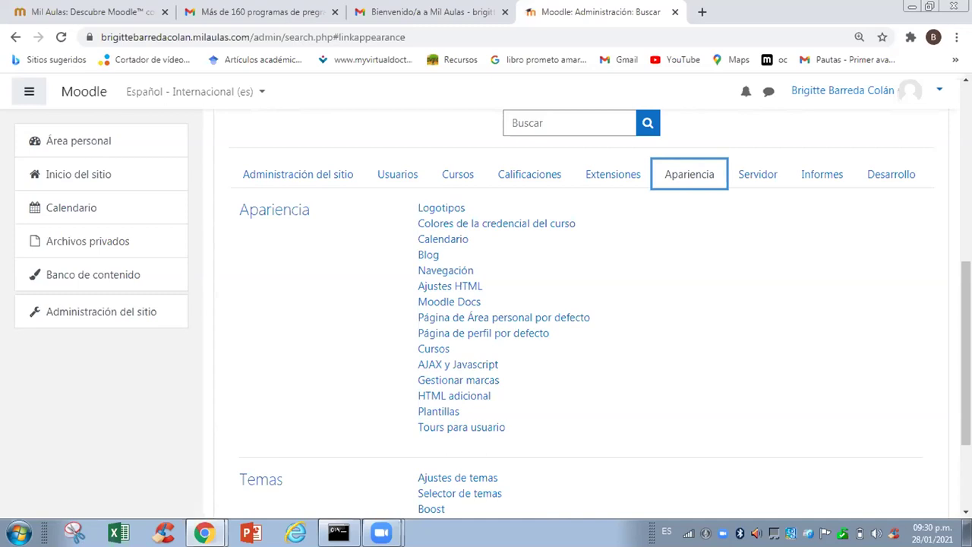
{"action": "scroll", "coordinate": [582, 319], "scroll_direction": "down", "scroll_amount": 2}
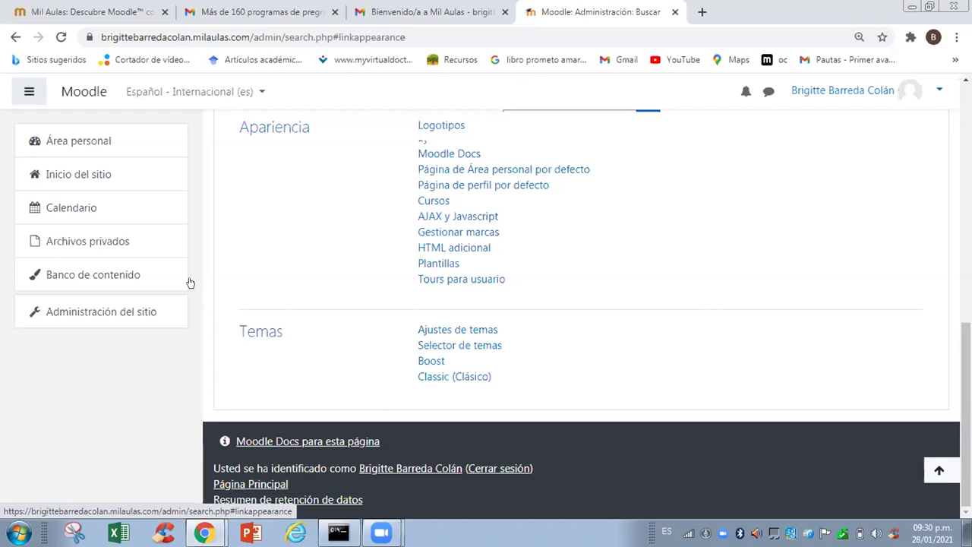
Load aulacerseueducacion.unmsm.edu.pe in a new Chrome tab.
{"action": "left_click", "coordinate": [702, 14]}
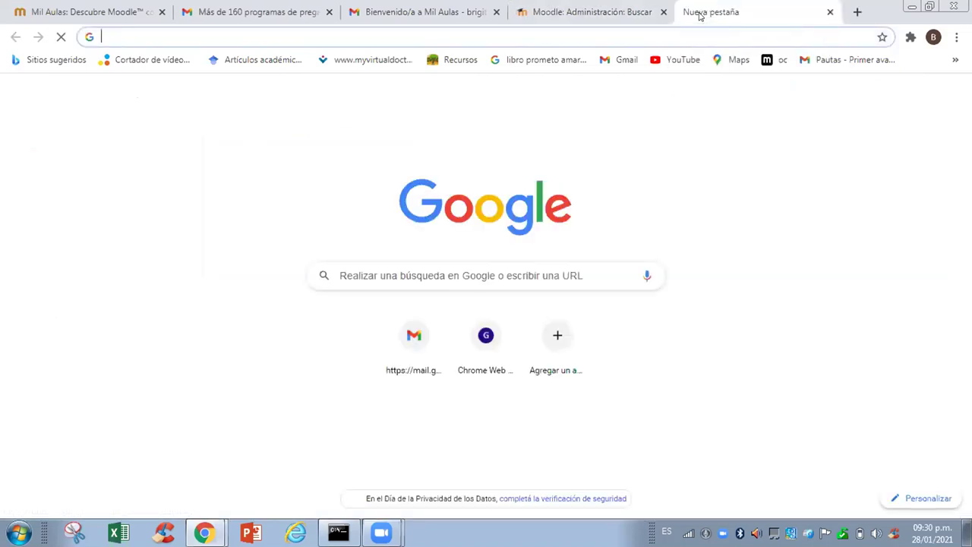
{"action": "type", "text": "au"}
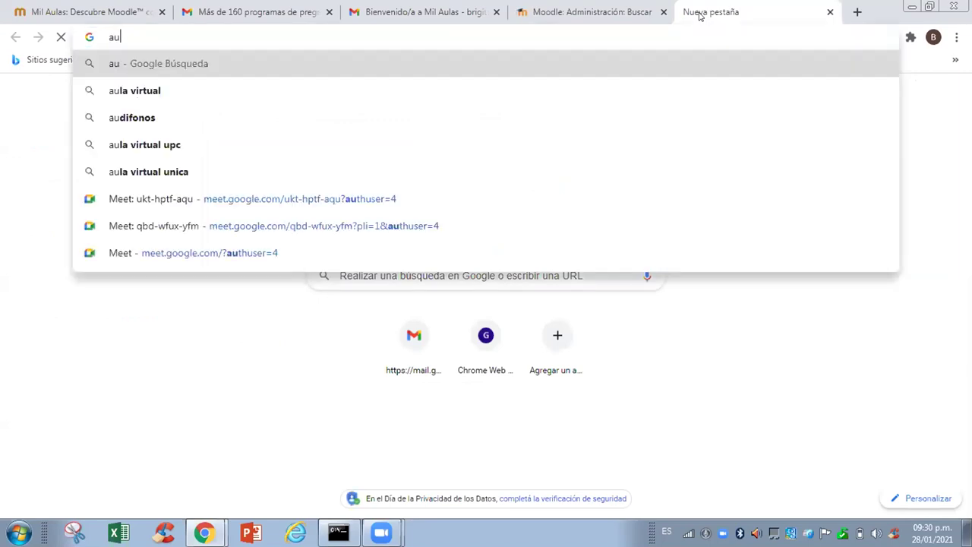
{"action": "type", "text": "lacers"}
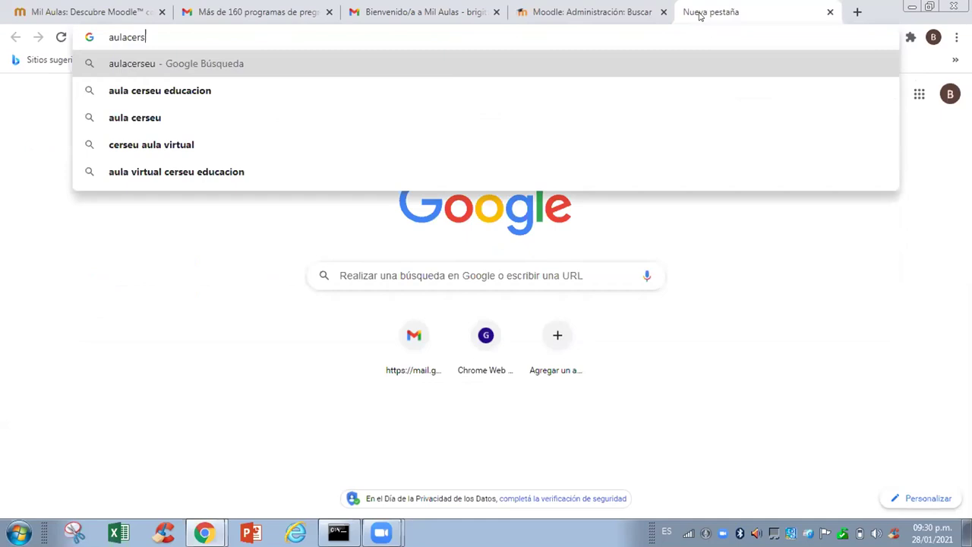
{"action": "type", "text": "eueducac"}
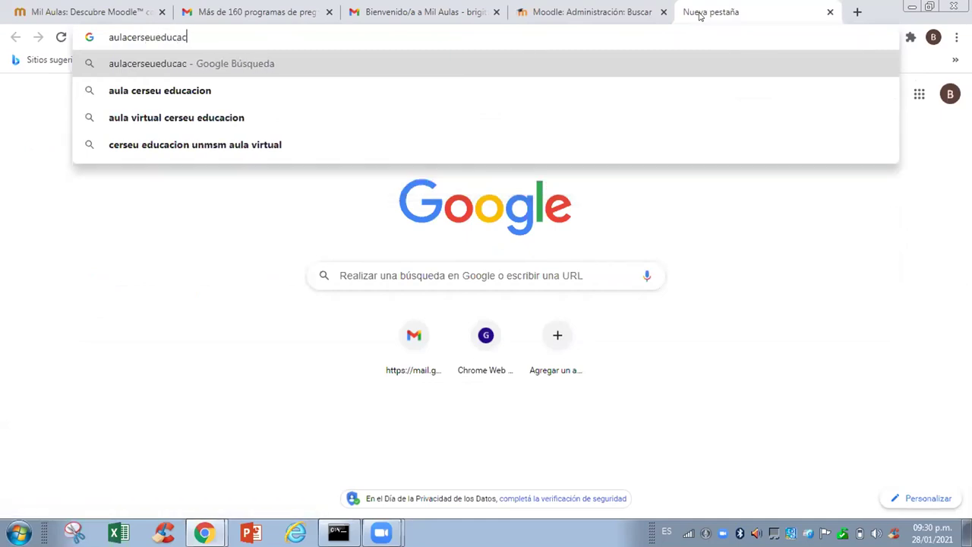
{"action": "type", "text": "ion.unmsm"}
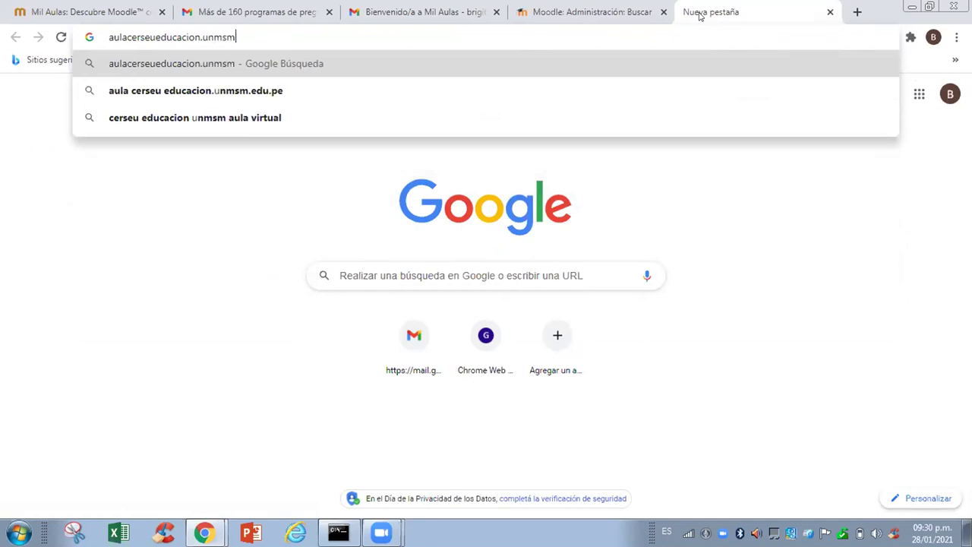
{"action": "type", "text": ".edu.pe"}
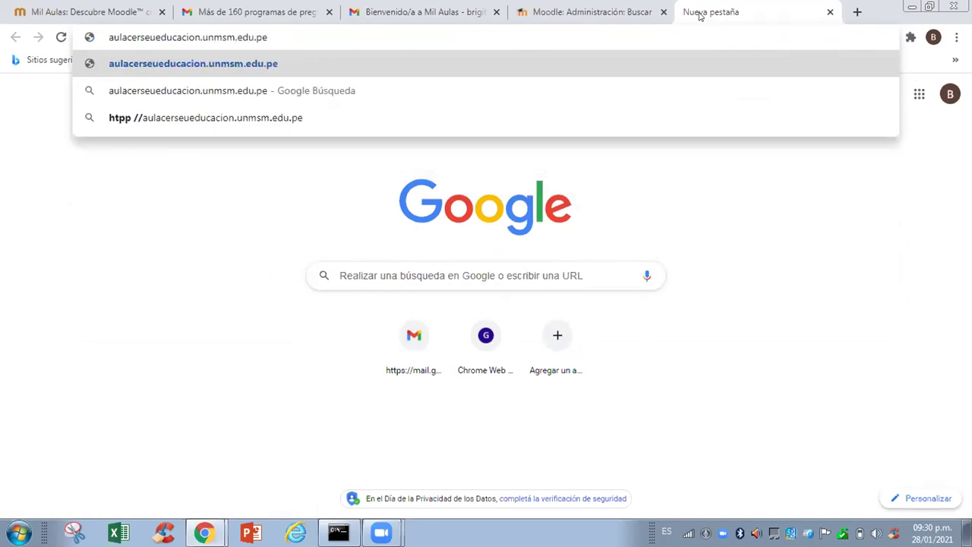
{"action": "key", "text": "Return"}
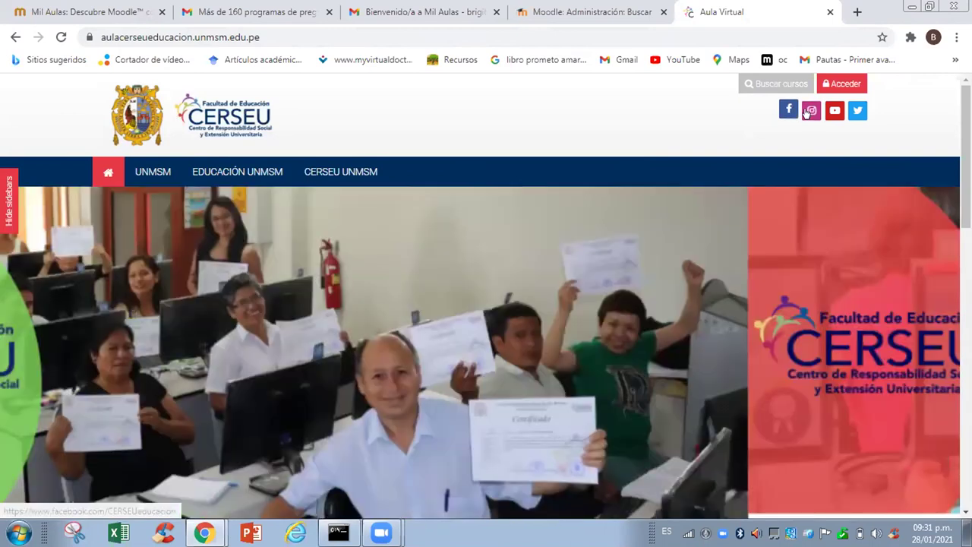
Browse the Aula Virtual homepage, advancing the photo banner and reaching the Navegación, Calendario and Facebook post.
{"action": "scroll", "coordinate": [829, 205], "scroll_direction": "down", "scroll_amount": 1}
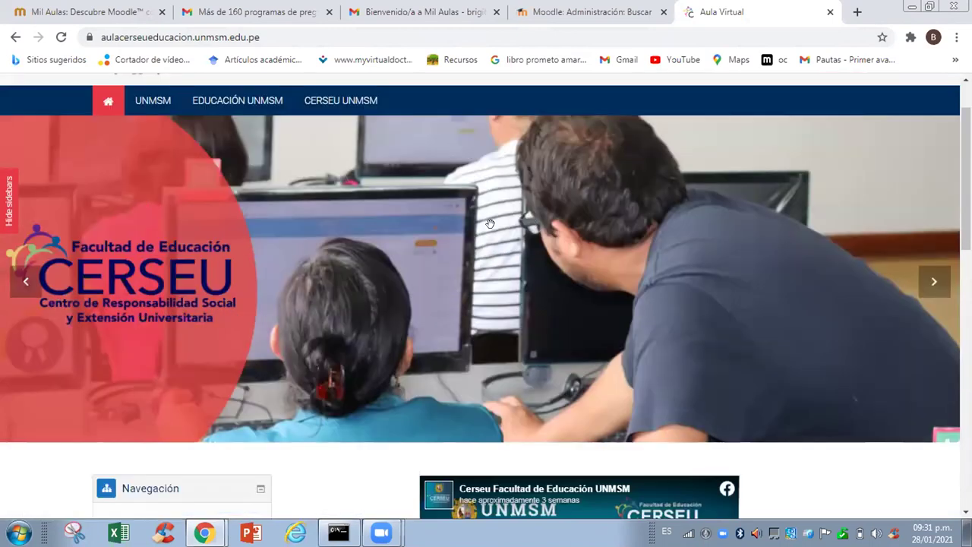
{"action": "scroll", "coordinate": [542, 223], "scroll_direction": "down", "scroll_amount": 6}
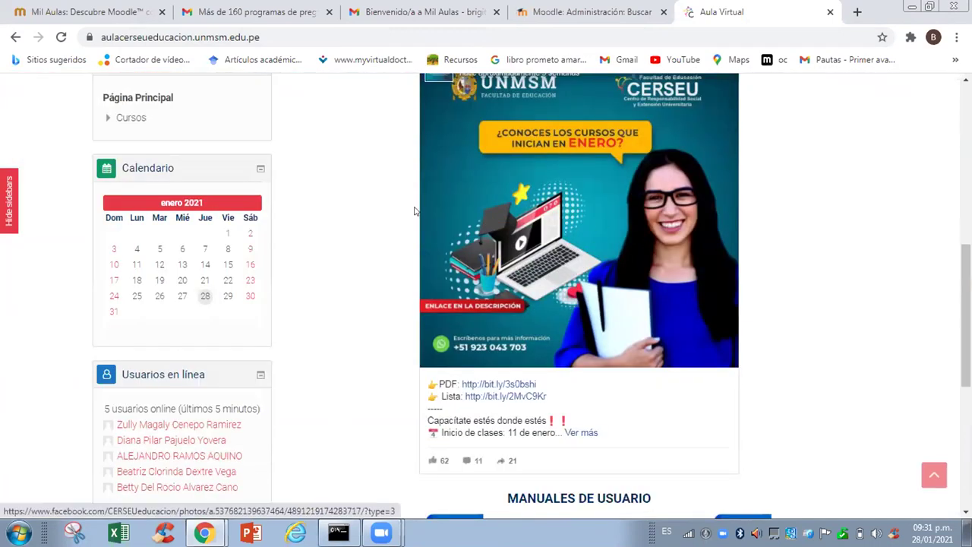
{"action": "scroll", "coordinate": [95, 135], "scroll_direction": "down", "scroll_amount": 2}
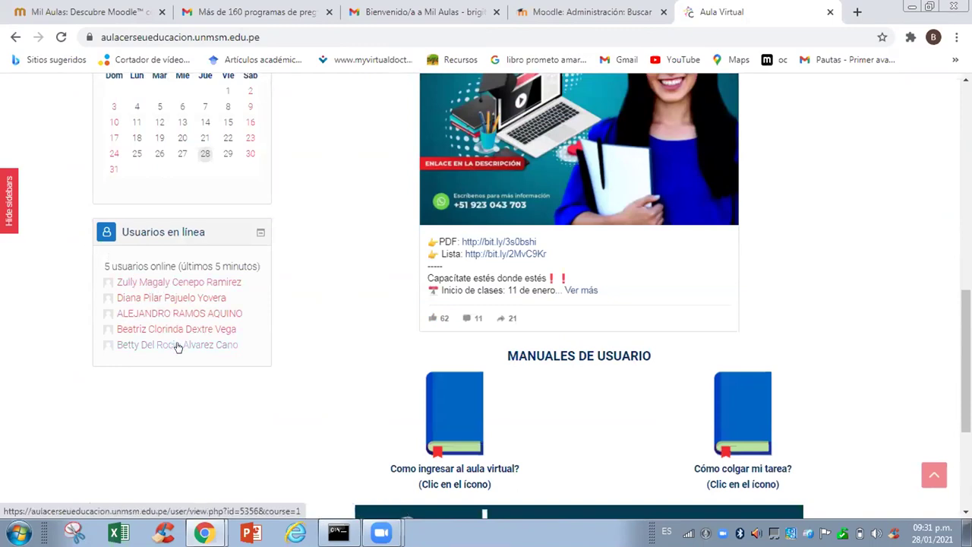
{"action": "scroll", "coordinate": [338, 245], "scroll_direction": "down", "scroll_amount": 2}
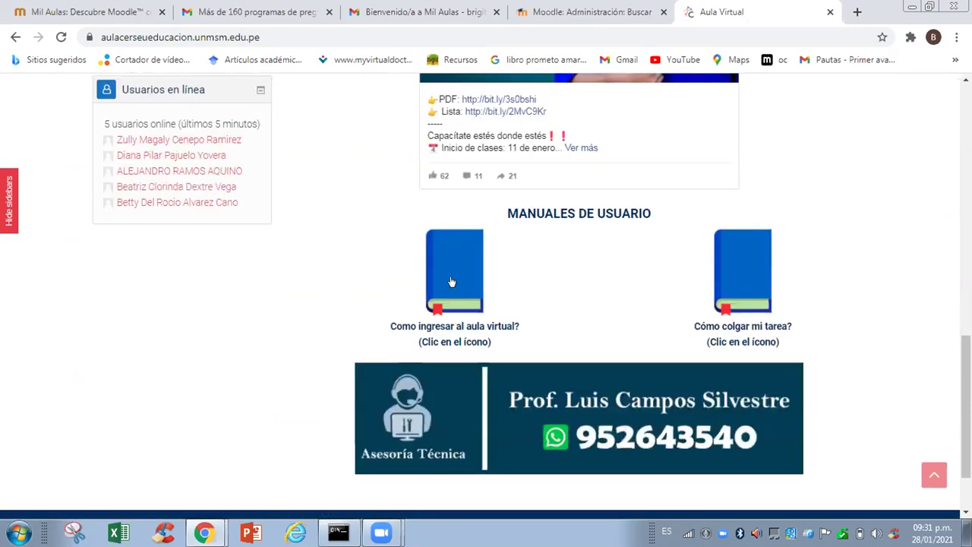
{"action": "scroll", "coordinate": [560, 403], "scroll_direction": "down", "scroll_amount": 1}
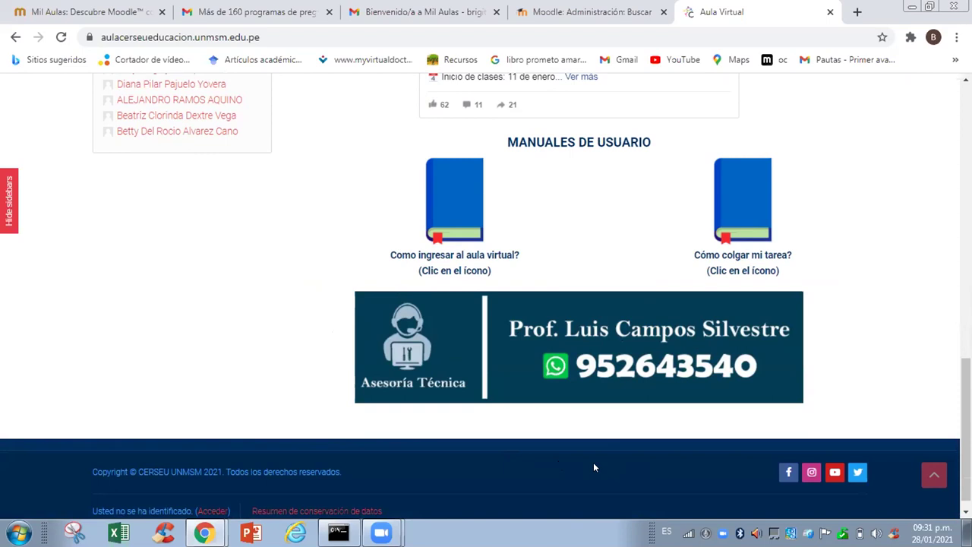
{"action": "scroll", "coordinate": [341, 385], "scroll_direction": "up", "scroll_amount": 6}
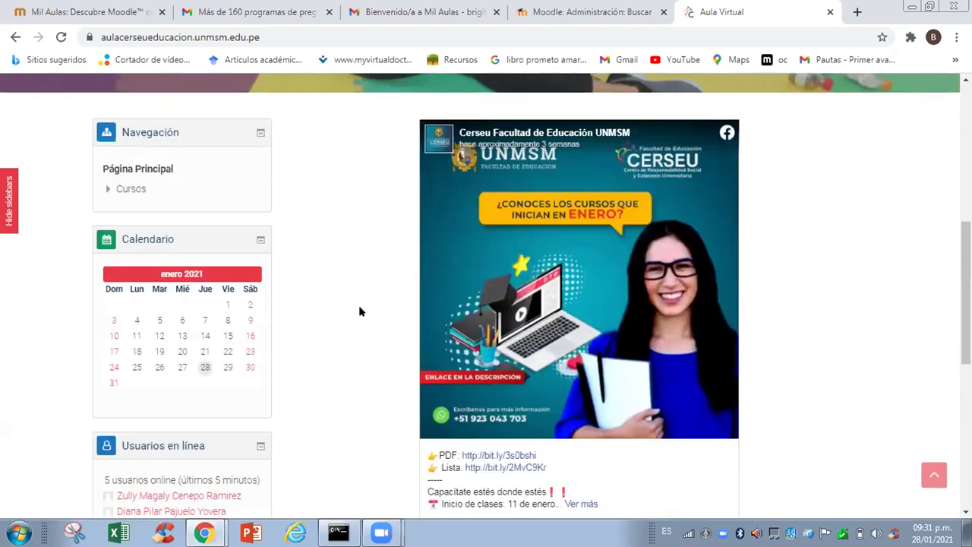
{"action": "scroll", "coordinate": [361, 311], "scroll_direction": "up", "scroll_amount": 5}
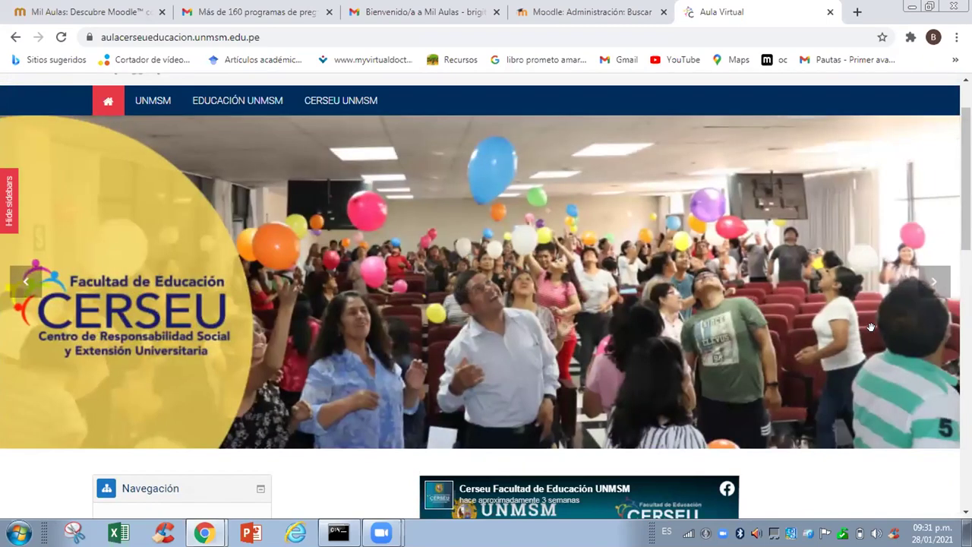
{"action": "left_click", "coordinate": [932, 281]}
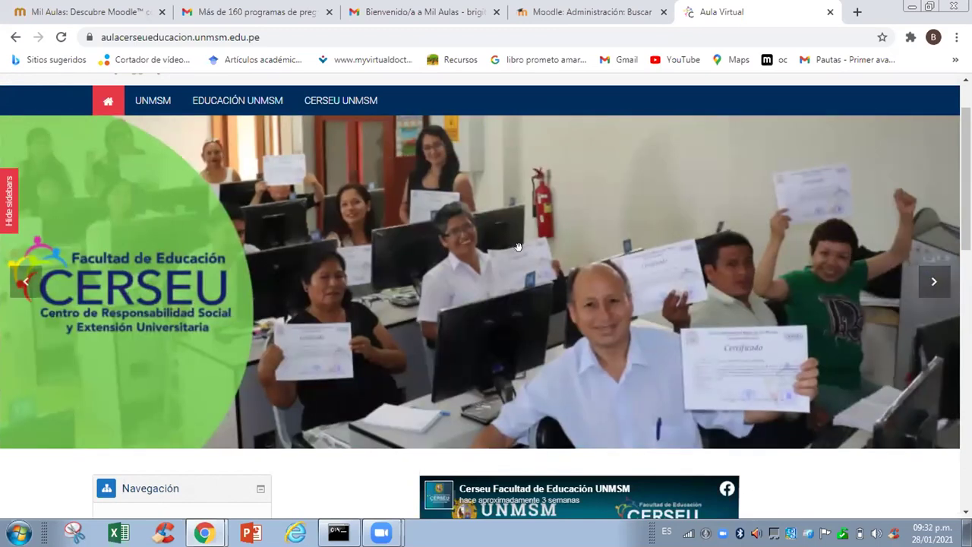
{"action": "scroll", "coordinate": [269, 114], "scroll_direction": "up", "scroll_amount": 1}
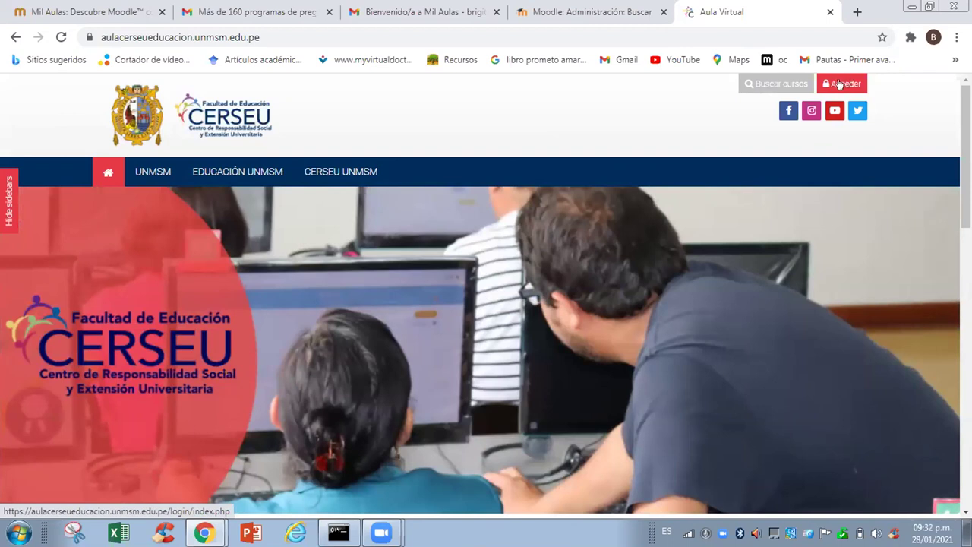
{"action": "scroll", "coordinate": [627, 163], "scroll_direction": "down", "scroll_amount": 5}
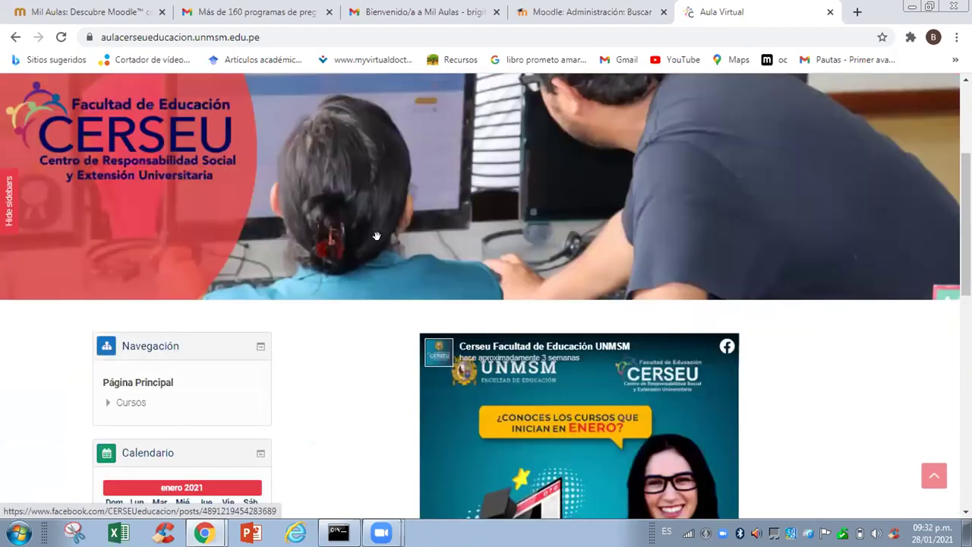
{"action": "scroll", "coordinate": [377, 236], "scroll_direction": "up", "scroll_amount": 5}
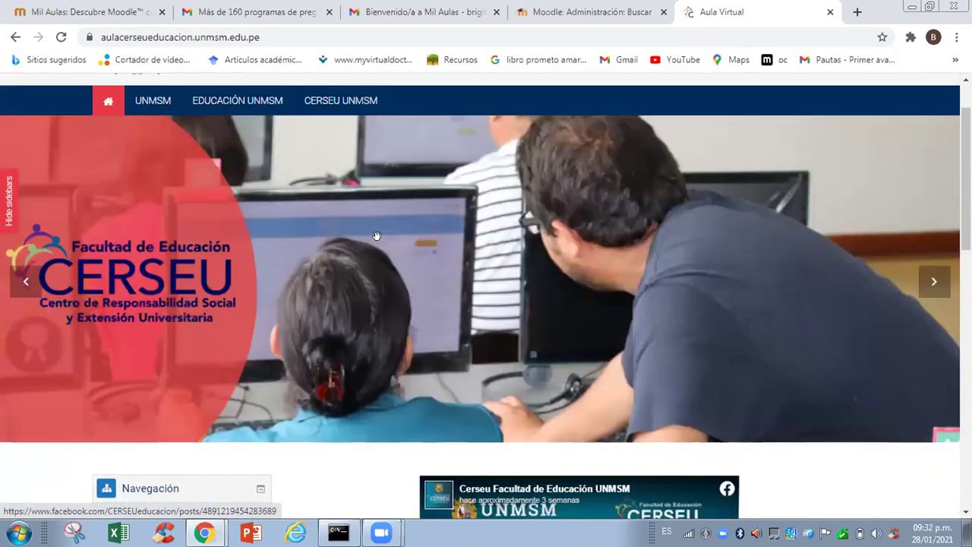
{"action": "scroll", "coordinate": [377, 236], "scroll_direction": "up", "scroll_amount": 1}
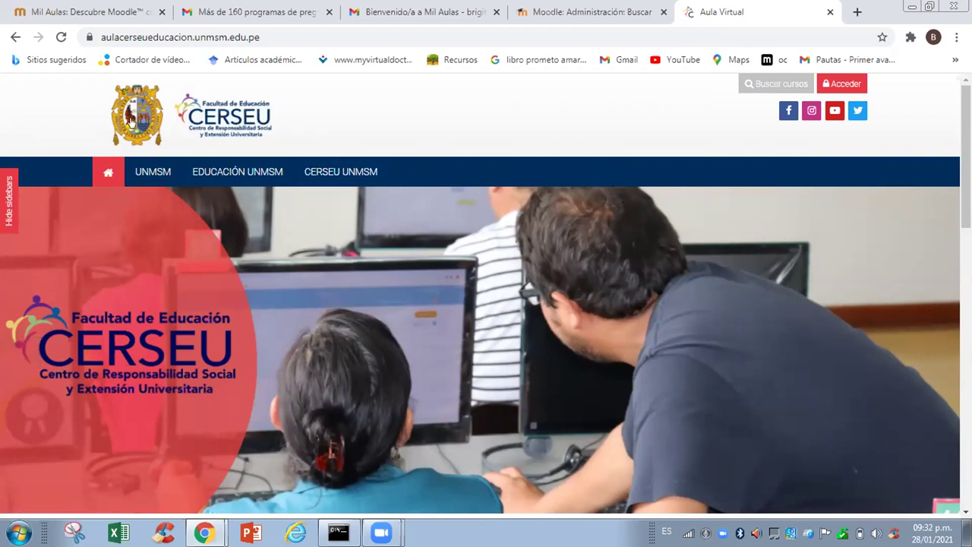
{"action": "scroll", "coordinate": [578, 205], "scroll_direction": "down", "scroll_amount": 5}
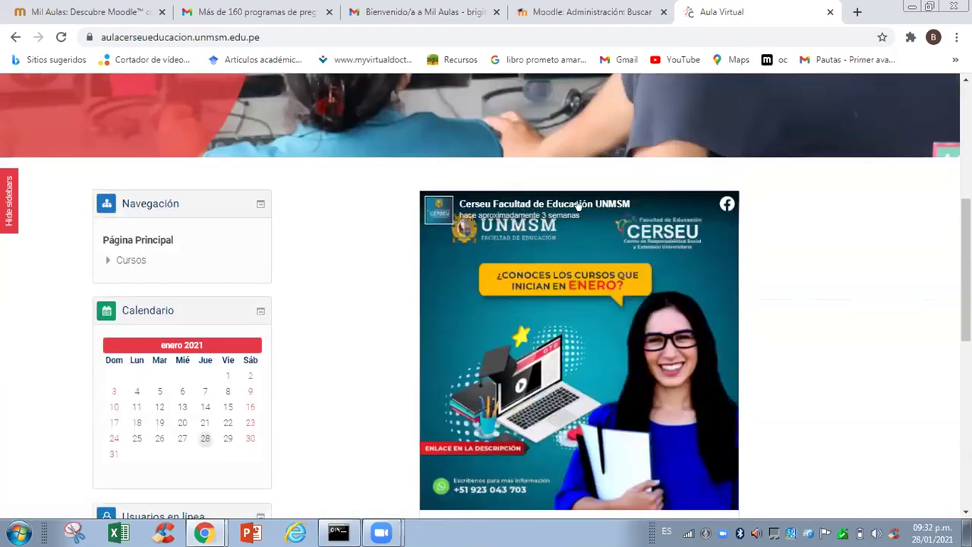
Close the Aula Virtual tab and scroll Moodle's Apariencia page to the Temas links.
{"action": "left_click", "coordinate": [830, 12]}
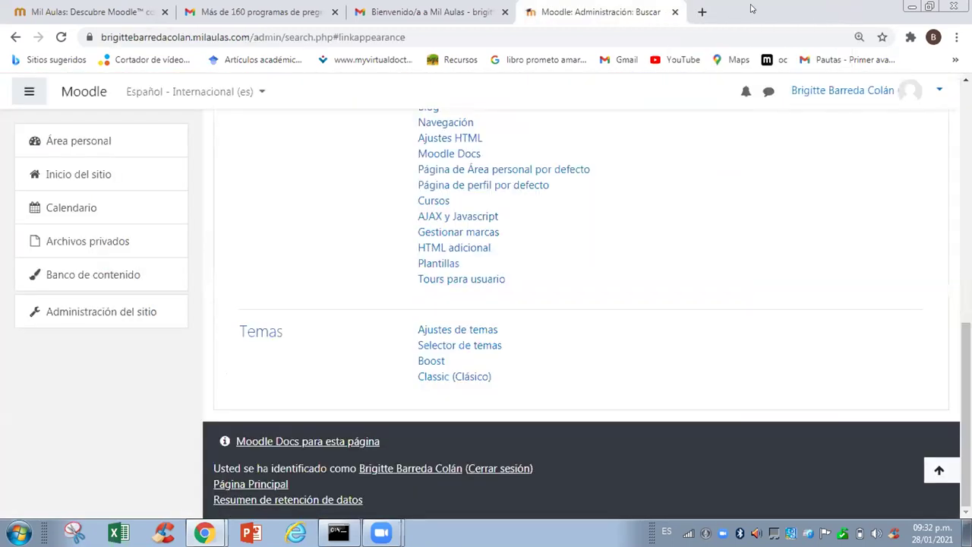
{"action": "scroll", "coordinate": [315, 202], "scroll_direction": "up", "scroll_amount": 4}
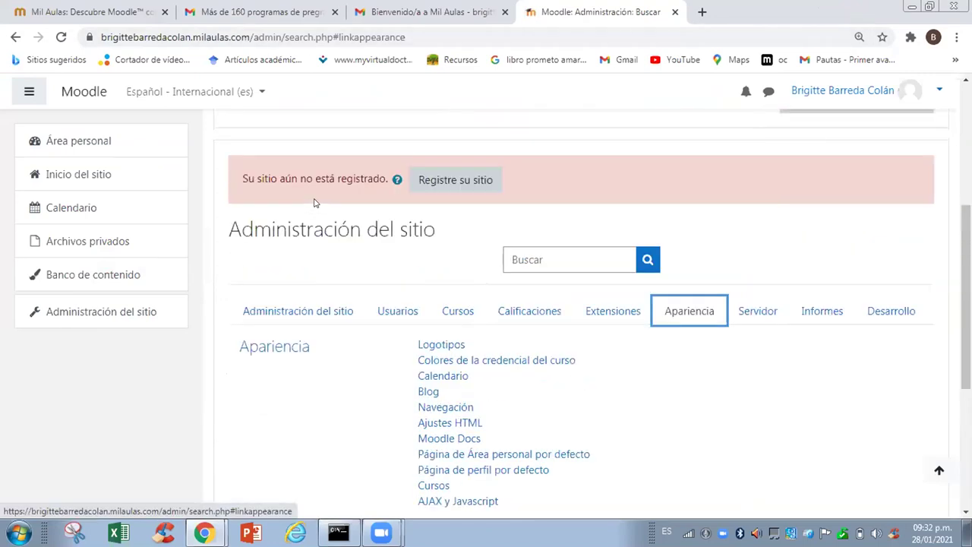
{"action": "scroll", "coordinate": [315, 202], "scroll_direction": "down", "scroll_amount": 4}
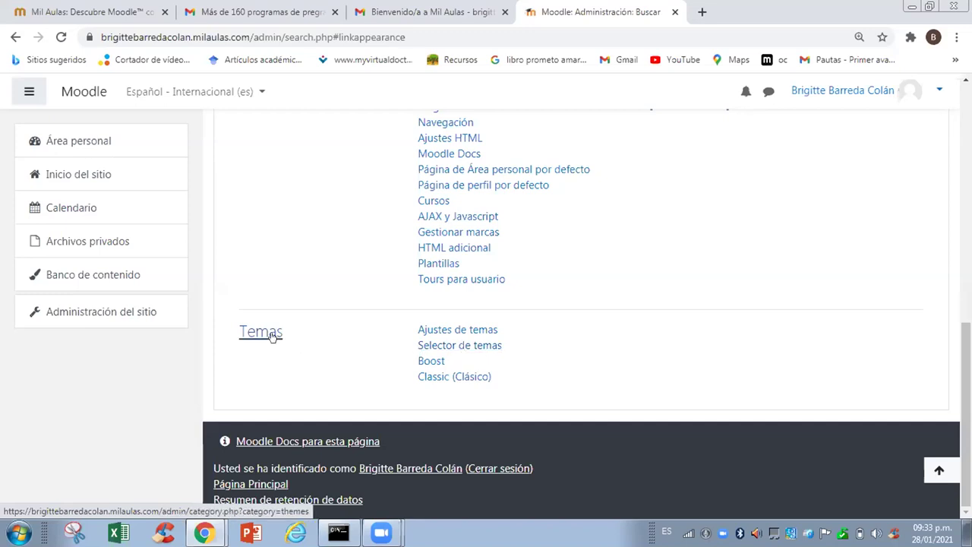
Open Selector de temas and highlight the Default device and its Boost theme.
{"action": "left_click", "coordinate": [478, 346]}
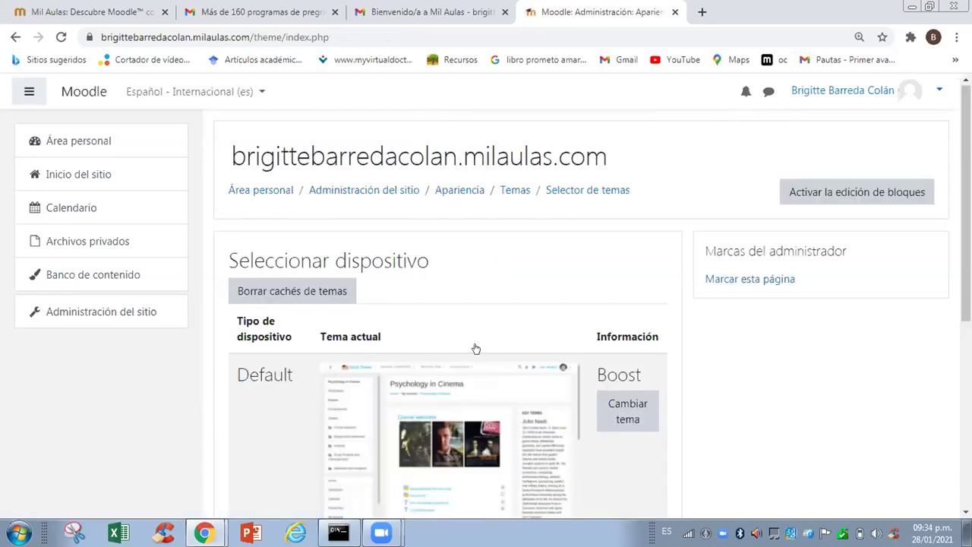
{"action": "scroll", "coordinate": [731, 382], "scroll_direction": "down", "scroll_amount": 1}
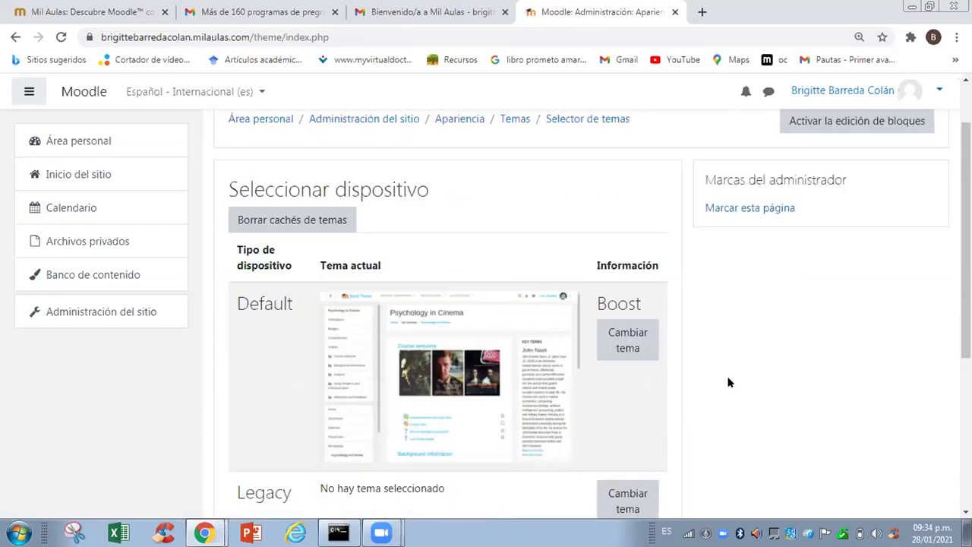
{"action": "scroll", "coordinate": [767, 364], "scroll_direction": "down", "scroll_amount": 1}
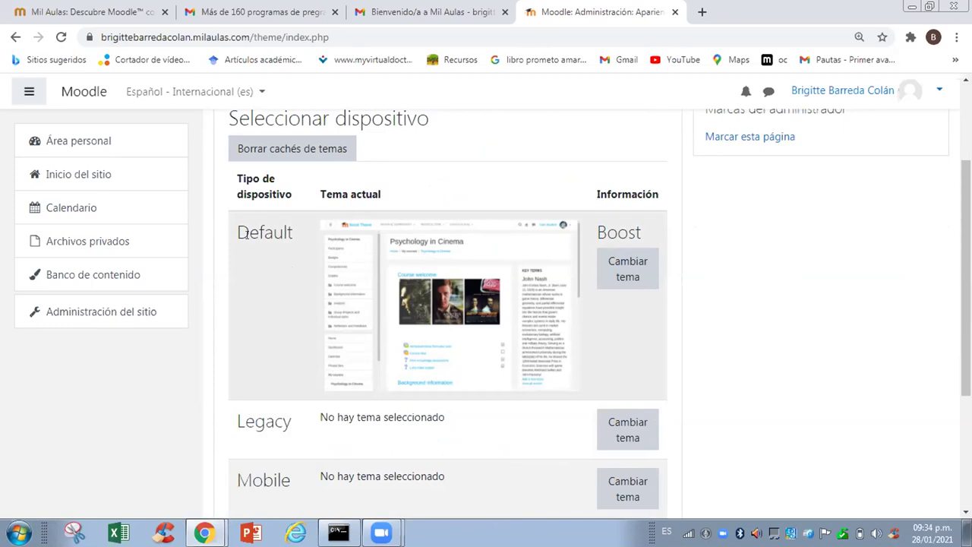
{"action": "left_click_drag", "start_coordinate": [243, 226], "coordinate": [289, 226]}
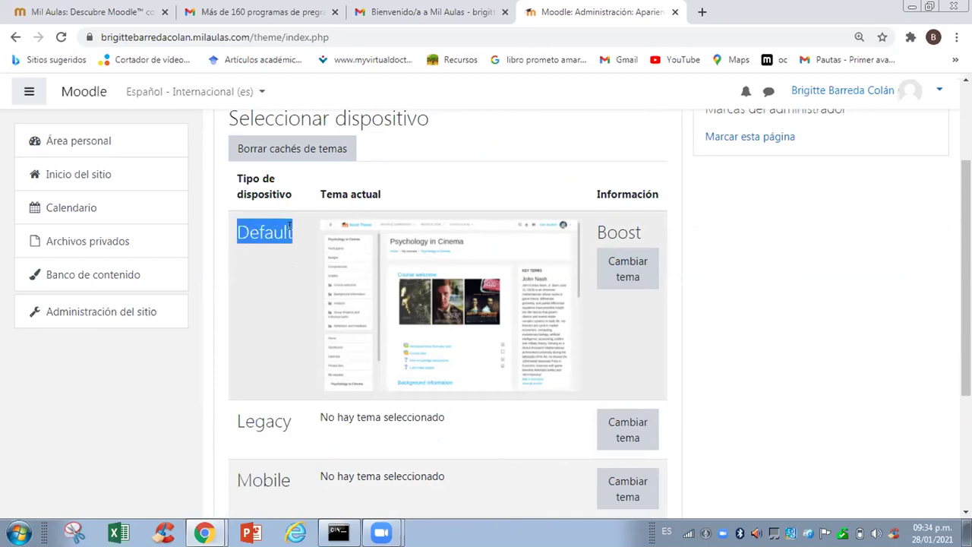
{"action": "left_click", "coordinate": [293, 270]}
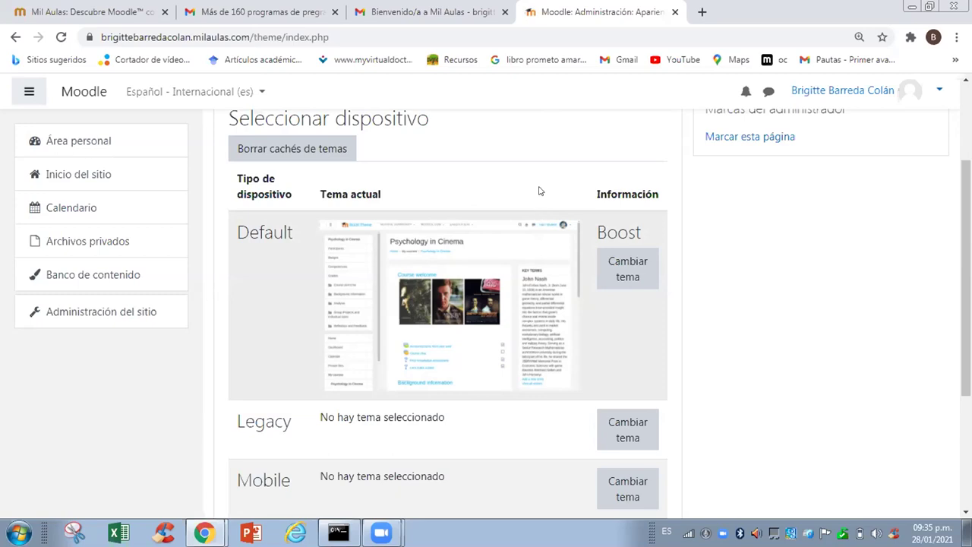
{"action": "scroll", "coordinate": [542, 180], "scroll_direction": "down", "scroll_amount": 1}
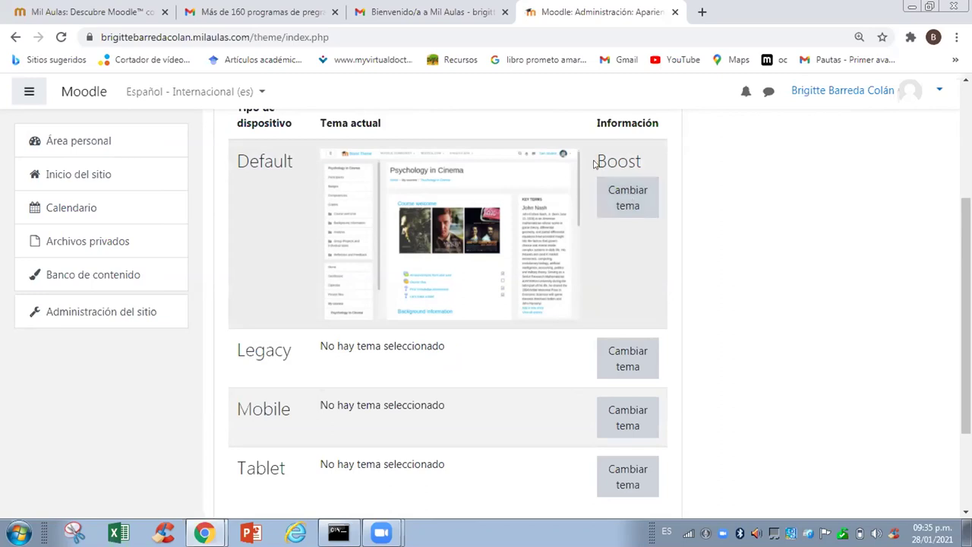
{"action": "left_click_drag", "start_coordinate": [597, 161], "coordinate": [642, 163]}
Open Cambiar tema for the Default device and browse the Boost and Clásico theme cards.
{"action": "left_click", "coordinate": [628, 199]}
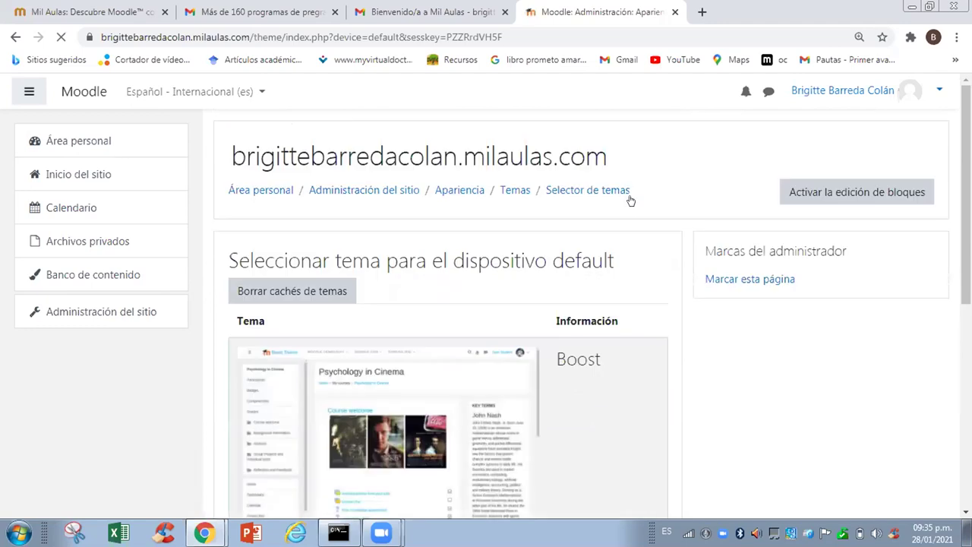
{"action": "scroll", "coordinate": [642, 315], "scroll_direction": "down", "scroll_amount": 3}
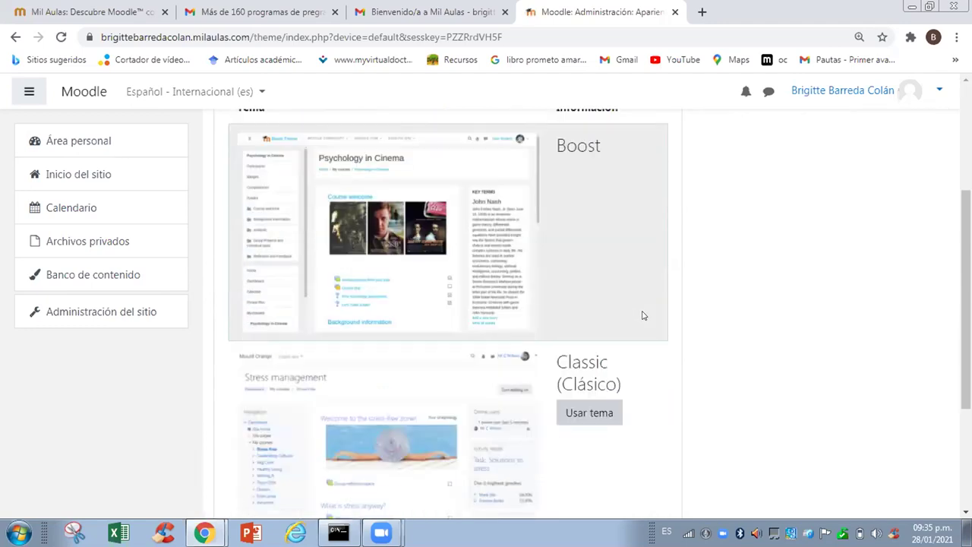
{"action": "scroll", "coordinate": [642, 316], "scroll_direction": "down", "scroll_amount": 1}
{"action": "scroll", "coordinate": [643, 322], "scroll_direction": "down", "scroll_amount": 2}
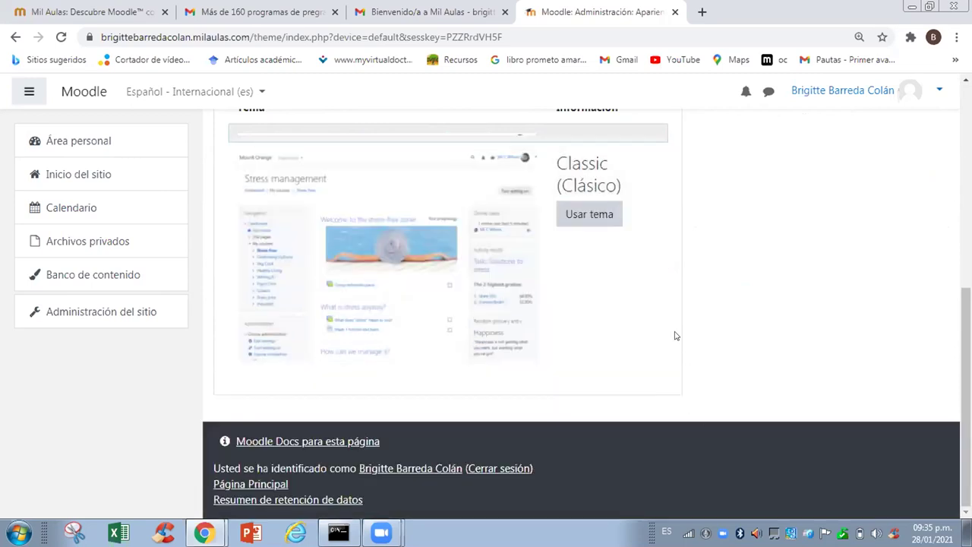
{"action": "scroll", "coordinate": [673, 336], "scroll_direction": "up", "scroll_amount": 3}
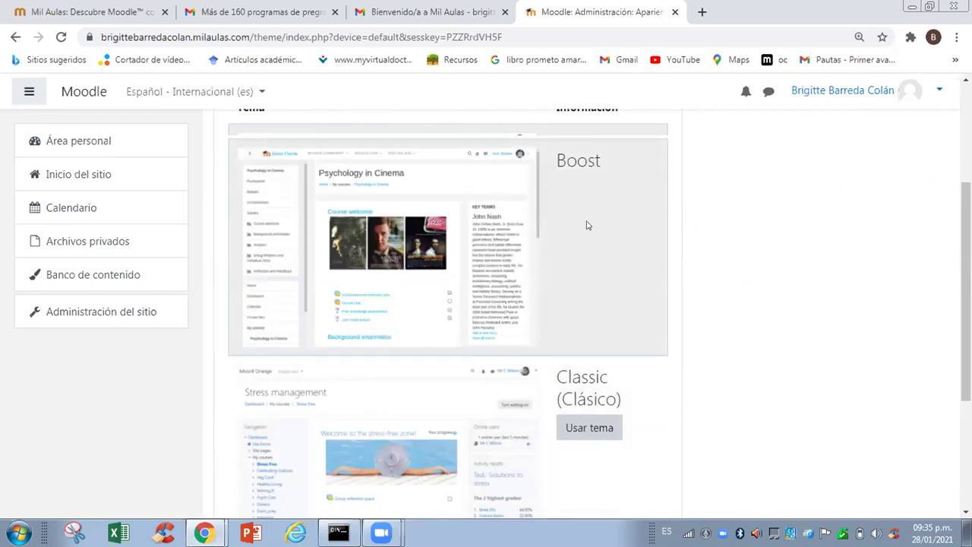
{"action": "scroll", "coordinate": [586, 225], "scroll_direction": "down", "scroll_amount": 3}
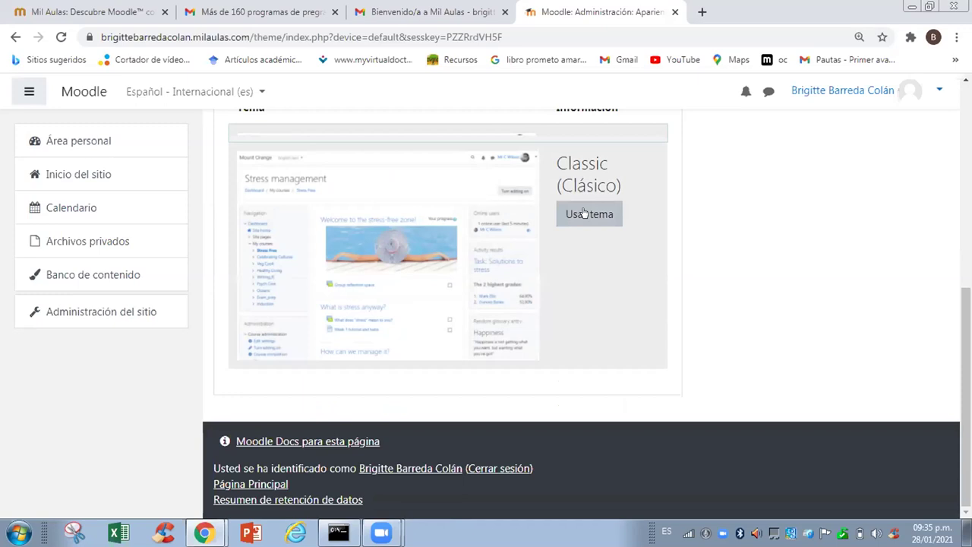
{"action": "scroll", "coordinate": [581, 228], "scroll_direction": "up", "scroll_amount": 3}
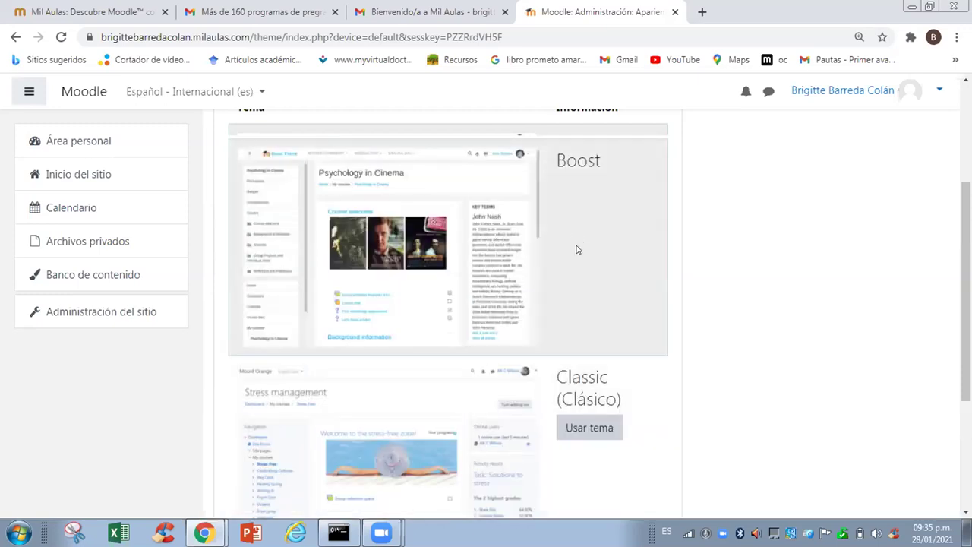
{"action": "scroll", "coordinate": [576, 249], "scroll_direction": "up", "scroll_amount": 2}
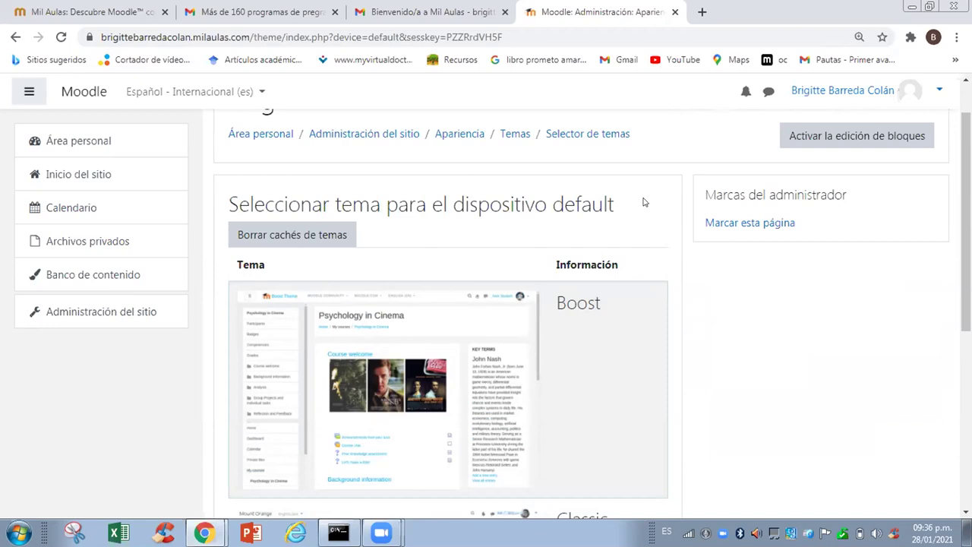
{"action": "scroll", "coordinate": [643, 203], "scroll_direction": "down", "scroll_amount": 1}
{"action": "scroll", "coordinate": [640, 278], "scroll_direction": "down", "scroll_amount": 1}
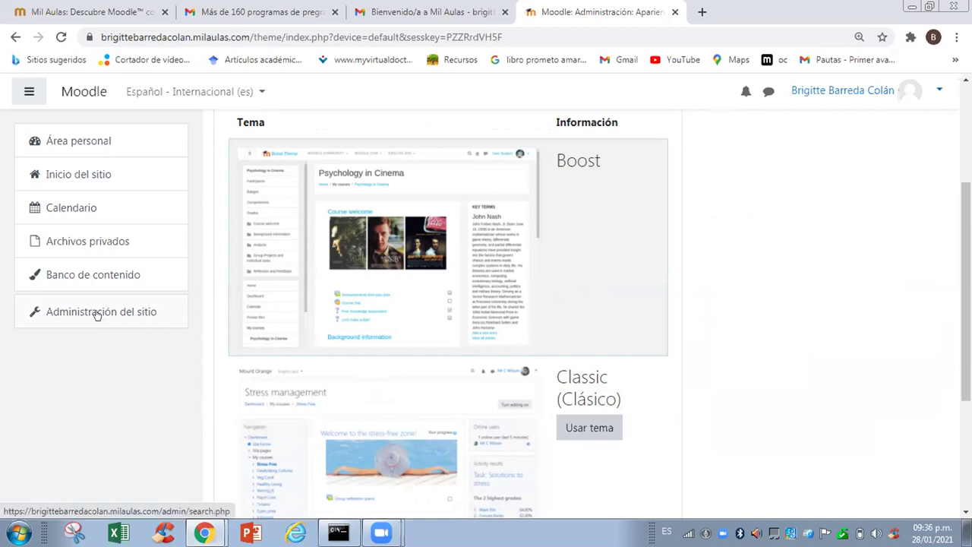
Go back to Administración del sitio, show the Apariencia settings and scroll to Temas.
{"action": "left_click", "coordinate": [102, 313]}
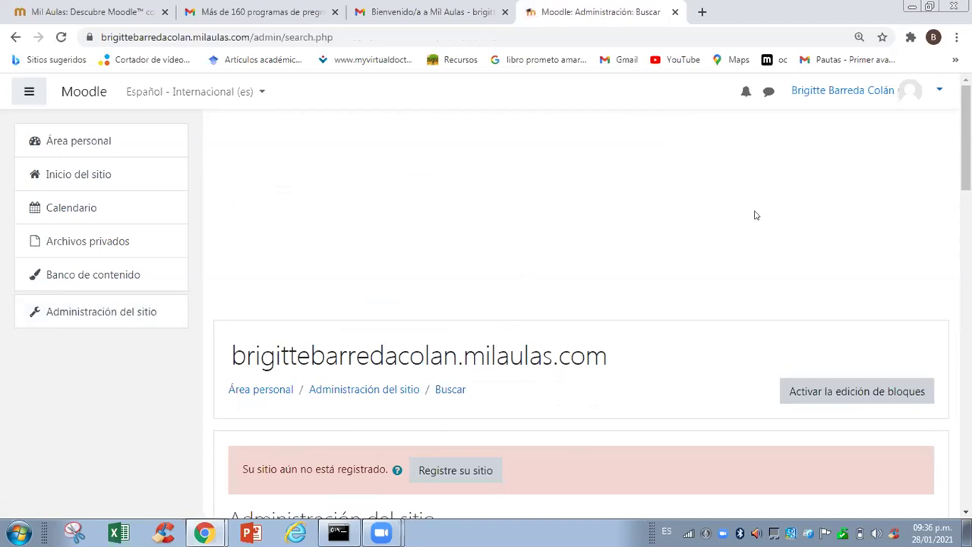
{"action": "scroll", "coordinate": [953, 183], "scroll_direction": "down", "scroll_amount": 2}
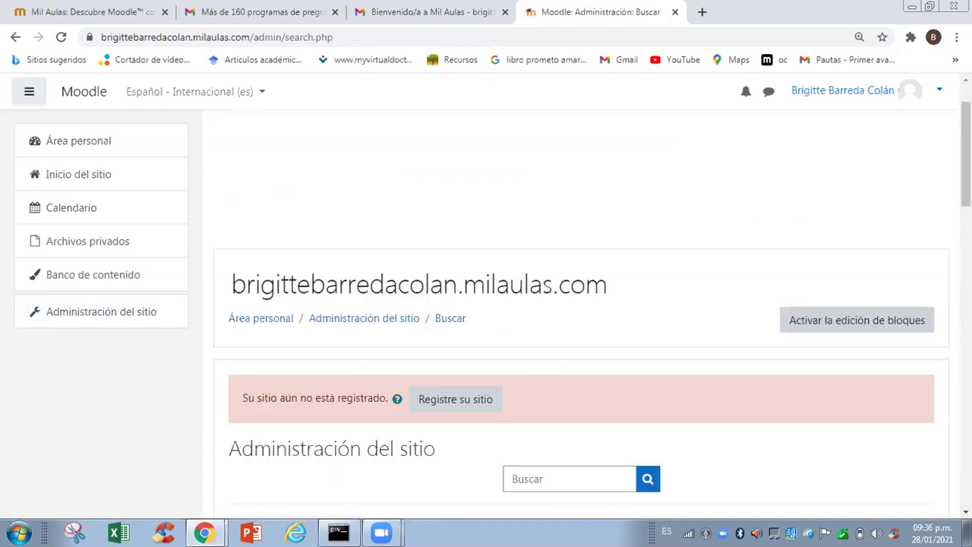
{"action": "scroll", "coordinate": [953, 186], "scroll_direction": "down", "scroll_amount": 3}
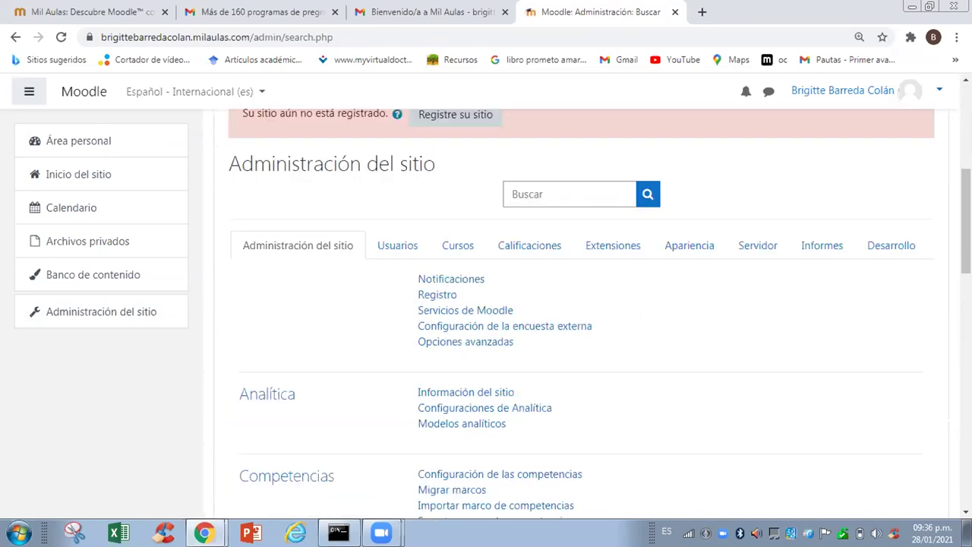
{"action": "left_click", "coordinate": [689, 245]}
{"action": "scroll", "coordinate": [687, 242], "scroll_direction": "down", "scroll_amount": 1}
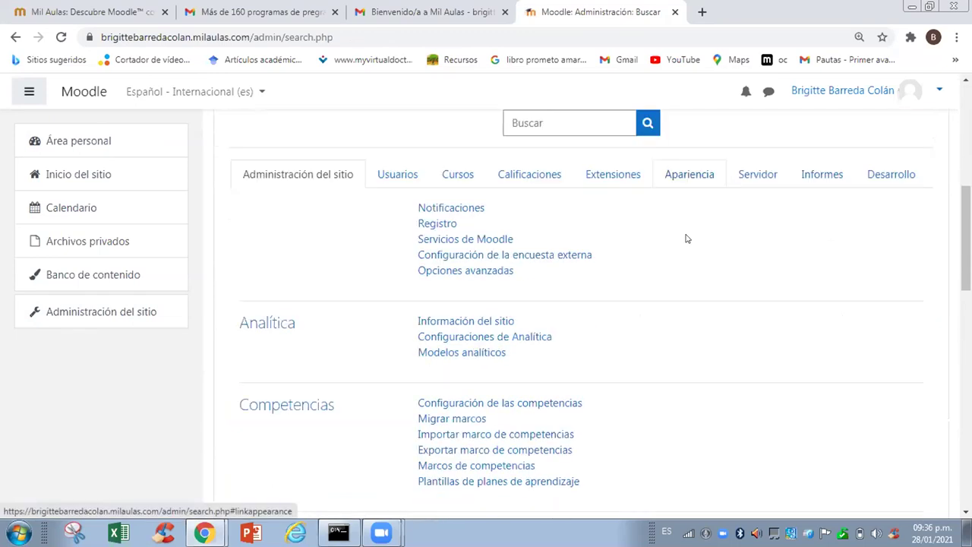
{"action": "left_click", "coordinate": [681, 177]}
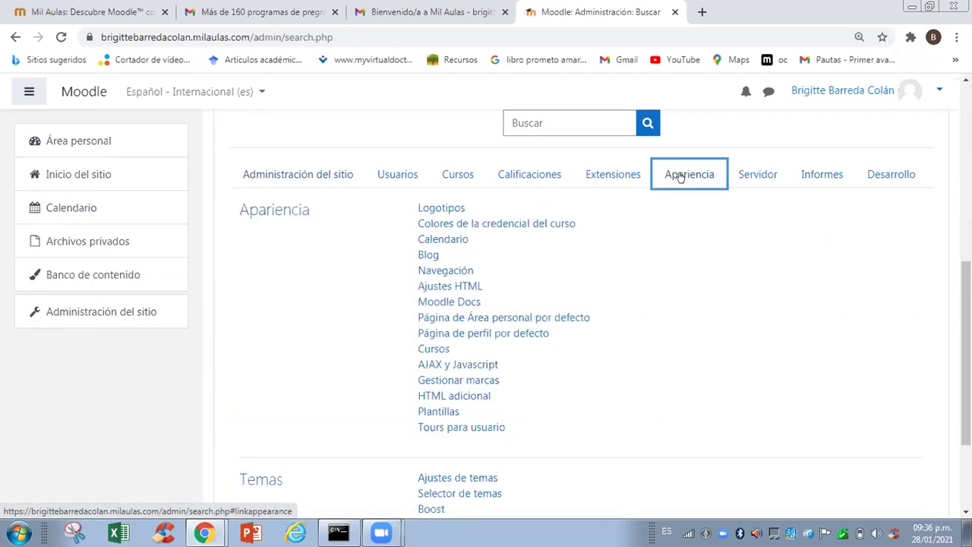
{"action": "left_click", "coordinate": [681, 177]}
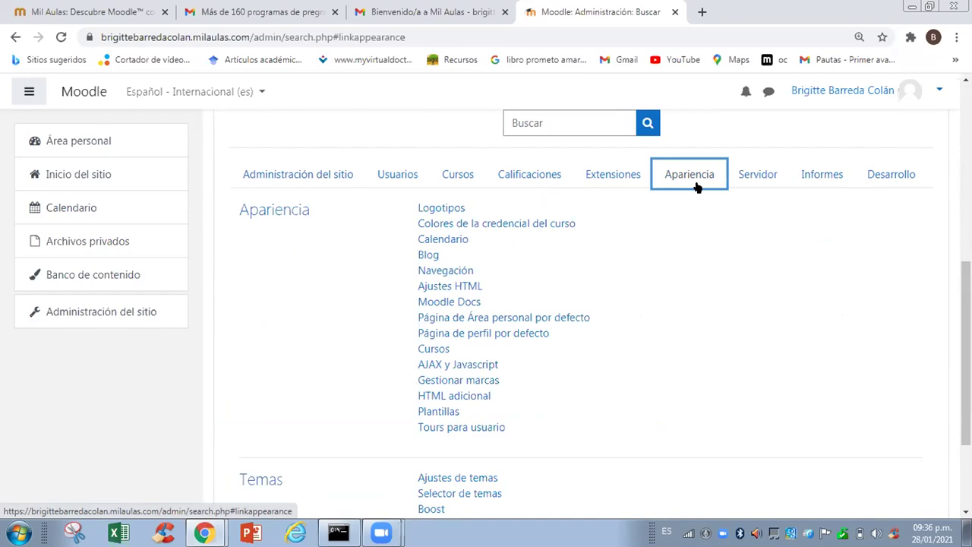
{"action": "scroll", "coordinate": [697, 214], "scroll_direction": "down", "scroll_amount": 3}
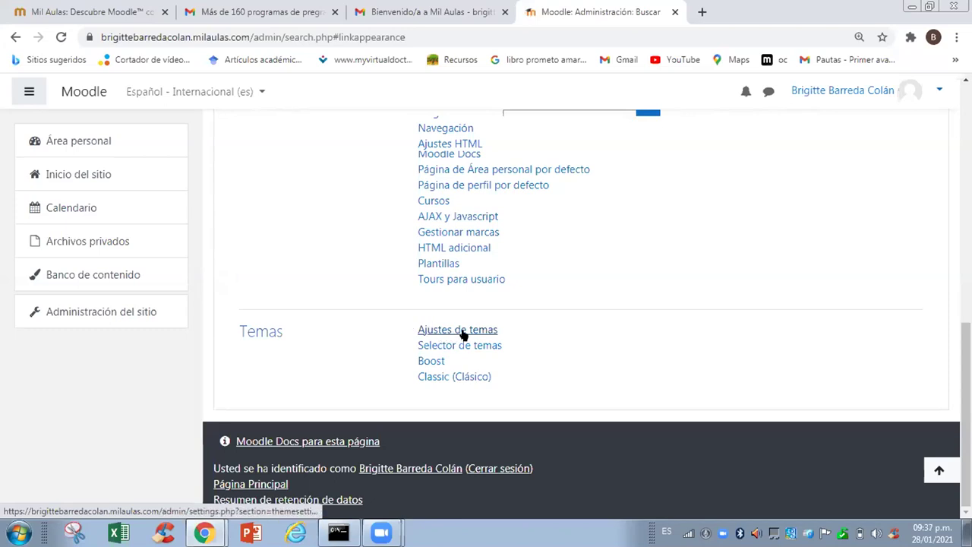
{"action": "left_click", "coordinate": [466, 331]}
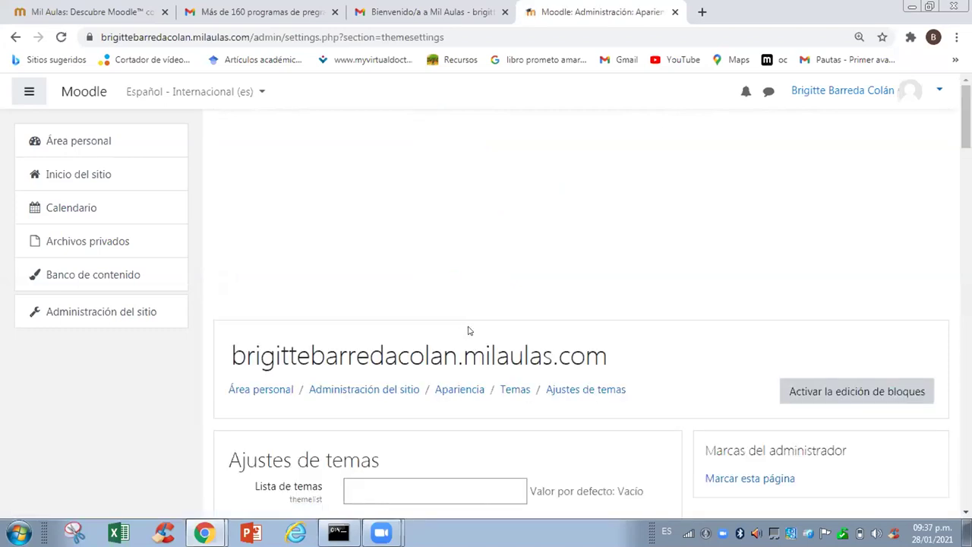
{"action": "scroll", "coordinate": [722, 279], "scroll_direction": "down", "scroll_amount": 3}
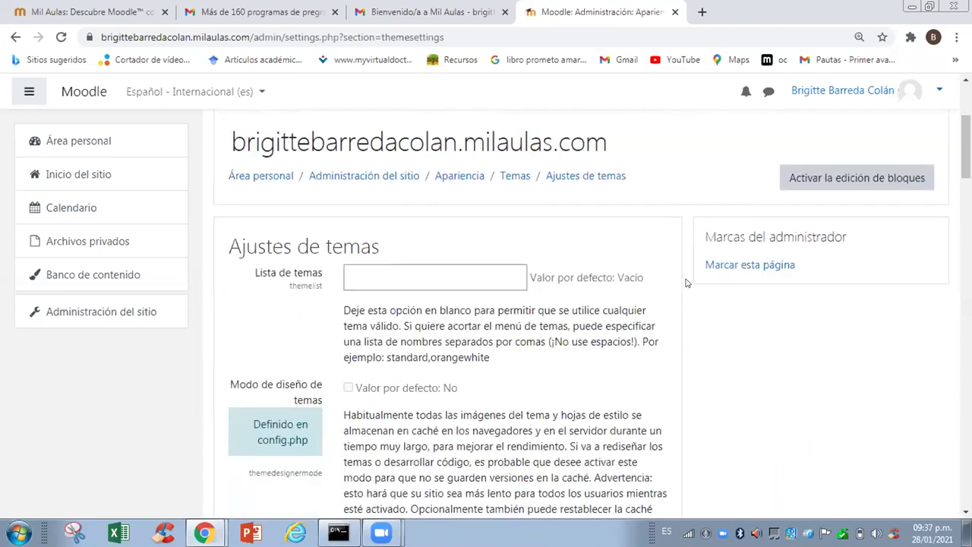
{"action": "scroll", "coordinate": [657, 296], "scroll_direction": "down", "scroll_amount": 1}
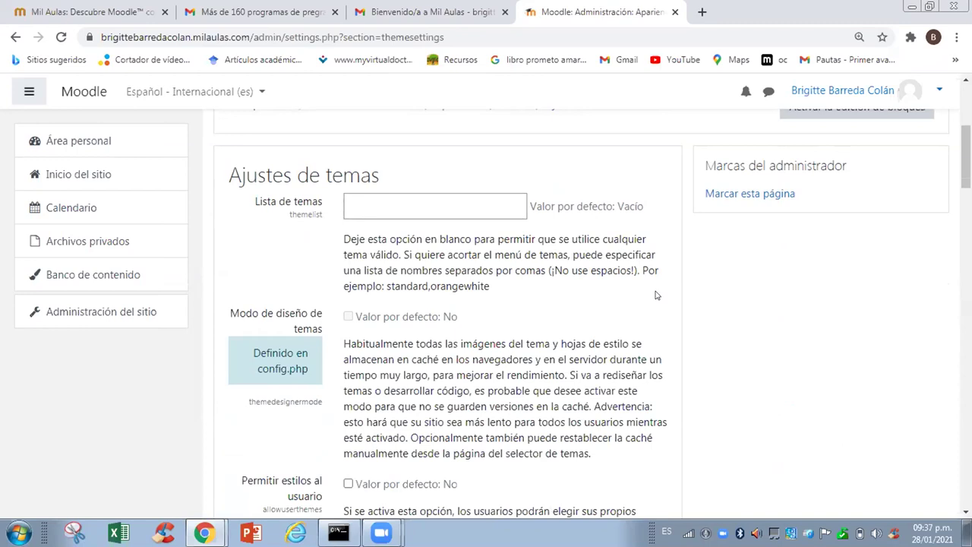
{"action": "scroll", "coordinate": [657, 295], "scroll_direction": "down", "scroll_amount": 2}
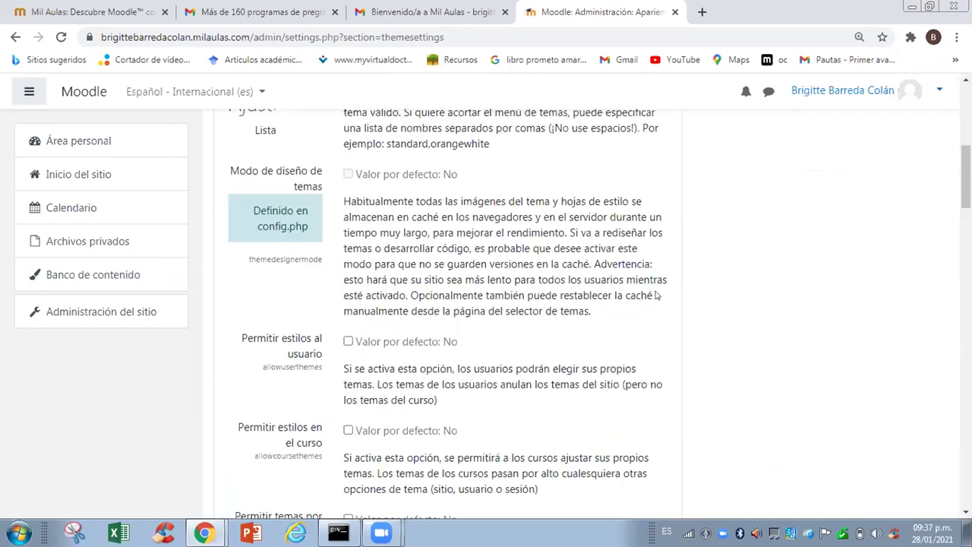
{"action": "scroll", "coordinate": [657, 296], "scroll_direction": "down", "scroll_amount": 2}
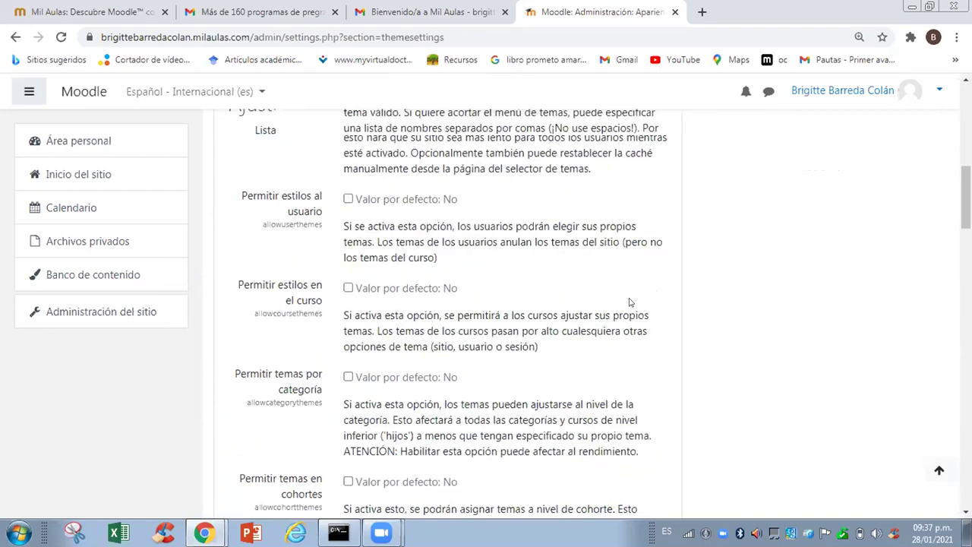
{"action": "scroll", "coordinate": [629, 302], "scroll_direction": "down", "scroll_amount": 2}
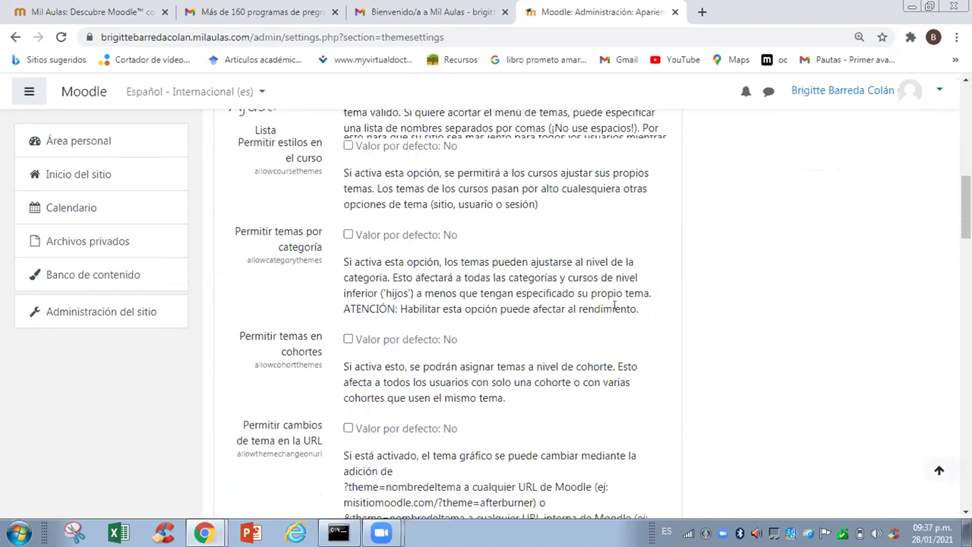
{"action": "scroll", "coordinate": [609, 304], "scroll_direction": "down", "scroll_amount": 1}
{"action": "scroll", "coordinate": [609, 305], "scroll_direction": "down", "scroll_amount": 4}
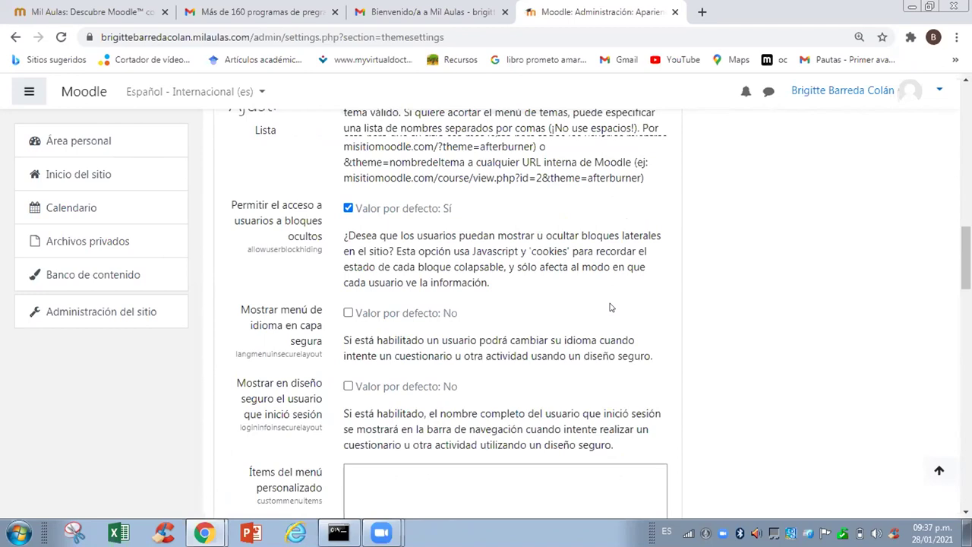
{"action": "scroll", "coordinate": [609, 307], "scroll_direction": "down", "scroll_amount": 1}
{"action": "scroll", "coordinate": [610, 306], "scroll_direction": "down", "scroll_amount": 1}
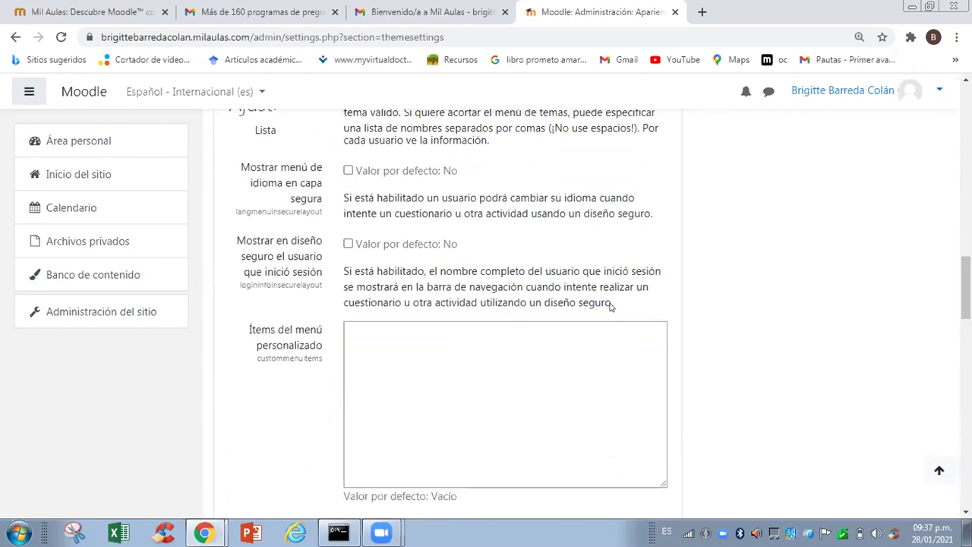
{"action": "scroll", "coordinate": [610, 307], "scroll_direction": "down", "scroll_amount": 2}
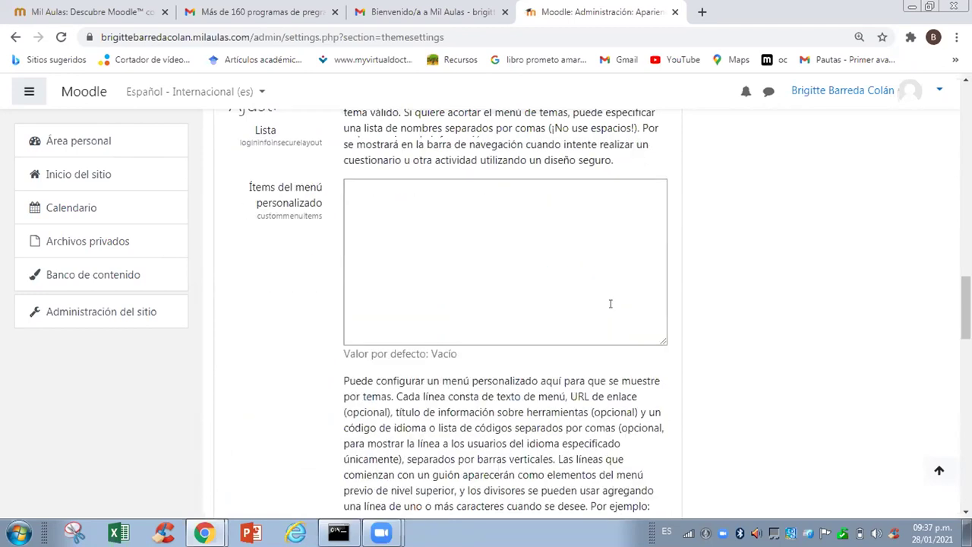
{"action": "scroll", "coordinate": [590, 298], "scroll_direction": "down", "scroll_amount": 2}
{"action": "scroll", "coordinate": [558, 300], "scroll_direction": "down", "scroll_amount": 4}
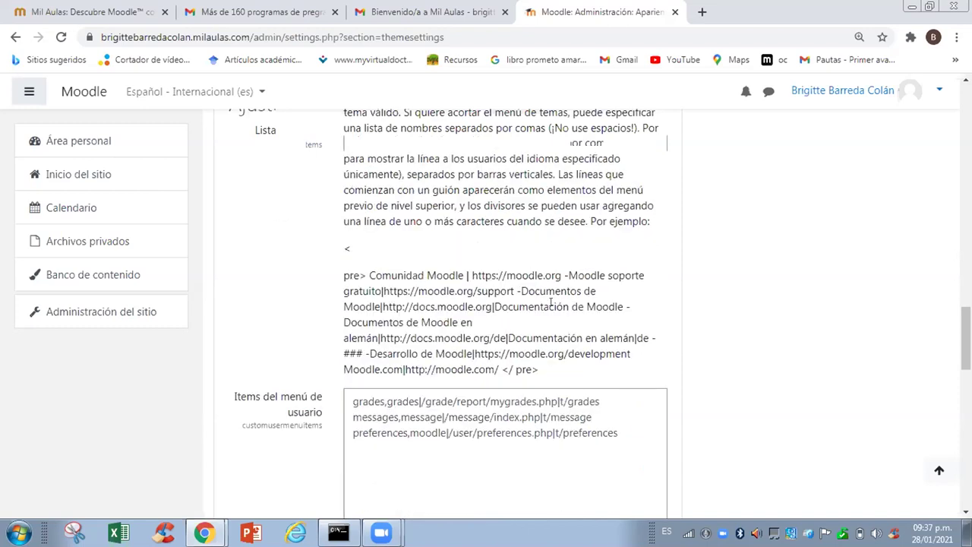
{"action": "scroll", "coordinate": [550, 301], "scroll_direction": "down", "scroll_amount": 2}
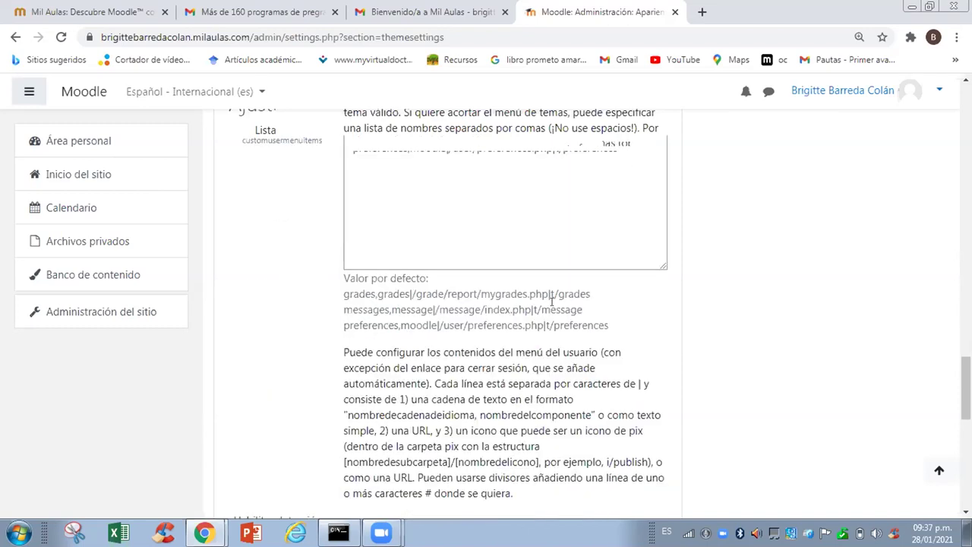
{"action": "scroll", "coordinate": [552, 301], "scroll_direction": "down", "scroll_amount": 6}
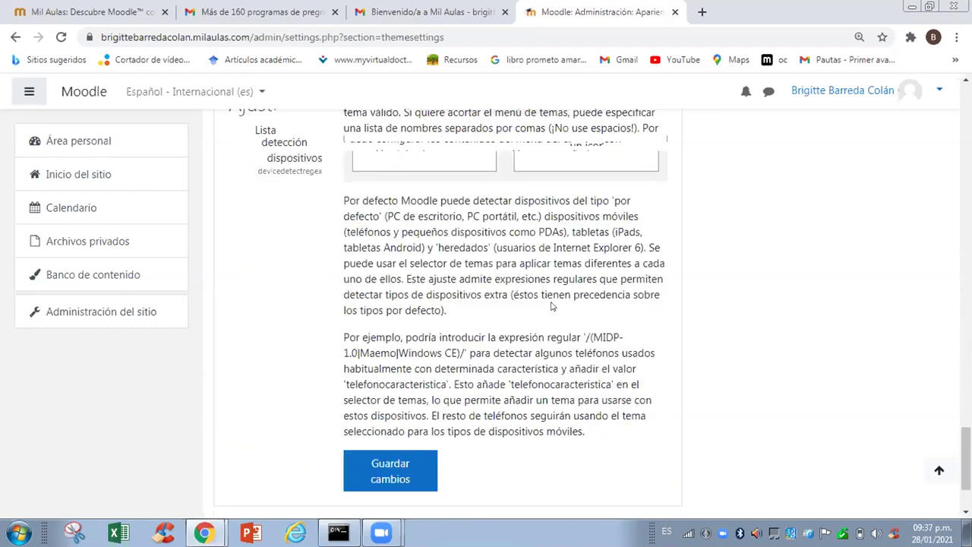
{"action": "scroll", "coordinate": [552, 304], "scroll_direction": "down", "scroll_amount": 2}
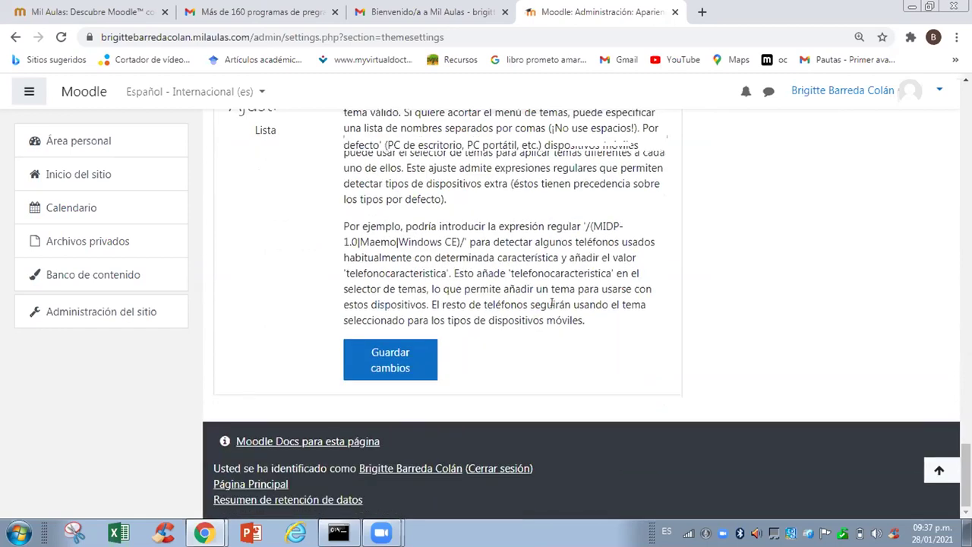
{"action": "scroll", "coordinate": [551, 302], "scroll_direction": "up", "scroll_amount": 6}
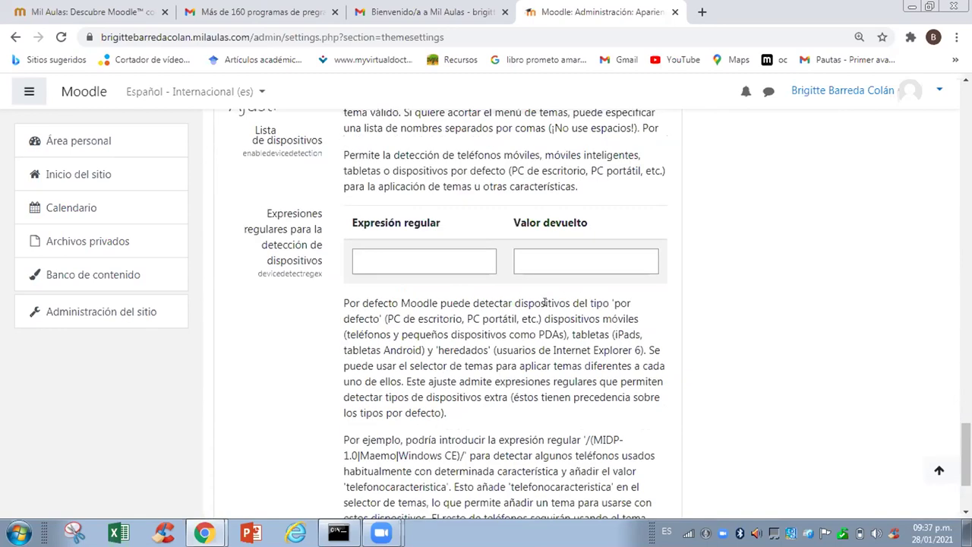
{"action": "scroll", "coordinate": [548, 306], "scroll_direction": "up", "scroll_amount": 5}
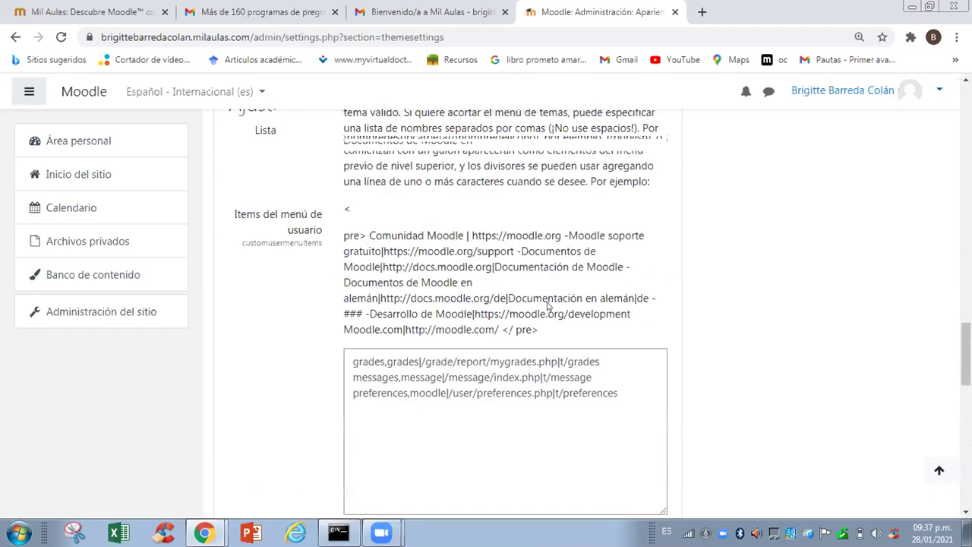
{"action": "scroll", "coordinate": [548, 305], "scroll_direction": "up", "scroll_amount": 5}
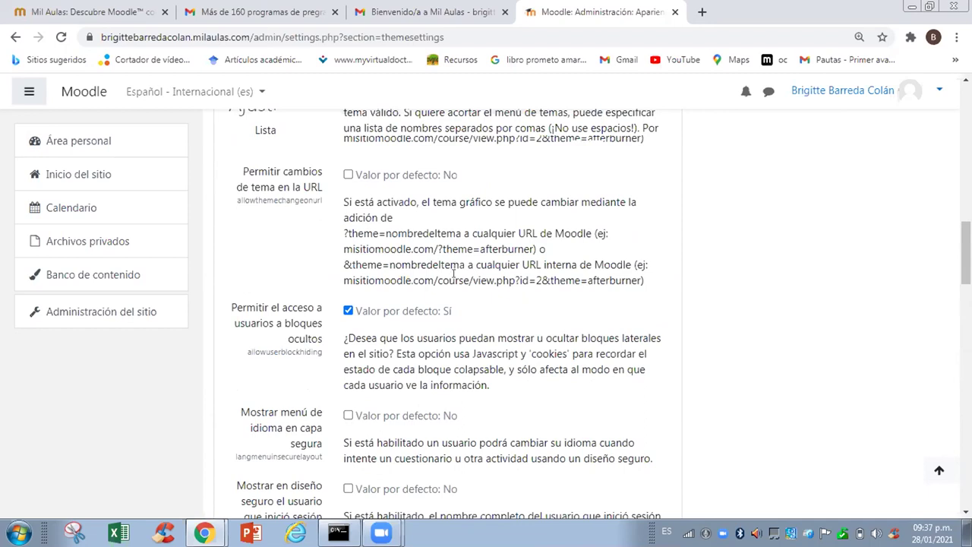
{"action": "scroll", "coordinate": [455, 266], "scroll_direction": "down", "scroll_amount": 1}
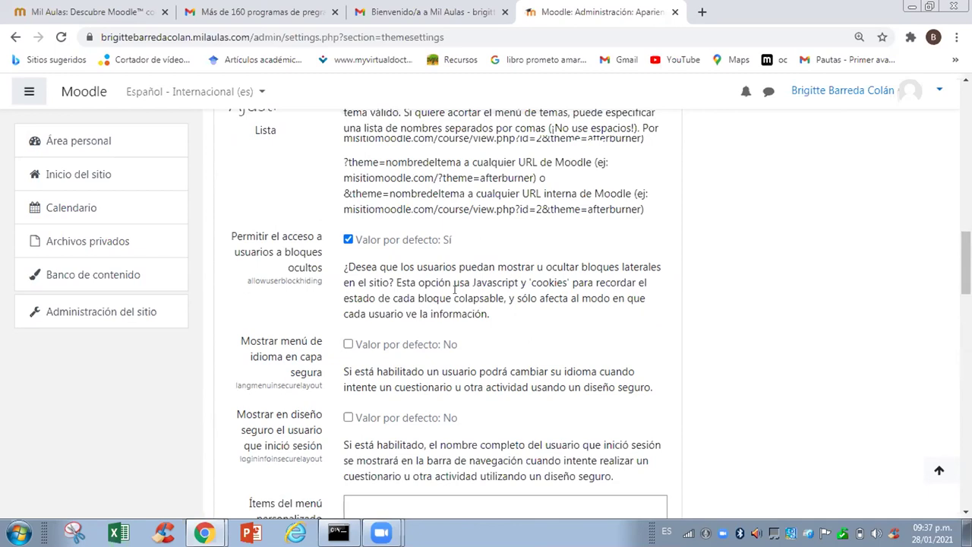
{"action": "scroll", "coordinate": [444, 272], "scroll_direction": "down", "scroll_amount": 1}
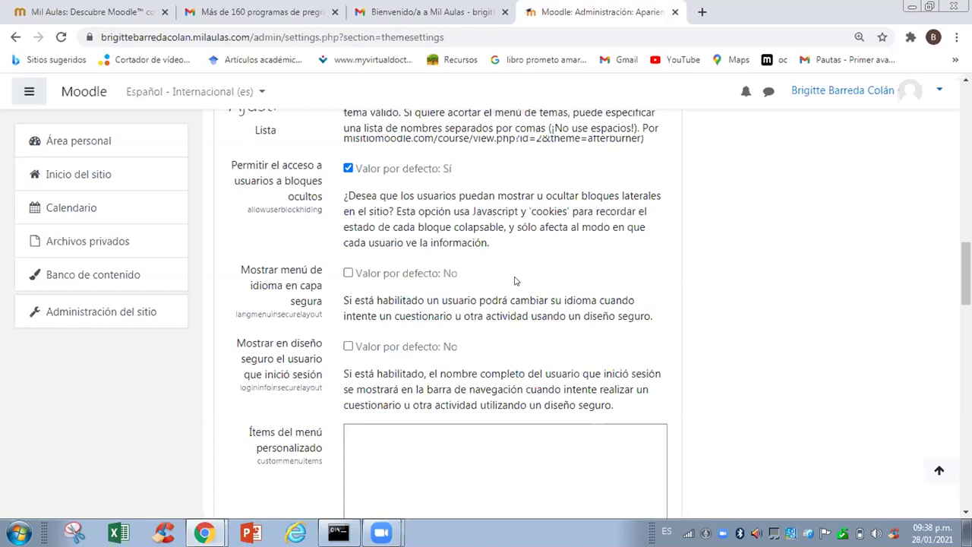
{"action": "scroll", "coordinate": [524, 282], "scroll_direction": "up", "scroll_amount": 4}
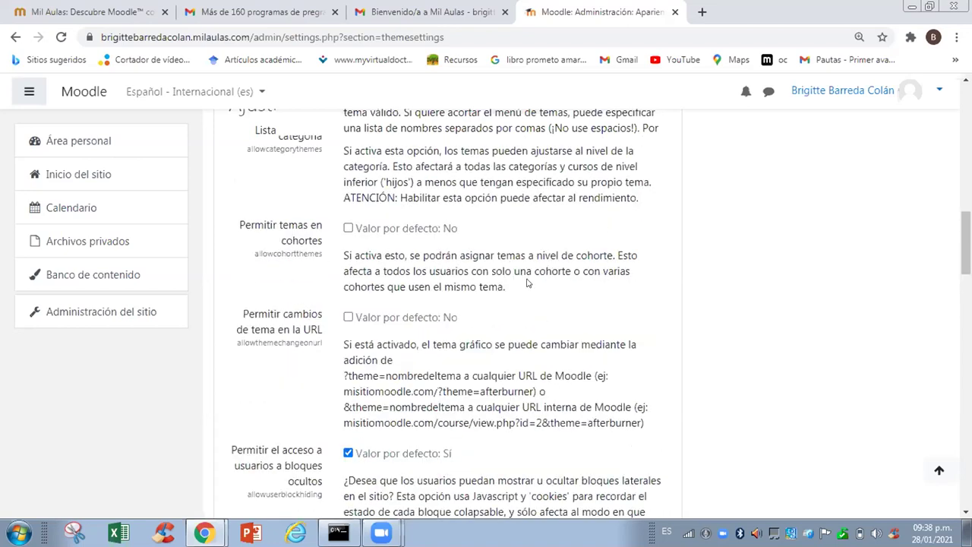
{"action": "scroll", "coordinate": [530, 273], "scroll_direction": "down", "scroll_amount": 1}
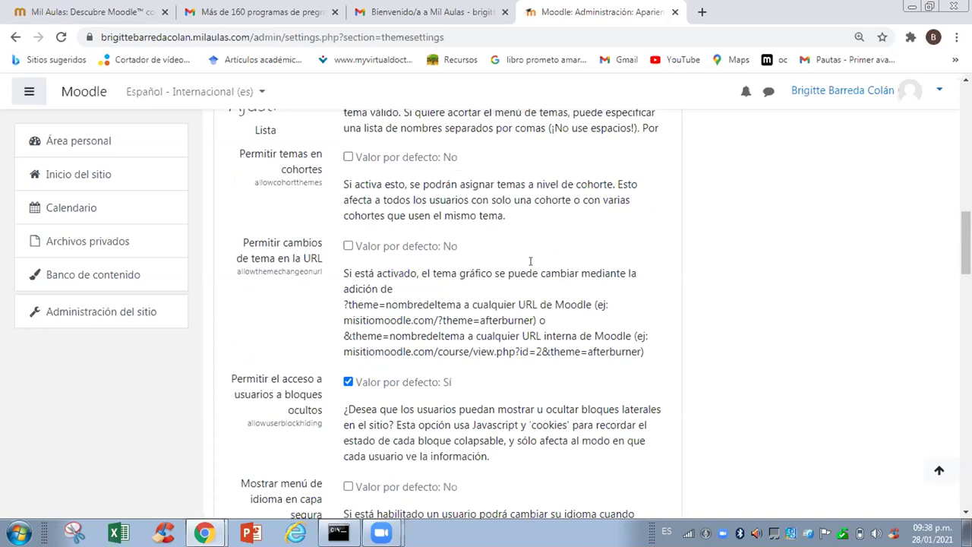
{"action": "scroll", "coordinate": [530, 262], "scroll_direction": "down", "scroll_amount": 4}
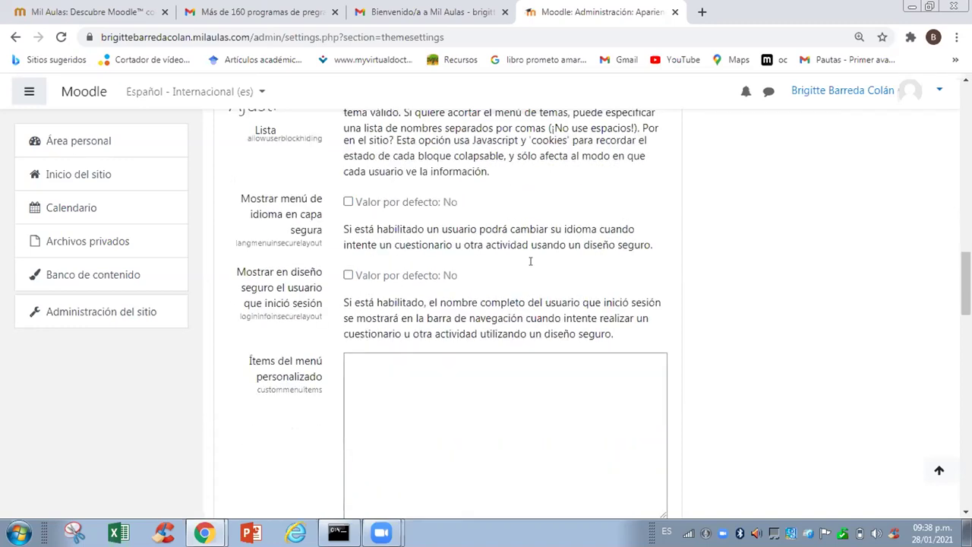
{"action": "scroll", "coordinate": [529, 247], "scroll_direction": "down", "scroll_amount": 1}
{"action": "scroll", "coordinate": [529, 247], "scroll_direction": "down", "scroll_amount": 1}
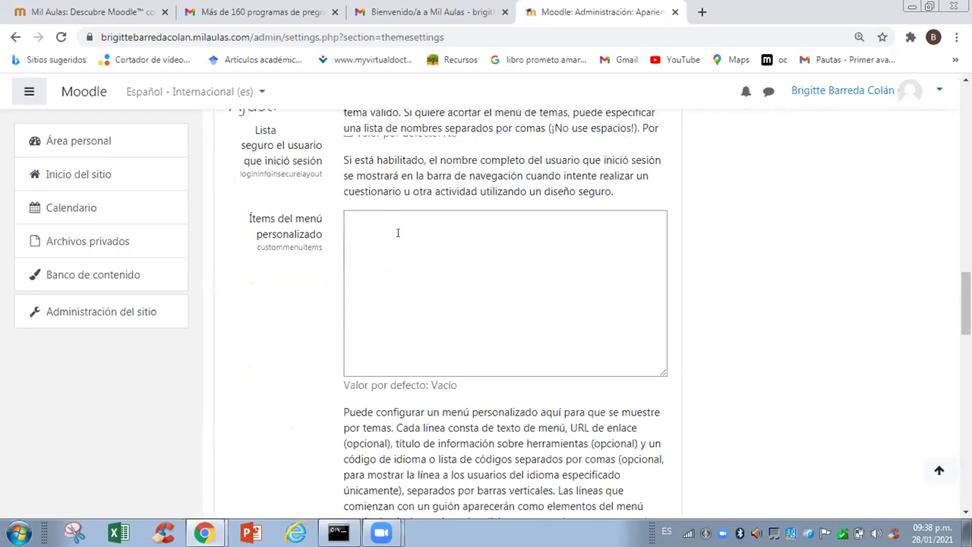
{"action": "scroll", "coordinate": [396, 225], "scroll_direction": "down", "scroll_amount": 3}
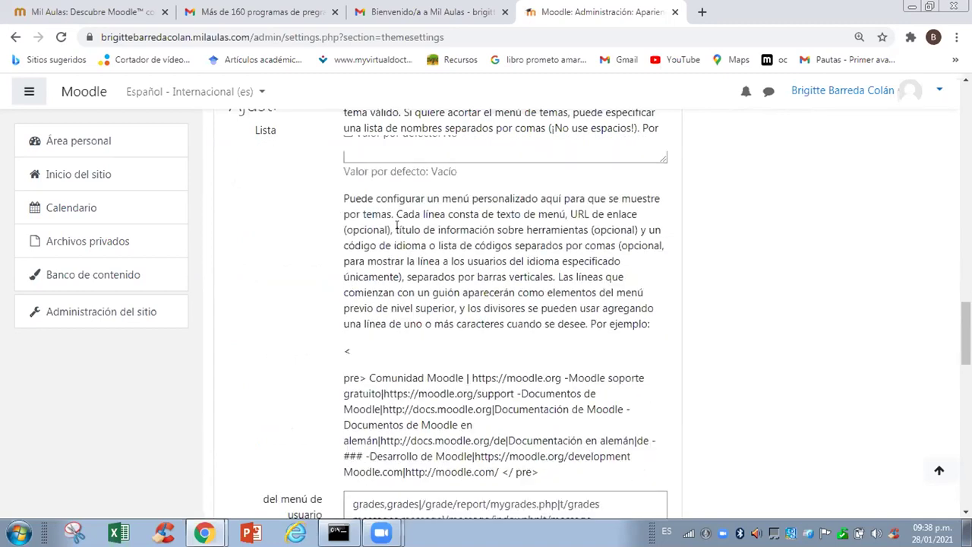
{"action": "scroll", "coordinate": [417, 241], "scroll_direction": "down", "scroll_amount": 3}
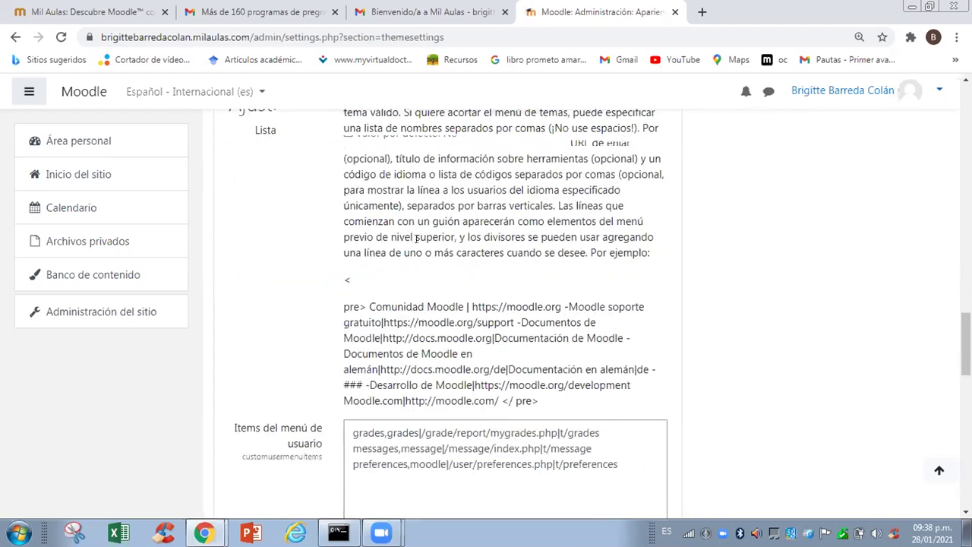
{"action": "scroll", "coordinate": [416, 243], "scroll_direction": "down", "scroll_amount": 4}
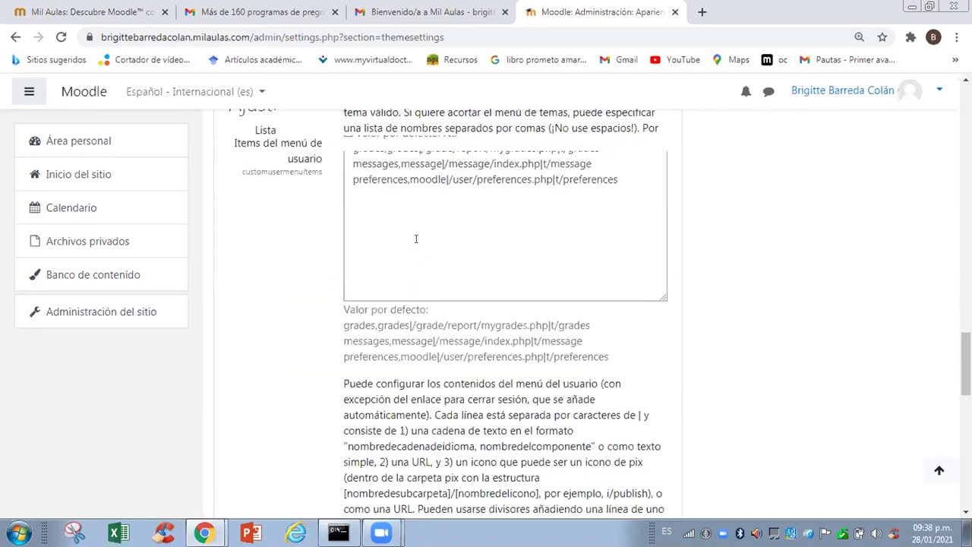
{"action": "scroll", "coordinate": [416, 240], "scroll_direction": "down", "scroll_amount": 2}
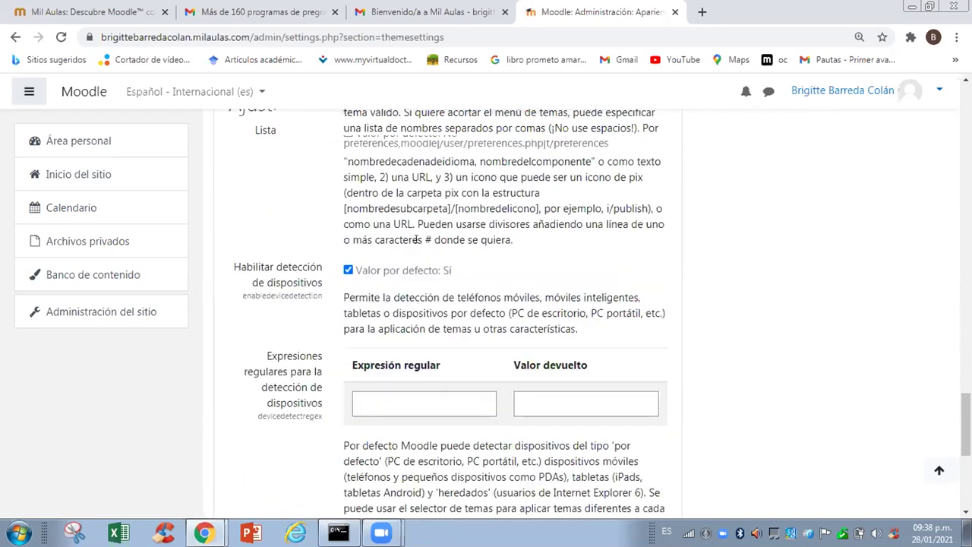
{"action": "scroll", "coordinate": [416, 239], "scroll_direction": "down", "scroll_amount": 5}
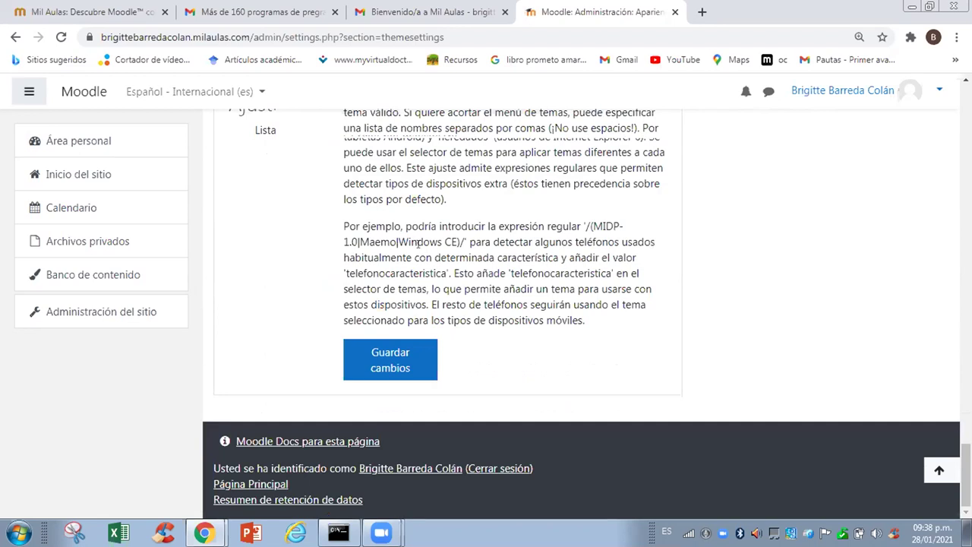
{"action": "scroll", "coordinate": [420, 258], "scroll_direction": "up", "scroll_amount": 6}
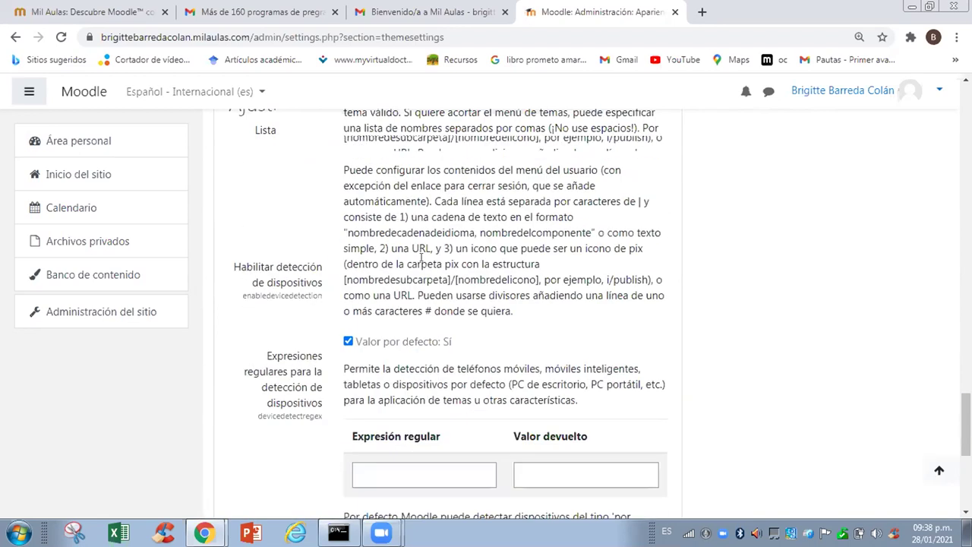
{"action": "scroll", "coordinate": [420, 257], "scroll_direction": "up", "scroll_amount": 8}
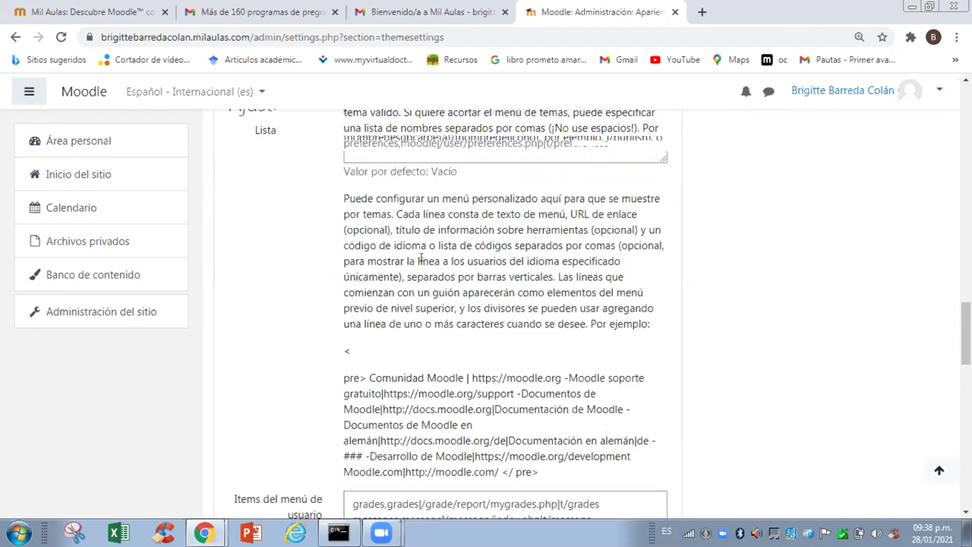
{"action": "scroll", "coordinate": [421, 257], "scroll_direction": "up", "scroll_amount": 3}
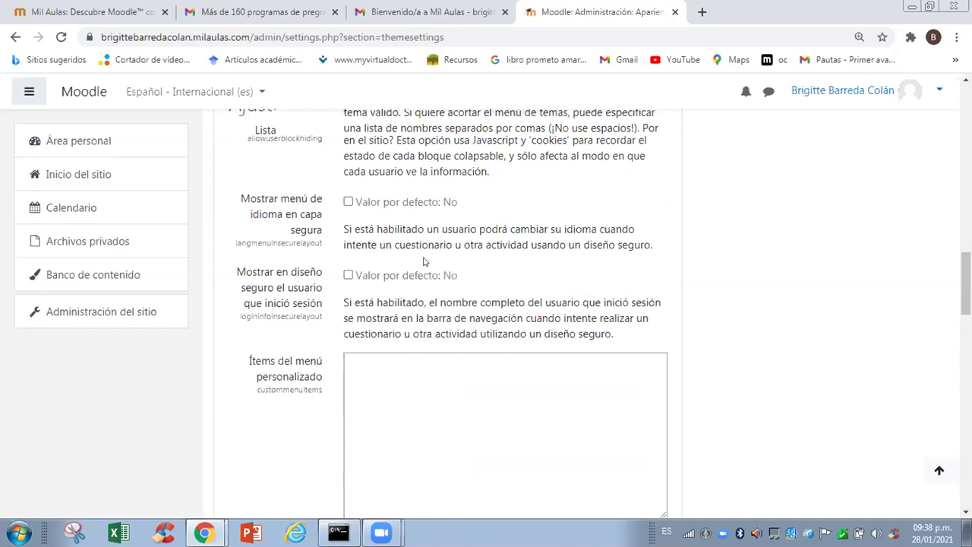
{"action": "scroll", "coordinate": [424, 262], "scroll_direction": "up", "scroll_amount": 2}
{"action": "scroll", "coordinate": [424, 262], "scroll_direction": "up", "scroll_amount": 4}
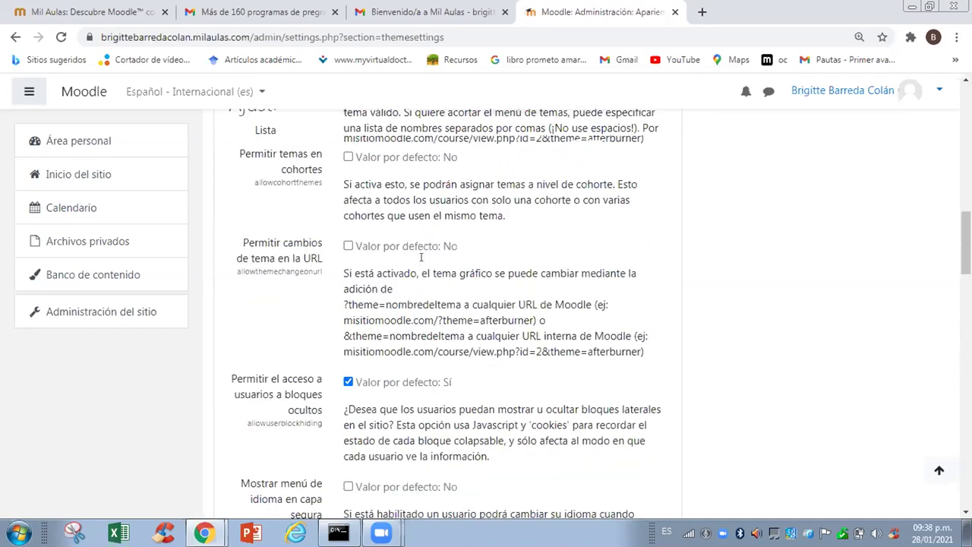
{"action": "scroll", "coordinate": [423, 262], "scroll_direction": "up", "scroll_amount": 2}
{"action": "scroll", "coordinate": [424, 262], "scroll_direction": "up", "scroll_amount": 3}
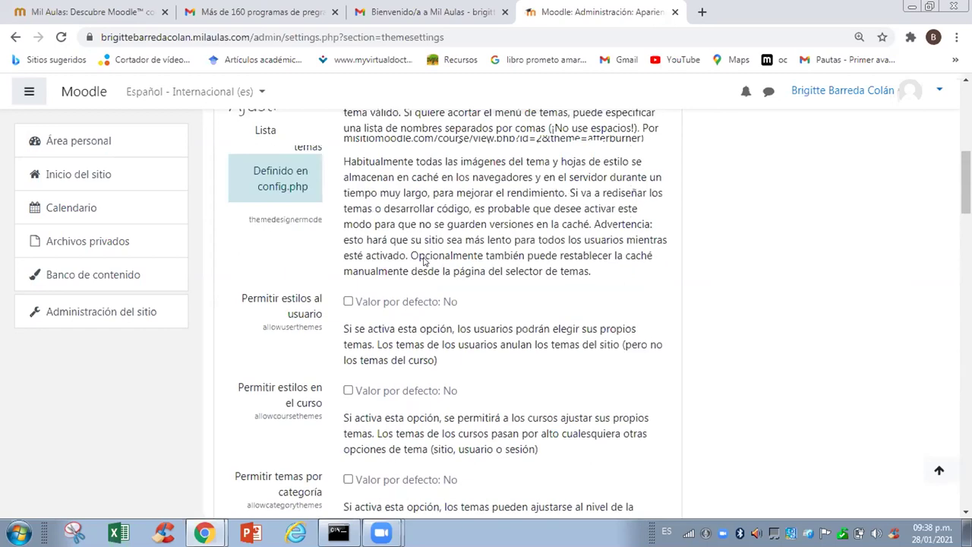
{"action": "scroll", "coordinate": [424, 262], "scroll_direction": "up", "scroll_amount": 3}
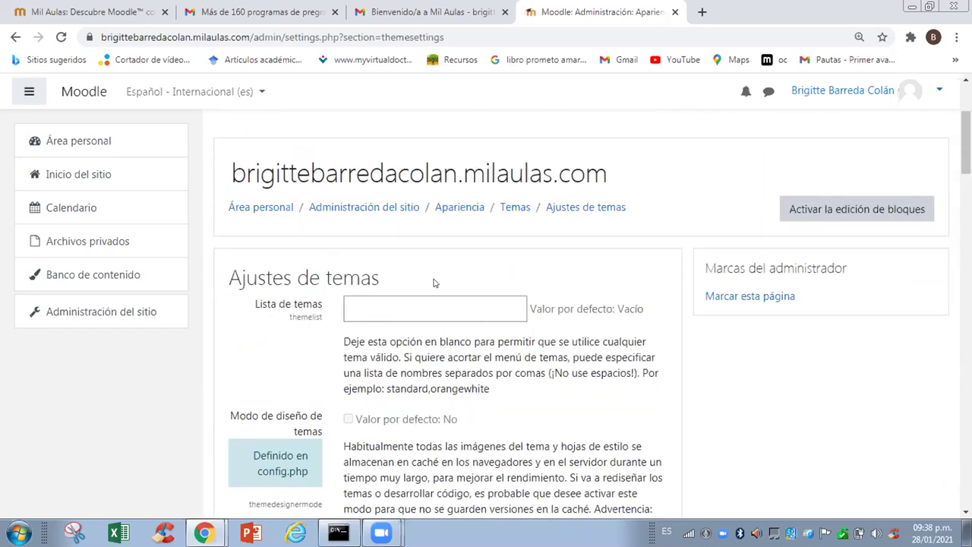
{"action": "scroll", "coordinate": [433, 282], "scroll_direction": "down", "scroll_amount": 3}
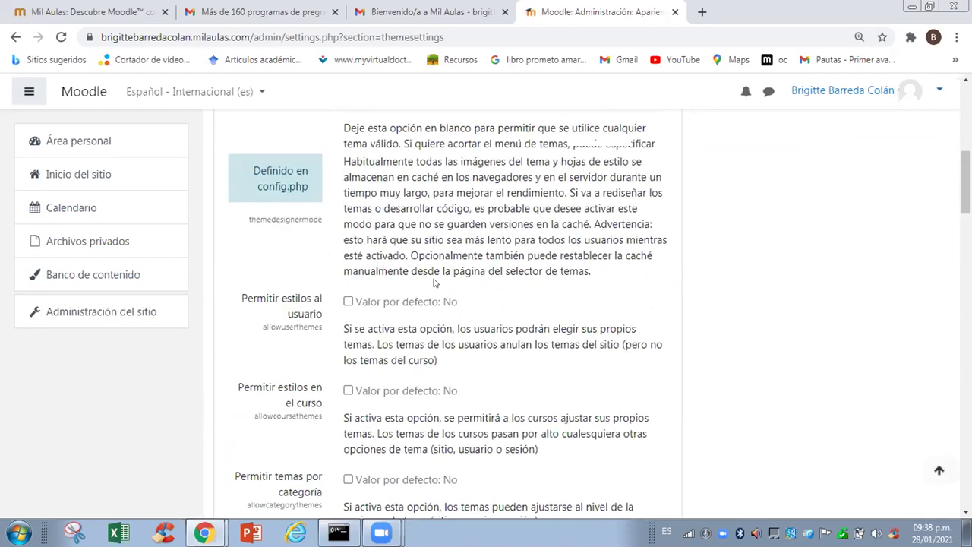
{"action": "scroll", "coordinate": [433, 282], "scroll_direction": "down", "scroll_amount": 2}
{"action": "scroll", "coordinate": [434, 282], "scroll_direction": "down", "scroll_amount": 2}
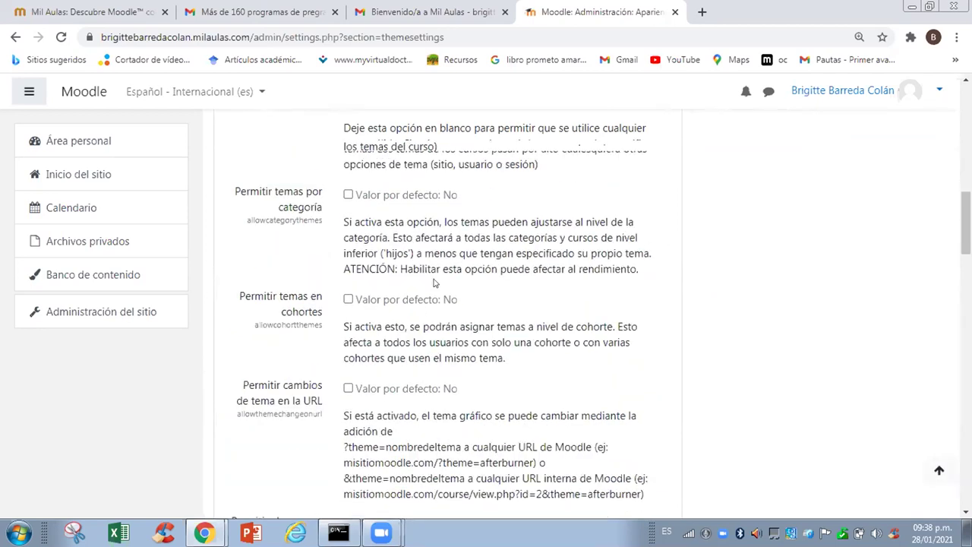
{"action": "scroll", "coordinate": [434, 283], "scroll_direction": "down", "scroll_amount": 2}
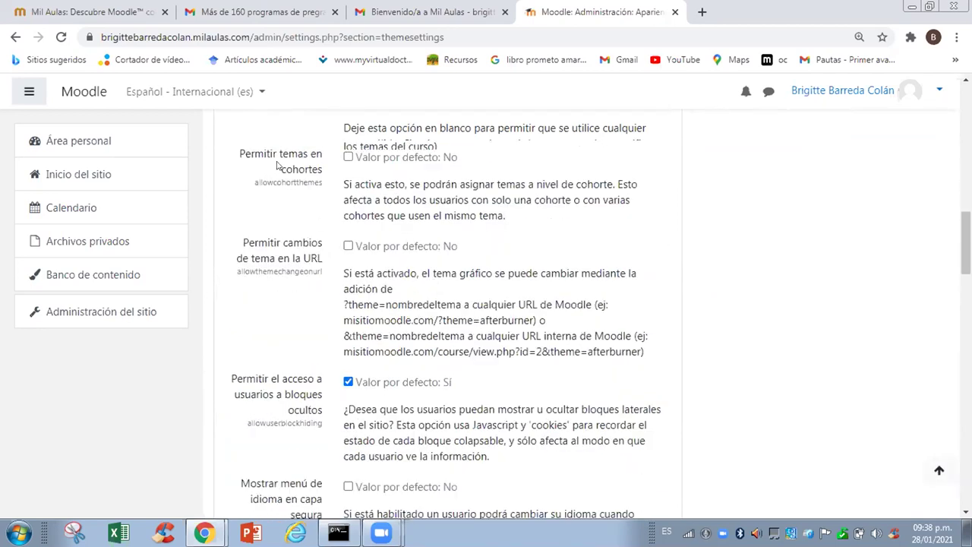
{"action": "scroll", "coordinate": [312, 221], "scroll_direction": "down", "scroll_amount": 1}
{"action": "scroll", "coordinate": [314, 241], "scroll_direction": "down", "scroll_amount": 1}
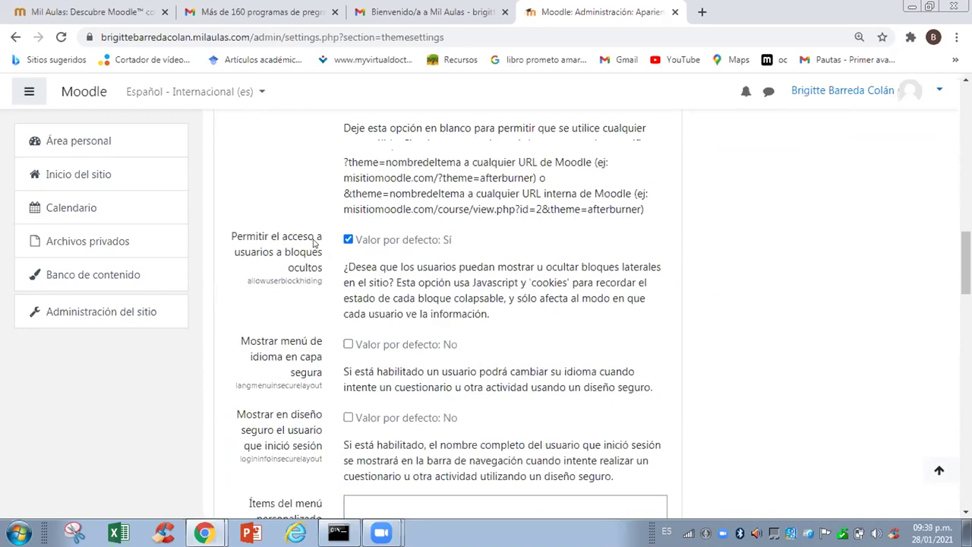
{"action": "scroll", "coordinate": [493, 289], "scroll_direction": "down", "scroll_amount": 1}
{"action": "scroll", "coordinate": [582, 294], "scroll_direction": "down", "scroll_amount": 2}
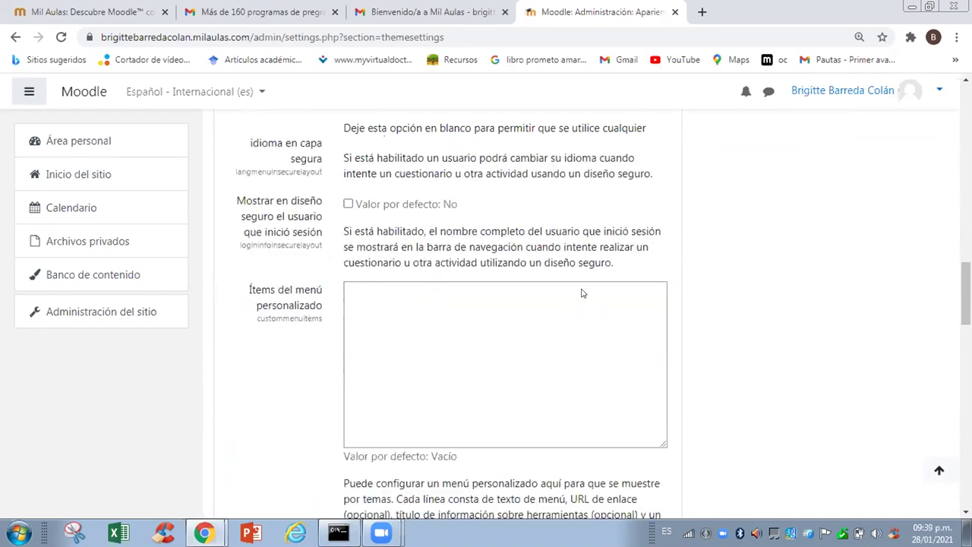
{"action": "scroll", "coordinate": [579, 289], "scroll_direction": "down", "scroll_amount": 1}
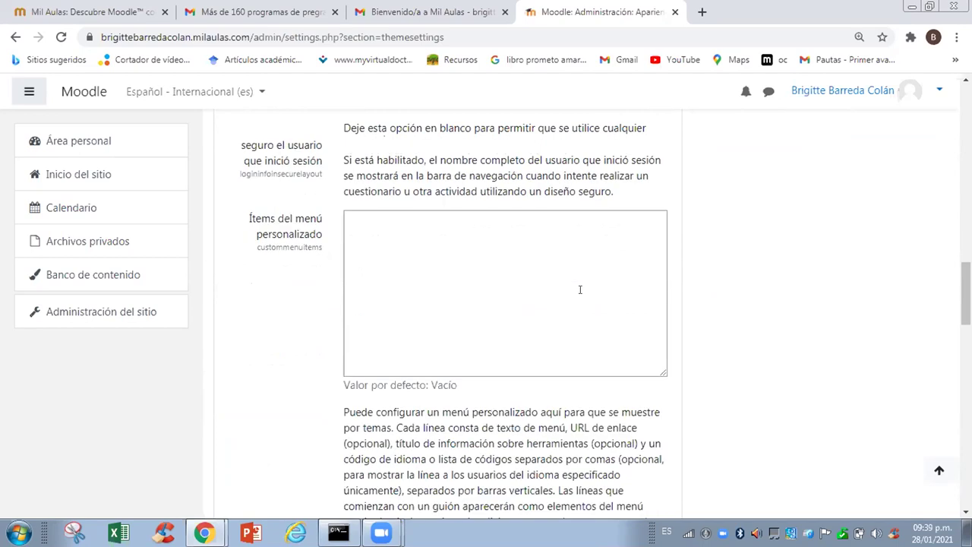
{"action": "scroll", "coordinate": [580, 292], "scroll_direction": "down", "scroll_amount": 2}
{"action": "scroll", "coordinate": [581, 293], "scroll_direction": "down", "scroll_amount": 3}
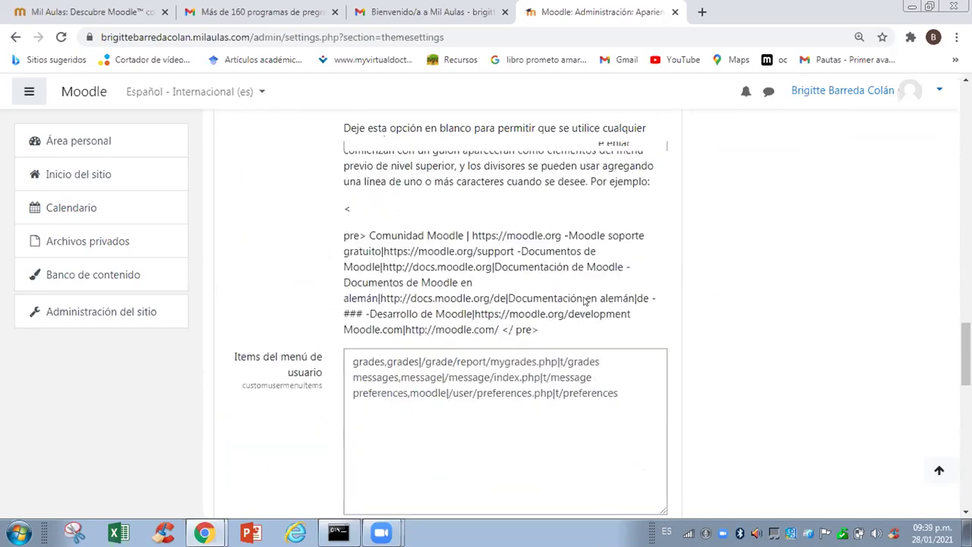
{"action": "scroll", "coordinate": [581, 293], "scroll_direction": "down", "scroll_amount": 3}
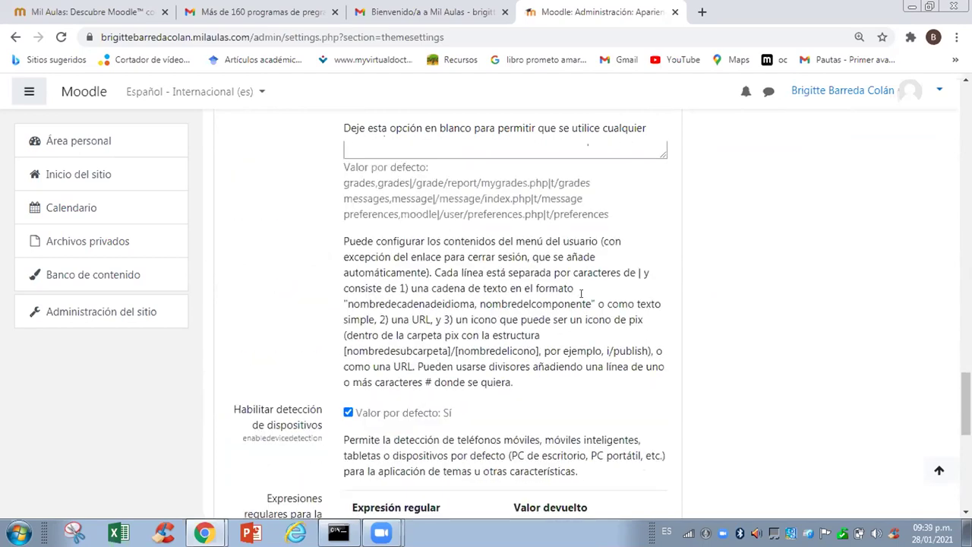
{"action": "scroll", "coordinate": [580, 293], "scroll_direction": "down", "scroll_amount": 2}
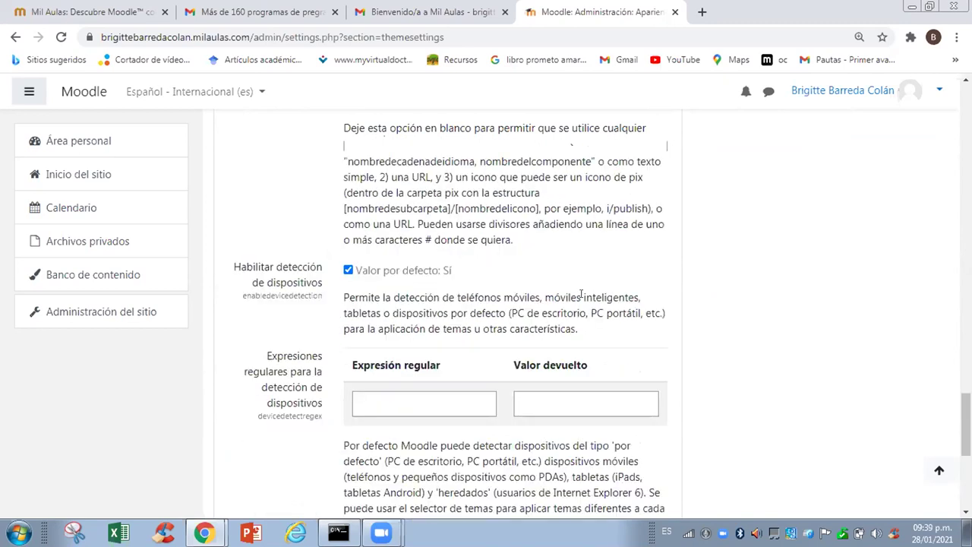
{"action": "scroll", "coordinate": [580, 293], "scroll_direction": "down", "scroll_amount": 4}
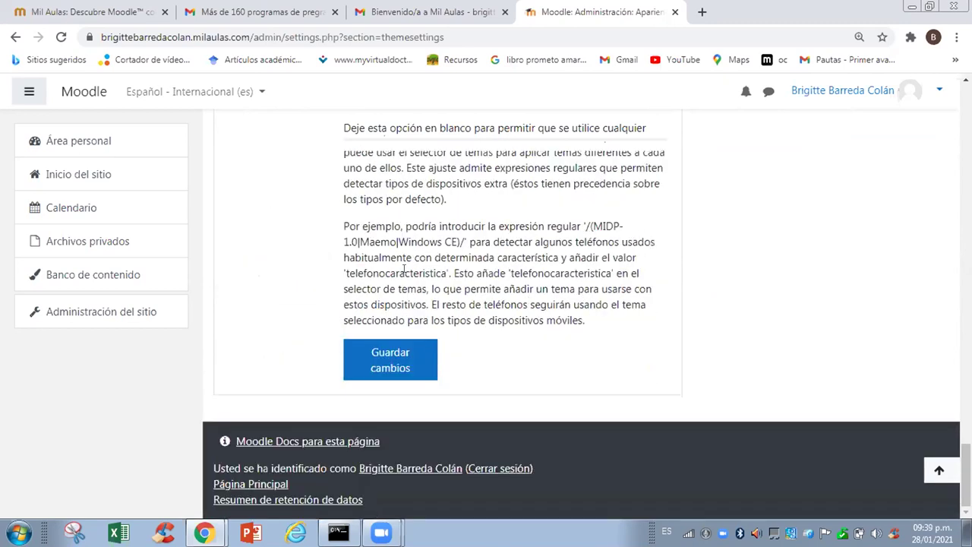
{"action": "scroll", "coordinate": [405, 267], "scroll_direction": "up", "scroll_amount": 10}
{"action": "scroll", "coordinate": [405, 267], "scroll_direction": "up", "scroll_amount": 5}
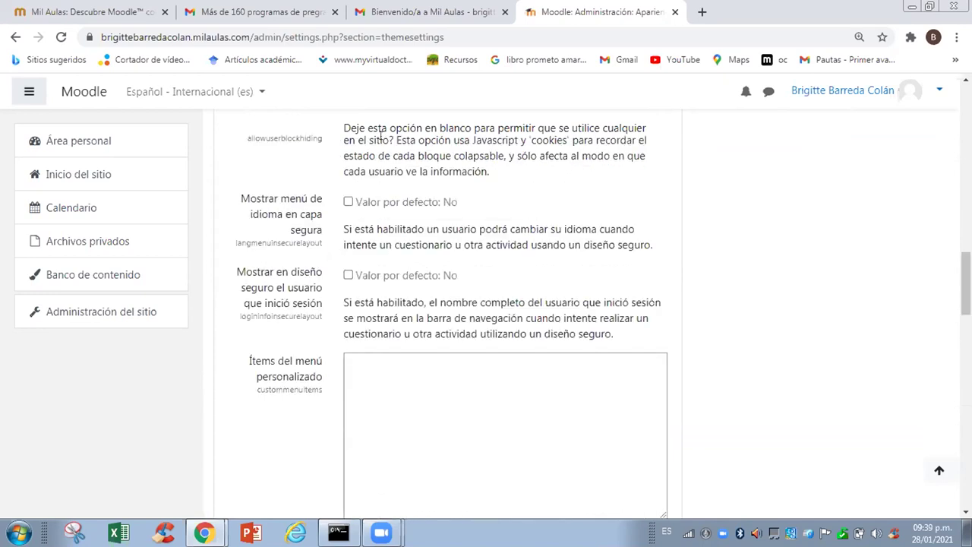
{"action": "scroll", "coordinate": [405, 267], "scroll_direction": "up", "scroll_amount": 5}
{"action": "scroll", "coordinate": [455, 289], "scroll_direction": "up", "scroll_amount": 5}
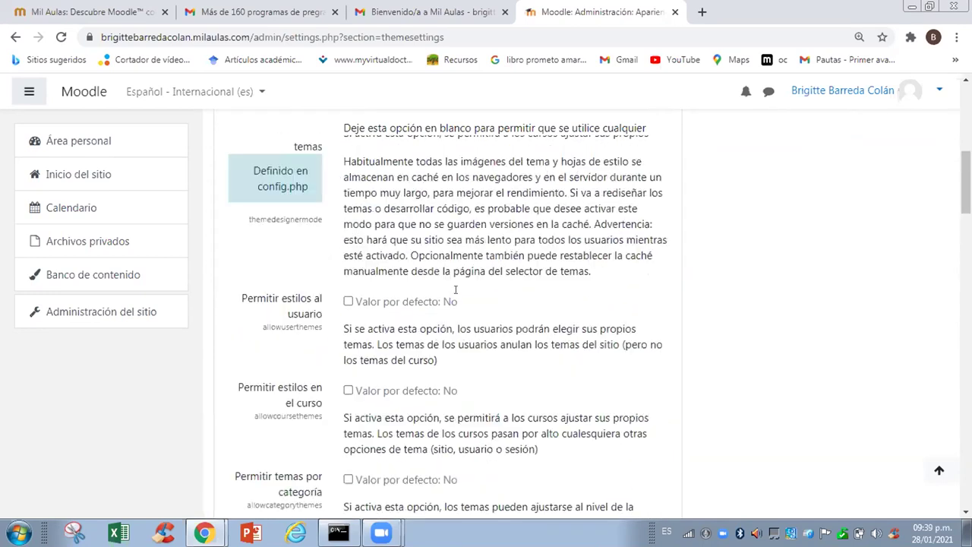
{"action": "scroll", "coordinate": [456, 289], "scroll_direction": "up", "scroll_amount": 2}
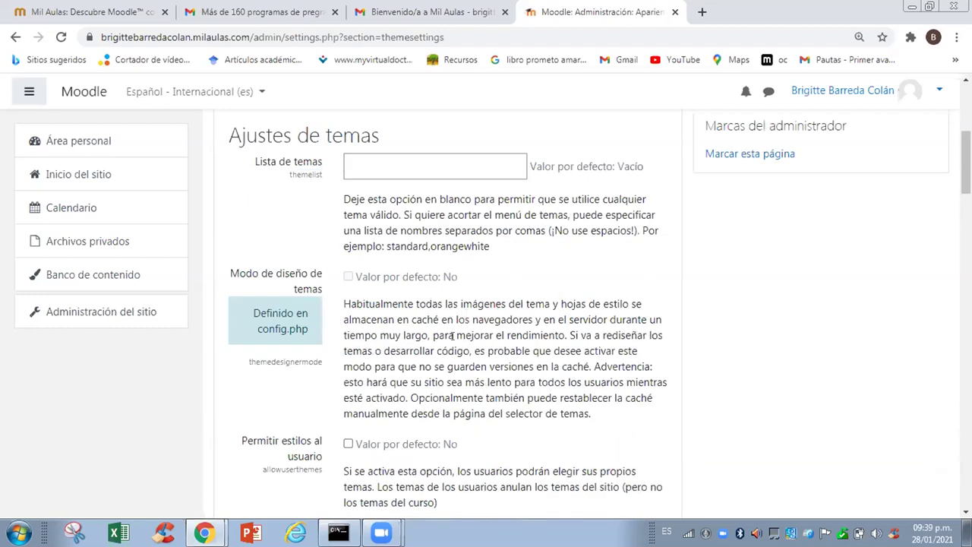
Open the Administración del sitio overview and scroll down to the Página Principal section.
{"action": "left_click", "coordinate": [116, 312]}
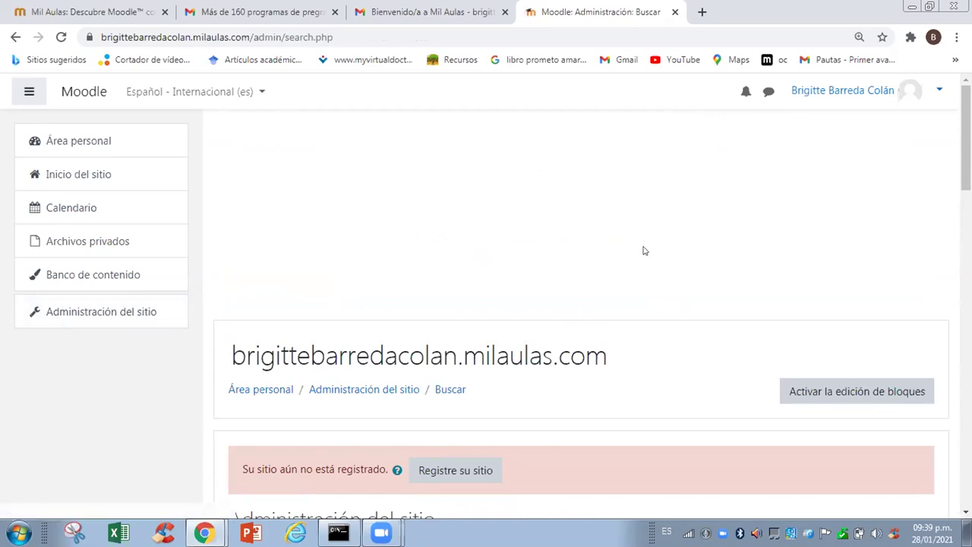
{"action": "left_click", "coordinate": [122, 318]}
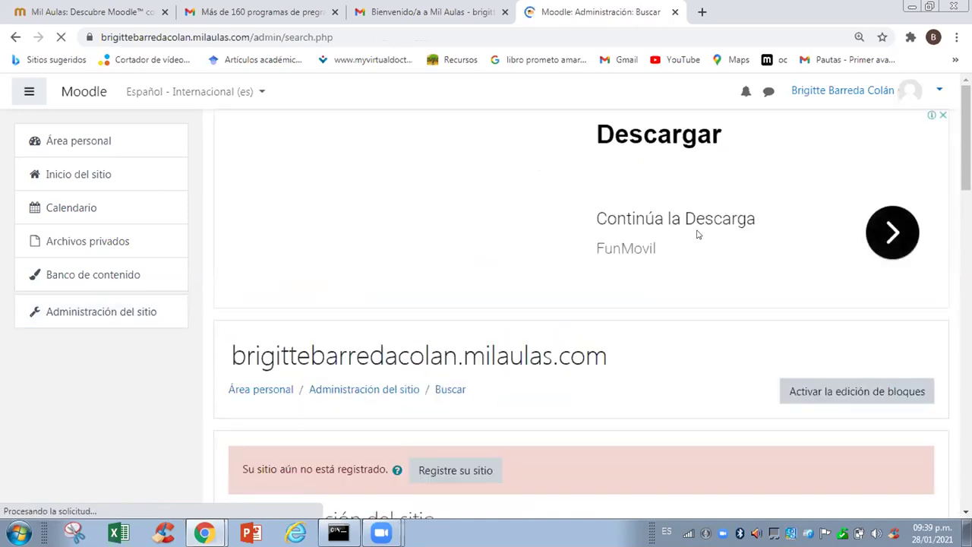
{"action": "scroll", "coordinate": [674, 241], "scroll_direction": "down", "scroll_amount": 2}
{"action": "scroll", "coordinate": [675, 243], "scroll_direction": "down", "scroll_amount": 3}
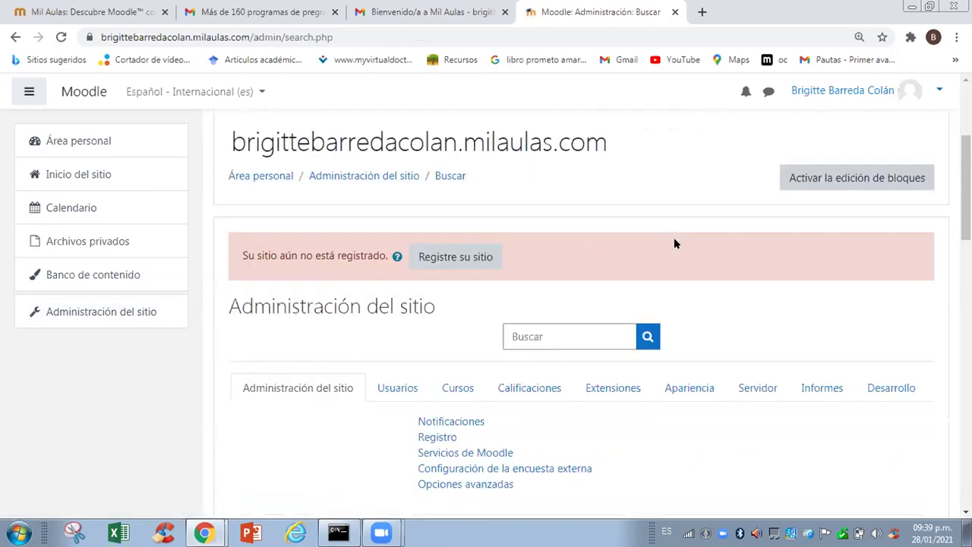
{"action": "scroll", "coordinate": [674, 244], "scroll_direction": "down", "scroll_amount": 1}
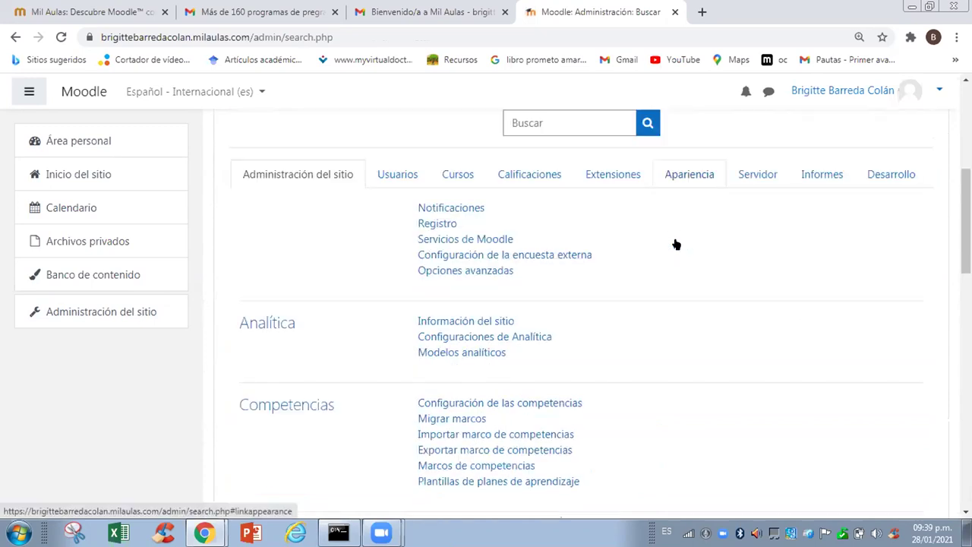
{"action": "scroll", "coordinate": [683, 260], "scroll_direction": "down", "scroll_amount": 1}
{"action": "scroll", "coordinate": [682, 262], "scroll_direction": "down", "scroll_amount": 4}
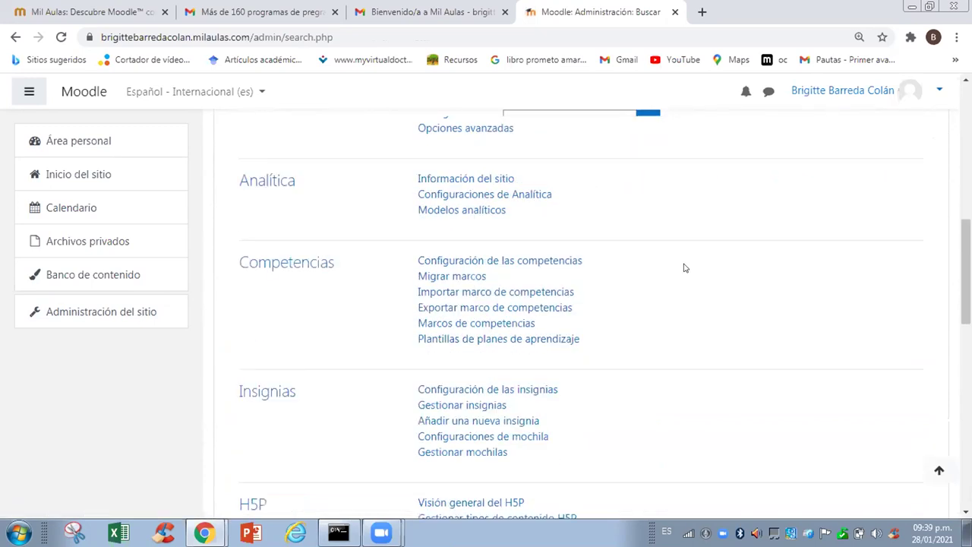
{"action": "scroll", "coordinate": [683, 268], "scroll_direction": "down", "scroll_amount": 2}
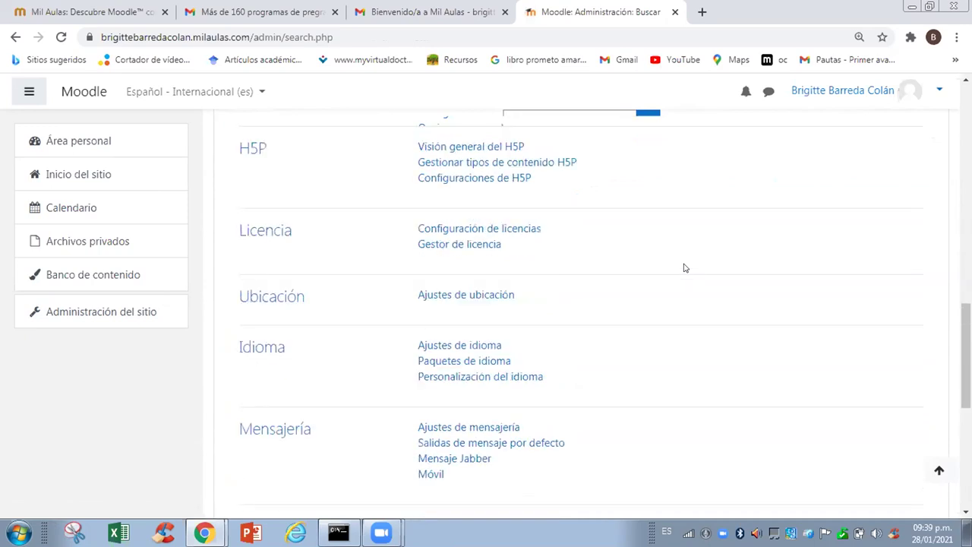
{"action": "scroll", "coordinate": [683, 267], "scroll_direction": "down", "scroll_amount": 2}
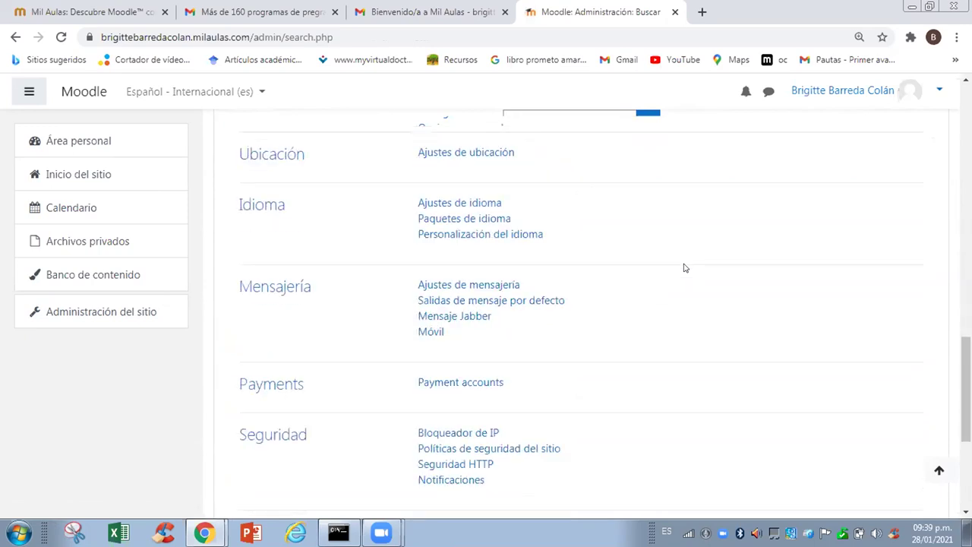
{"action": "scroll", "coordinate": [683, 267], "scroll_direction": "down", "scroll_amount": 2}
{"action": "scroll", "coordinate": [684, 267], "scroll_direction": "down", "scroll_amount": 1}
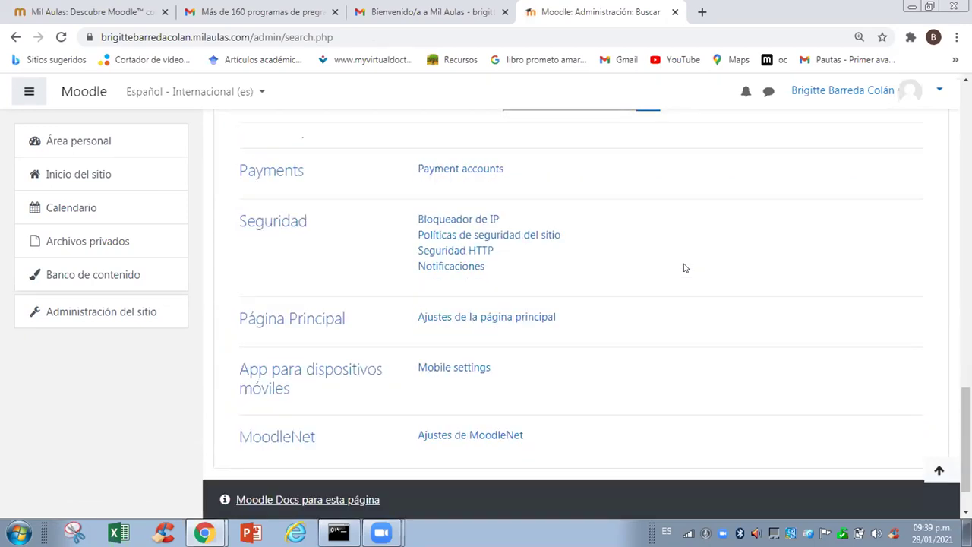
{"action": "scroll", "coordinate": [684, 268], "scroll_direction": "down", "scroll_amount": 1}
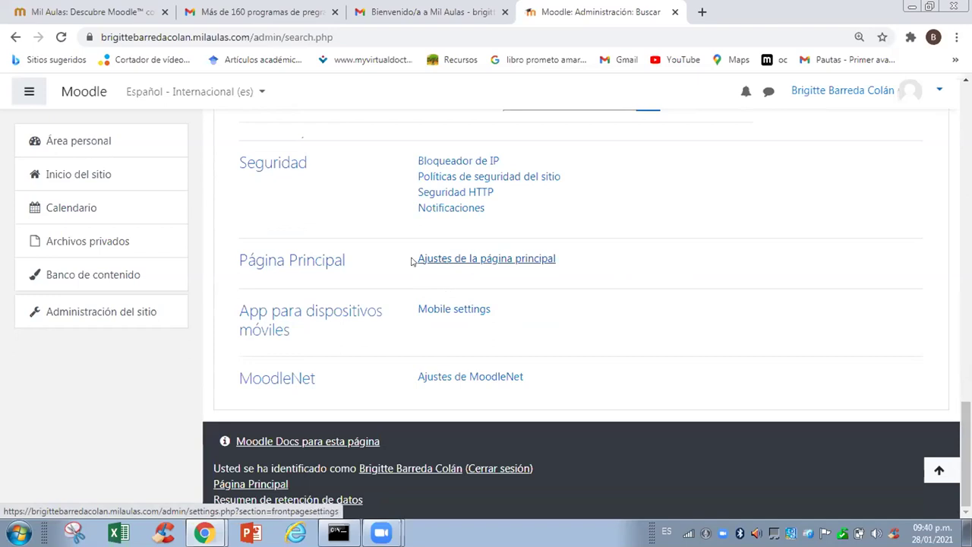
{"action": "left_click", "coordinate": [294, 266]}
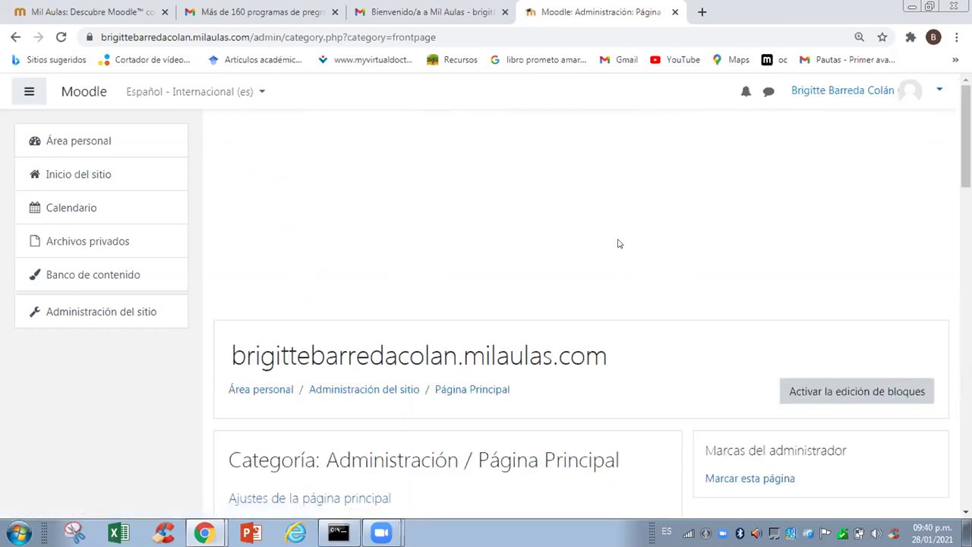
{"action": "scroll", "coordinate": [701, 256], "scroll_direction": "down", "scroll_amount": 1}
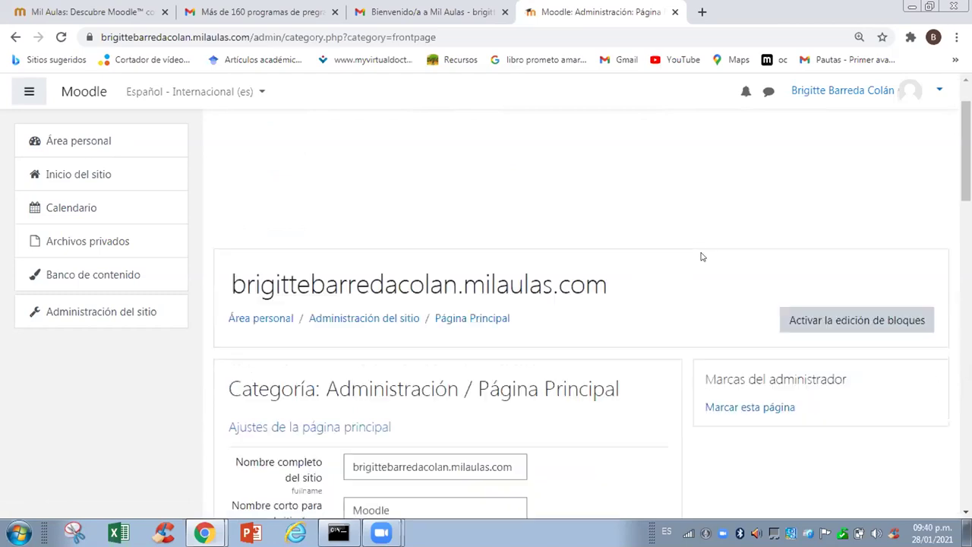
{"action": "scroll", "coordinate": [701, 256], "scroll_direction": "down", "scroll_amount": 1}
{"action": "scroll", "coordinate": [702, 256], "scroll_direction": "down", "scroll_amount": 2}
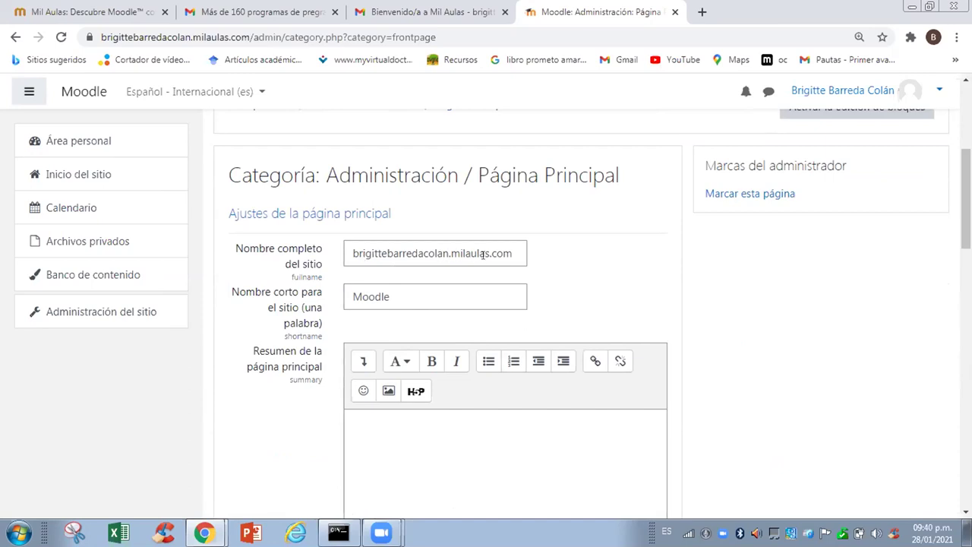
{"action": "scroll", "coordinate": [402, 289], "scroll_direction": "down", "scroll_amount": 2}
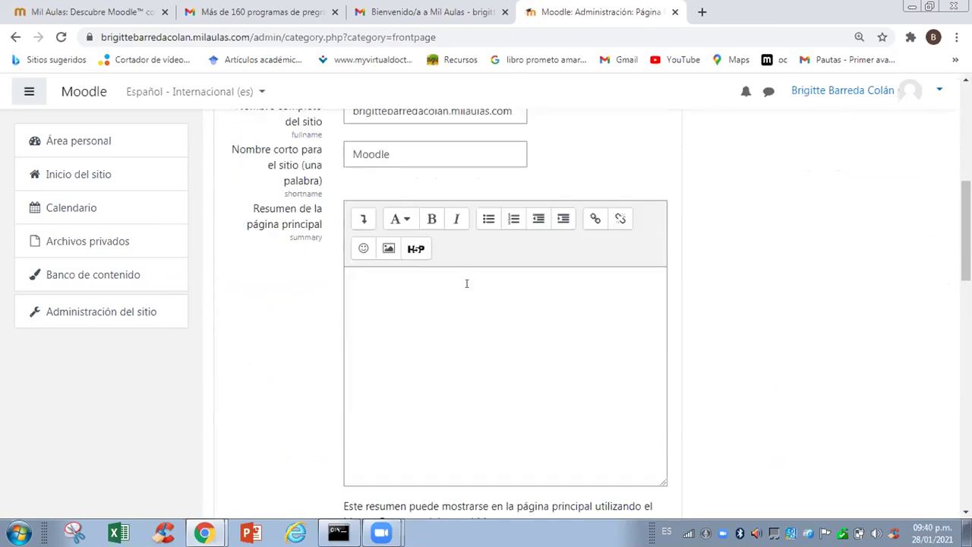
{"action": "scroll", "coordinate": [464, 282], "scroll_direction": "down", "scroll_amount": 4}
{"action": "scroll", "coordinate": [469, 289], "scroll_direction": "down", "scroll_amount": 1}
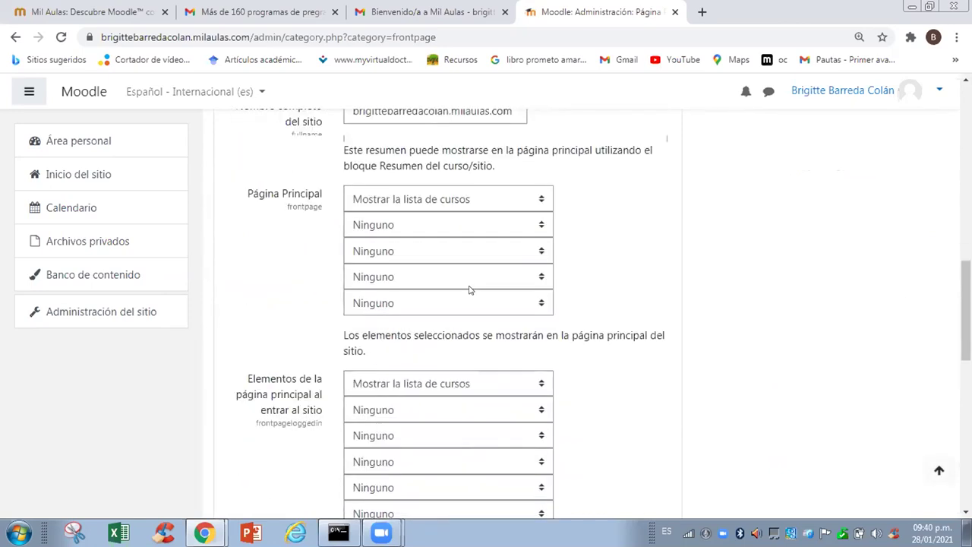
{"action": "scroll", "coordinate": [469, 290], "scroll_direction": "down", "scroll_amount": 7}
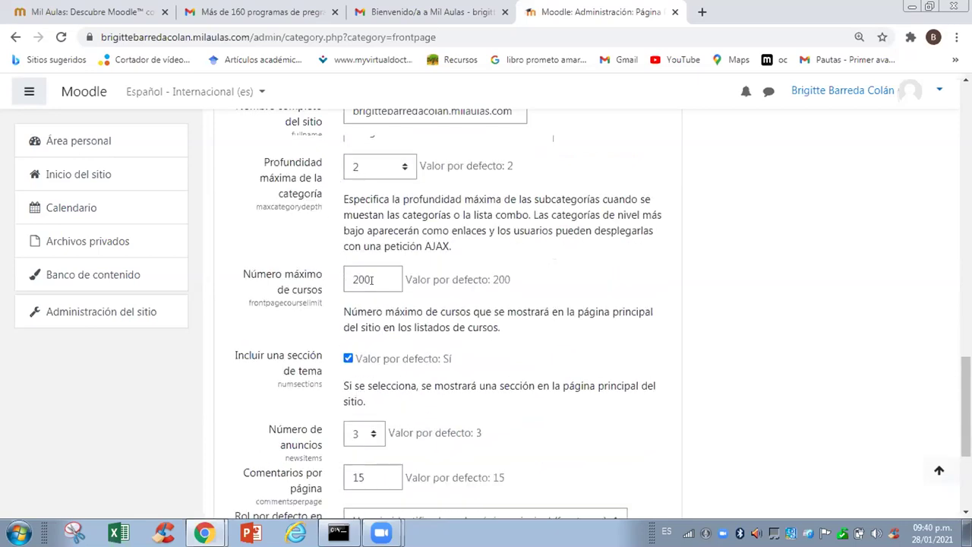
{"action": "scroll", "coordinate": [367, 299], "scroll_direction": "down", "scroll_amount": 2}
{"action": "scroll", "coordinate": [367, 299], "scroll_direction": "down", "scroll_amount": 1}
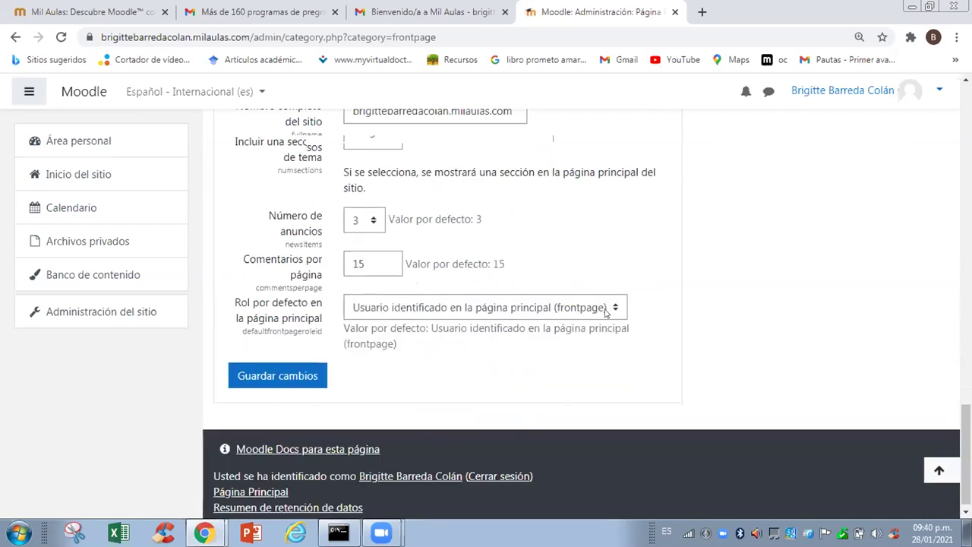
{"action": "scroll", "coordinate": [641, 302], "scroll_direction": "up", "scroll_amount": 11}
{"action": "scroll", "coordinate": [641, 302], "scroll_direction": "up", "scroll_amount": 6}
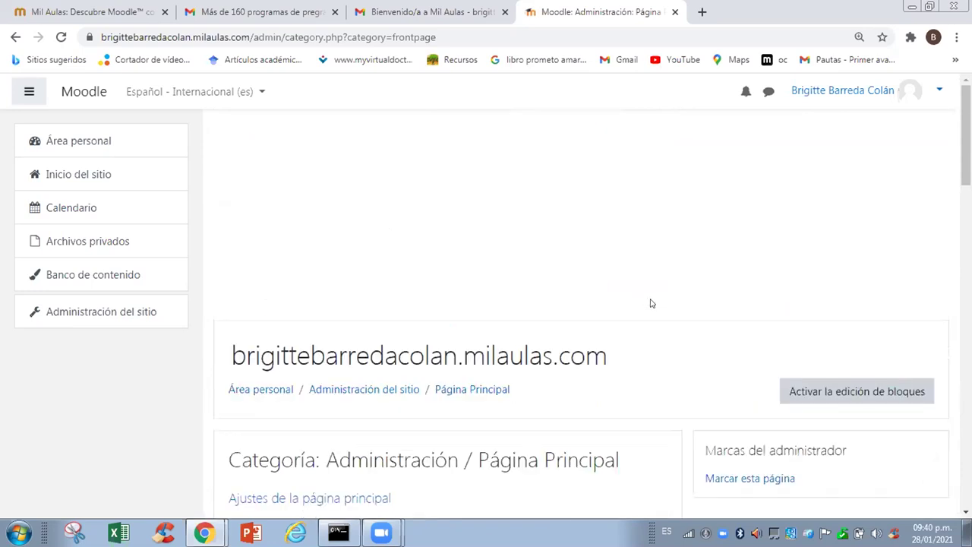
{"action": "scroll", "coordinate": [649, 304], "scroll_direction": "down", "scroll_amount": 2}
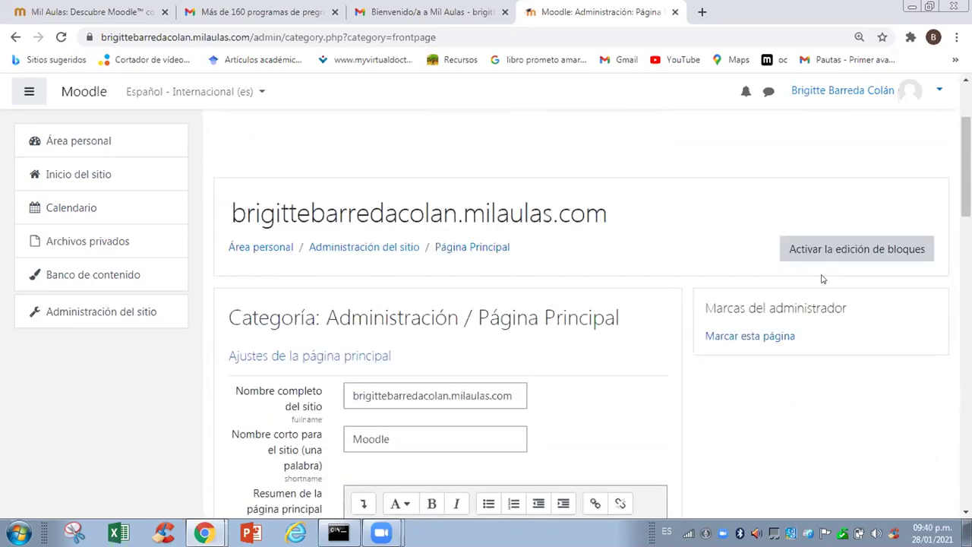
{"action": "scroll", "coordinate": [658, 326], "scroll_direction": "down", "scroll_amount": 4}
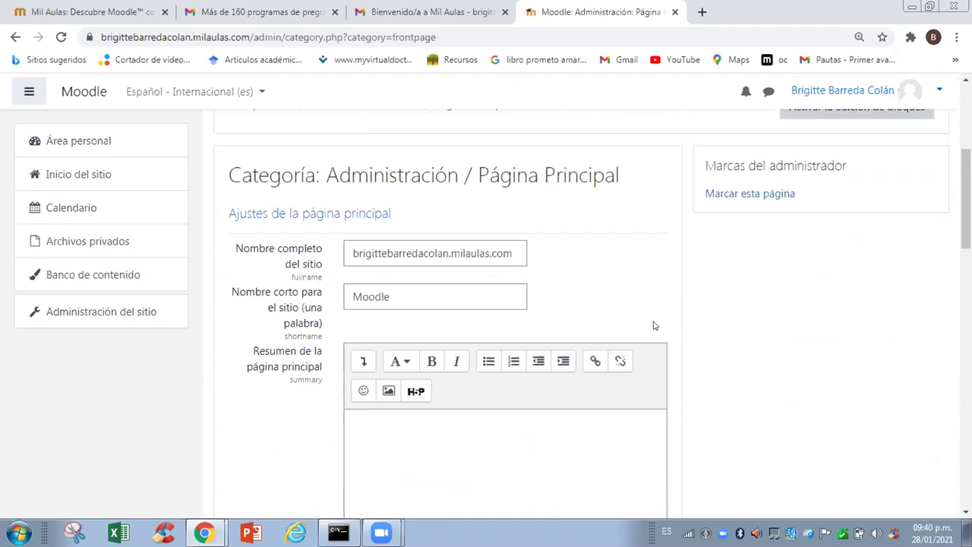
{"action": "scroll", "coordinate": [654, 325], "scroll_direction": "down", "scroll_amount": 7}
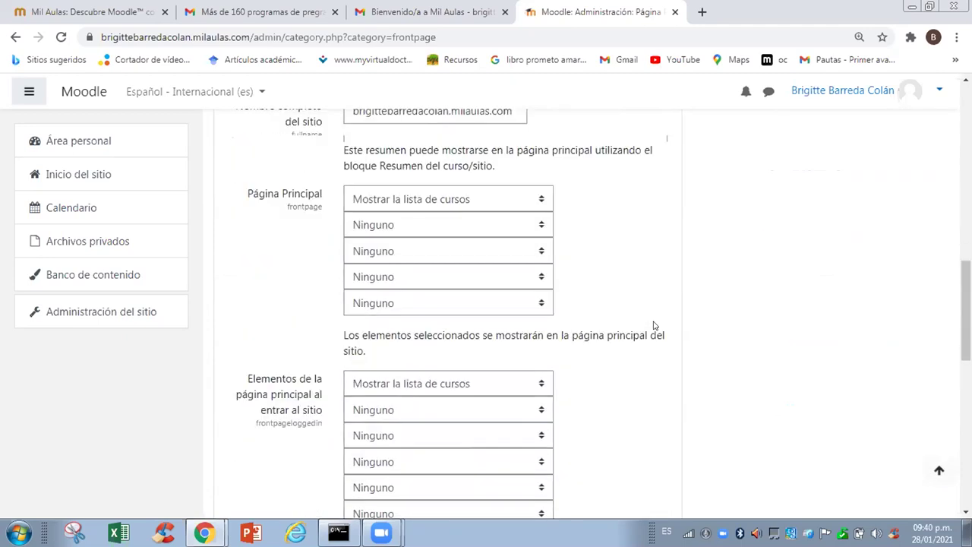
{"action": "scroll", "coordinate": [654, 326], "scroll_direction": "down", "scroll_amount": 2}
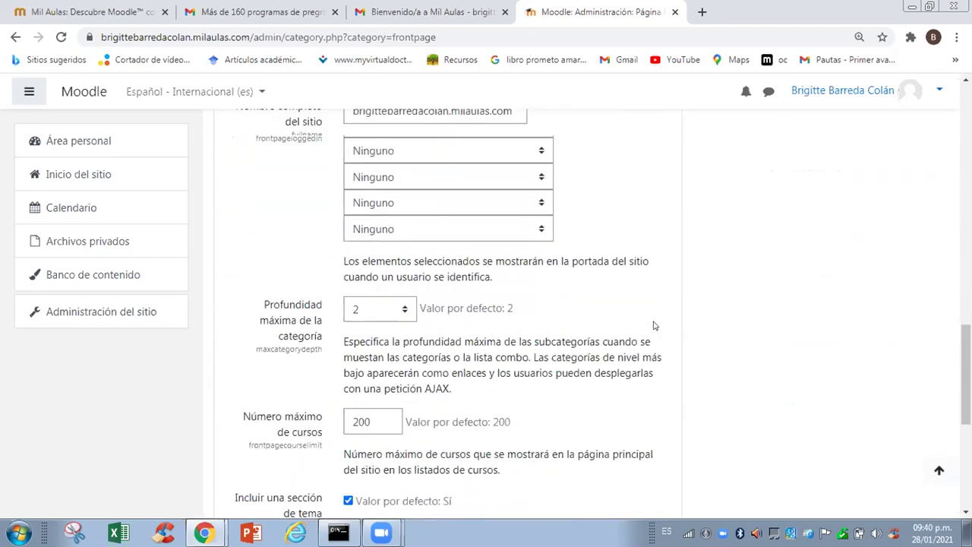
{"action": "scroll", "coordinate": [653, 326], "scroll_direction": "down", "scroll_amount": 1}
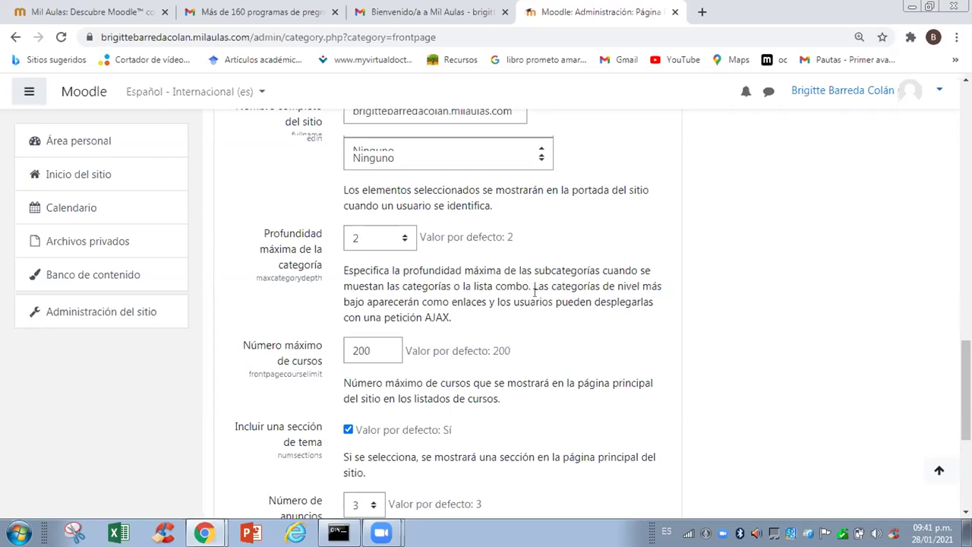
{"action": "scroll", "coordinate": [535, 302], "scroll_direction": "down", "scroll_amount": 2}
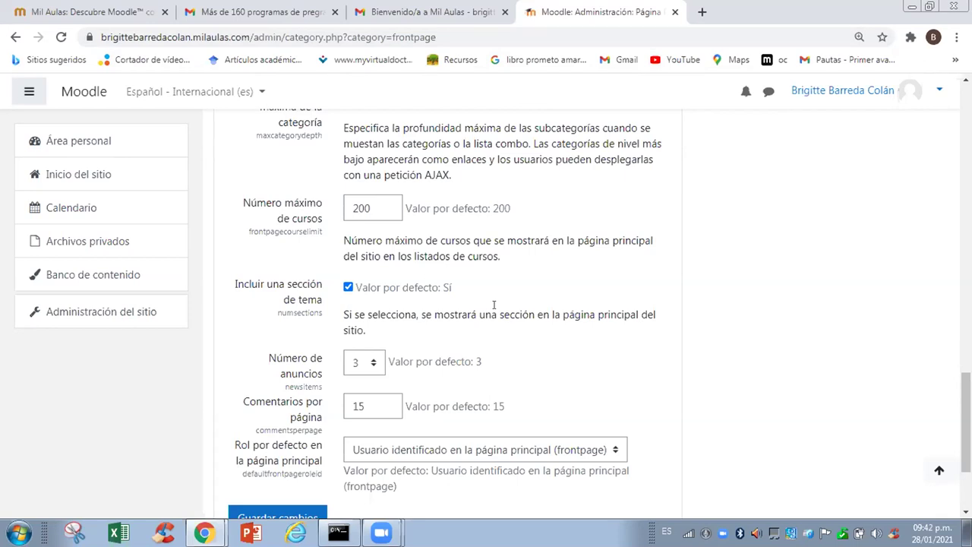
{"action": "scroll", "coordinate": [485, 326], "scroll_direction": "down", "scroll_amount": 1}
{"action": "scroll", "coordinate": [484, 327], "scroll_direction": "down", "scroll_amount": 1}
{"action": "scroll", "coordinate": [501, 334], "scroll_direction": "up", "scroll_amount": 10}
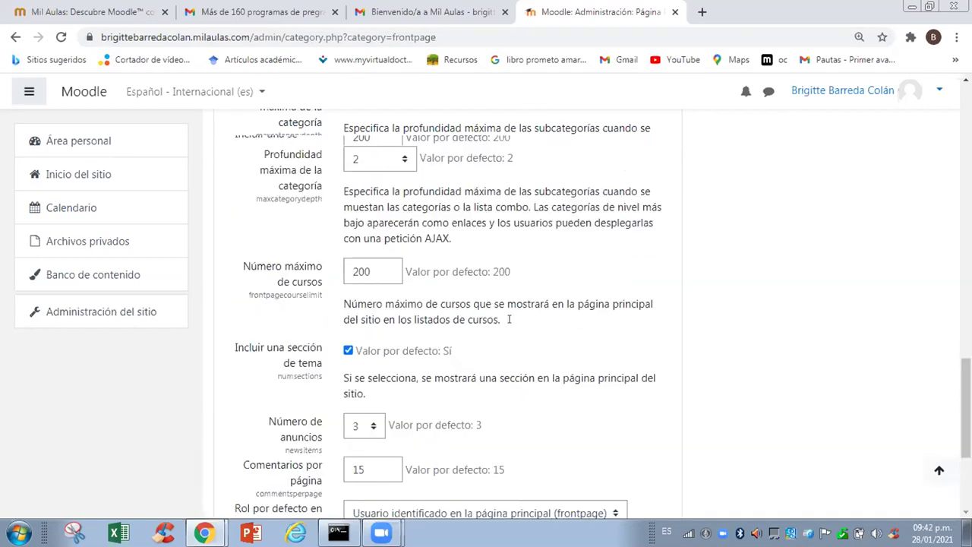
{"action": "scroll", "coordinate": [528, 340], "scroll_direction": "up", "scroll_amount": 7}
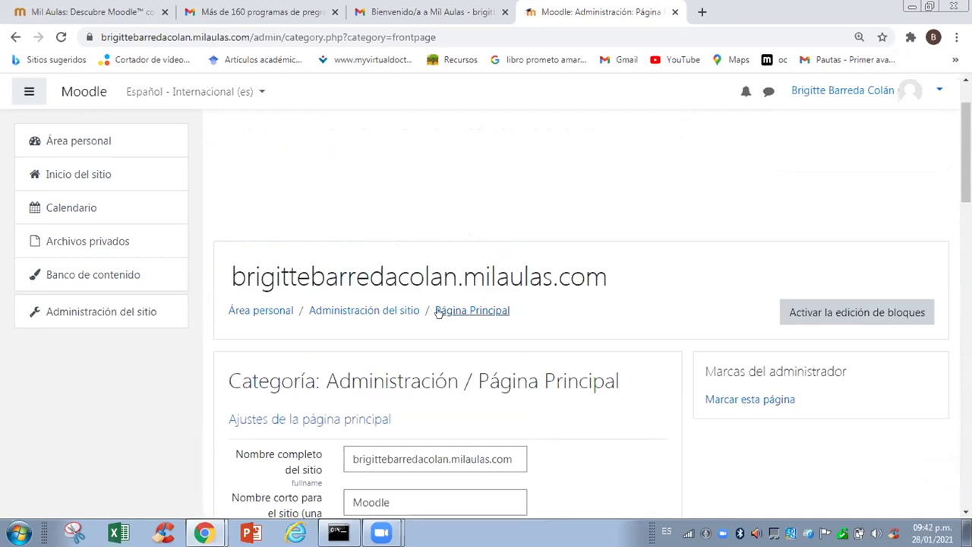
{"action": "scroll", "coordinate": [439, 310], "scroll_direction": "down", "scroll_amount": 2}
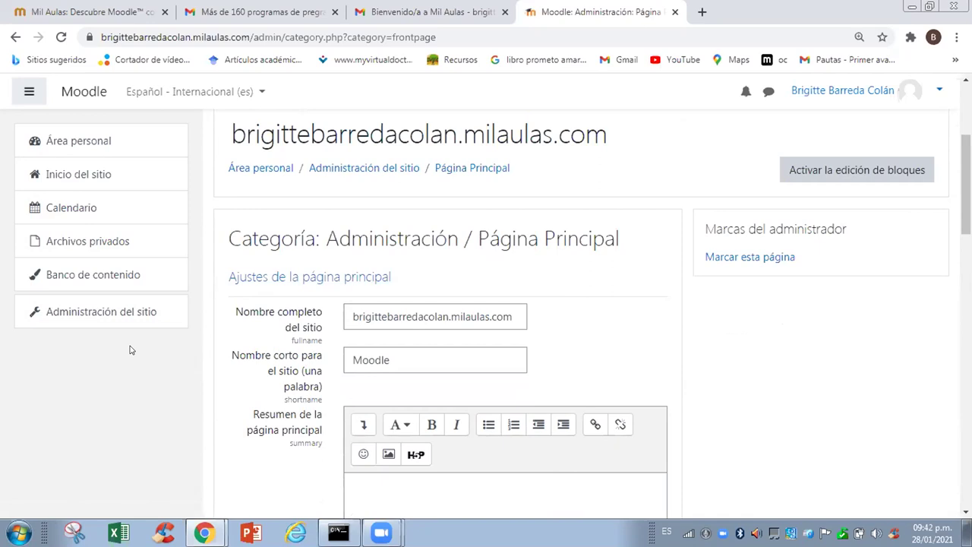
{"action": "left_click", "coordinate": [451, 316]}
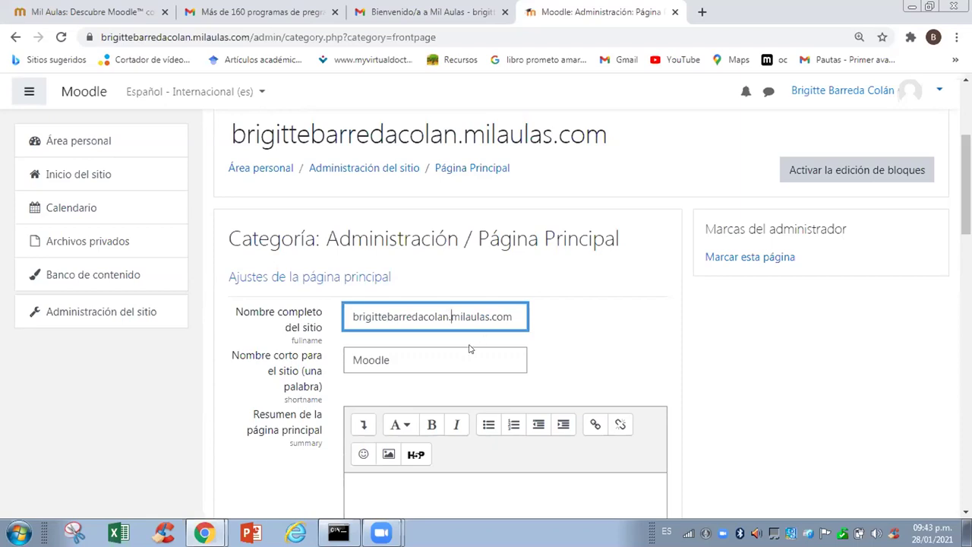
{"action": "scroll", "coordinate": [470, 346], "scroll_direction": "down", "scroll_amount": 1}
{"action": "left_click", "coordinate": [414, 284]}
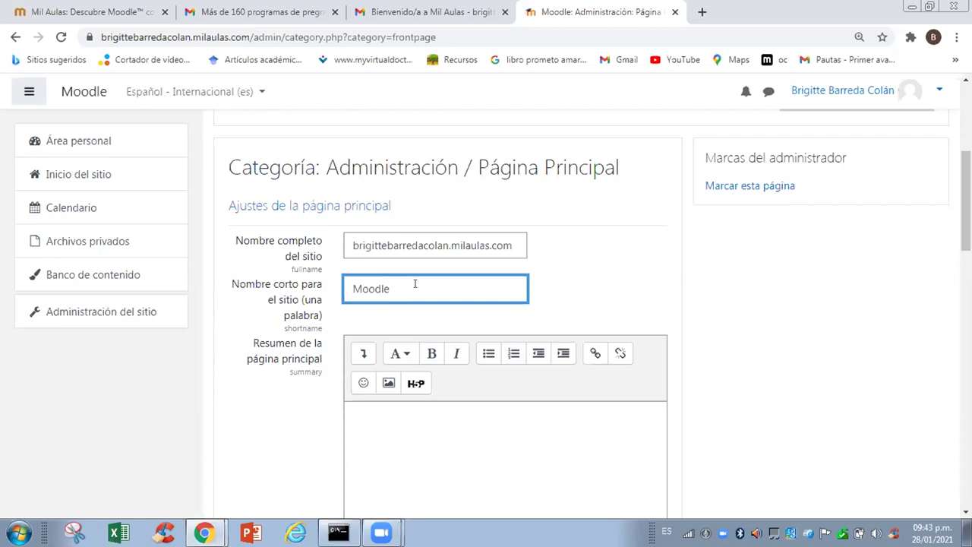
{"action": "left_click_drag", "start_coordinate": [507, 245], "coordinate": [346, 240]}
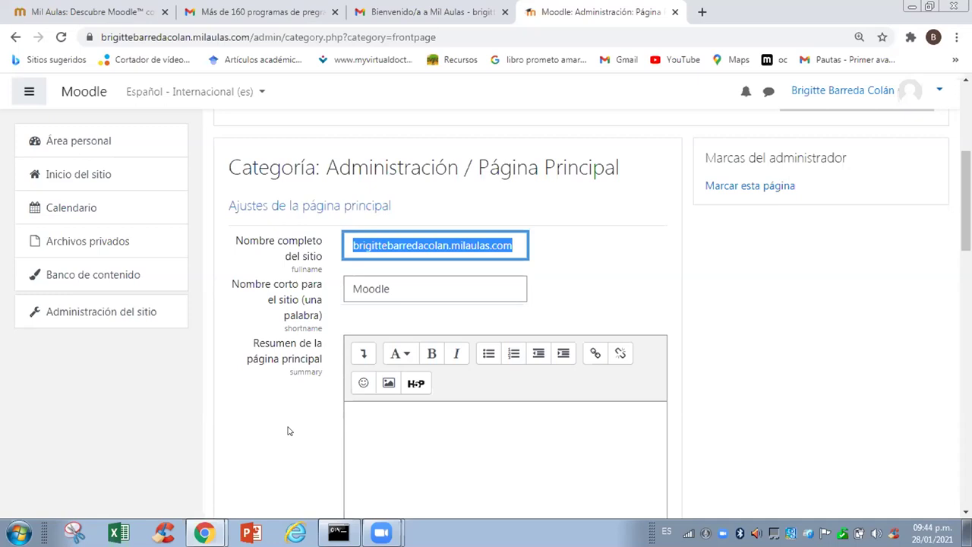
Point out the site name fields and web address, then go to Inicio del sitio.
{"action": "left_click", "coordinate": [408, 286]}
{"action": "left_click", "coordinate": [429, 245]}
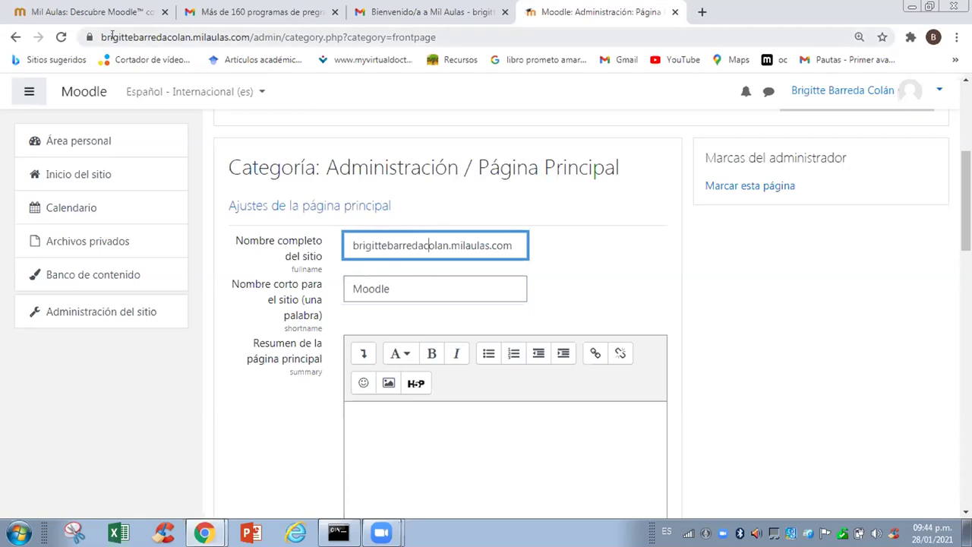
{"action": "left_click_drag", "start_coordinate": [99, 32], "coordinate": [246, 30]}
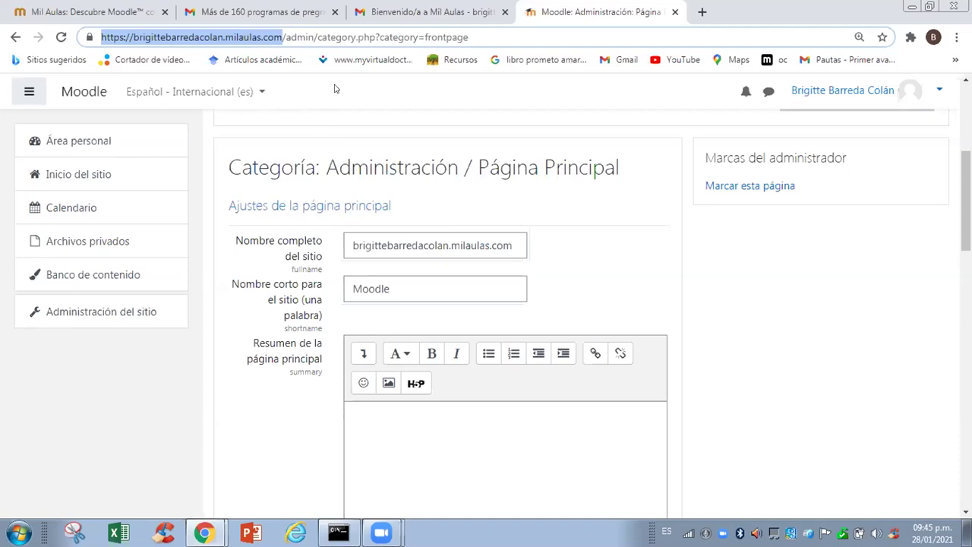
{"action": "left_click", "coordinate": [408, 284]}
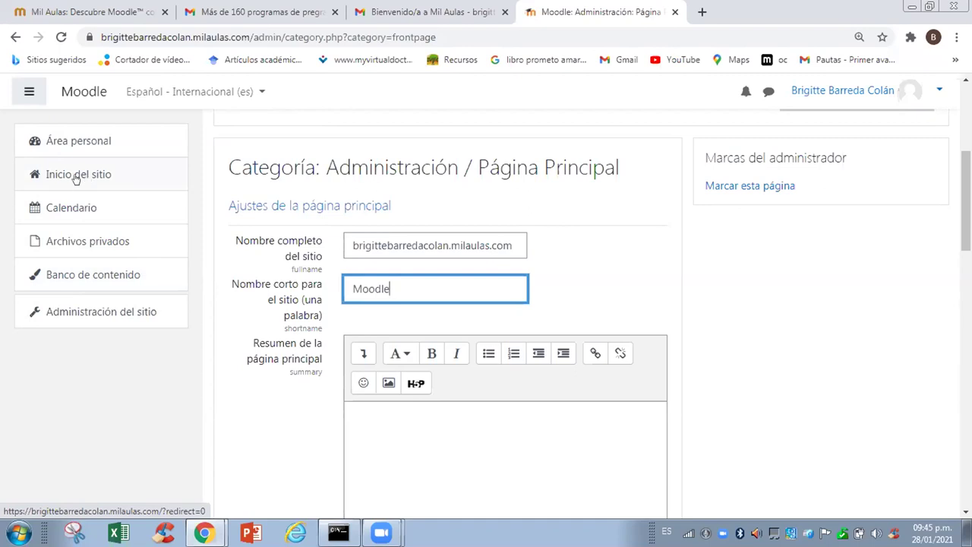
{"action": "left_click", "coordinate": [78, 175]}
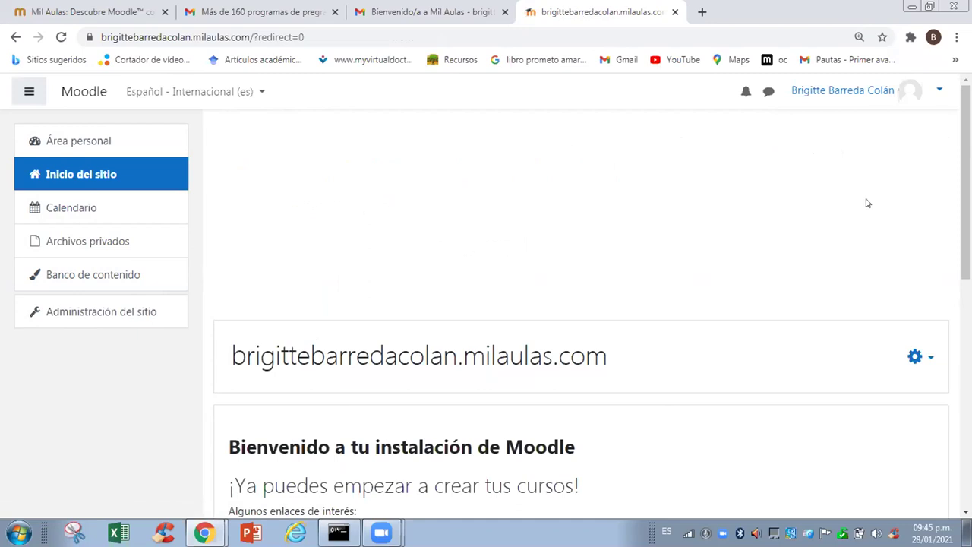
{"action": "scroll", "coordinate": [866, 202], "scroll_direction": "down", "scroll_amount": 2}
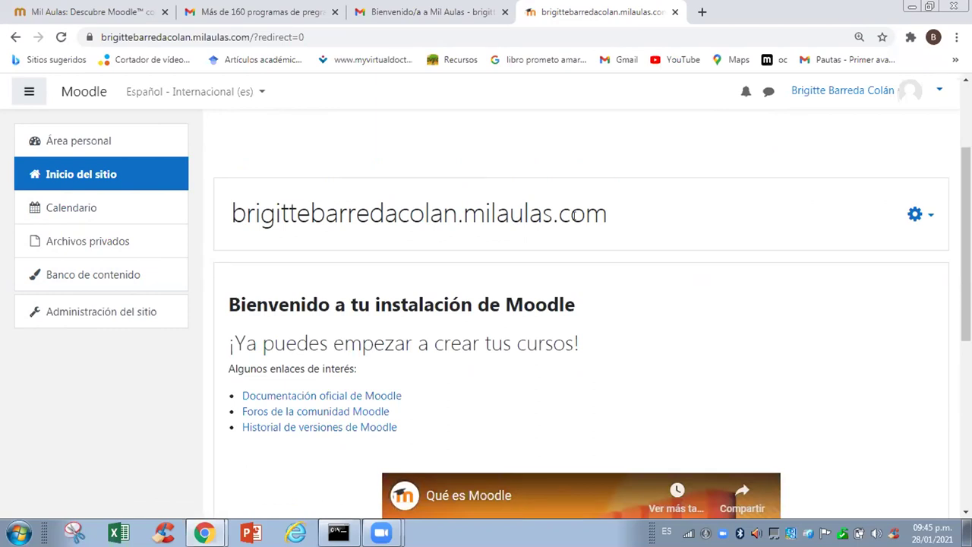
{"action": "scroll", "coordinate": [579, 228], "scroll_direction": "down", "scroll_amount": 2}
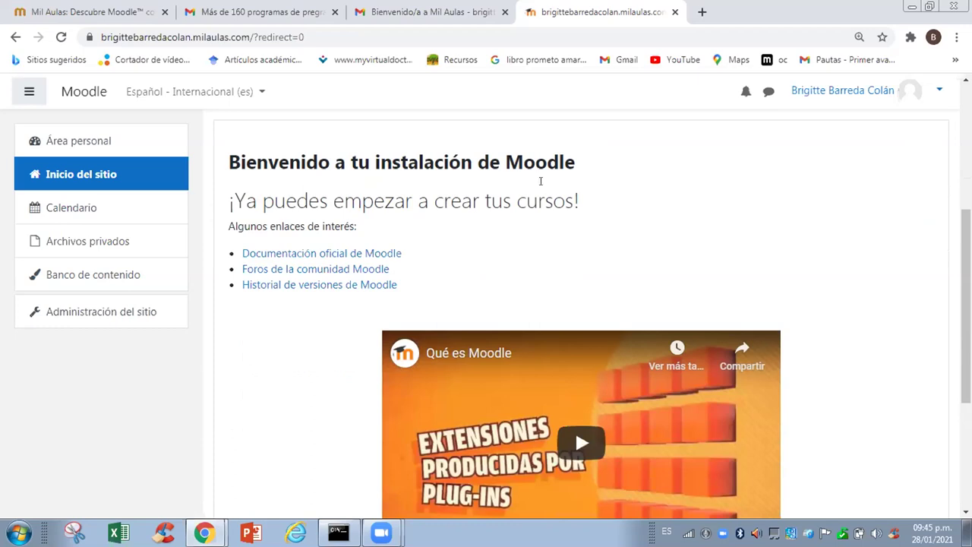
{"action": "scroll", "coordinate": [455, 243], "scroll_direction": "down", "scroll_amount": 2}
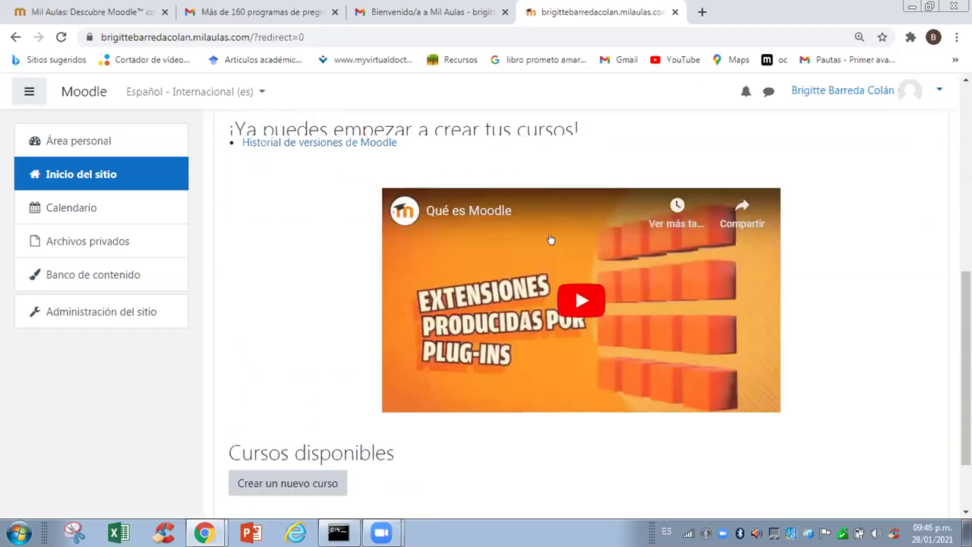
{"action": "scroll", "coordinate": [544, 258], "scroll_direction": "down", "scroll_amount": 2}
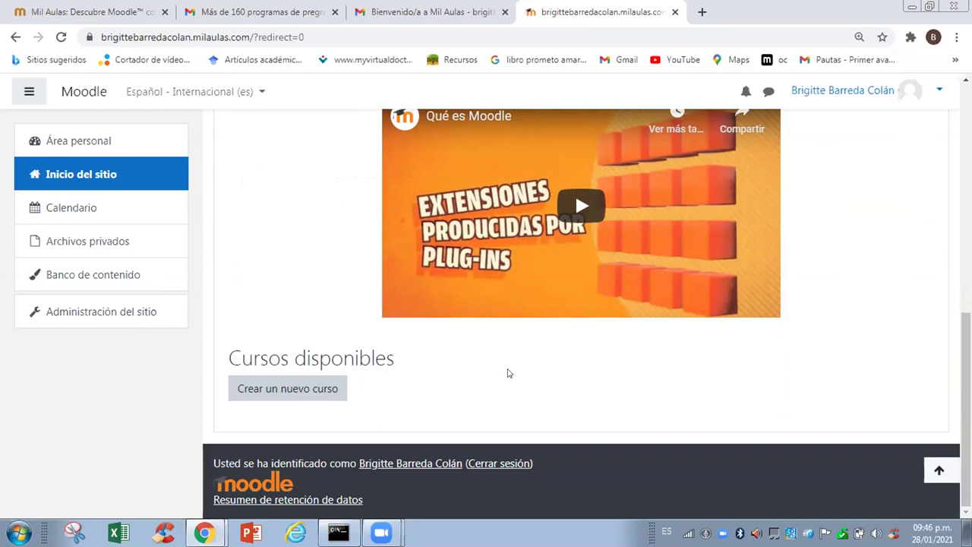
{"action": "scroll", "coordinate": [524, 372], "scroll_direction": "up", "scroll_amount": 3}
{"action": "scroll", "coordinate": [524, 375], "scroll_direction": "up", "scroll_amount": 2}
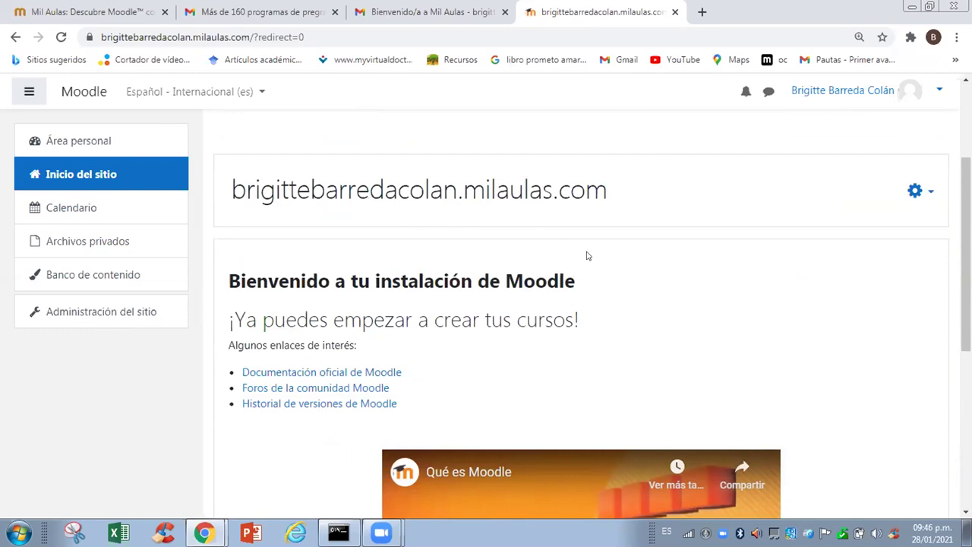
Highlight the home page's site title and open the front page's gear menu.
{"action": "scroll", "coordinate": [597, 244], "scroll_direction": "up", "scroll_amount": 2}
{"action": "scroll", "coordinate": [597, 244], "scroll_direction": "down", "scroll_amount": 2}
{"action": "left_click_drag", "start_coordinate": [229, 185], "coordinate": [599, 189]}
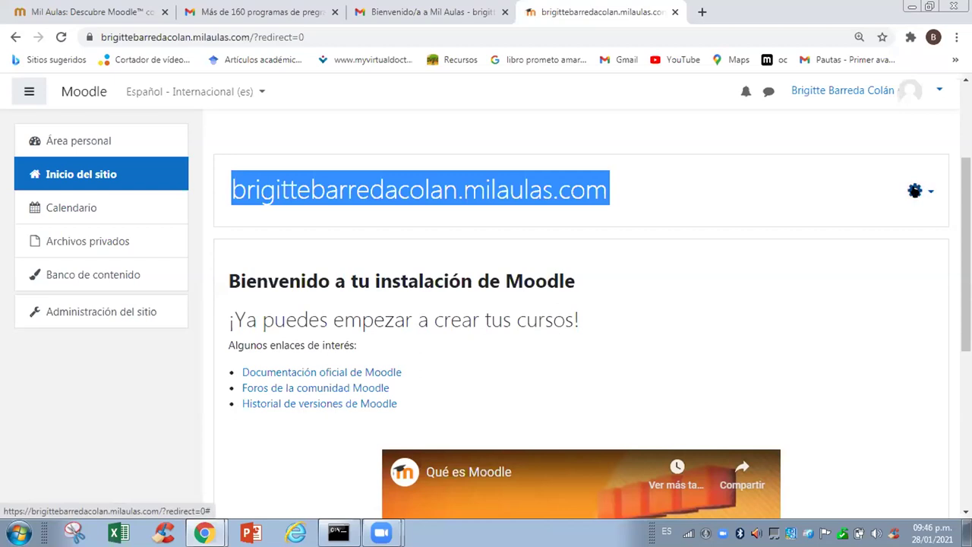
{"action": "left_click", "coordinate": [916, 191]}
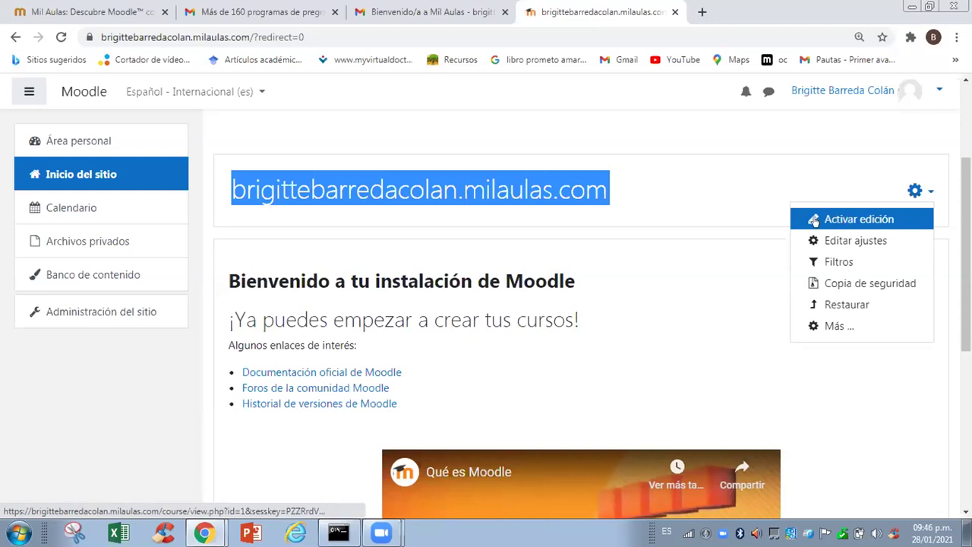
Turn on Activar edición for the site front page from the gear menu.
{"action": "left_click", "coordinate": [839, 220]}
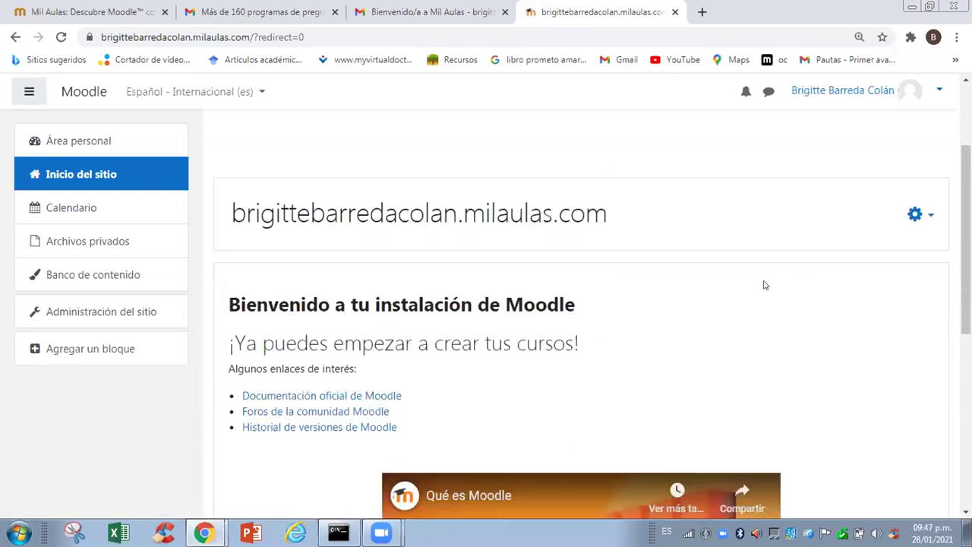
{"action": "scroll", "coordinate": [763, 282], "scroll_direction": "down", "scroll_amount": 2}
{"action": "scroll", "coordinate": [763, 282], "scroll_direction": "down", "scroll_amount": 1}
{"action": "scroll", "coordinate": [763, 280], "scroll_direction": "down", "scroll_amount": 2}
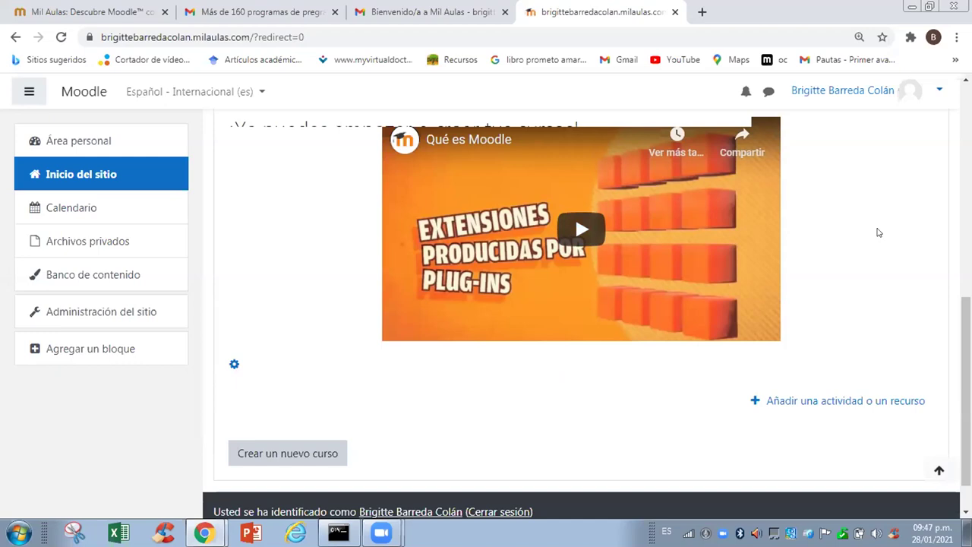
{"action": "scroll", "coordinate": [542, 293], "scroll_direction": "up", "scroll_amount": 2}
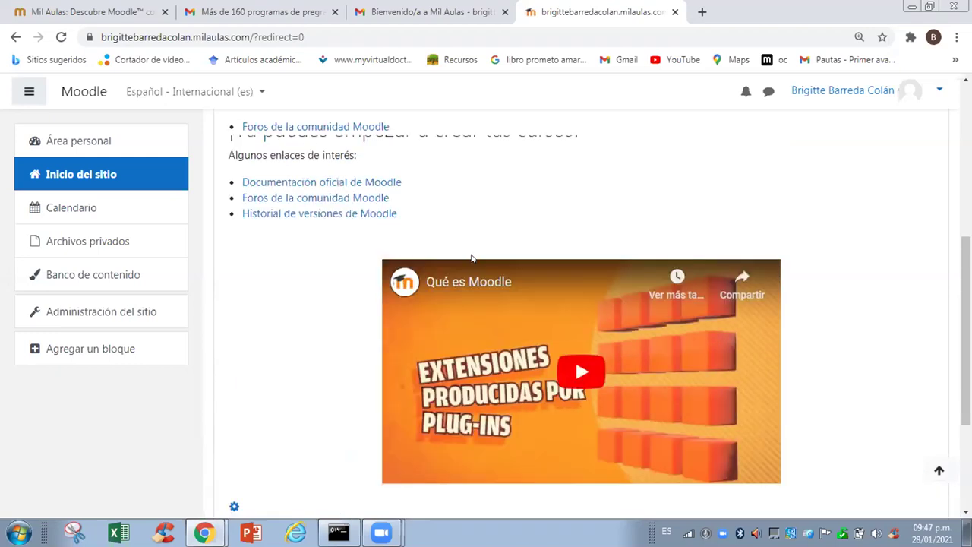
{"action": "scroll", "coordinate": [531, 228], "scroll_direction": "down", "scroll_amount": 1}
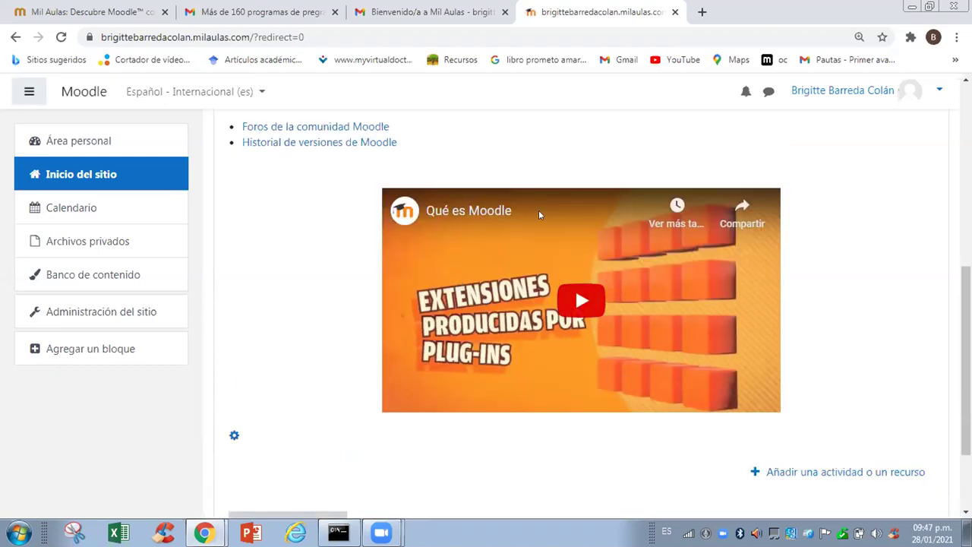
{"action": "scroll", "coordinate": [374, 334], "scroll_direction": "down", "scroll_amount": 2}
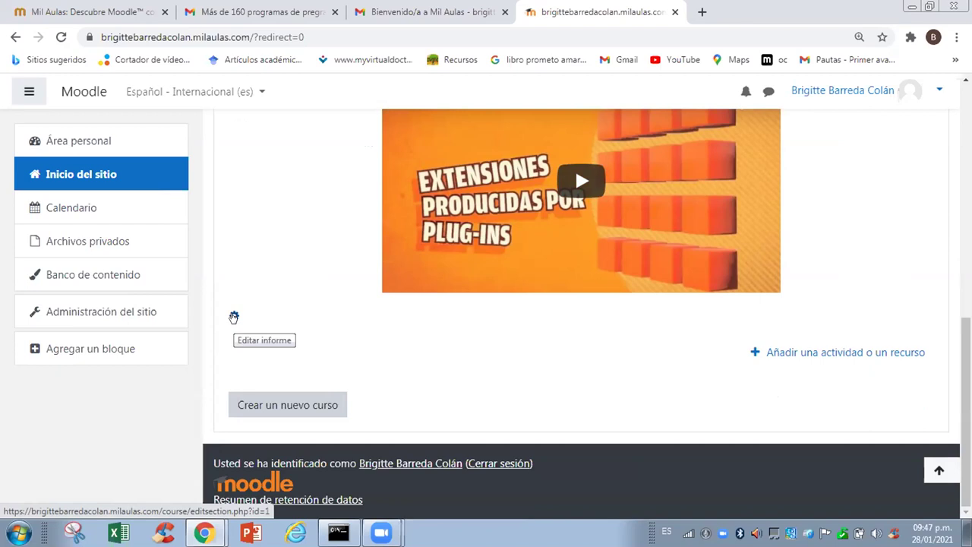
{"action": "scroll", "coordinate": [251, 308], "scroll_direction": "up", "scroll_amount": 2}
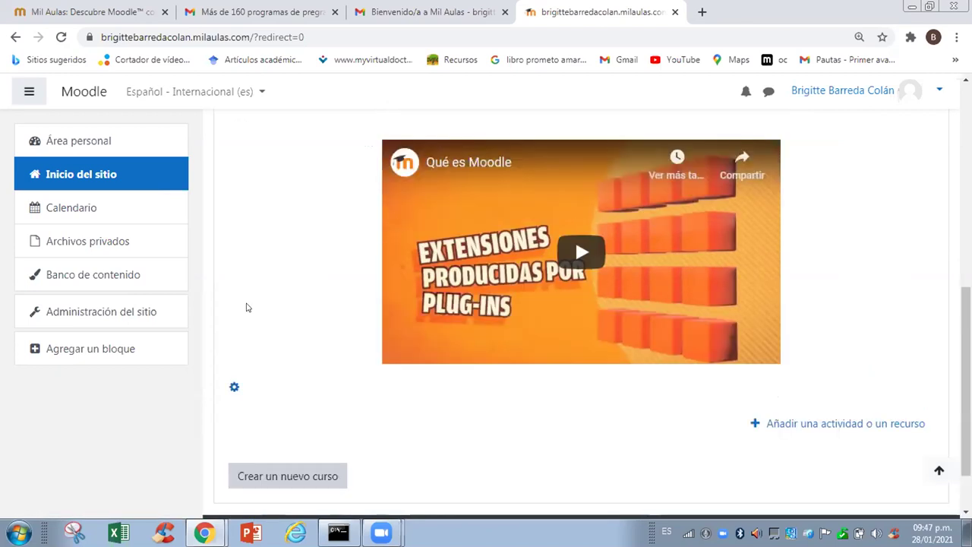
{"action": "scroll", "coordinate": [273, 303], "scroll_direction": "up", "scroll_amount": 1}
{"action": "scroll", "coordinate": [275, 302], "scroll_direction": "up", "scroll_amount": 1}
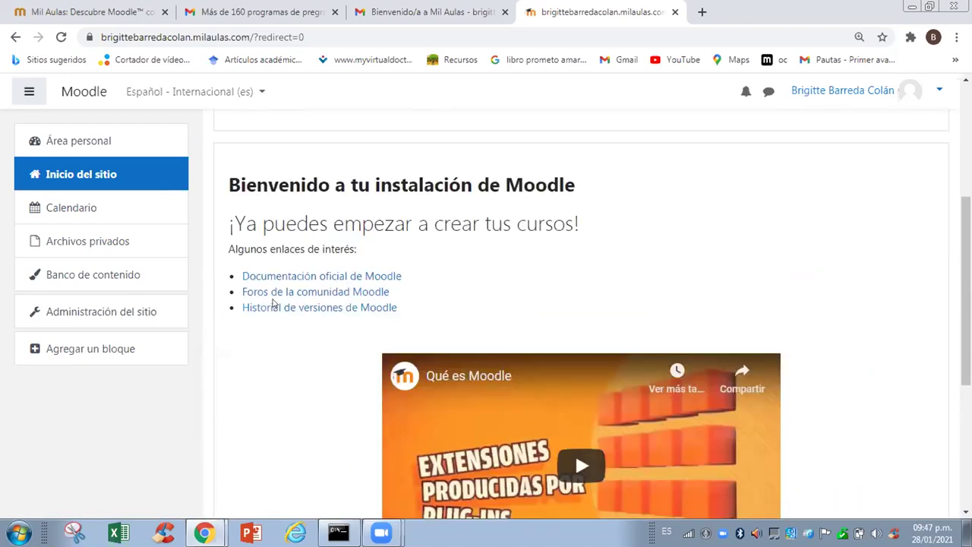
{"action": "scroll", "coordinate": [281, 300], "scroll_direction": "down", "scroll_amount": 3}
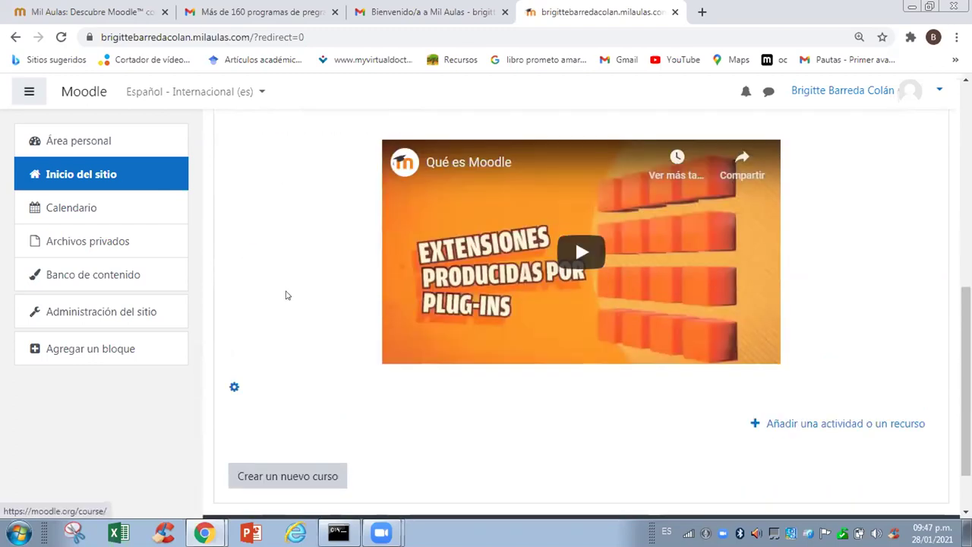
{"action": "scroll", "coordinate": [285, 295], "scroll_direction": "down", "scroll_amount": 1}
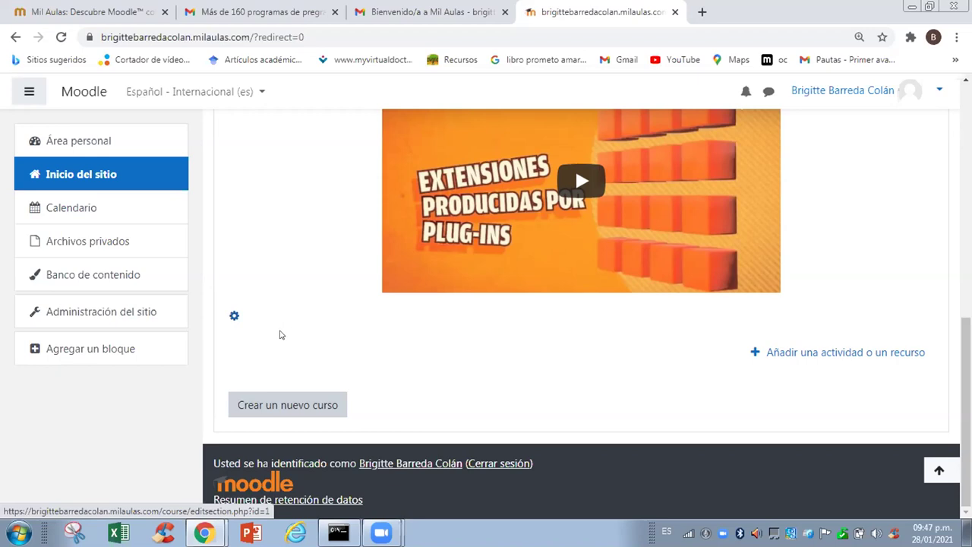
Open the front page summary in Editar Sitio and focus the Resumen editor.
{"action": "left_click", "coordinate": [233, 316]}
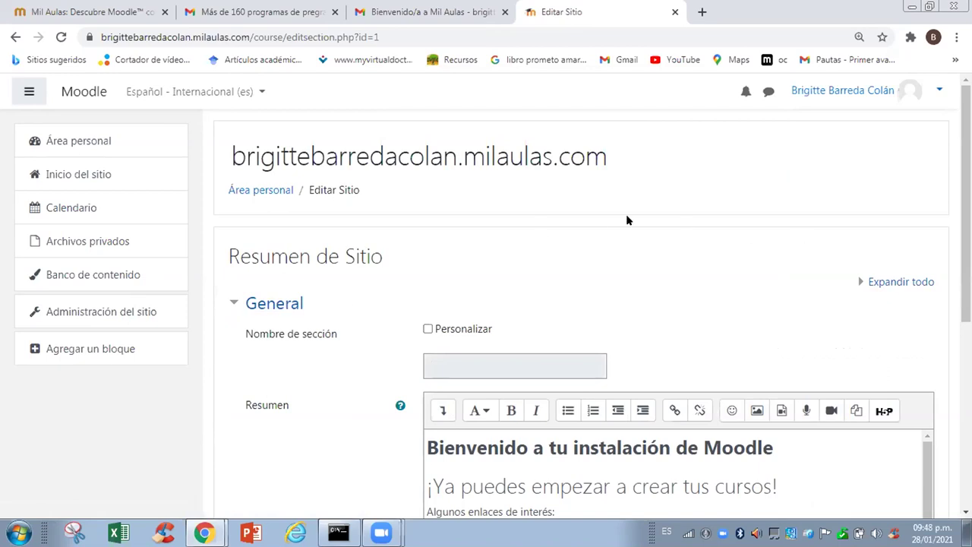
{"action": "scroll", "coordinate": [757, 227], "scroll_direction": "down", "scroll_amount": 2}
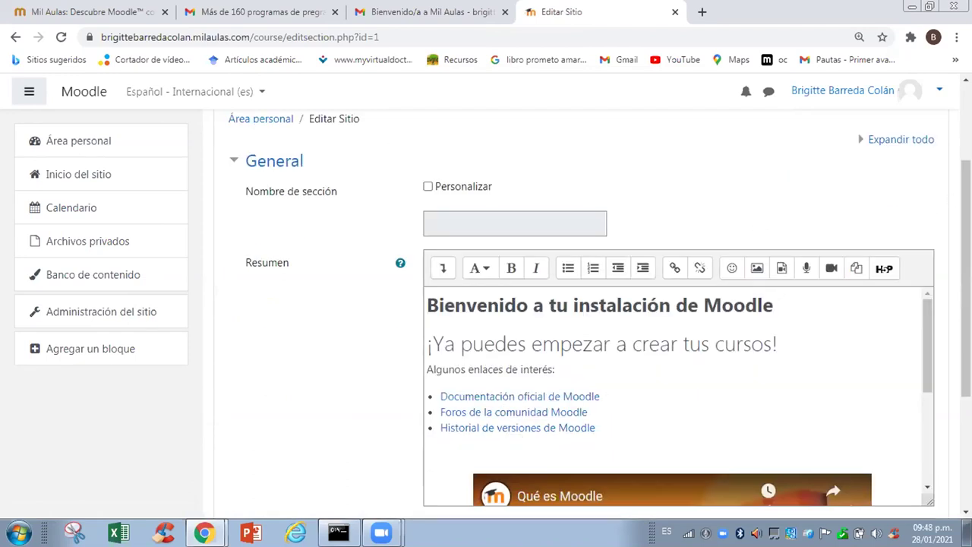
{"action": "left_click_drag", "start_coordinate": [966, 203], "coordinate": [966, 258]}
{"action": "left_click", "coordinate": [474, 201]}
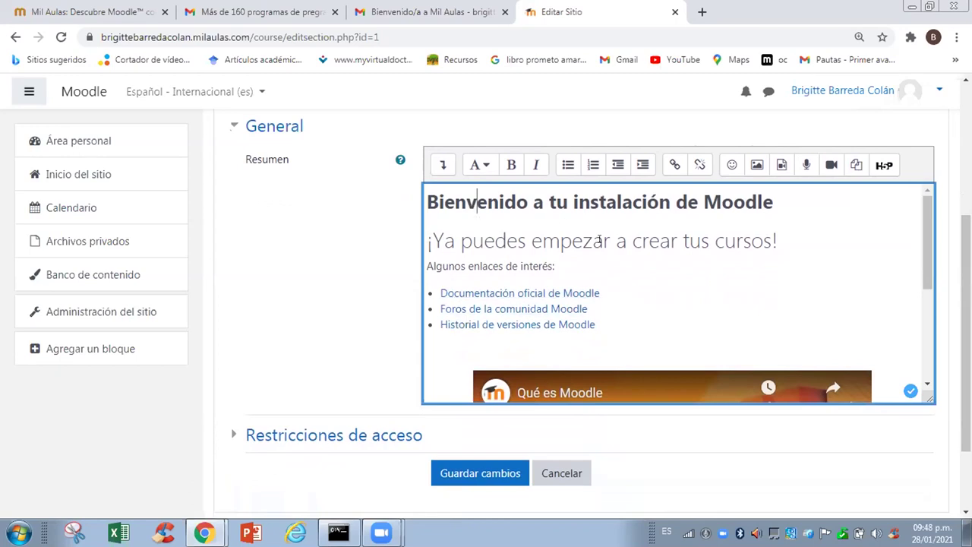
Delete the 'Bienvenido a tu instalación de Moodle' and '¡Ya puedes empezar a crear tus cursos!' headings.
{"action": "left_click_drag", "start_coordinate": [426, 202], "coordinate": [803, 201]}
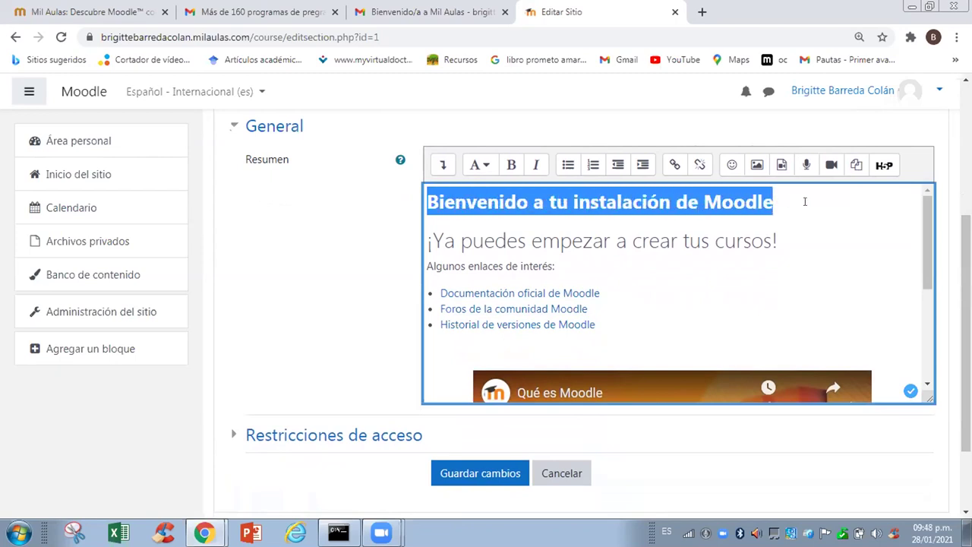
{"action": "key", "text": "BackSpace"}
{"action": "left_click_drag", "start_coordinate": [426, 227], "coordinate": [790, 225]}
{"action": "key", "text": "BackSpace"}
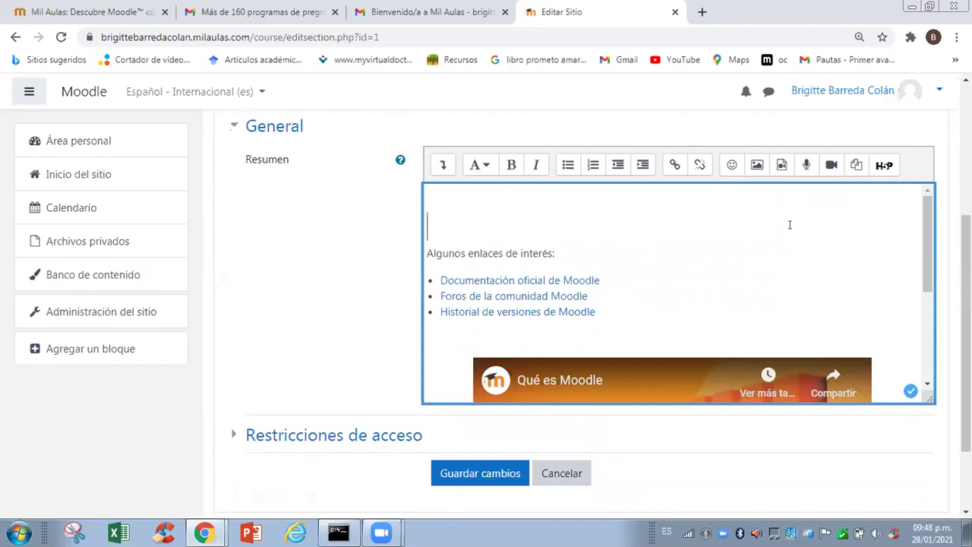
{"action": "left_click", "coordinate": [425, 199]}
{"action": "key", "text": "Delete"}
Delete the 'Algunos enlaces de interés:' line, its three Moodle links and leftover empty lines.
{"action": "key", "text": "Delete"}
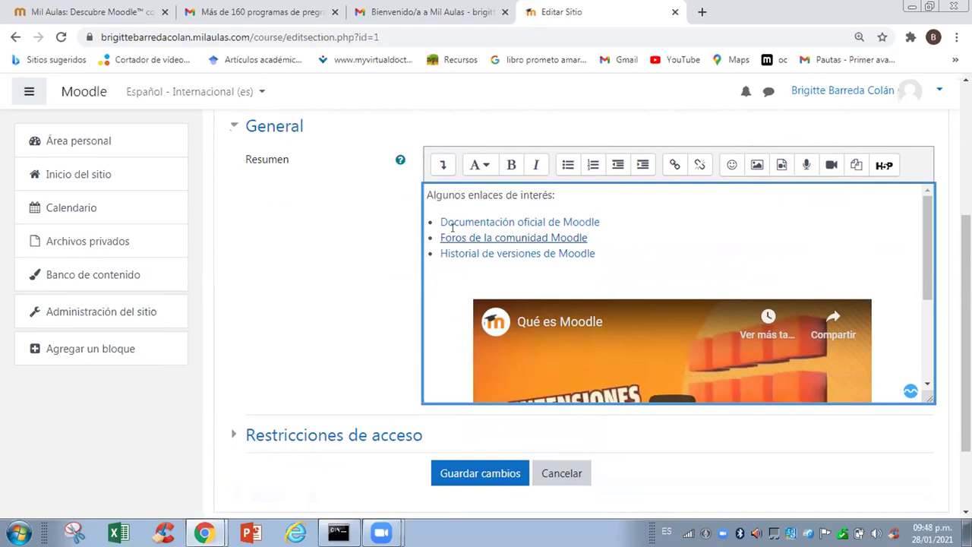
{"action": "left_click_drag", "start_coordinate": [428, 195], "coordinate": [607, 191]}
{"action": "key", "text": "Delete"}
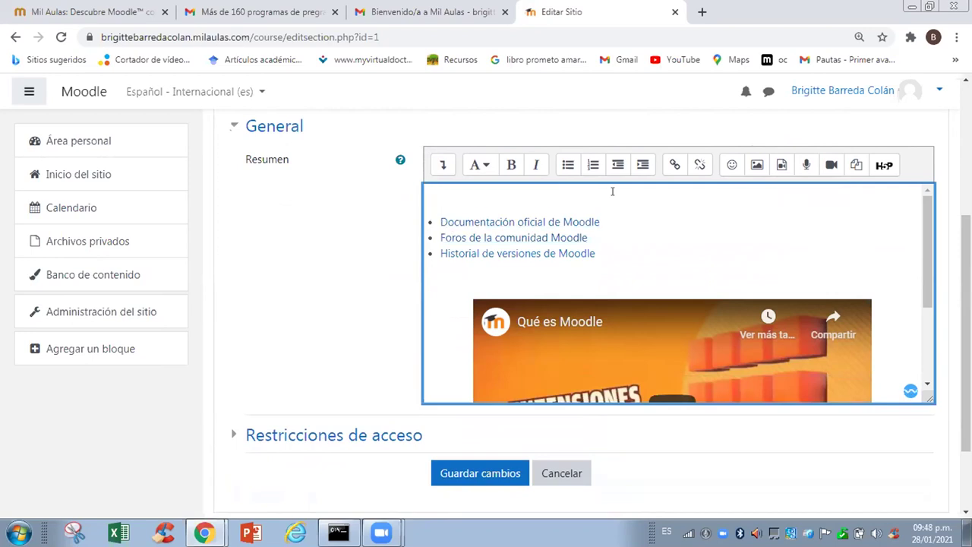
{"action": "left_click_drag", "start_coordinate": [439, 221], "coordinate": [602, 245]}
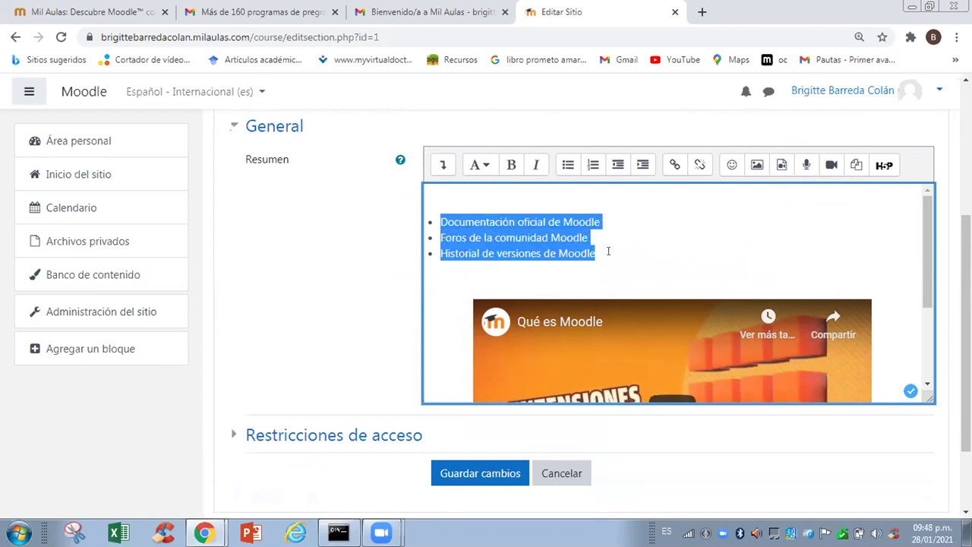
{"action": "key", "text": "BackSpace"}
{"action": "left_click", "coordinate": [489, 194]}
{"action": "key", "text": "Delete"}
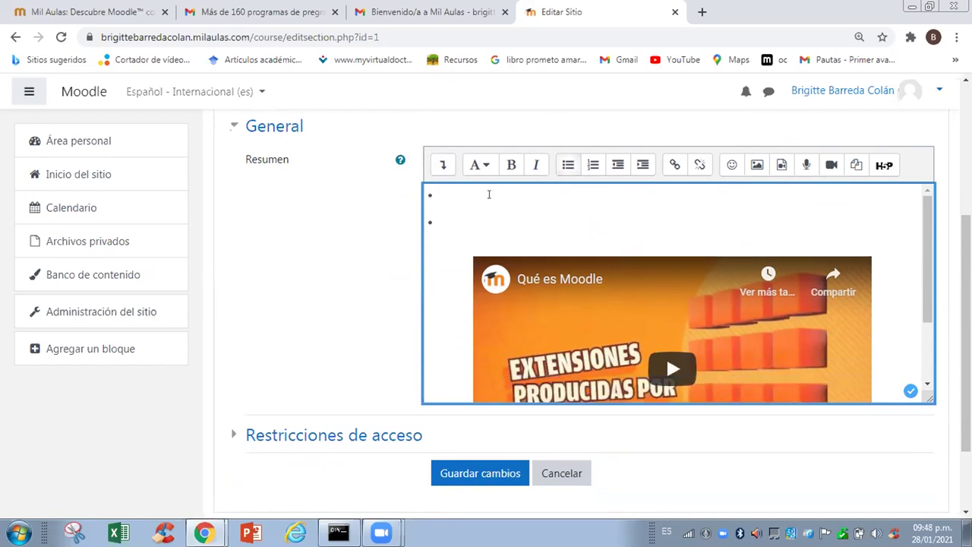
{"action": "key", "text": "Delete"}
{"action": "key", "text": "Delete"}
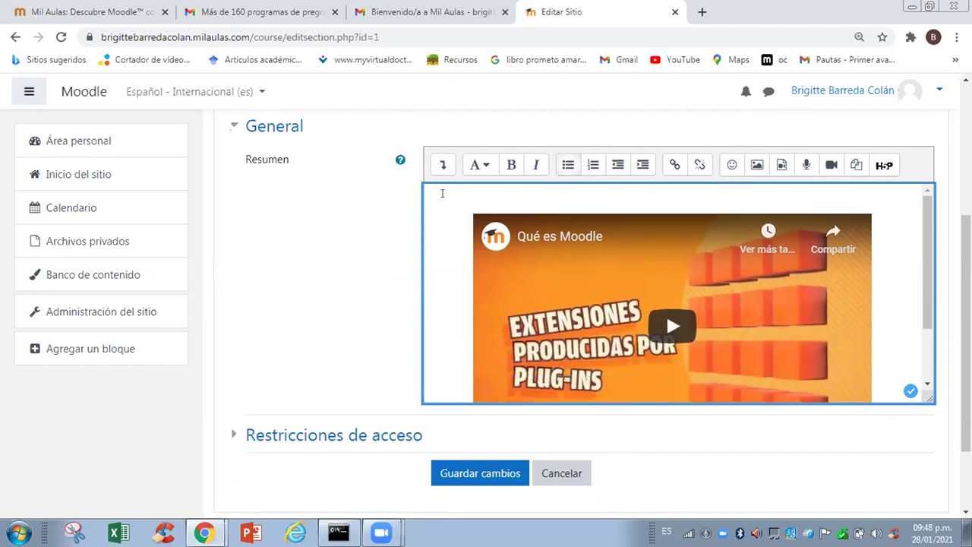
{"action": "key", "text": "Delete"}
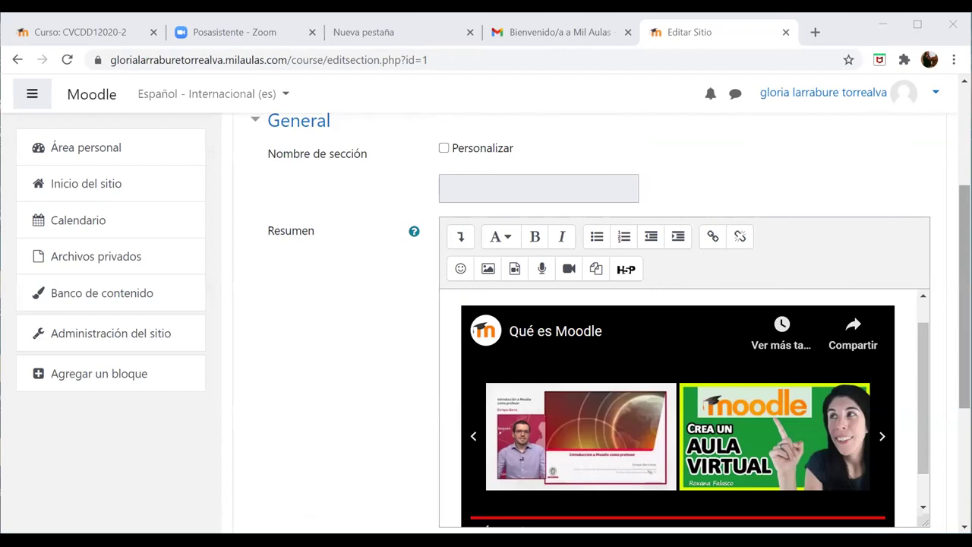
{"action": "scroll", "coordinate": [683, 342], "scroll_direction": "up", "scroll_amount": 3}
{"action": "scroll", "coordinate": [684, 342], "scroll_direction": "down", "scroll_amount": 3}
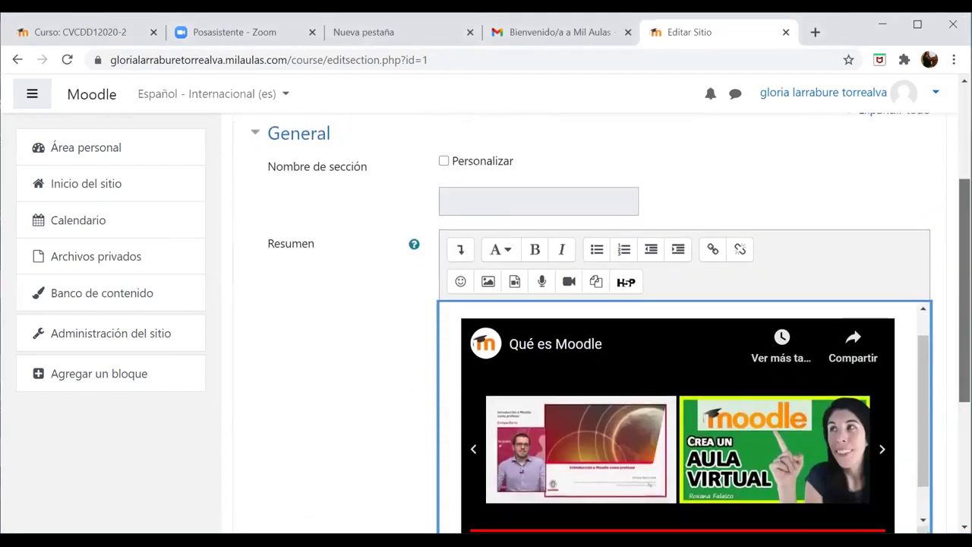
{"action": "scroll", "coordinate": [684, 342], "scroll_direction": "up", "scroll_amount": 3}
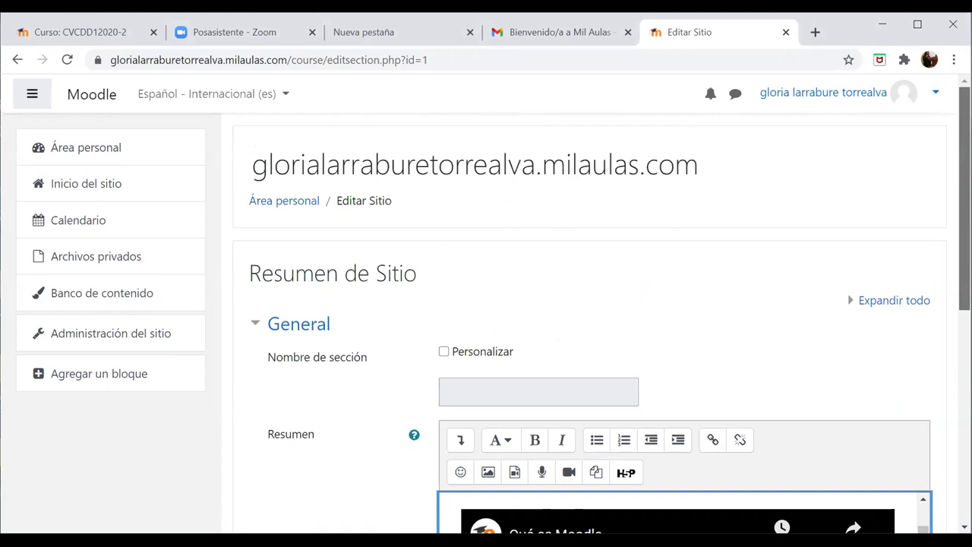
{"action": "scroll", "coordinate": [683, 341], "scroll_direction": "down", "scroll_amount": 3}
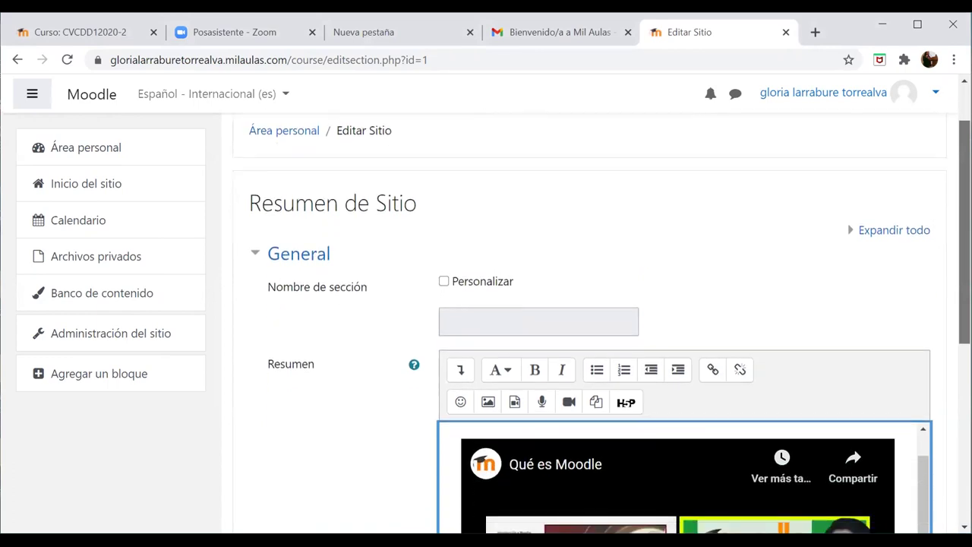
{"action": "scroll", "coordinate": [649, 290], "scroll_direction": "down", "scroll_amount": 1}
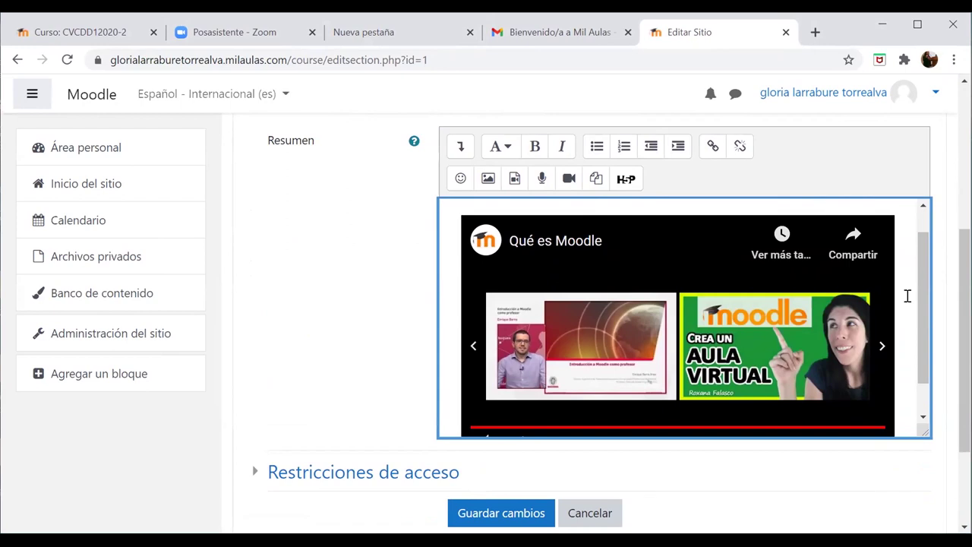
Delete the embedded 'Qué es Moodle' video from the Resumen editor.
{"action": "right_click", "coordinate": [908, 298]}
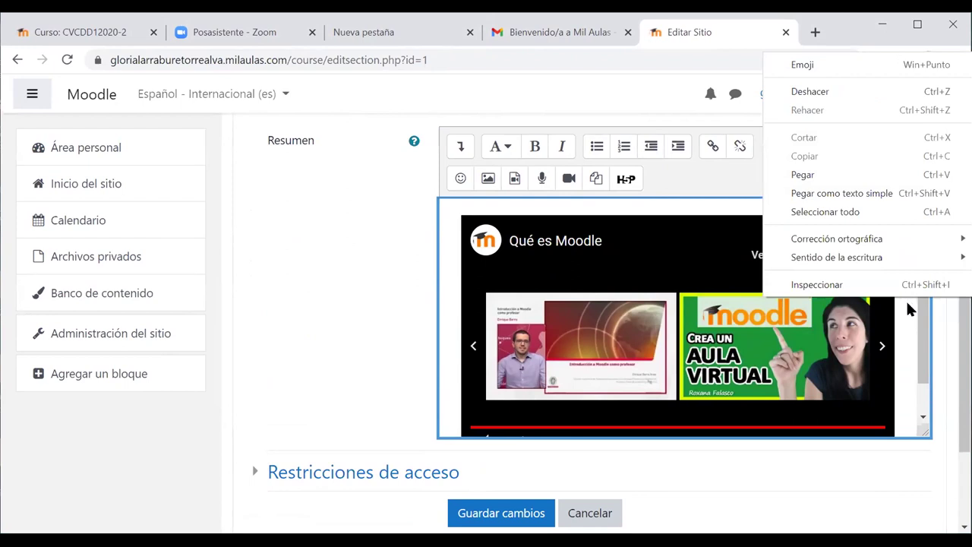
{"action": "left_click", "coordinate": [906, 299]}
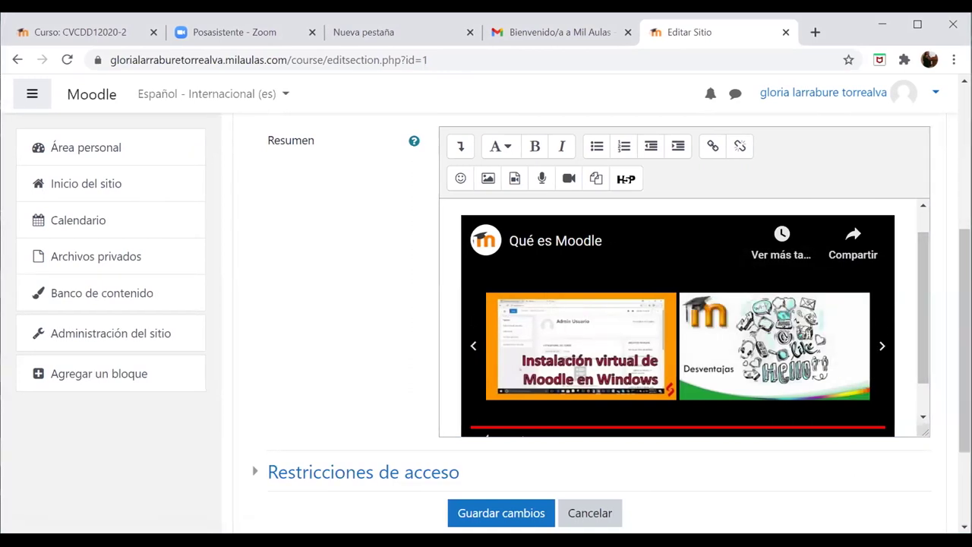
{"action": "left_click", "coordinate": [449, 321]}
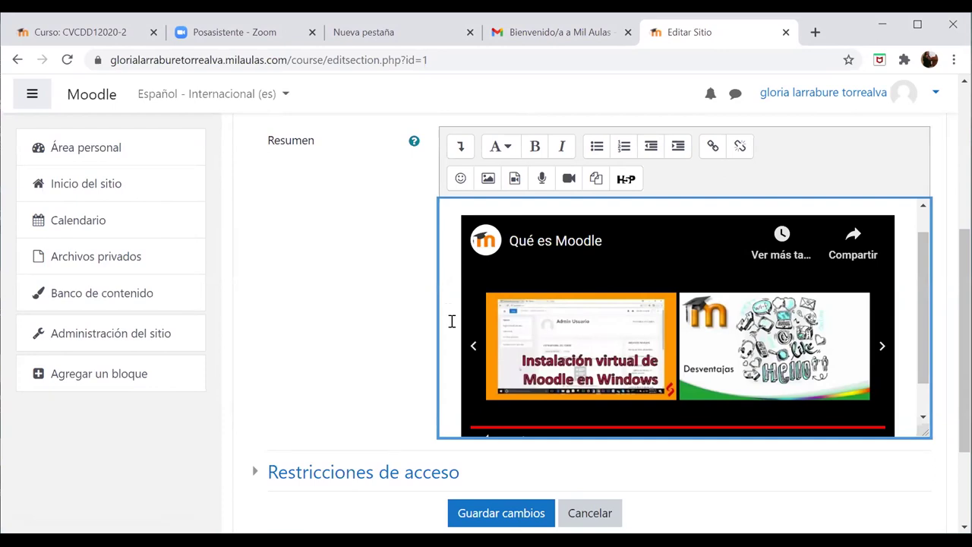
{"action": "key", "text": "Delete"}
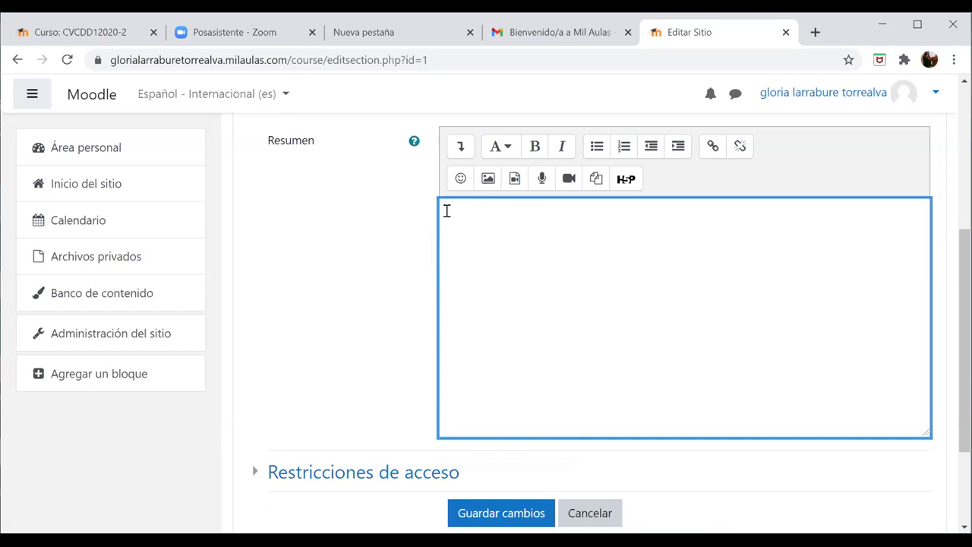
{"action": "key", "text": "ctrl+v"}
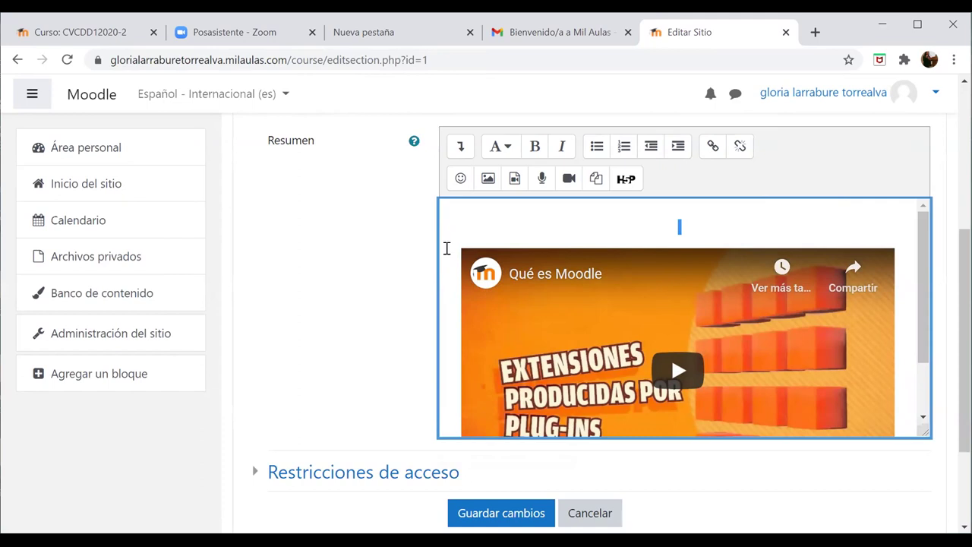
{"action": "key", "text": "Delete"}
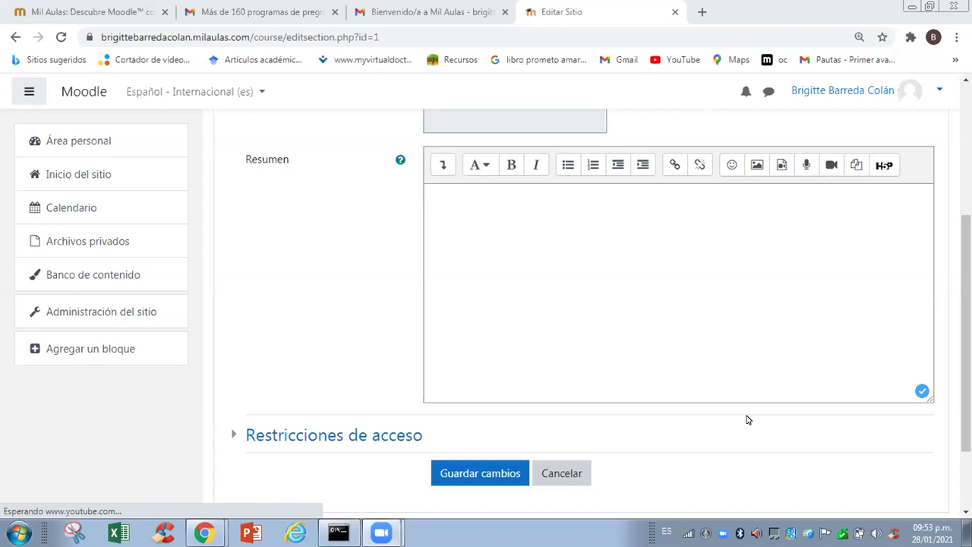
Type the welcome line '!Bienvenidos a mi aula Virtual ¡' into the empty summary.
{"action": "left_click", "coordinate": [596, 236]}
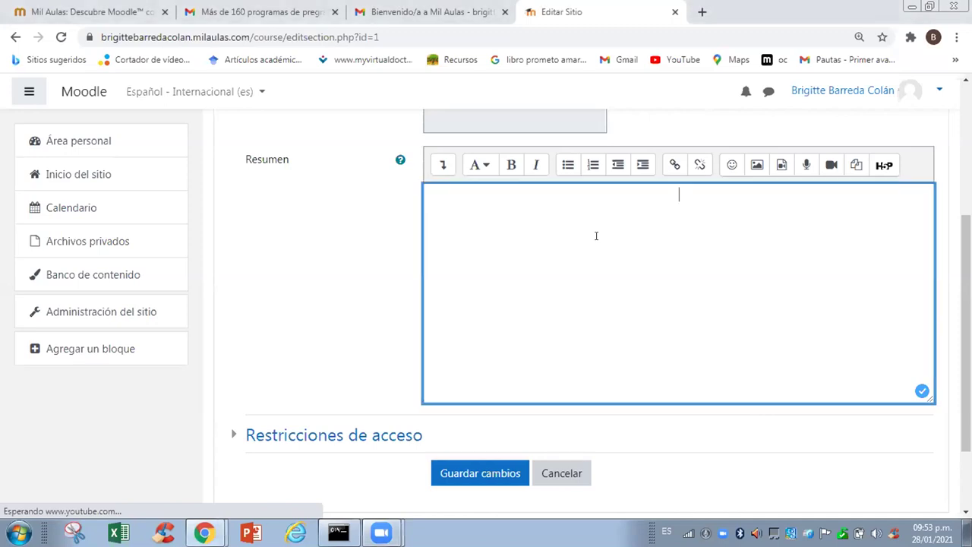
{"action": "type", "text": "Bienvenidos a mi aula Virtual "}
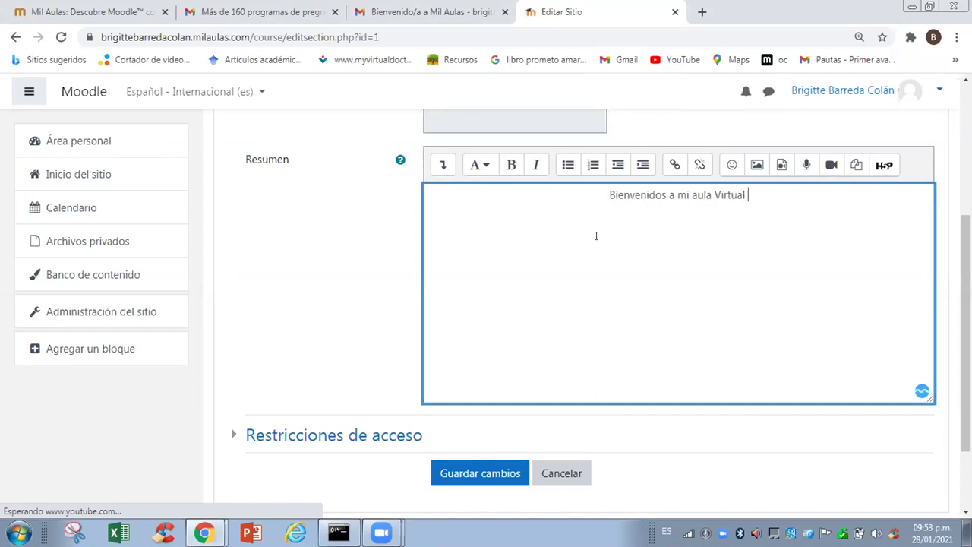
{"action": "type", "text": "¡"}
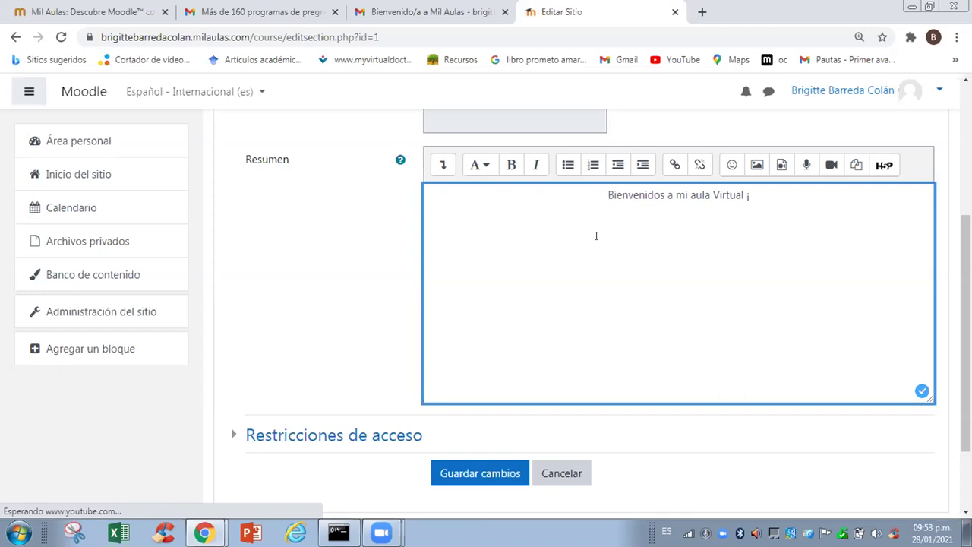
{"action": "key", "text": "Left"}
{"action": "key", "text": "Left"}
{"action": "key", "text": "Left"}
{"action": "key", "text": "Left"}
{"action": "key", "text": "Left"}
{"action": "key", "text": "Left"}
{"action": "key", "text": "Left"}
{"action": "key", "text": "Left"}
{"action": "key", "text": "Left"}
{"action": "key", "text": "Left"}
{"action": "key", "text": "Left"}
{"action": "key", "text": "Left"}
{"action": "key", "text": "Left"}
{"action": "key", "text": "Left"}
{"action": "key", "text": "Left"}
{"action": "key", "text": "Left"}
{"action": "key", "text": "Left"}
{"action": "key", "text": "Left"}
{"action": "key", "text": "Left"}
{"action": "key", "text": "Left"}
{"action": "key", "text": "Left"}
{"action": "key", "text": "Left"}
{"action": "key", "text": "Left"}
{"action": "key", "text": "Left"}
{"action": "key", "text": "Left"}
{"action": "key", "text": "Left"}
{"action": "type", "text": "!"}
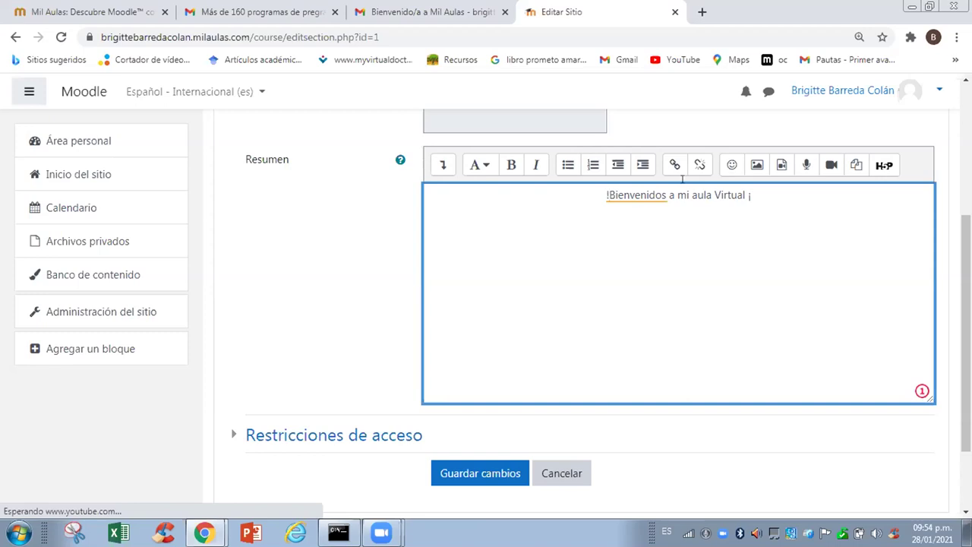
Insert the bell emoji from the Objects category before 'Bienvenidos'.
{"action": "left_click", "coordinate": [728, 164]}
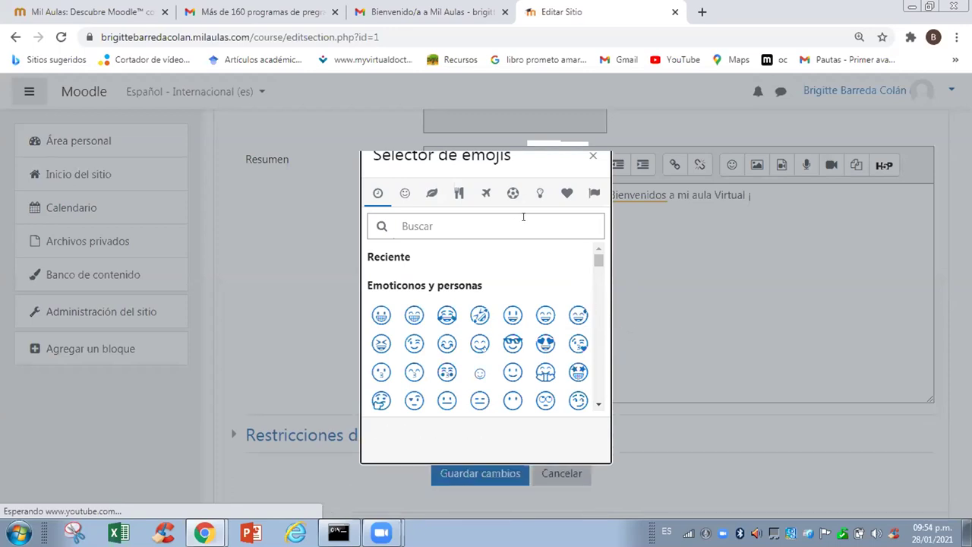
{"action": "left_click", "coordinate": [540, 196]}
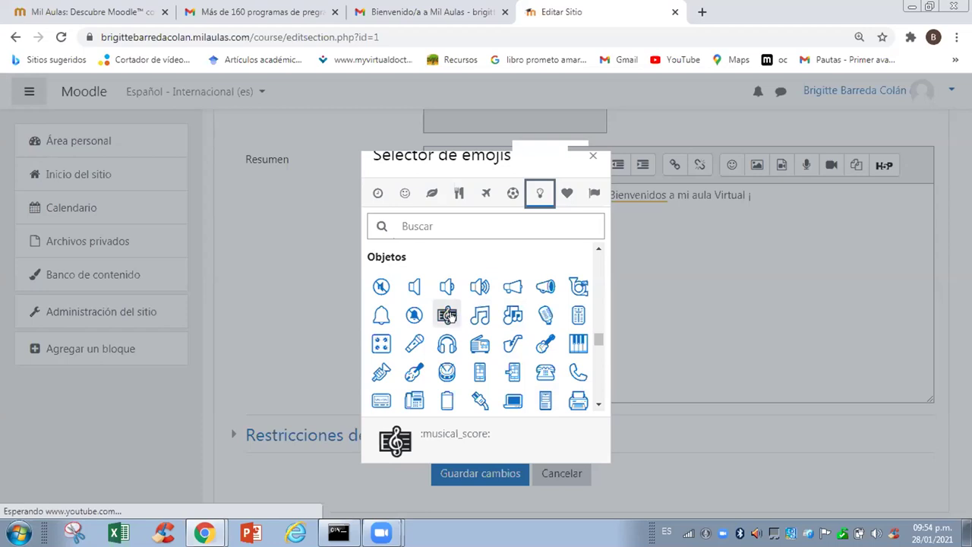
{"action": "left_click", "coordinate": [382, 314]}
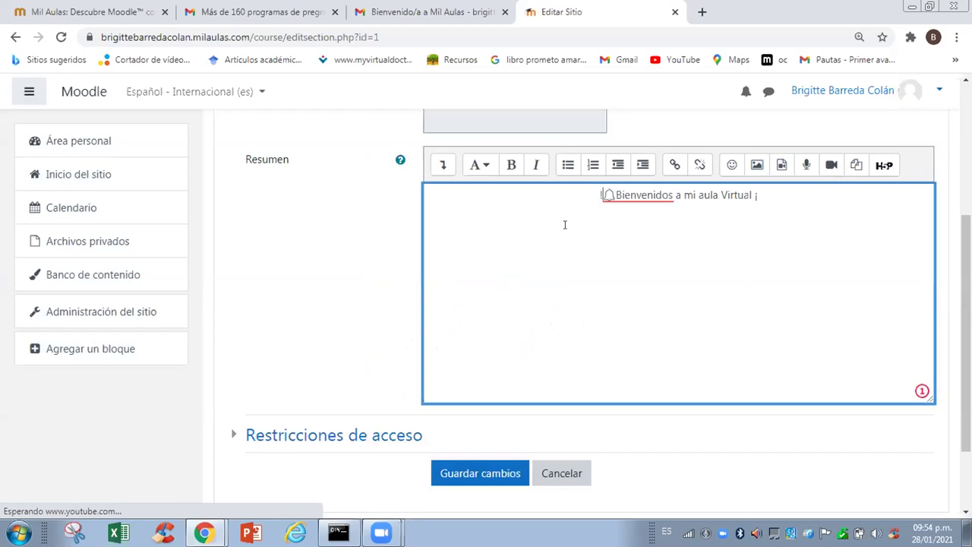
Remove the bell emoji and the stray mark after 'Virtual!'.
{"action": "left_click", "coordinate": [605, 195]}
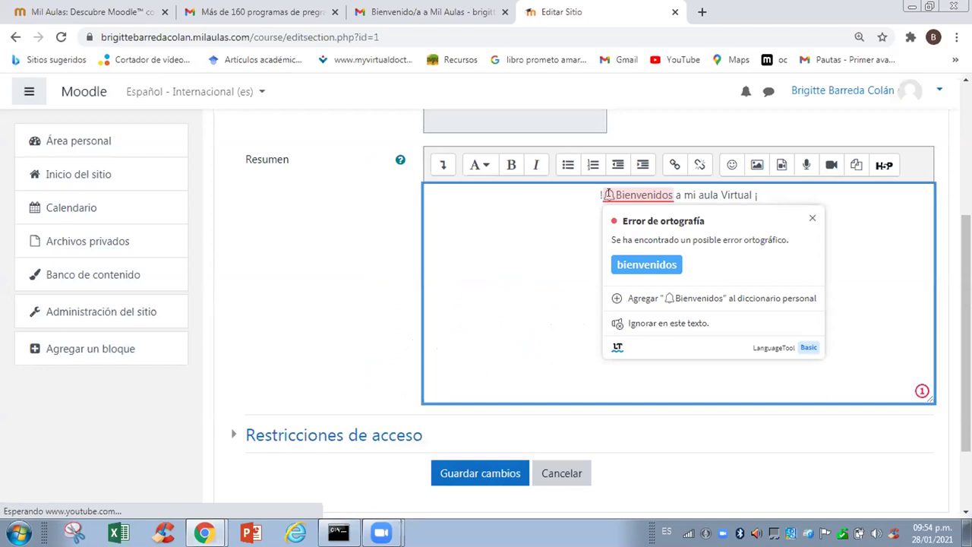
{"action": "left_click", "coordinate": [608, 195]}
{"action": "key", "text": "BackSpace"}
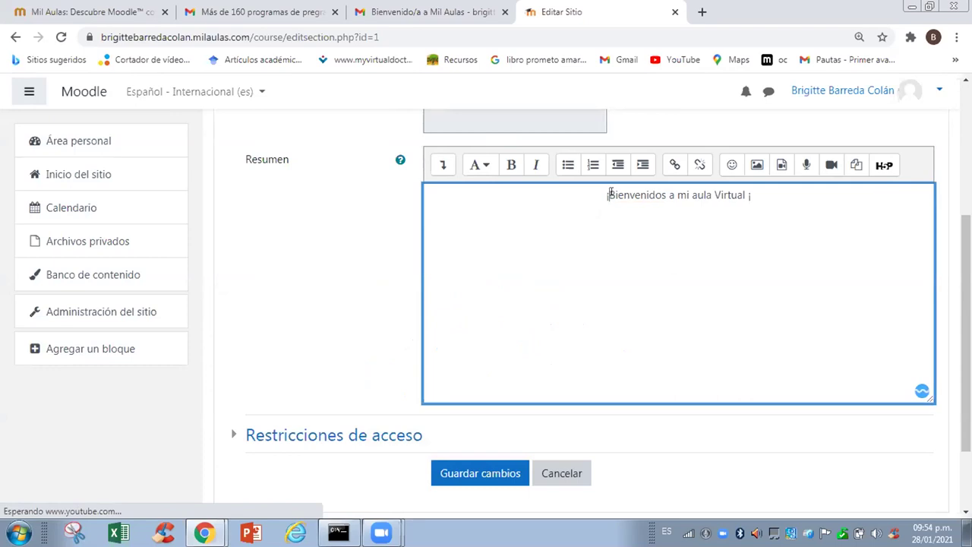
{"action": "key", "text": "Right"}
{"action": "key", "text": "Right"}
{"action": "key", "text": "Right"}
{"action": "key", "text": "Right"}
{"action": "key", "text": "Right"}
{"action": "key", "text": "Right"}
{"action": "key", "text": "Right"}
{"action": "key", "text": "Right"}
{"action": "key", "text": "Right"}
{"action": "key", "text": "Right"}
{"action": "key", "text": "Right"}
{"action": "key", "text": "Right"}
{"action": "key", "text": "Right"}
{"action": "key", "text": "Right"}
{"action": "key", "text": "Right"}
{"action": "key", "text": "Right"}
{"action": "key", "text": "Right"}
{"action": "key", "text": "Right"}
{"action": "key", "text": "Right"}
{"action": "key", "text": "Right"}
{"action": "type", "text": "!"}
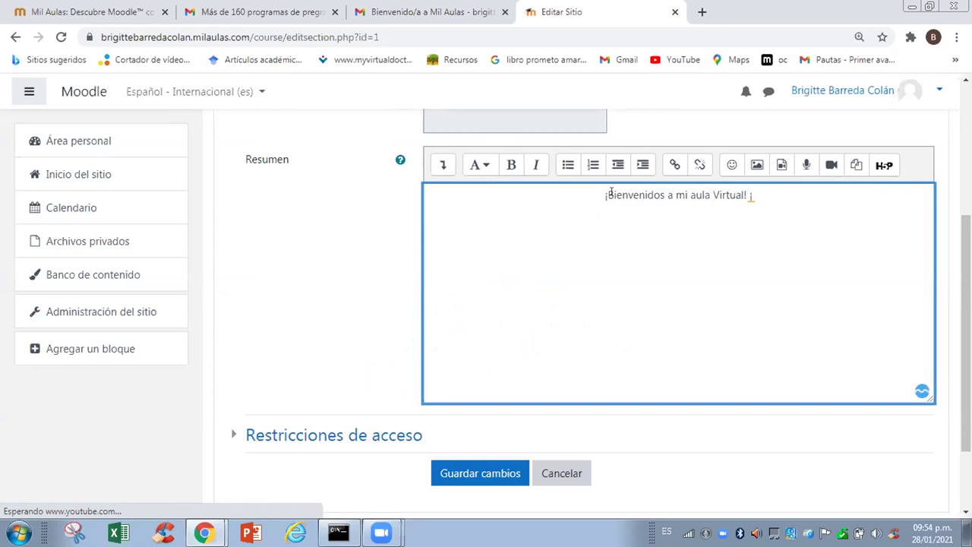
{"action": "key", "text": "Delete"}
{"action": "key", "text": "Delete"}
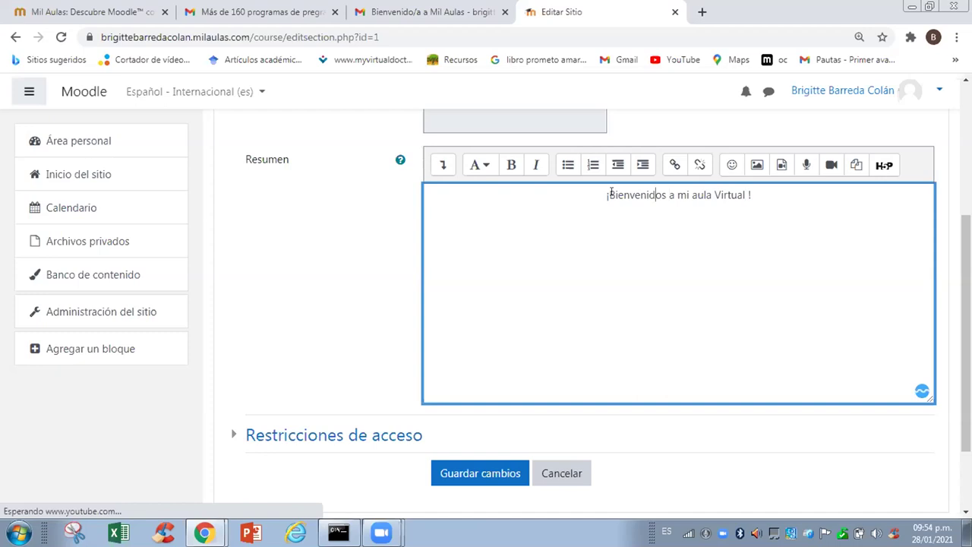
Accept LanguageTool's punctuation fixes for '¡ Bienvenidos' and 'Virtual !'.
{"action": "left_click", "coordinate": [610, 194]}
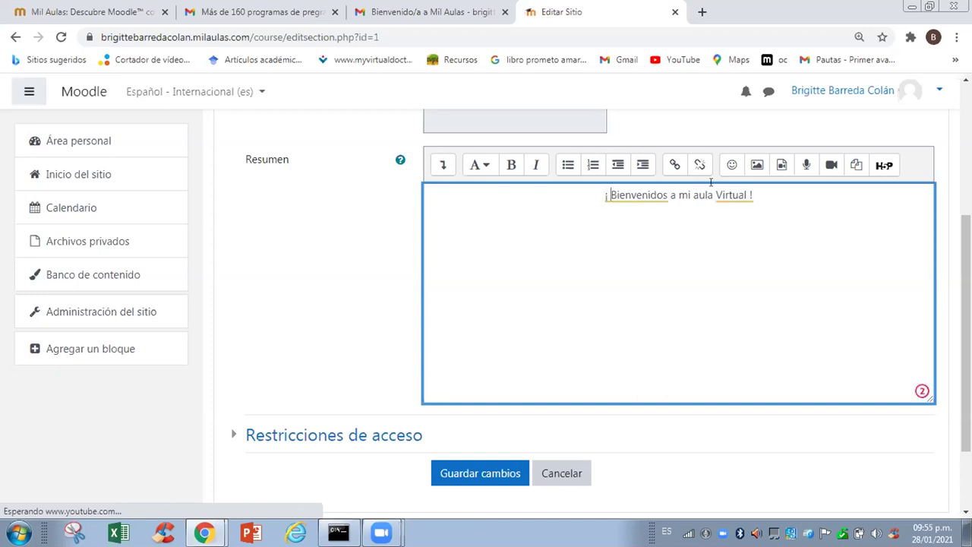
{"action": "right_click", "coordinate": [645, 195]}
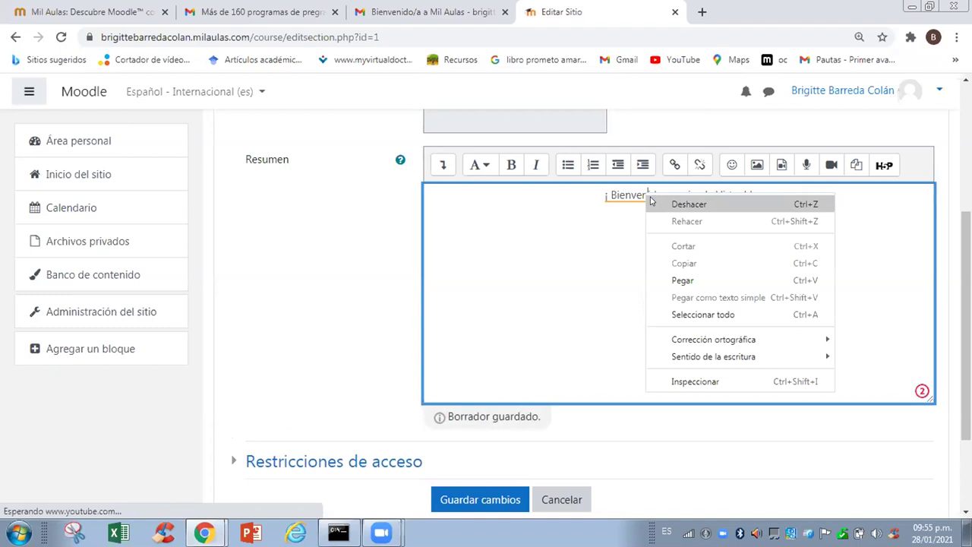
{"action": "left_click", "coordinate": [636, 195]}
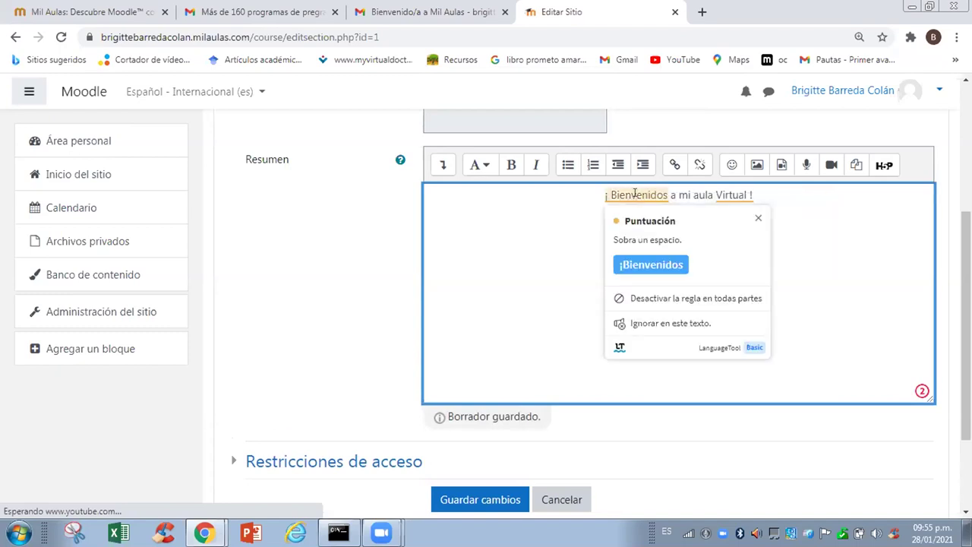
{"action": "left_click", "coordinate": [652, 264]}
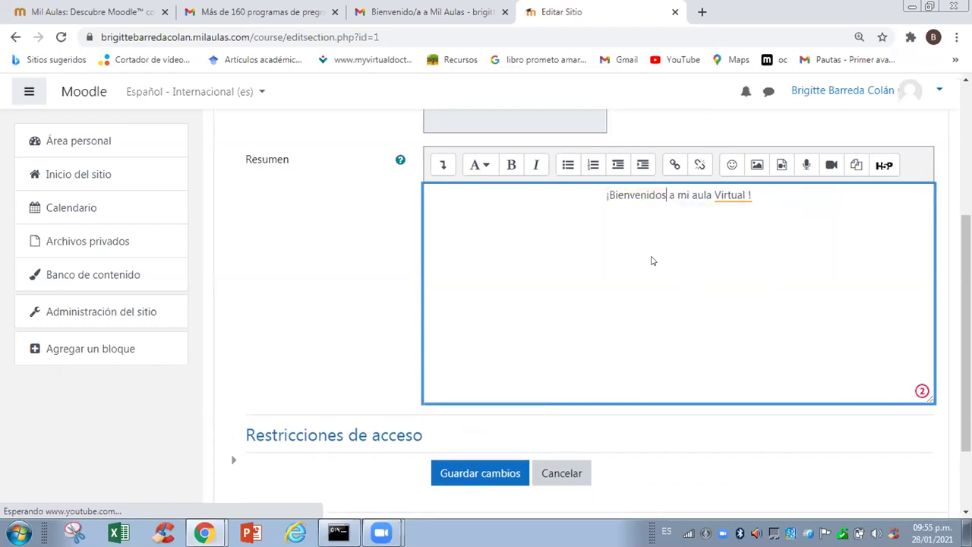
{"action": "left_click", "coordinate": [729, 195]}
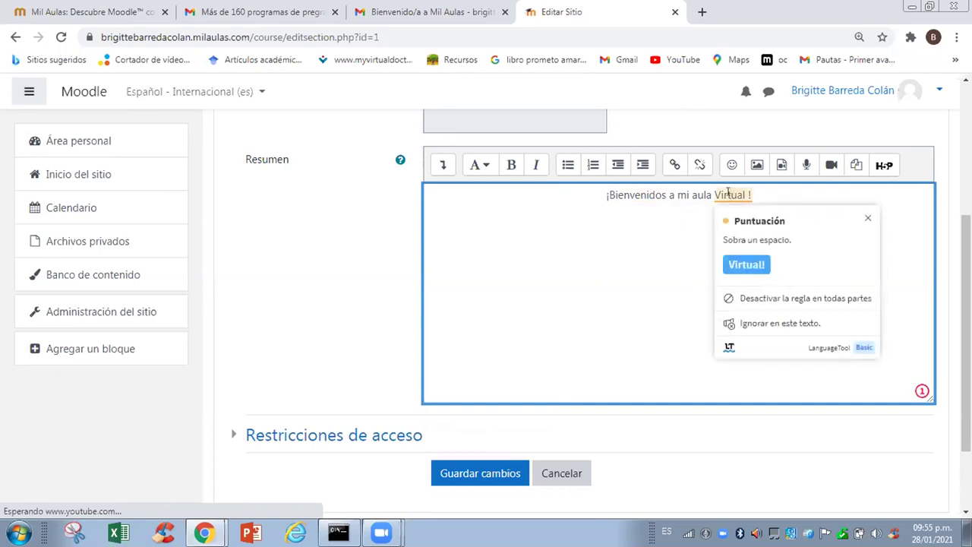
{"action": "left_click", "coordinate": [743, 263]}
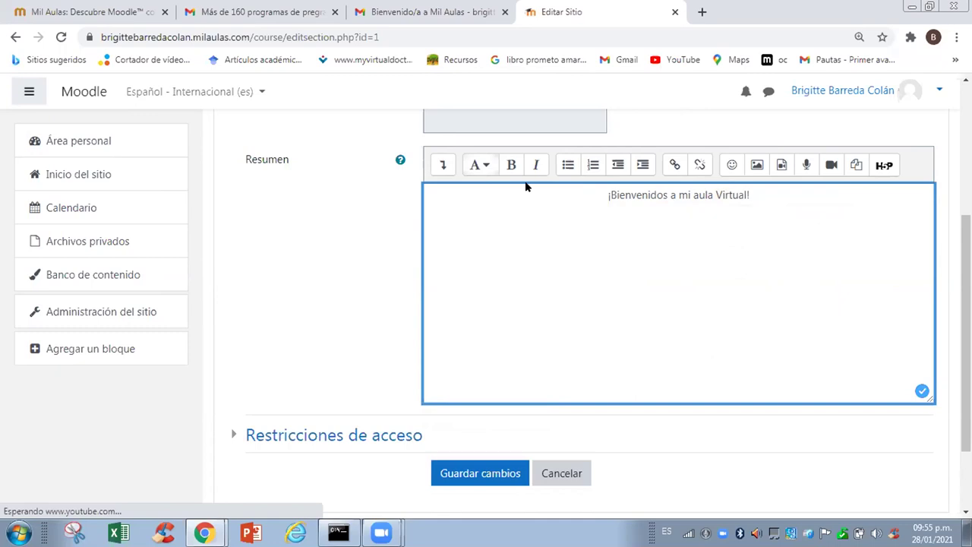
Format the welcome line as Encabezado (largo).
{"action": "left_click_drag", "start_coordinate": [607, 195], "coordinate": [754, 192]}
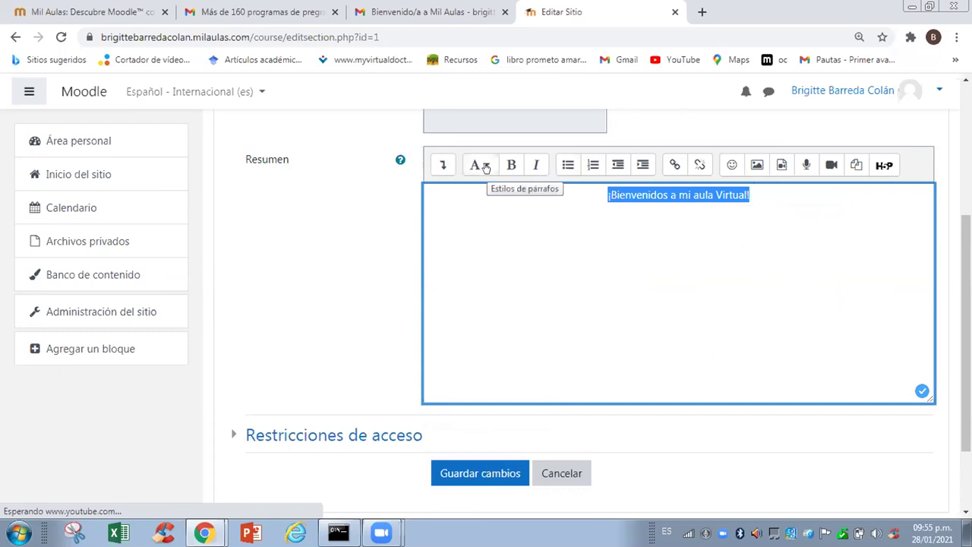
{"action": "left_click", "coordinate": [486, 167]}
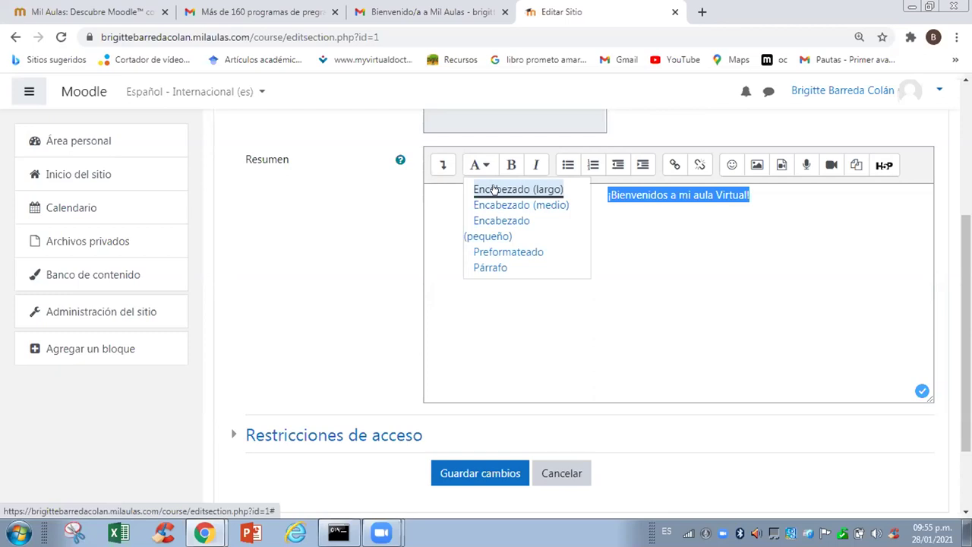
{"action": "left_click", "coordinate": [494, 189]}
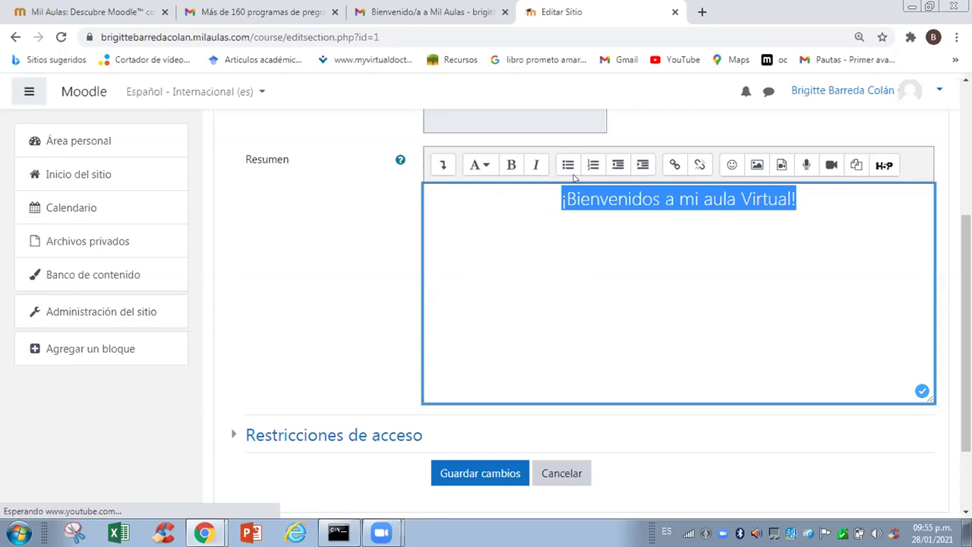
{"action": "left_click", "coordinate": [682, 190]}
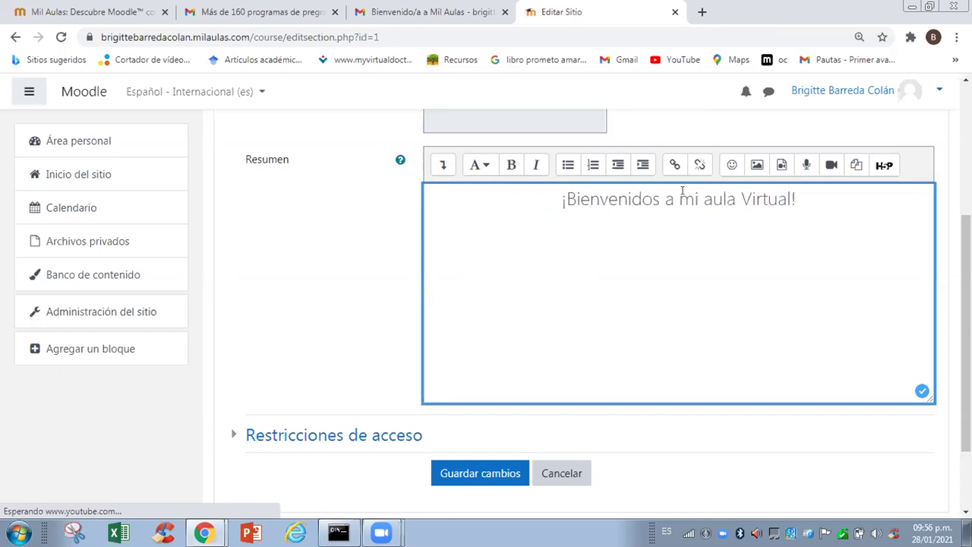
{"action": "left_click_drag", "start_coordinate": [559, 200], "coordinate": [802, 199]}
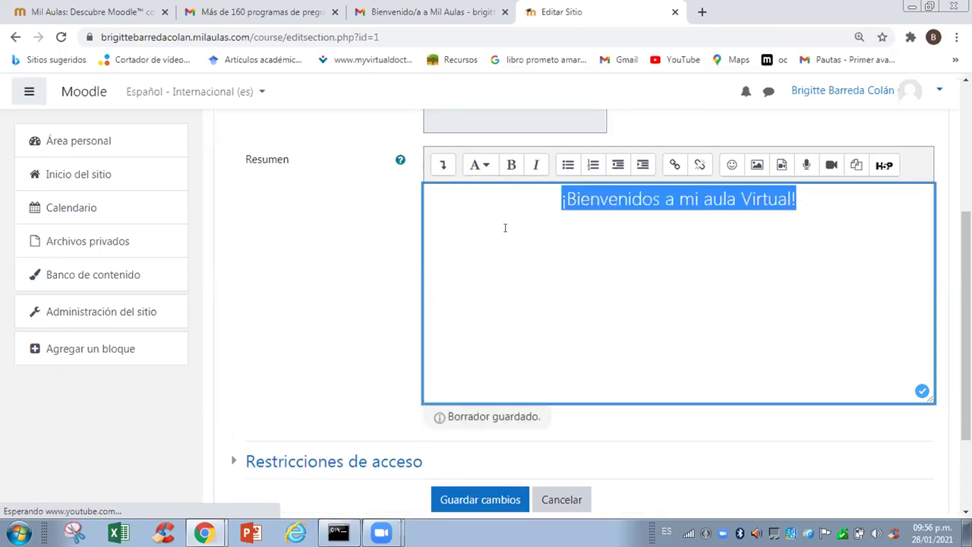
{"action": "left_click", "coordinate": [487, 167]}
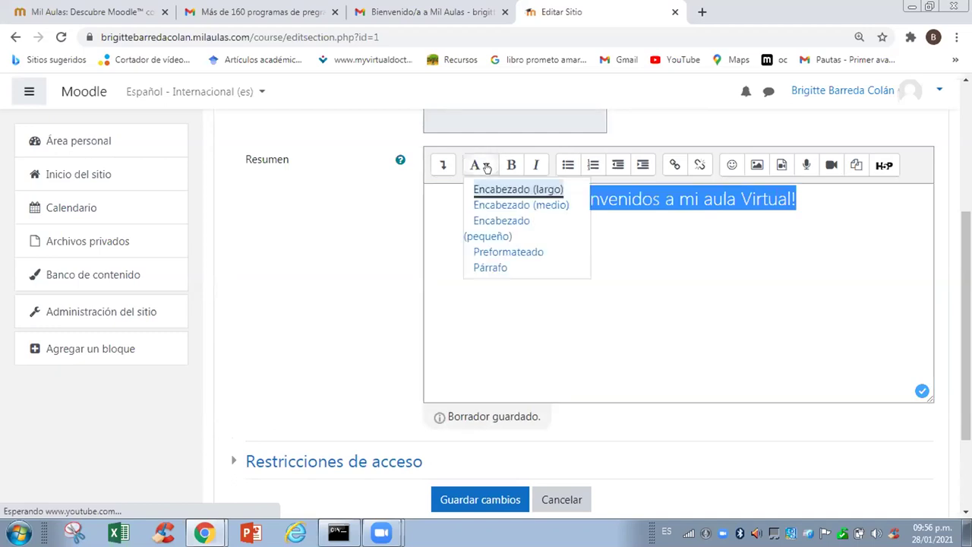
{"action": "left_click", "coordinate": [488, 203]}
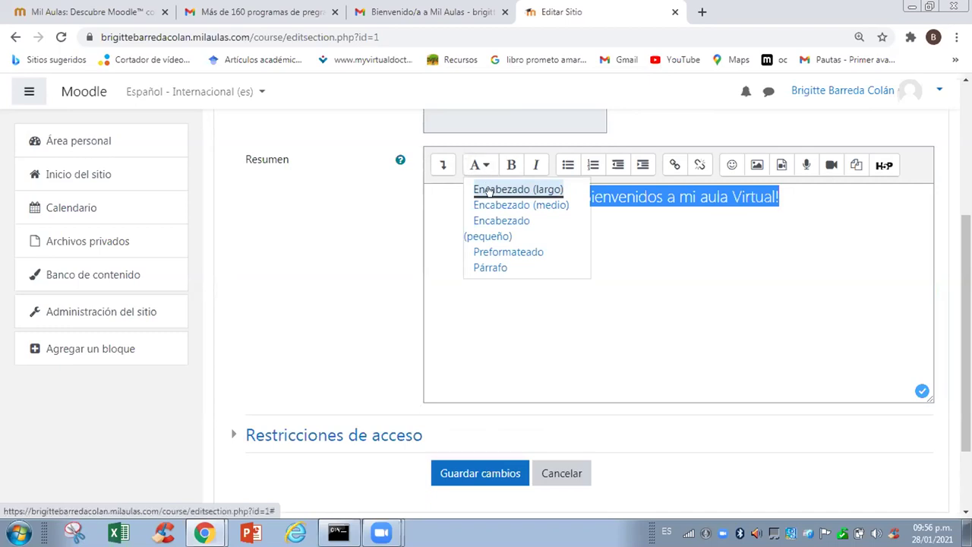
{"action": "left_click", "coordinate": [489, 189]}
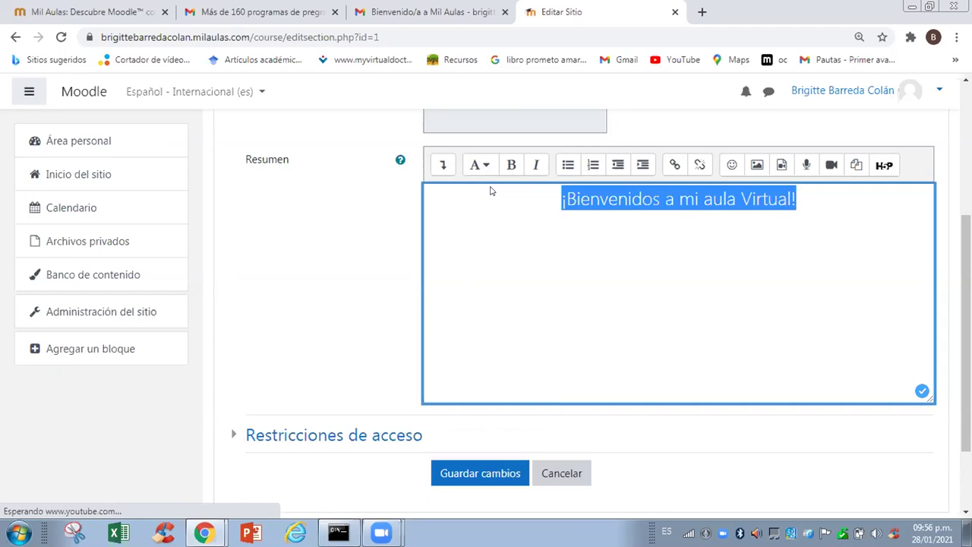
Add an empty line above the welcome heading.
{"action": "left_click", "coordinate": [489, 188]}
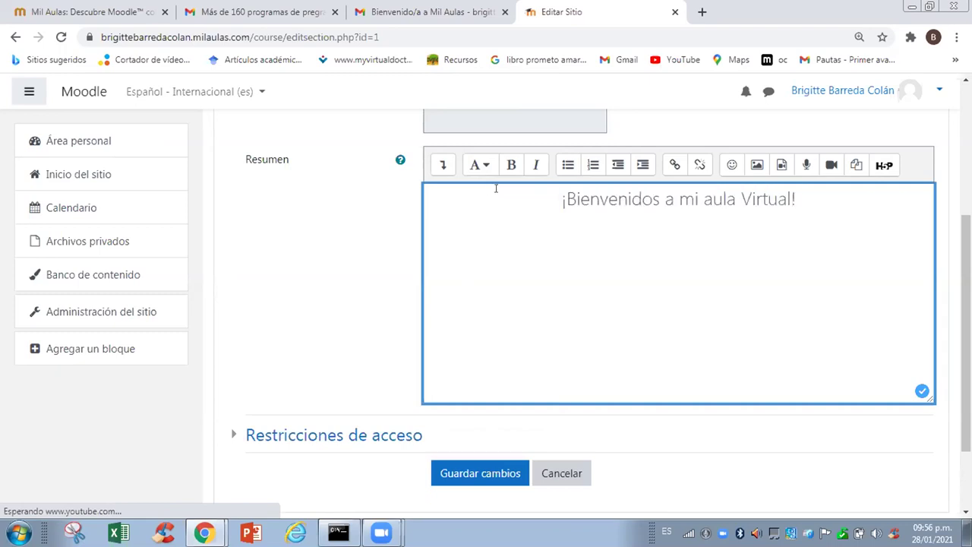
{"action": "key", "text": "Return"}
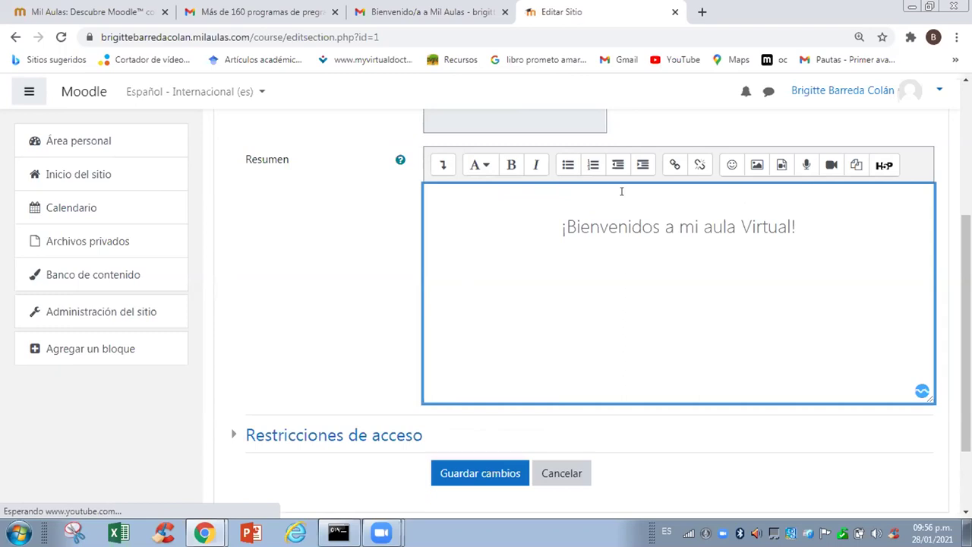
{"action": "left_click_drag", "start_coordinate": [553, 218], "coordinate": [795, 213]}
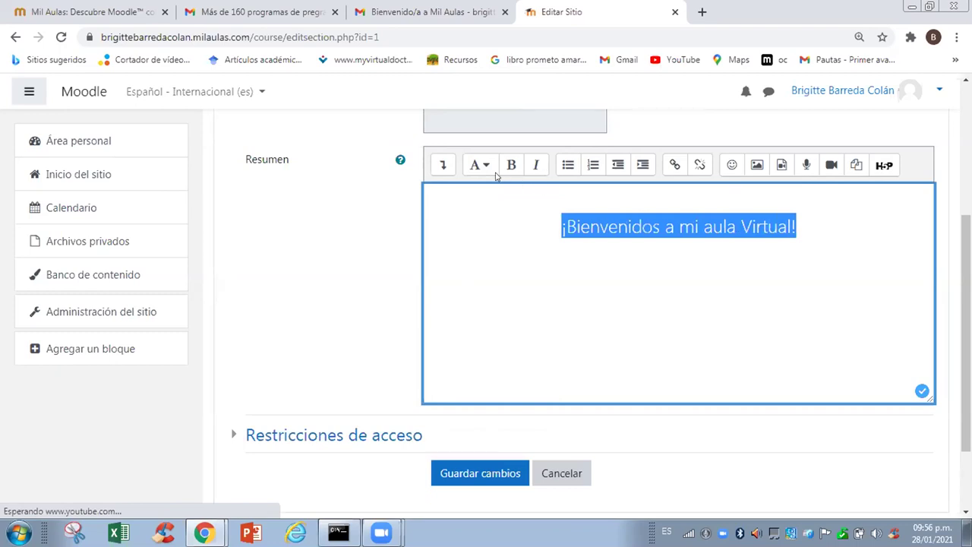
Center the welcome heading and add an empty line below it.
{"action": "left_click", "coordinate": [443, 167]}
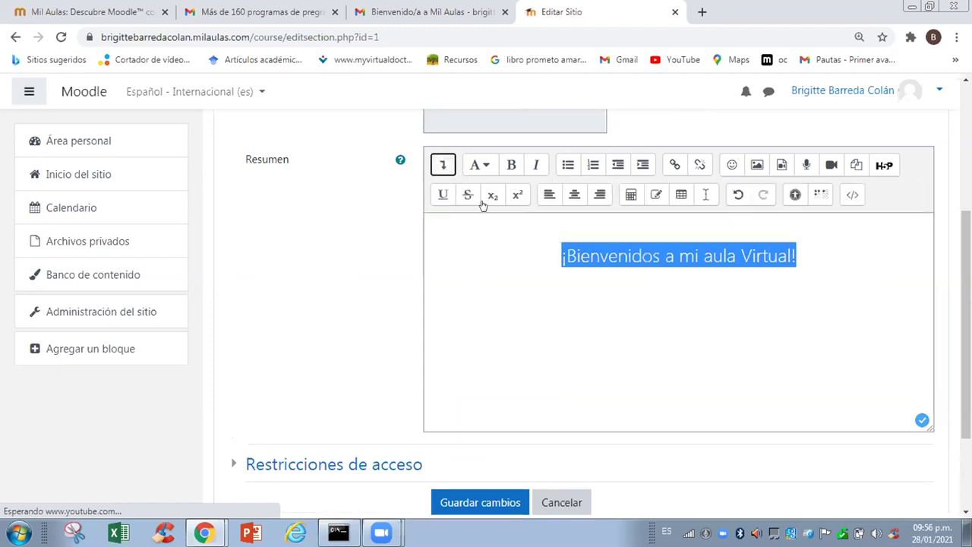
{"action": "left_click", "coordinate": [568, 197]}
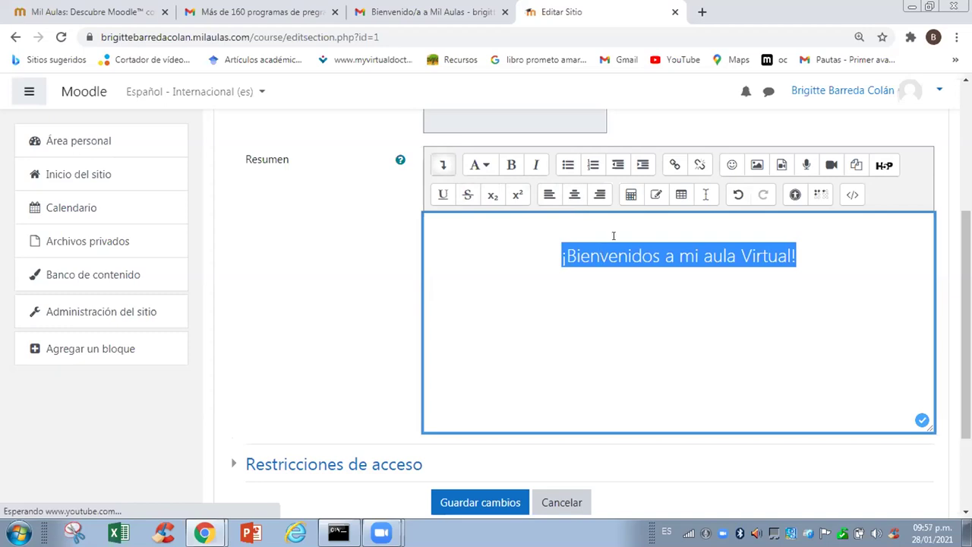
{"action": "left_click", "coordinate": [793, 246]}
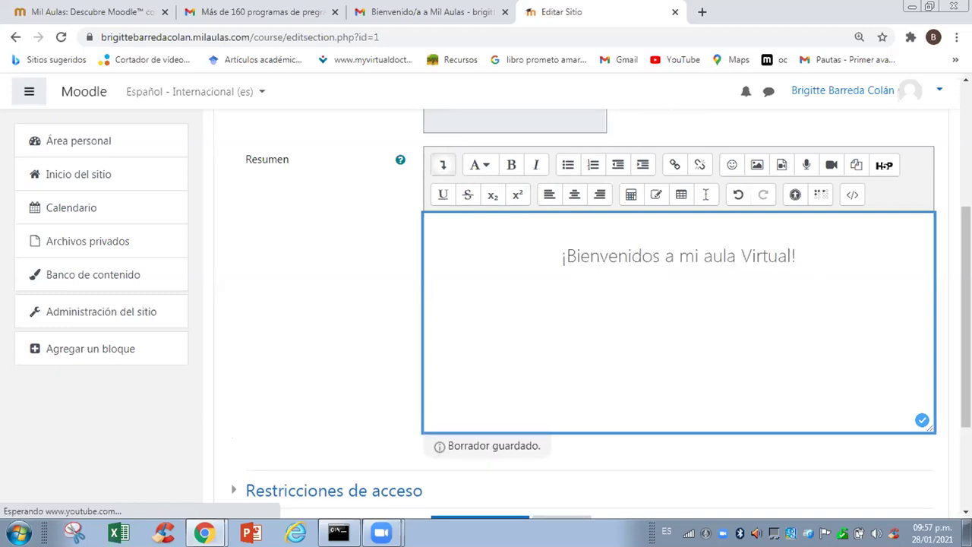
{"action": "scroll", "coordinate": [966, 318], "scroll_direction": "down", "scroll_amount": 1}
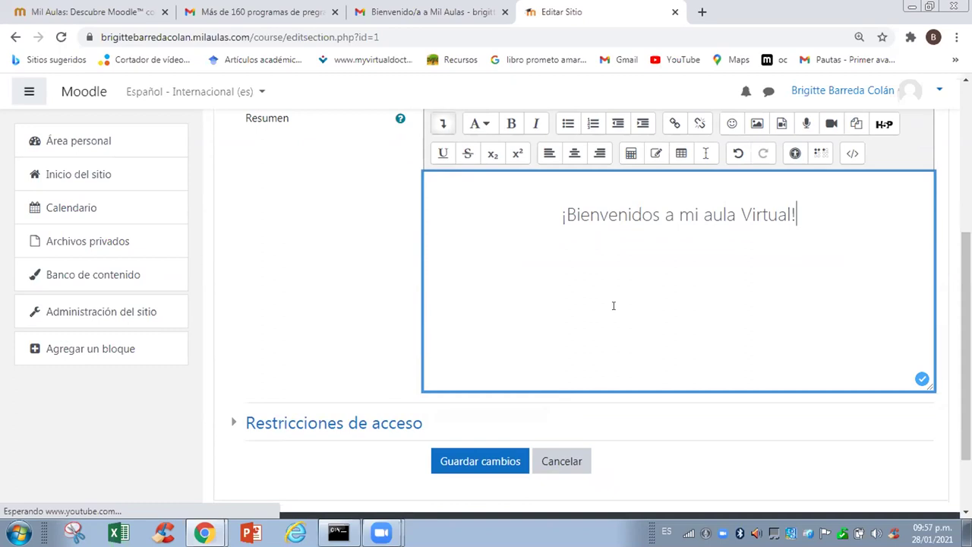
{"action": "key", "text": "Return"}
Save the summary with Guardar cambios and switch to the Zoom meeting.
{"action": "left_click", "coordinate": [469, 461]}
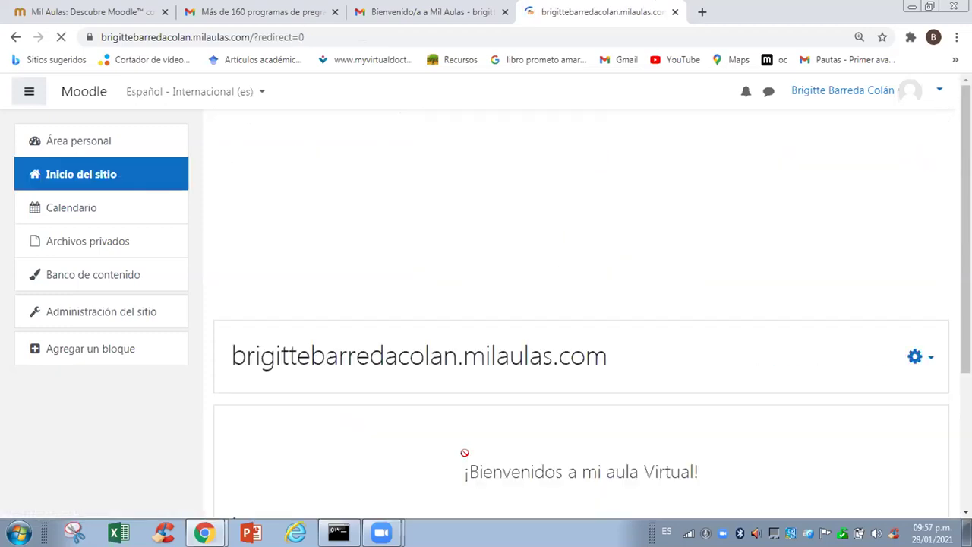
{"action": "left_click", "coordinate": [389, 524]}
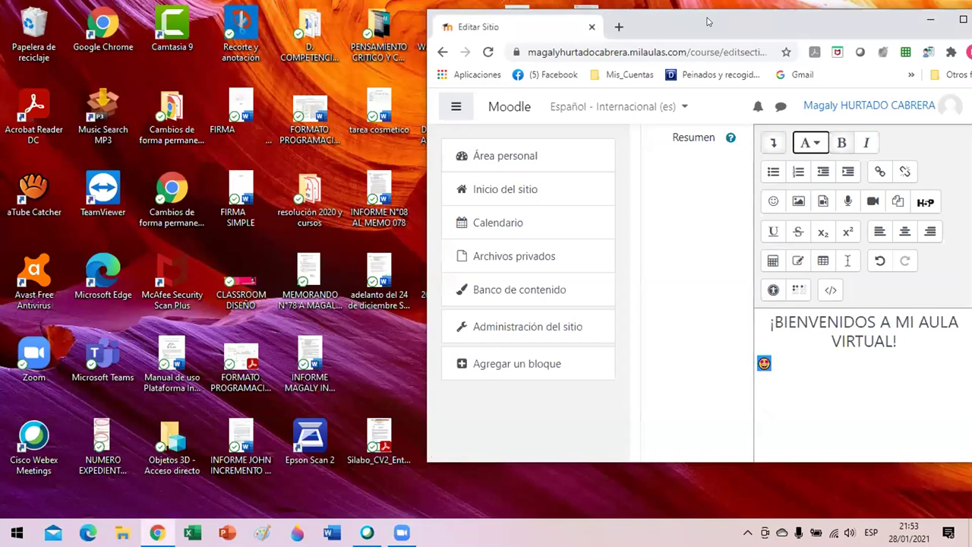
Shift the Chrome window left to reveal the Editar Sitio form's Resumen with the heading and emoji.
{"action": "left_click_drag", "start_coordinate": [707, 21], "coordinate": [637, 27]}
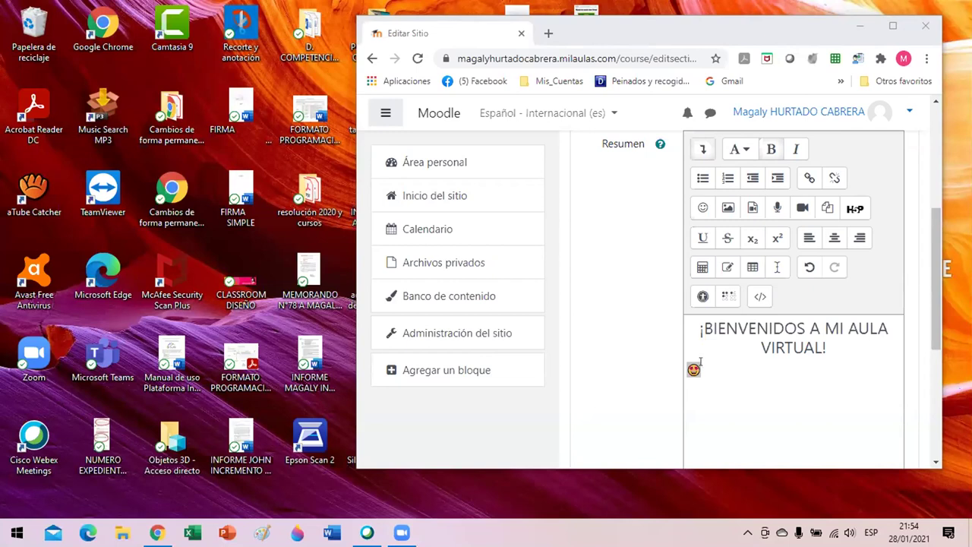
{"action": "left_click", "coordinate": [701, 331]}
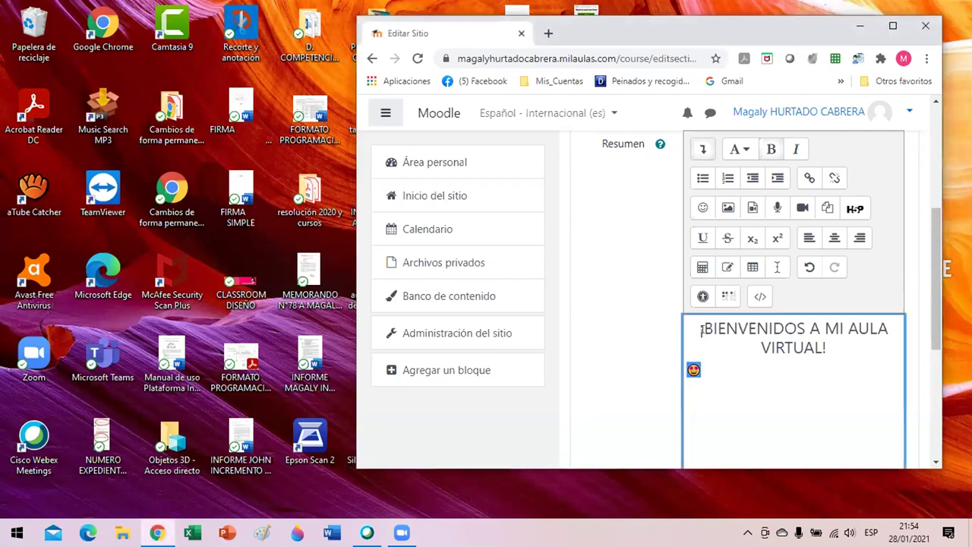
{"action": "left_click_drag", "start_coordinate": [694, 369], "coordinate": [555, 187]}
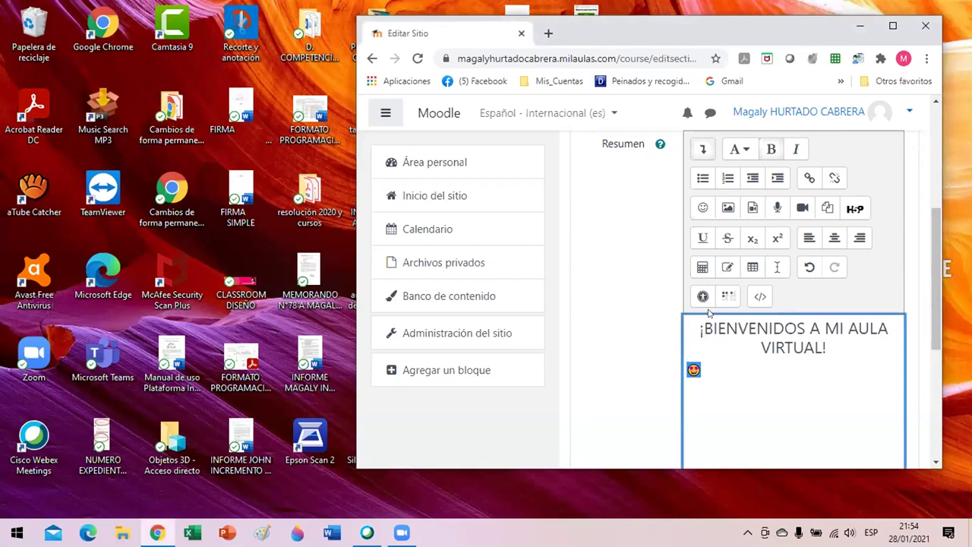